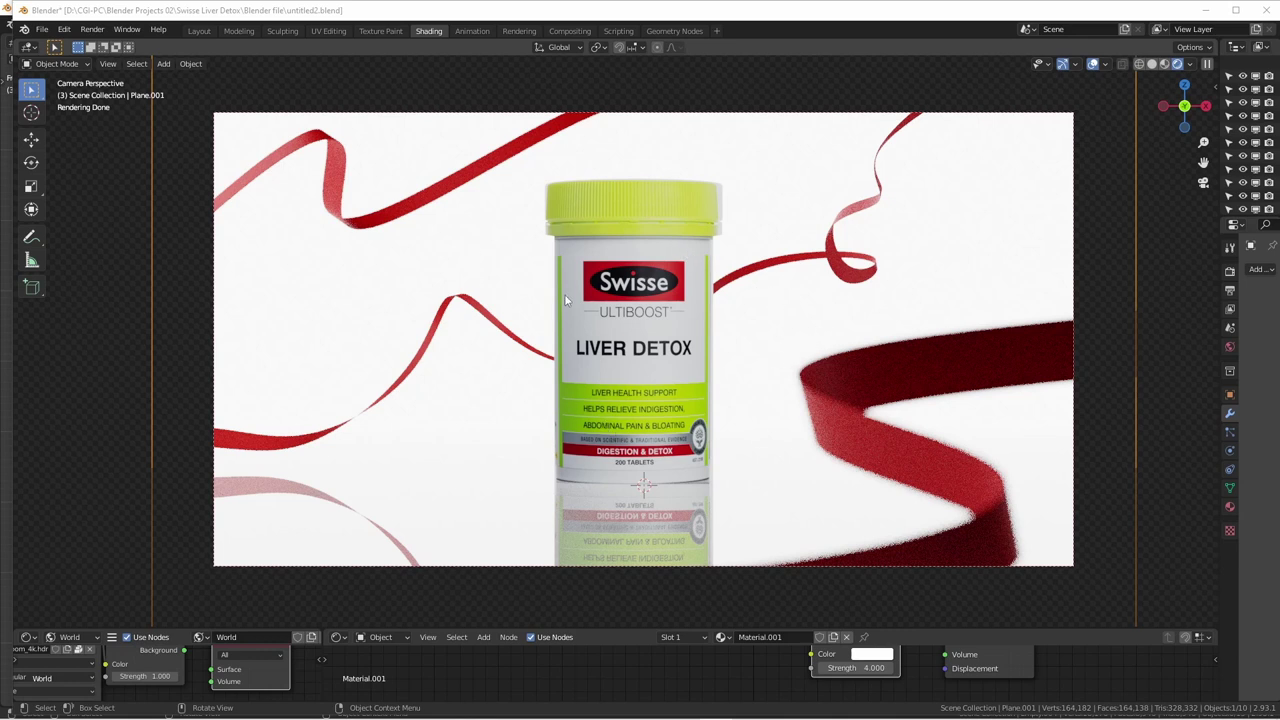
- Orbit the bottle scene, return to camera view, then minimise untitled2 to reveal Youtube 01.blend
{"action": "mouse_move", "coordinate": [713, 347]}
{"action": "middle_mouse_down"}
{"action": "mouse_move", "coordinate": [698, 369]}
{"action": "mouse_move", "coordinate": [559, 342]}
{"action": "mouse_move", "coordinate": [665, 376]}
{"action": "mouse_move", "coordinate": [548, 346]}
{"action": "mouse_move", "coordinate": [564, 410]}
{"action": "mouse_move", "coordinate": [705, 524]}
{"action": "mouse_move", "coordinate": [620, 478]}
{"action": "middle_mouse_up"}
{"action": "scroll", "coordinate": [557, 343], "scroll_direction": "up", "scroll_amount": 2}
{"action": "scroll", "coordinate": [550, 340], "scroll_direction": "up", "scroll_amount": 1}
{"action": "scroll", "coordinate": [705, 524], "scroll_direction": "up", "scroll_amount": 5}
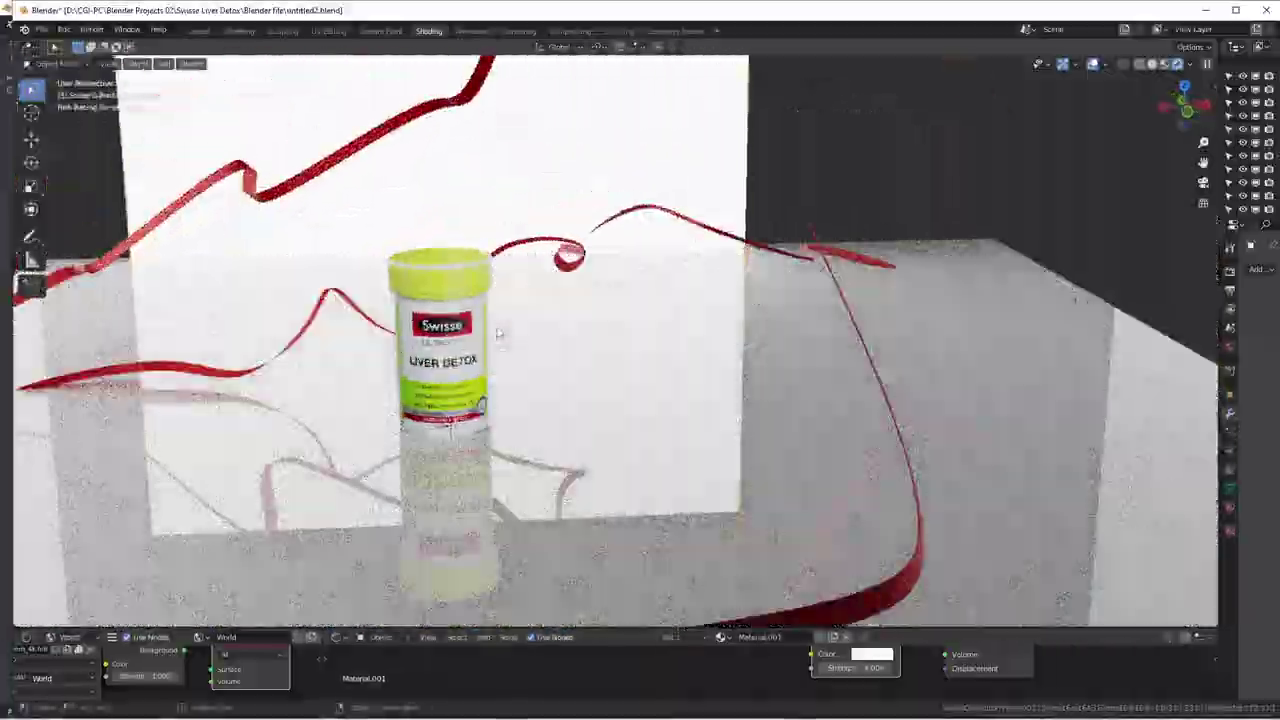
{"action": "key", "text": "KP_0"}
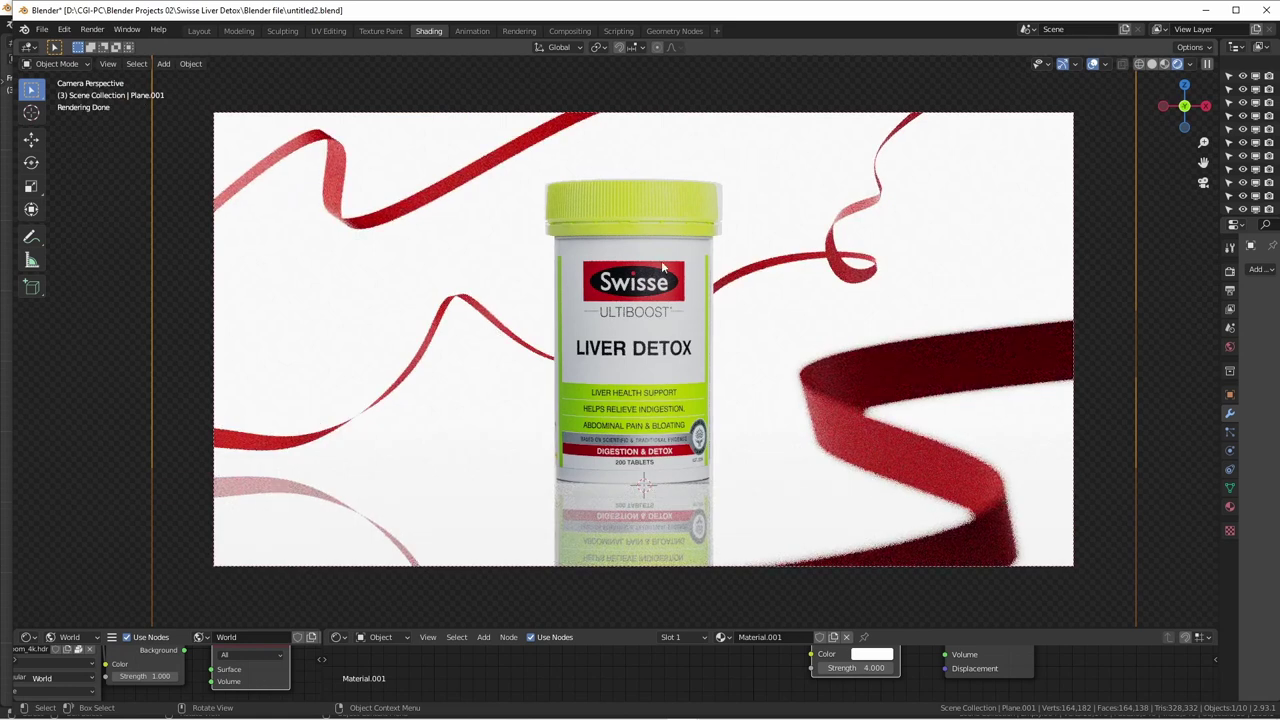
{"action": "left_click_drag", "start_coordinate": [722, 12], "coordinate": [533, 38]}
{"action": "left_click", "coordinate": [1014, 29]}
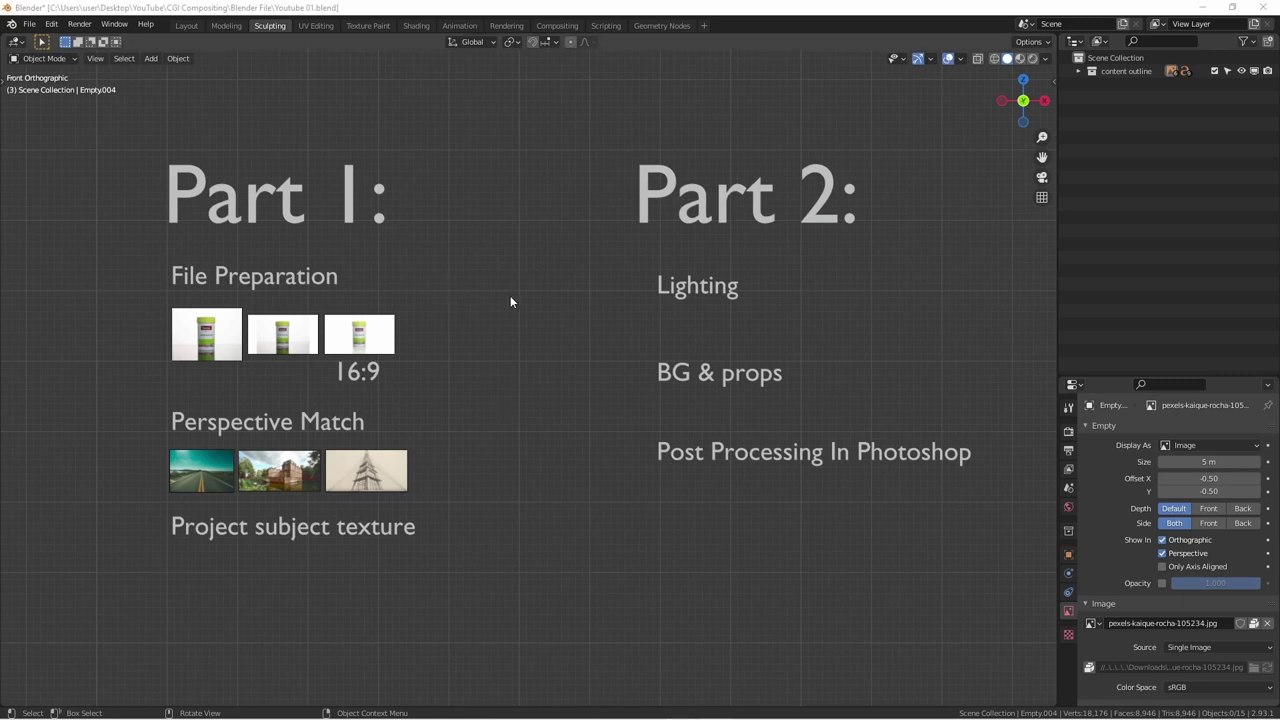
{"action": "middle_click_drag", "start_coordinate": [588, 193], "coordinate": [496, 309]}
{"action": "key", "text": "KP_1"}
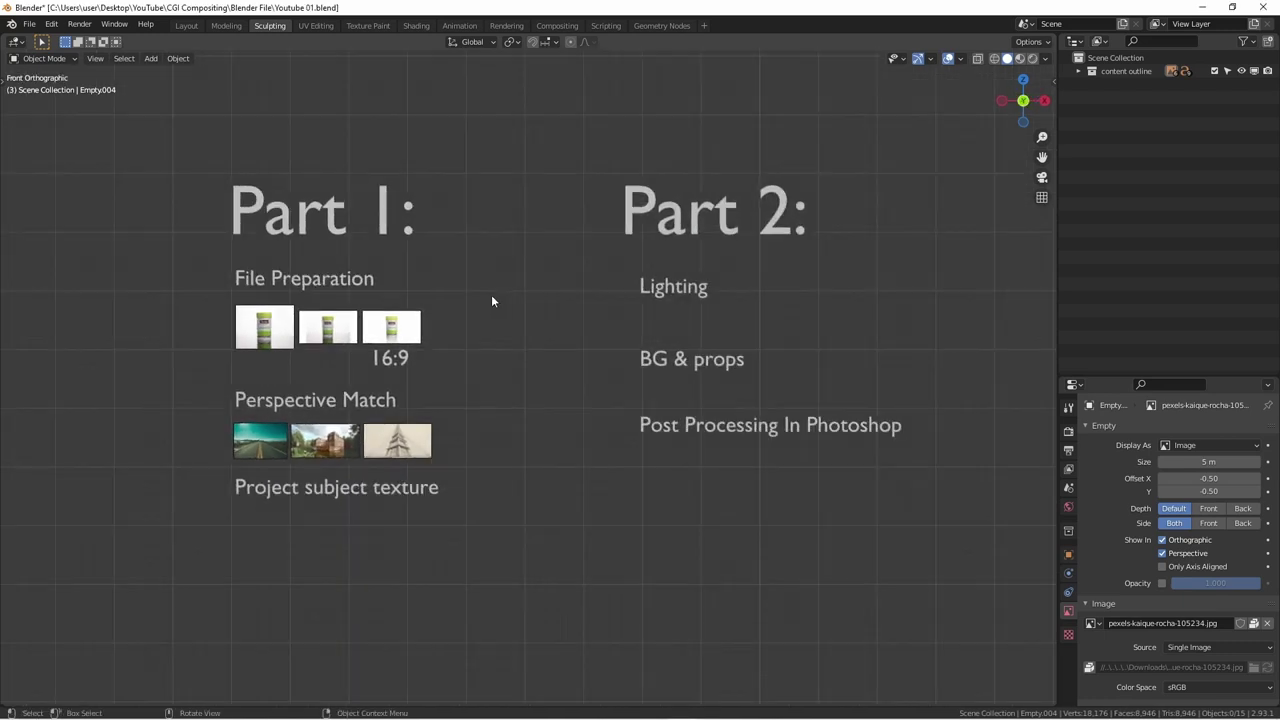
{"action": "scroll", "coordinate": [322, 298], "scroll_direction": "up", "scroll_amount": 2}
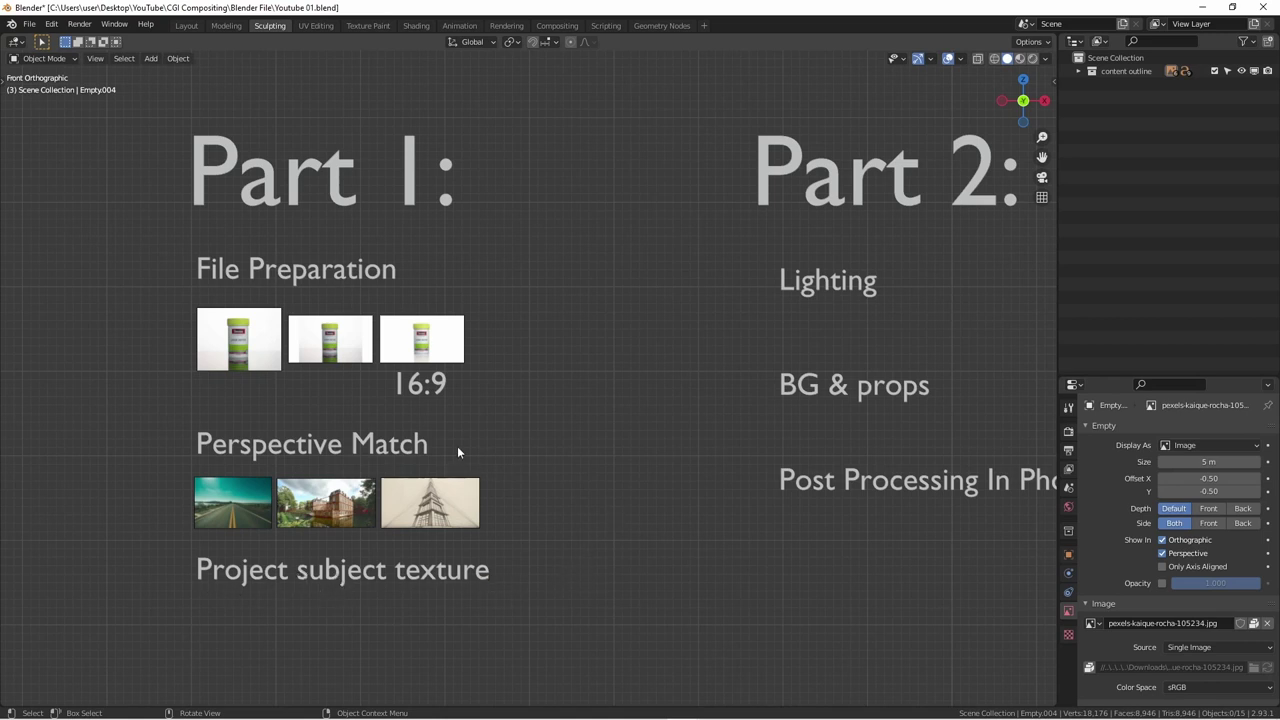
{"action": "scroll", "coordinate": [241, 350], "scroll_direction": "up", "scroll_amount": 4}
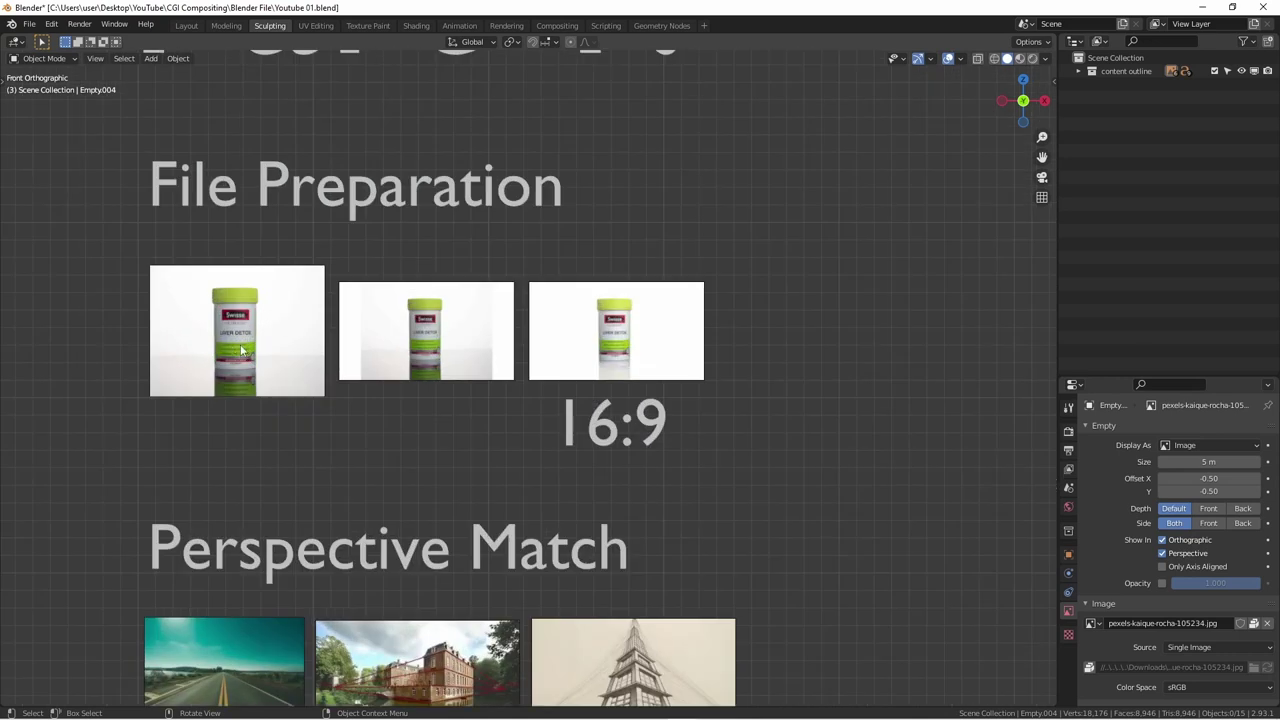
{"action": "scroll", "coordinate": [241, 350], "scroll_direction": "down", "scroll_amount": 4}
{"action": "scroll", "coordinate": [480, 410], "scroll_direction": "down", "scroll_amount": 1}
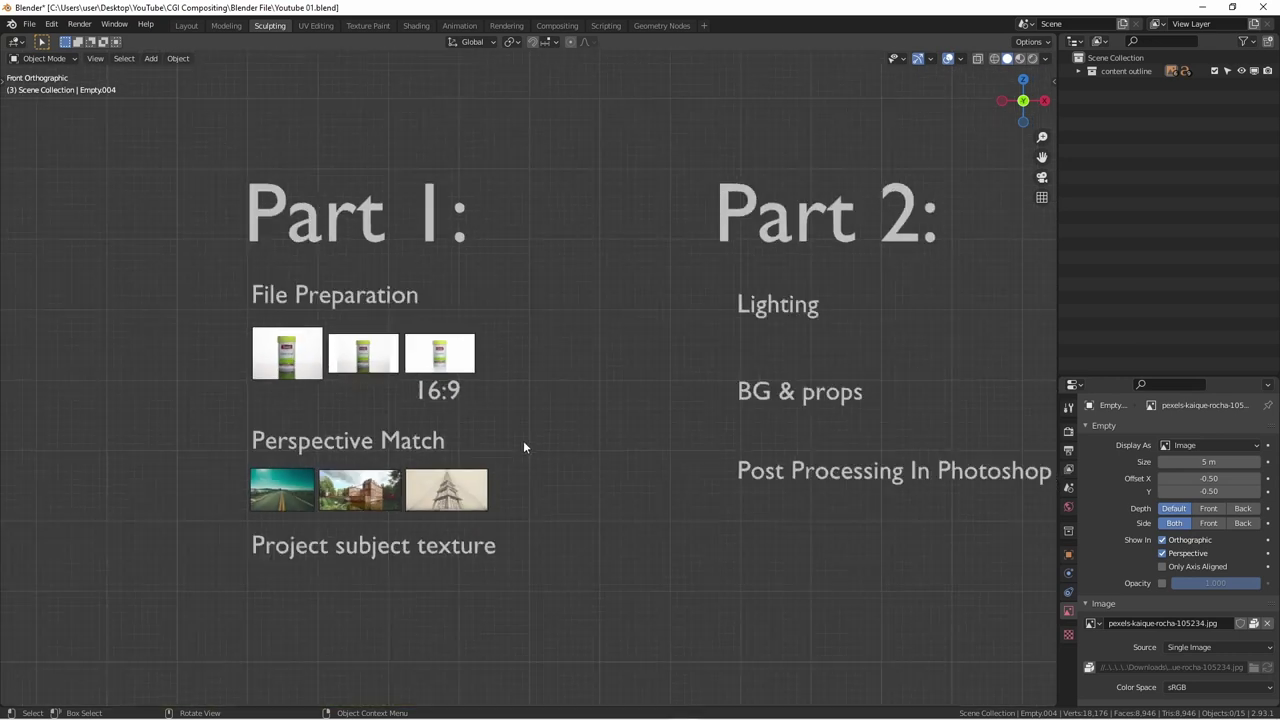
{"action": "scroll", "coordinate": [523, 441], "scroll_direction": "down", "scroll_amount": 1}
{"action": "middle_click_drag", "start_coordinate": [534, 434], "coordinate": [477, 445], "text": "shift"}
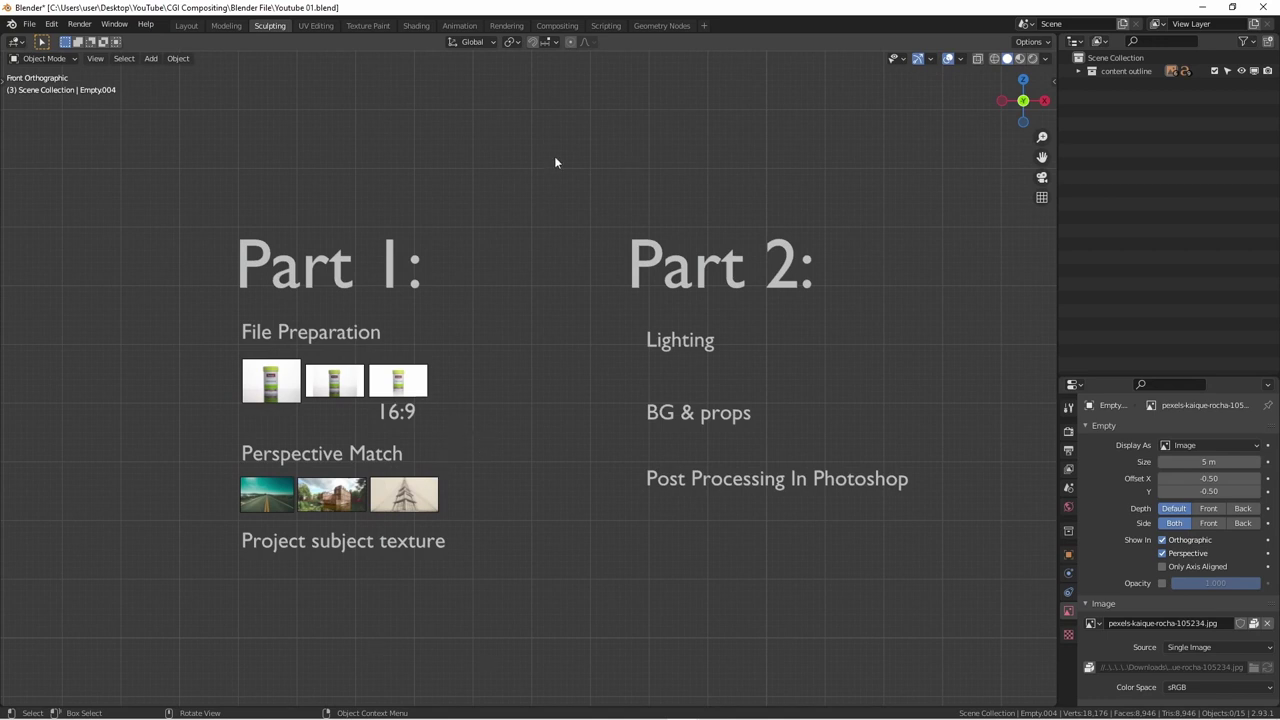
{"action": "middle_click_drag", "start_coordinate": [899, 590], "coordinate": [851, 588], "text": "shift"}
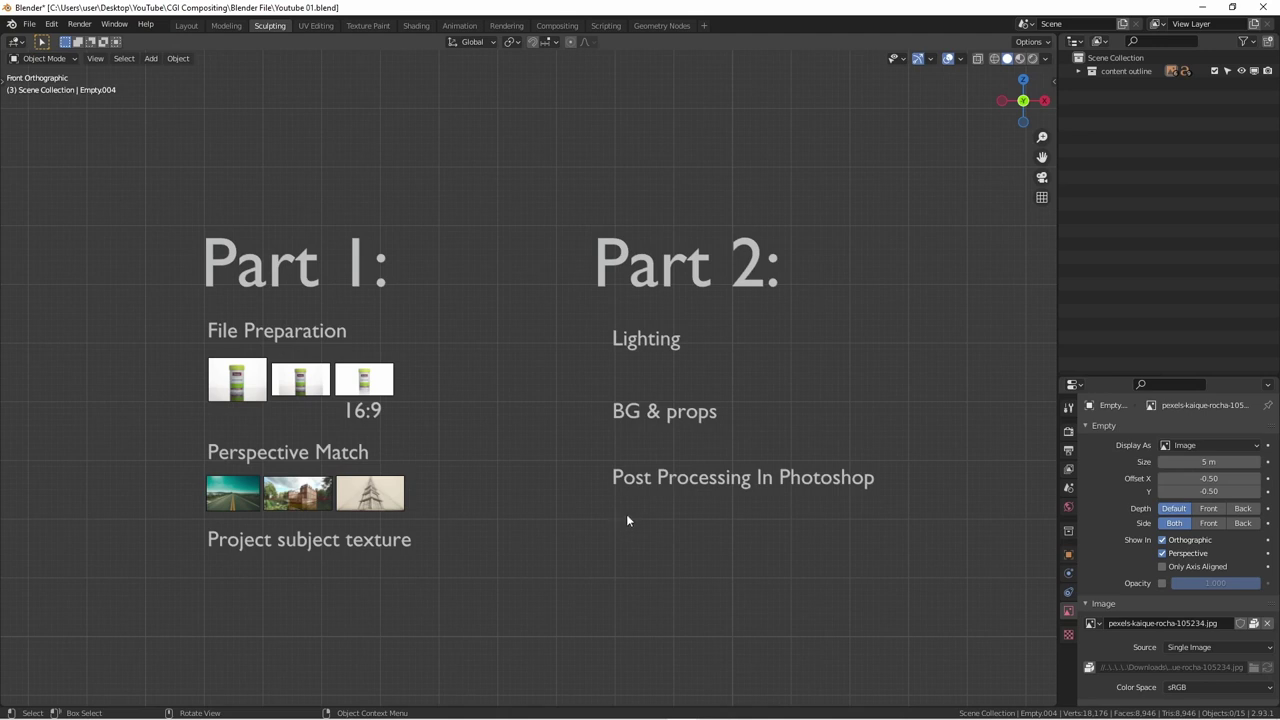
{"action": "scroll", "coordinate": [636, 520], "scroll_direction": "up", "scroll_amount": 1}
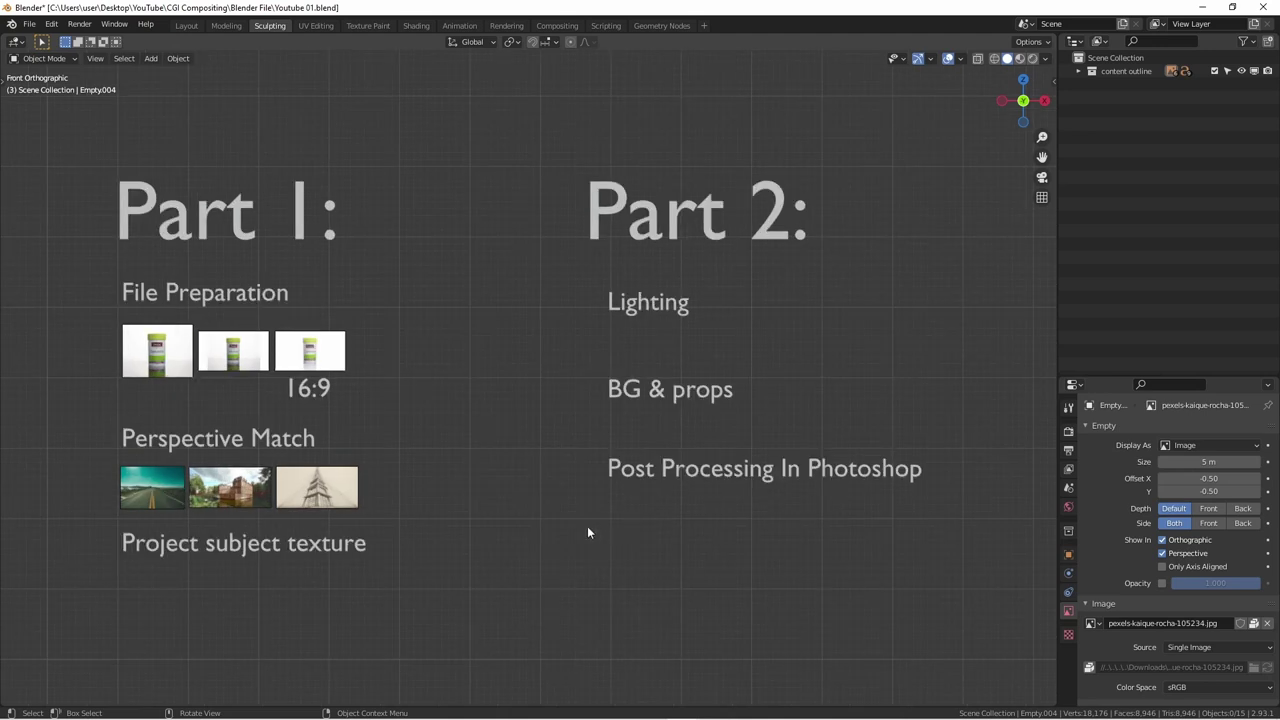
{"action": "scroll", "coordinate": [535, 490], "scroll_direction": "down", "scroll_amount": 1}
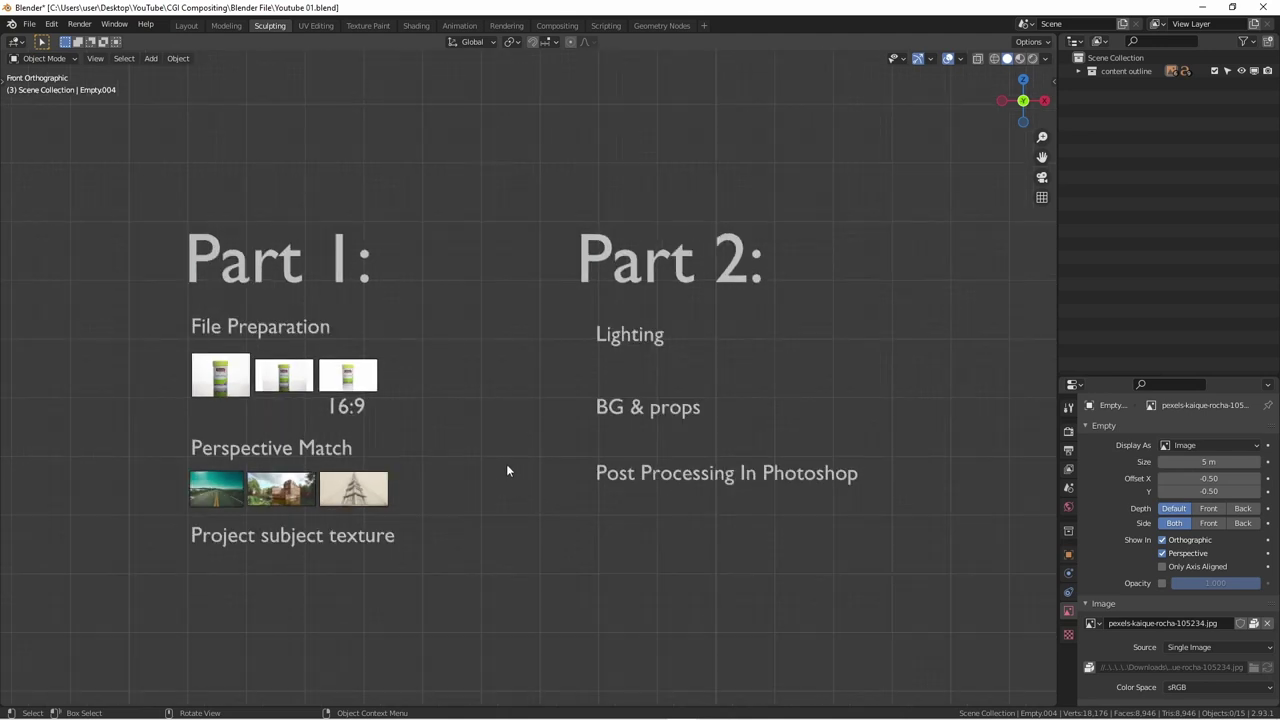
{"action": "middle_click_drag", "start_coordinate": [507, 452], "coordinate": [552, 431], "text": "shift"}
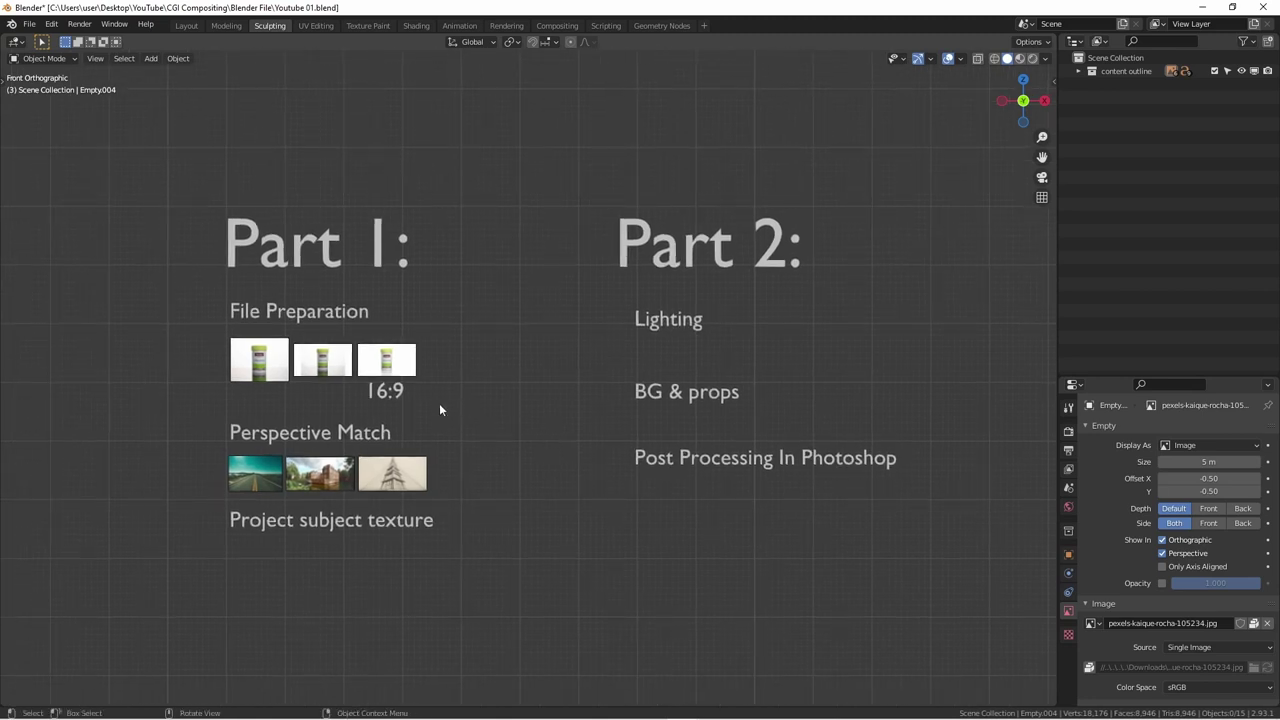
{"action": "middle_click_drag", "start_coordinate": [465, 434], "coordinate": [490, 415], "text": "shift"}
{"action": "scroll", "coordinate": [367, 360], "scroll_direction": "up", "scroll_amount": 2}
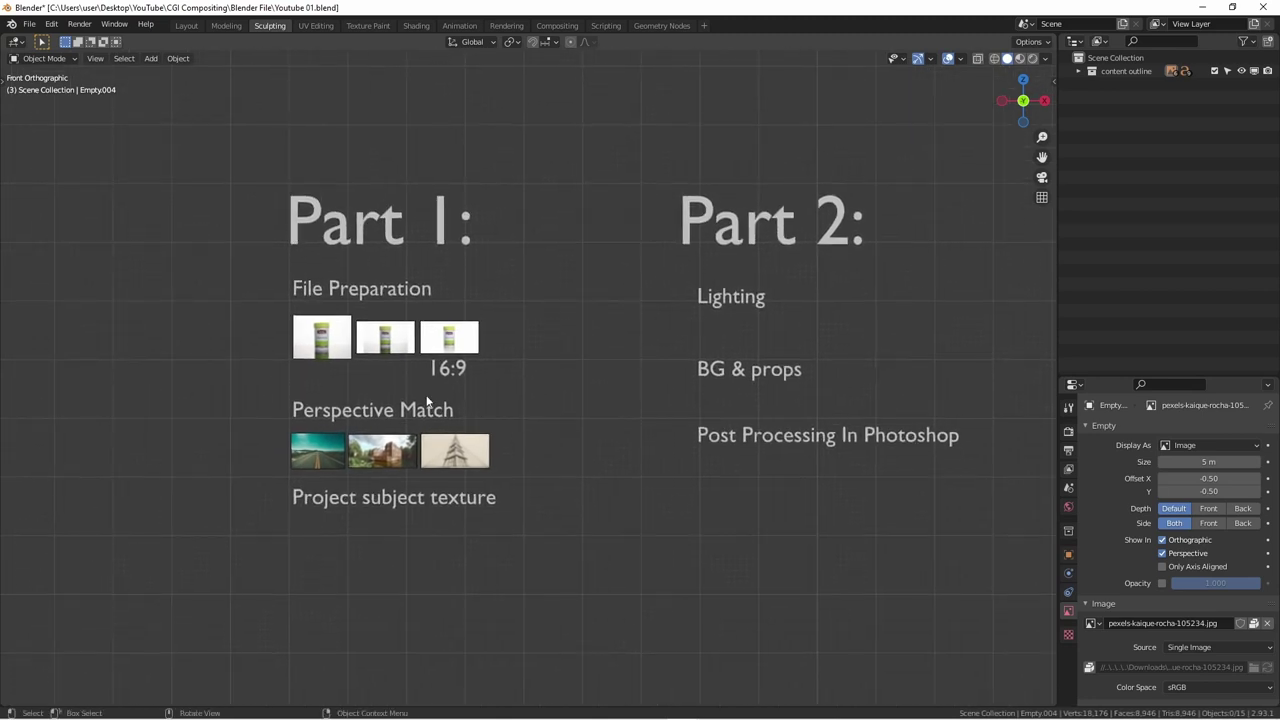
{"action": "middle_click_drag", "start_coordinate": [367, 354], "coordinate": [502, 373], "text": "shift"}
{"action": "scroll", "coordinate": [502, 373], "scroll_direction": "up", "scroll_amount": 1}
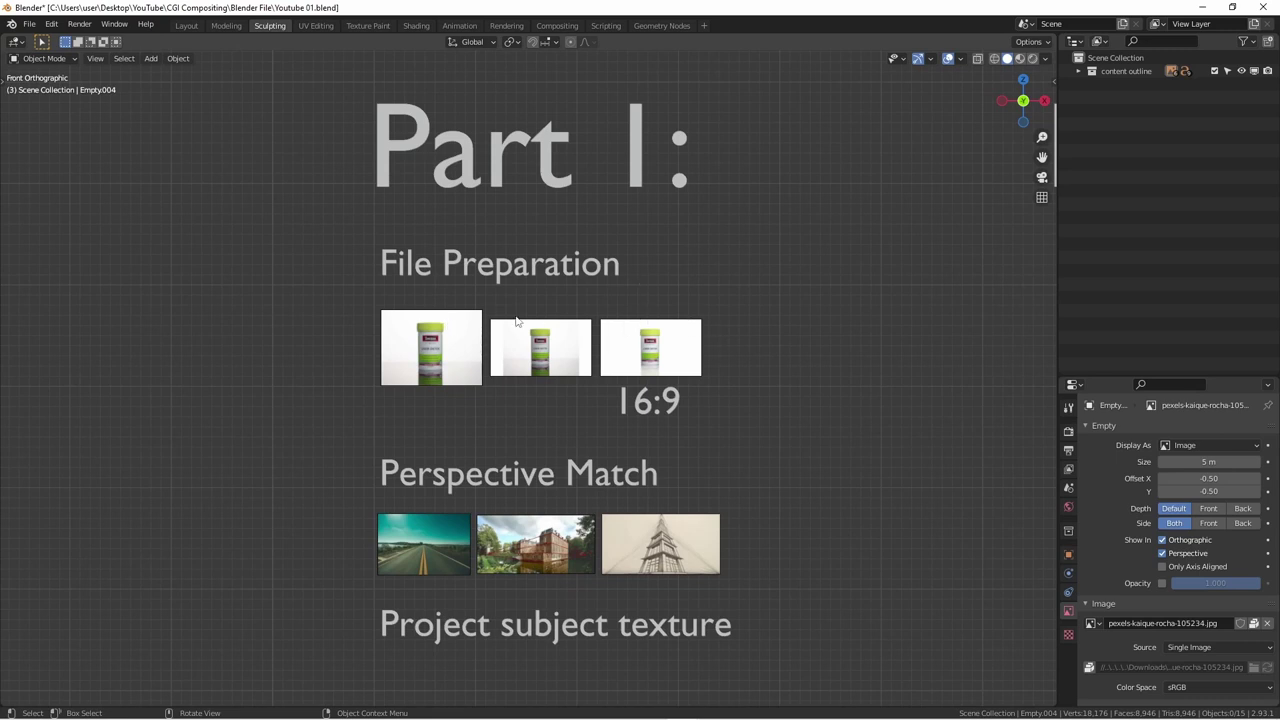
- Pan and zoom across the board to the File Preparation bottle reference photos
{"action": "scroll", "coordinate": [420, 265], "scroll_direction": "up", "scroll_amount": 4}
{"action": "scroll", "coordinate": [420, 265], "scroll_direction": "up", "scroll_amount": 2}
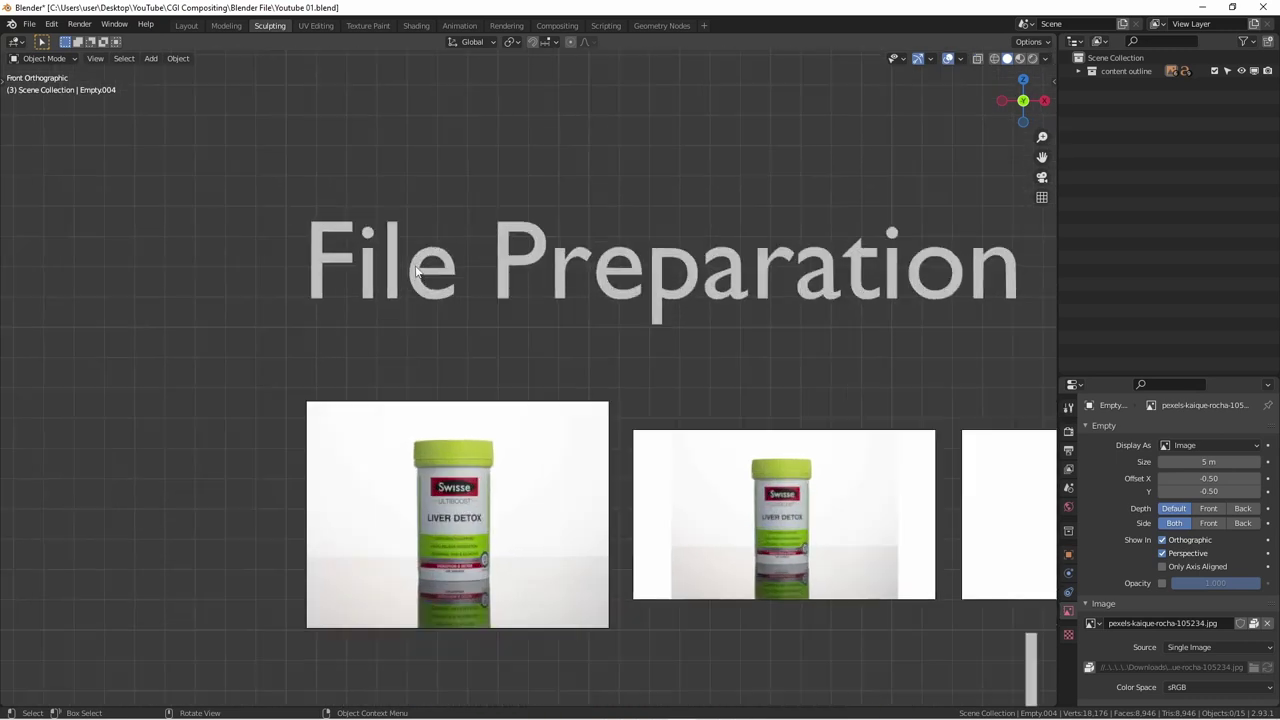
{"action": "middle_click_drag", "start_coordinate": [420, 265], "coordinate": [270, 235], "text": "shift"}
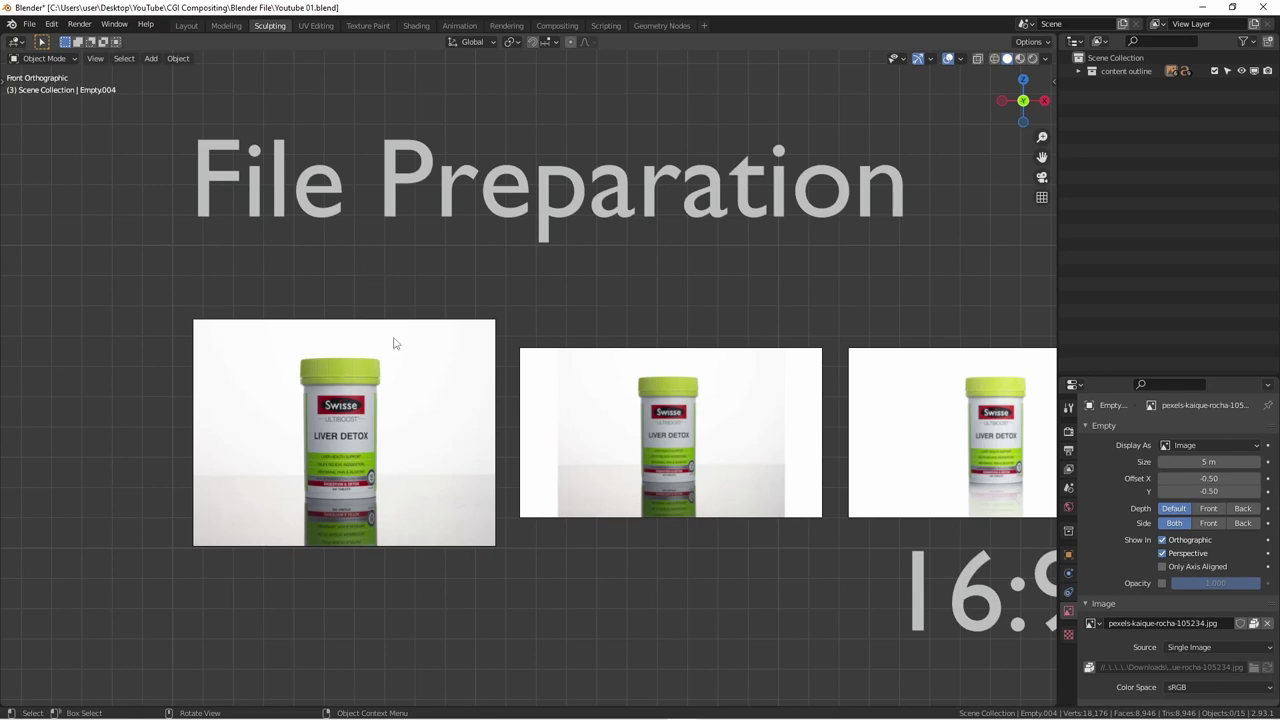
{"action": "scroll", "coordinate": [400, 345], "scroll_direction": "up", "scroll_amount": 4}
{"action": "scroll", "coordinate": [482, 389], "scroll_direction": "down", "scroll_amount": 4}
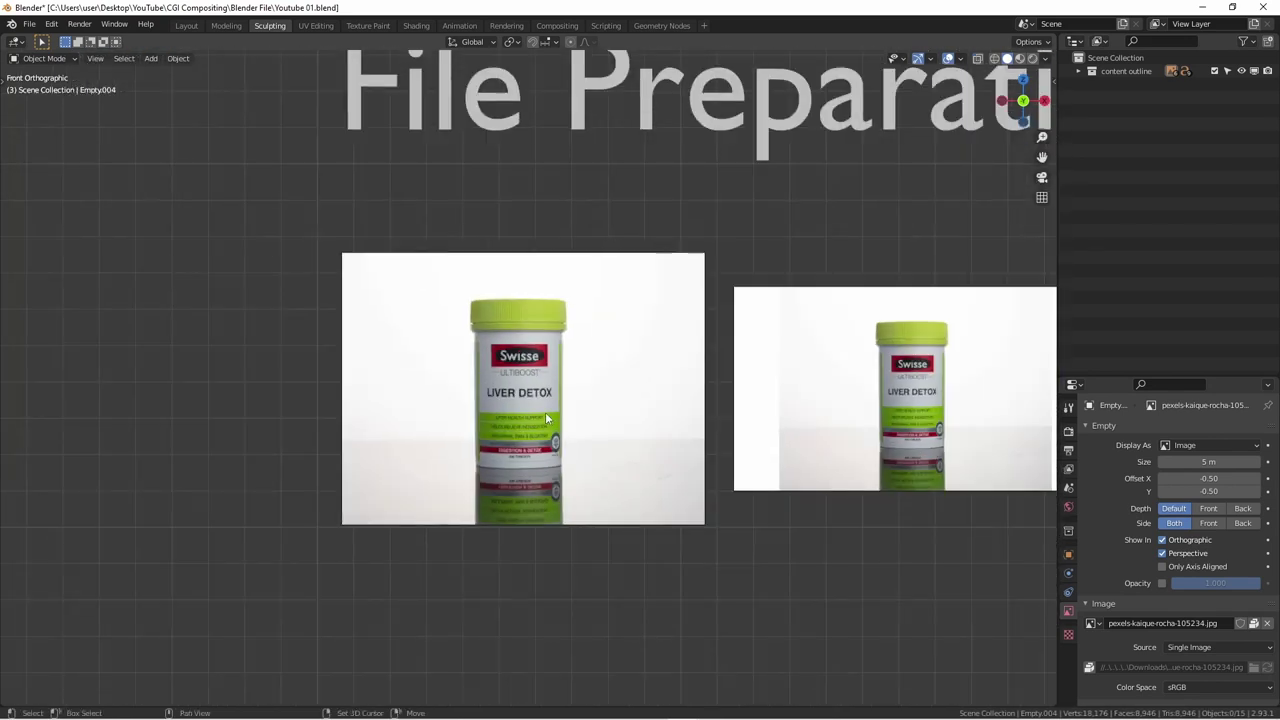
{"action": "middle_click_drag", "start_coordinate": [545, 412], "coordinate": [243, 372], "text": "shift"}
{"action": "scroll", "coordinate": [243, 372], "scroll_direction": "down", "scroll_amount": 2}
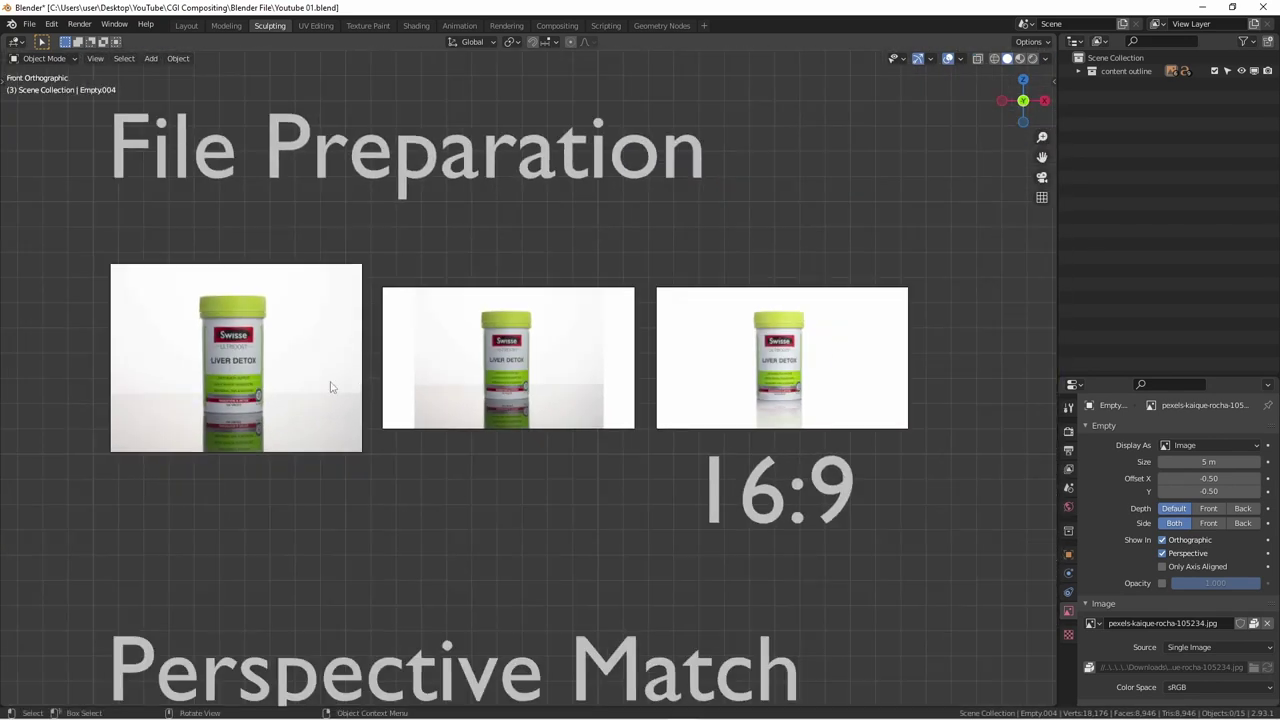
{"action": "middle_click_drag", "start_coordinate": [366, 388], "coordinate": [564, 438], "text": "shift"}
{"action": "scroll", "coordinate": [501, 415], "scroll_direction": "up", "scroll_amount": 5}
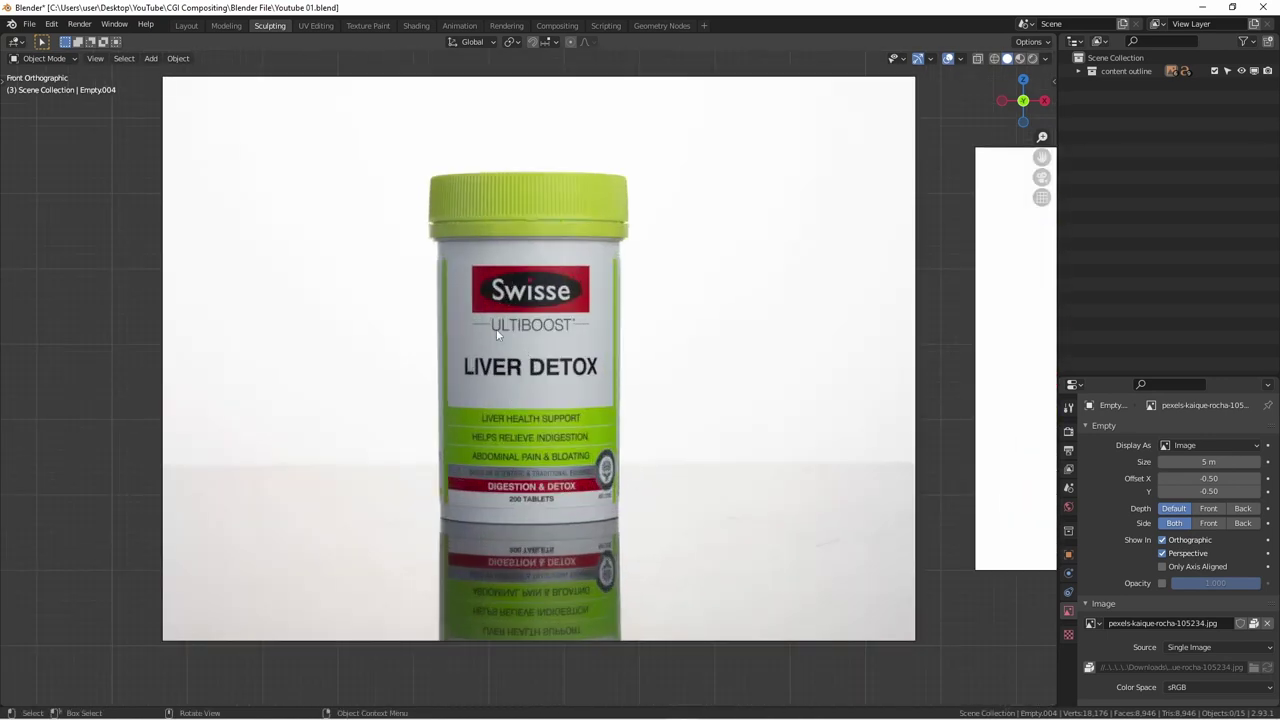
{"action": "scroll", "coordinate": [530, 362], "scroll_direction": "up", "scroll_amount": 2}
{"action": "scroll", "coordinate": [637, 440], "scroll_direction": "up", "scroll_amount": 3}
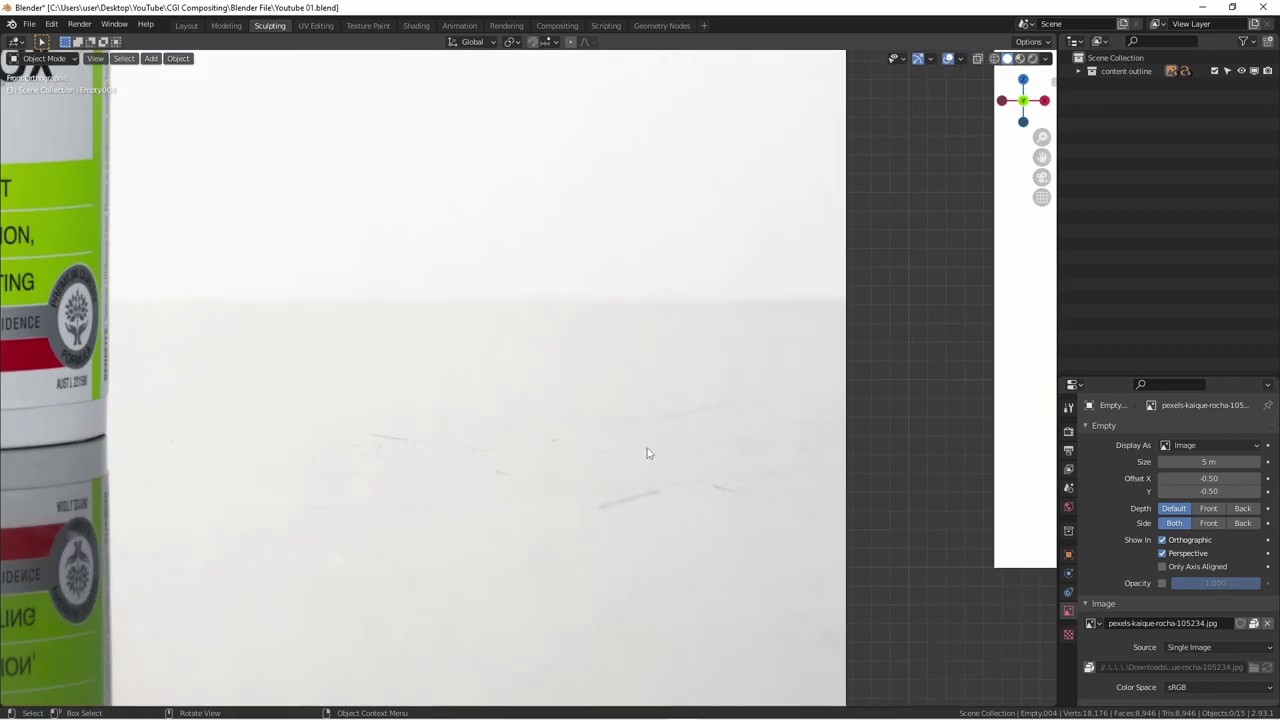
{"action": "scroll", "coordinate": [346, 440], "scroll_direction": "down", "scroll_amount": 5, "text": "ctrl"}
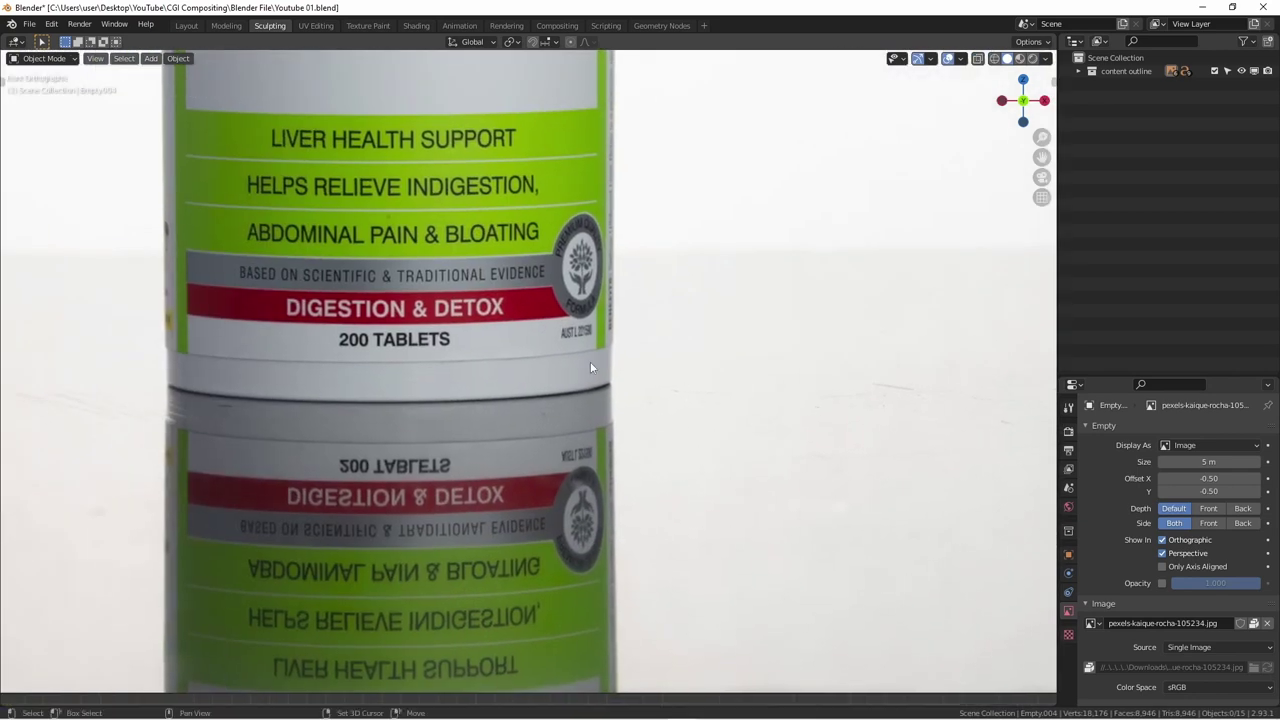
{"action": "scroll", "coordinate": [594, 363], "scroll_direction": "up", "scroll_amount": 4, "text": "shift"}
{"action": "scroll", "coordinate": [563, 210], "scroll_direction": "up", "scroll_amount": 3, "text": "shift"}
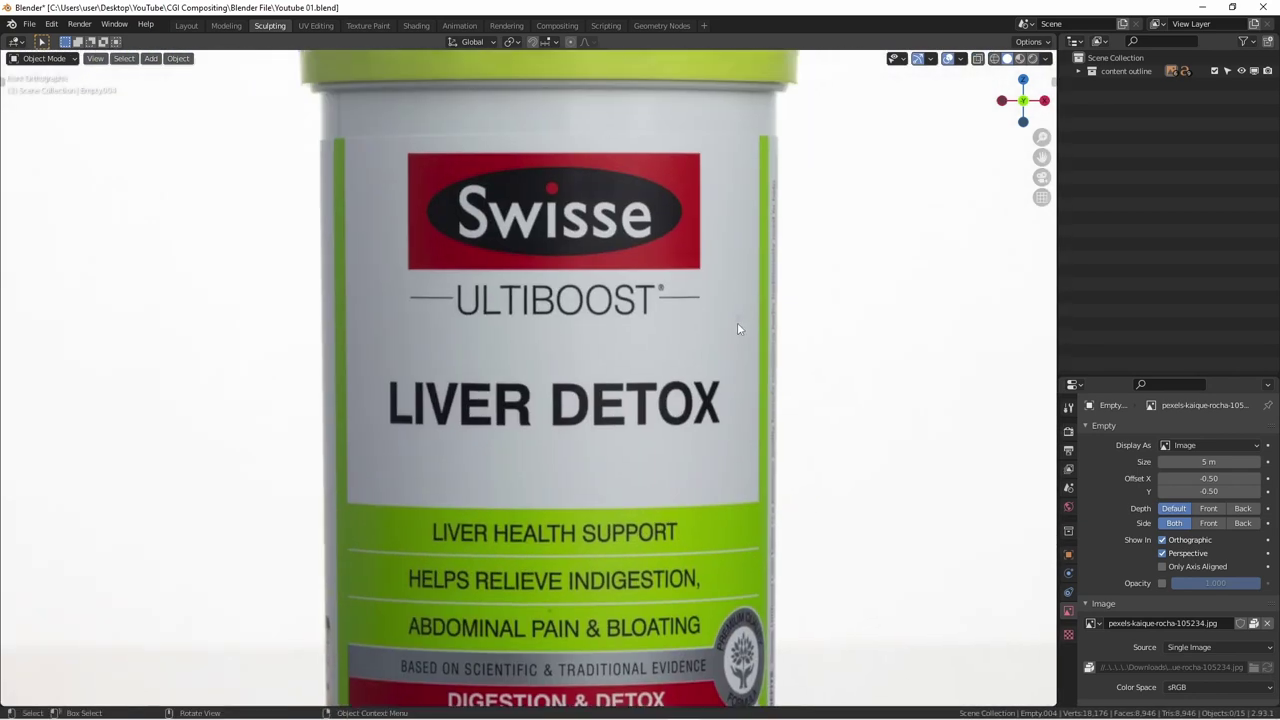
{"action": "scroll", "coordinate": [547, 305], "scroll_direction": "down", "scroll_amount": 1}
{"action": "scroll", "coordinate": [547, 305], "scroll_direction": "down", "scroll_amount": 1}
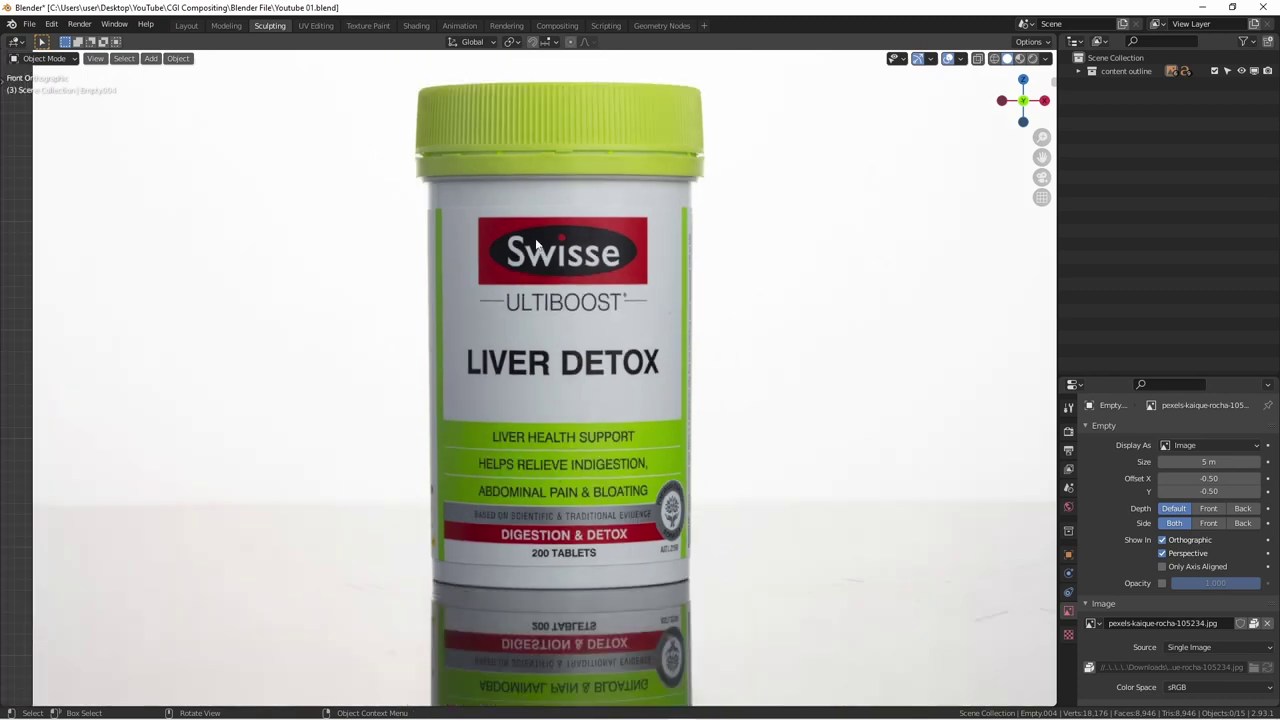
- Frame the pexels-kaique-rocha-105234.jpg Liver Detox photo with View Selected, then nudge it slightly
{"action": "middle_click_drag", "start_coordinate": [565, 330], "coordinate": [430, 270], "text": "shift"}
{"action": "key", "text": "KP_Decimal"}
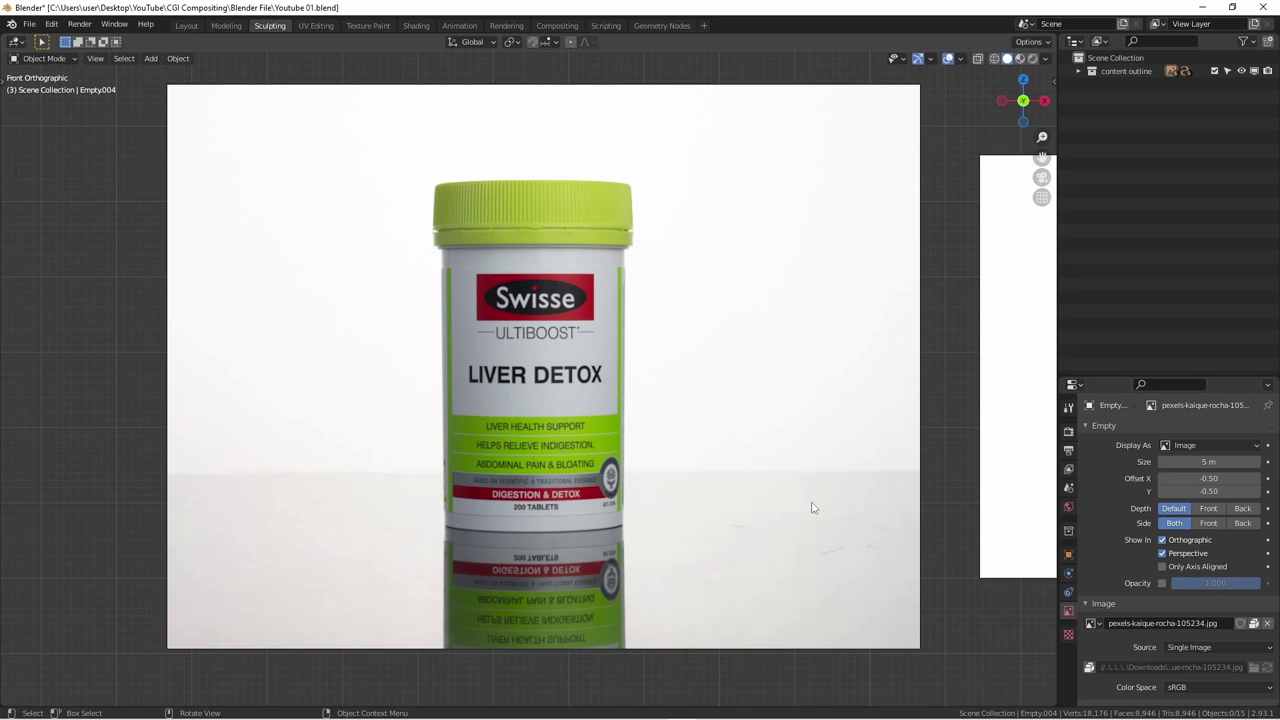
{"action": "middle_click_drag", "start_coordinate": [655, 434], "coordinate": [547, 405], "text": "shift"}
{"action": "scroll", "coordinate": [490, 470], "scroll_direction": "down", "scroll_amount": 2}
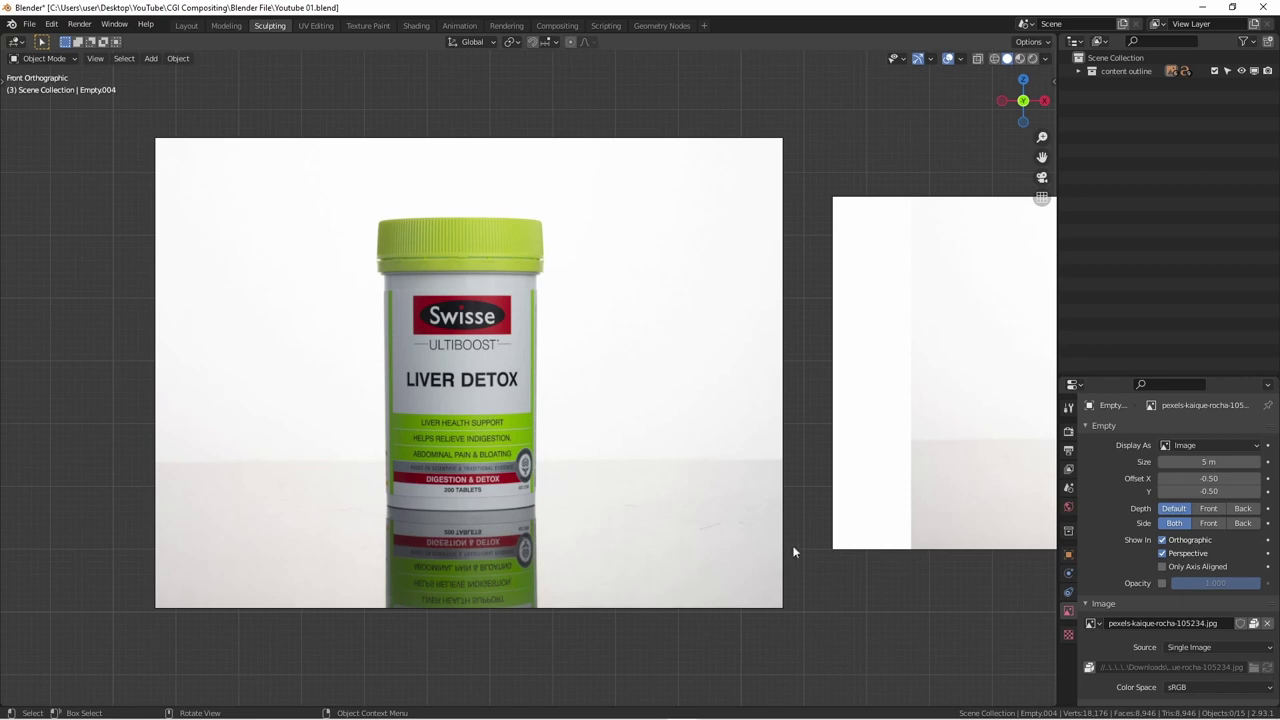
- Pan past the 16:9 text to centre the first bottle reference photos
{"action": "middle_click_drag", "start_coordinate": [796, 537], "coordinate": [501, 537], "text": "shift"}
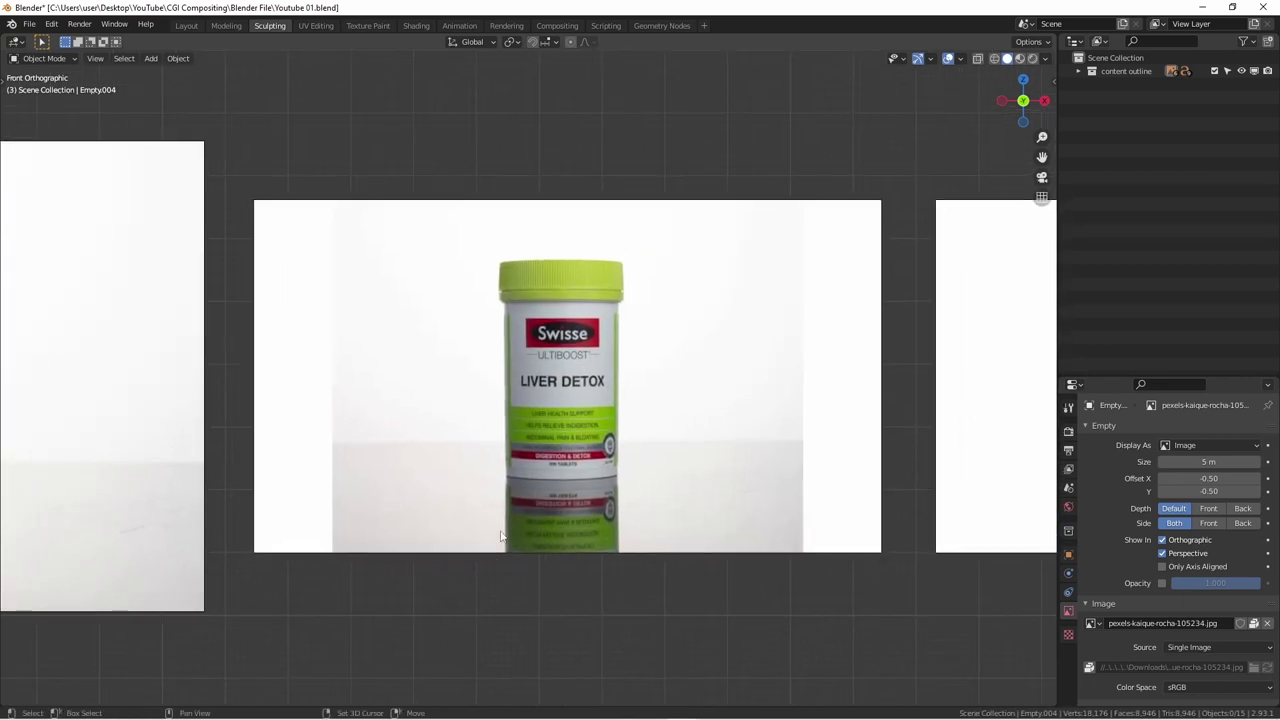
{"action": "scroll", "coordinate": [537, 455], "scroll_direction": "up", "scroll_amount": 1}
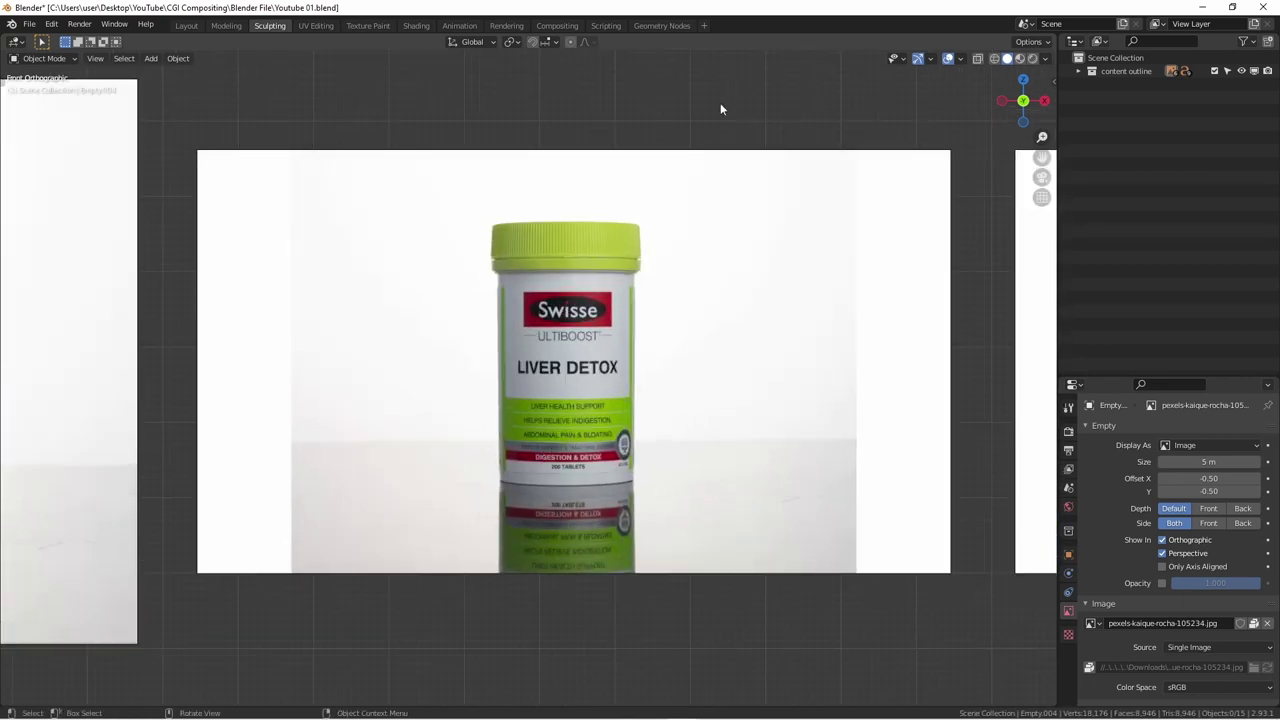
{"action": "scroll", "coordinate": [552, 573], "scroll_direction": "down", "scroll_amount": 2}
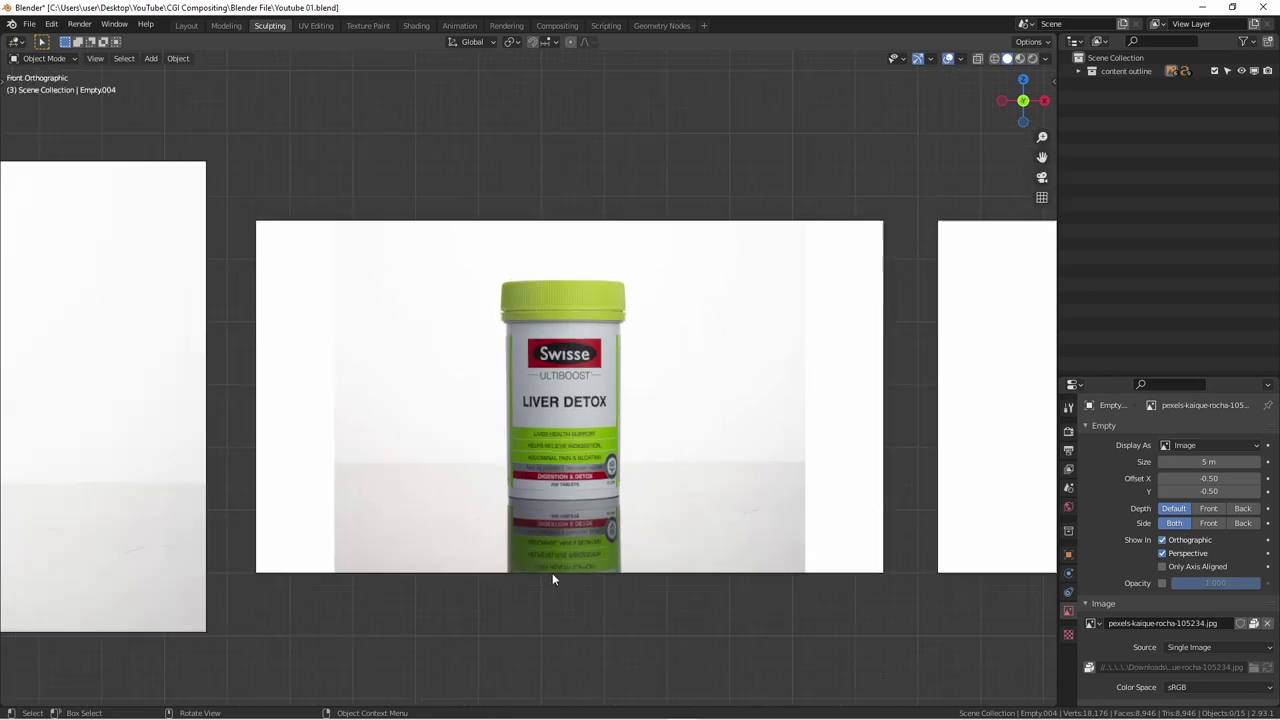
{"action": "middle_click_drag", "start_coordinate": [552, 573], "coordinate": [707, 541], "text": "shift"}
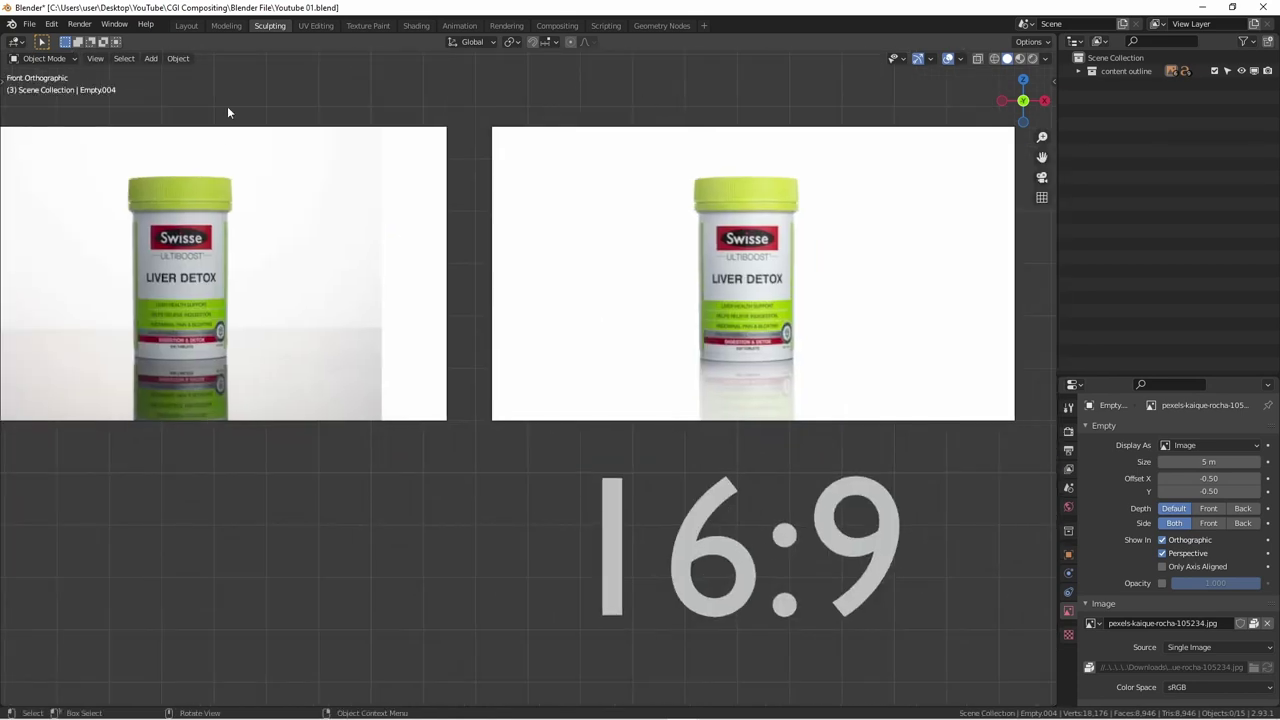
{"action": "middle_click_drag", "start_coordinate": [351, 500], "coordinate": [782, 617], "text": "shift"}
{"action": "scroll", "coordinate": [615, 567], "scroll_direction": "up", "scroll_amount": 1}
{"action": "scroll", "coordinate": [615, 567], "scroll_direction": "up", "scroll_amount": 1}
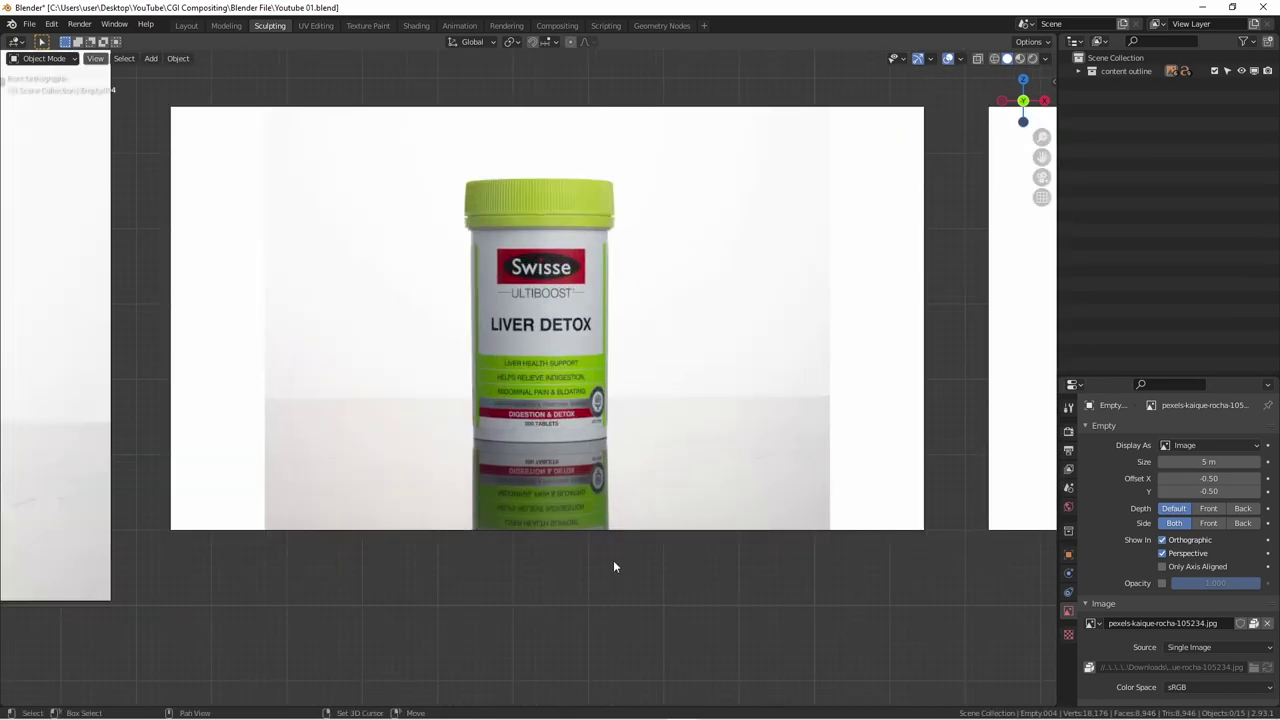
{"action": "middle_click_drag", "start_coordinate": [613, 563], "coordinate": [626, 611], "text": "shift"}
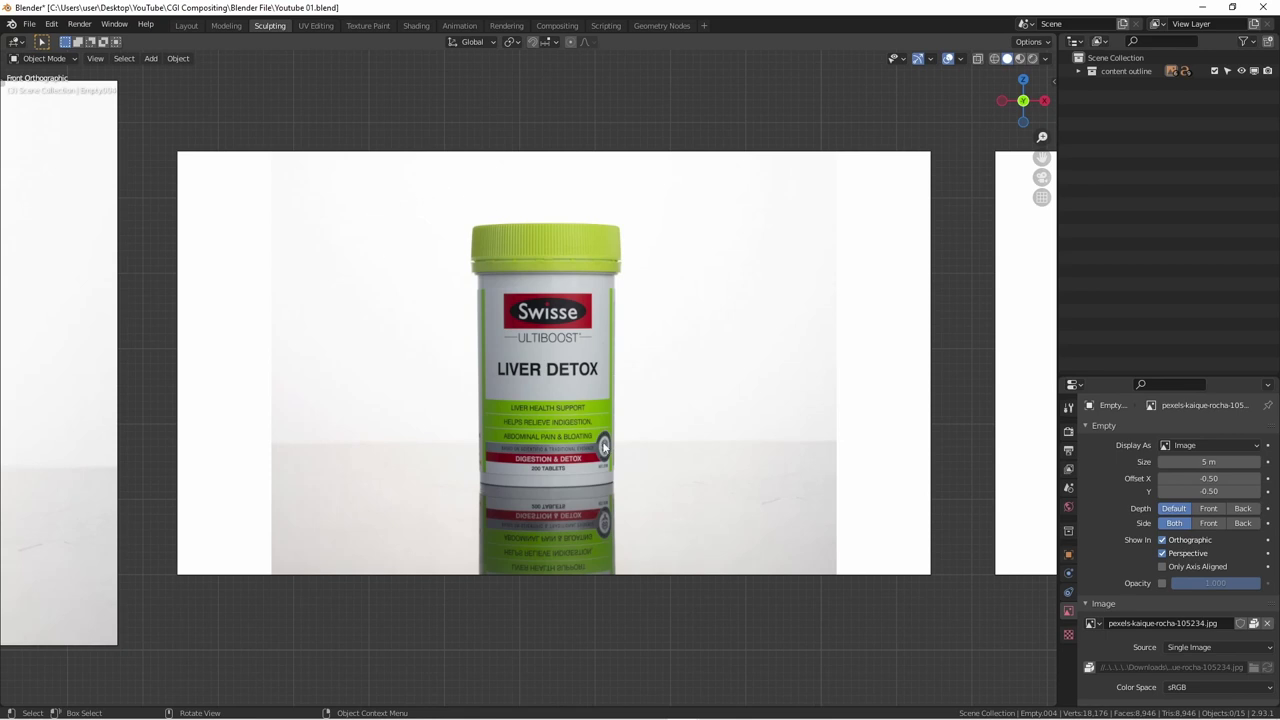
- Move across the middle and right bottle photos to the white-background 16:9 shot
{"action": "middle_click_drag", "start_coordinate": [560, 428], "coordinate": [333, 332], "text": "shift"}
{"action": "scroll", "coordinate": [557, 363], "scroll_direction": "down", "scroll_amount": 4}
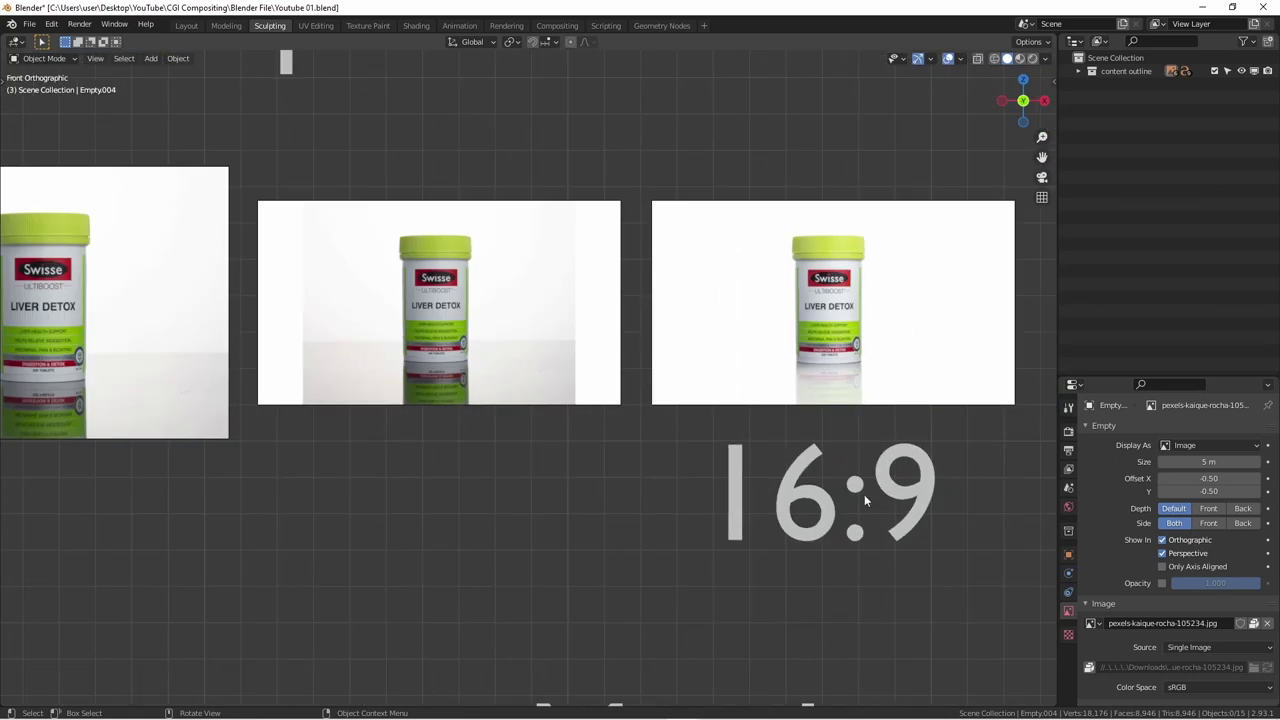
{"action": "scroll", "coordinate": [363, 320], "scroll_direction": "up", "scroll_amount": 3}
{"action": "middle_click_drag", "start_coordinate": [363, 320], "coordinate": [272, 405], "text": "shift"}
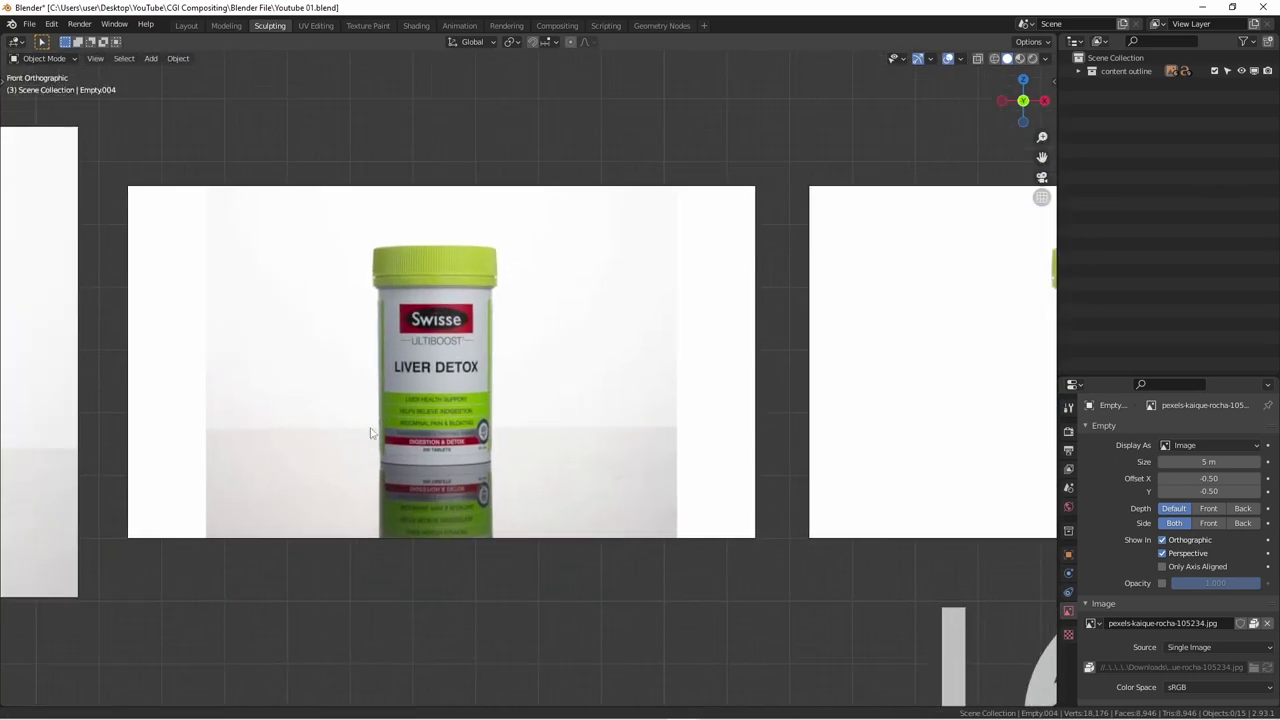
{"action": "scroll", "coordinate": [400, 380], "scroll_direction": "up", "scroll_amount": 1}
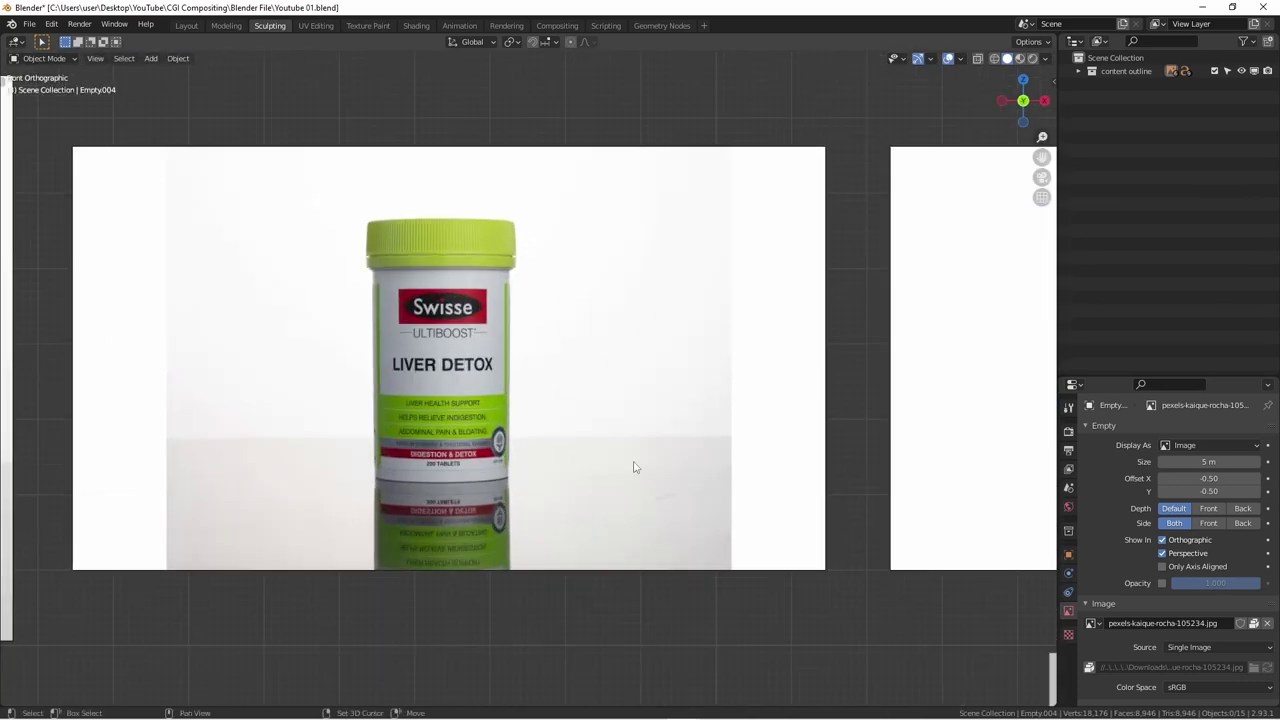
{"action": "middle_click_drag", "start_coordinate": [634, 466], "coordinate": [674, 494], "text": "shift"}
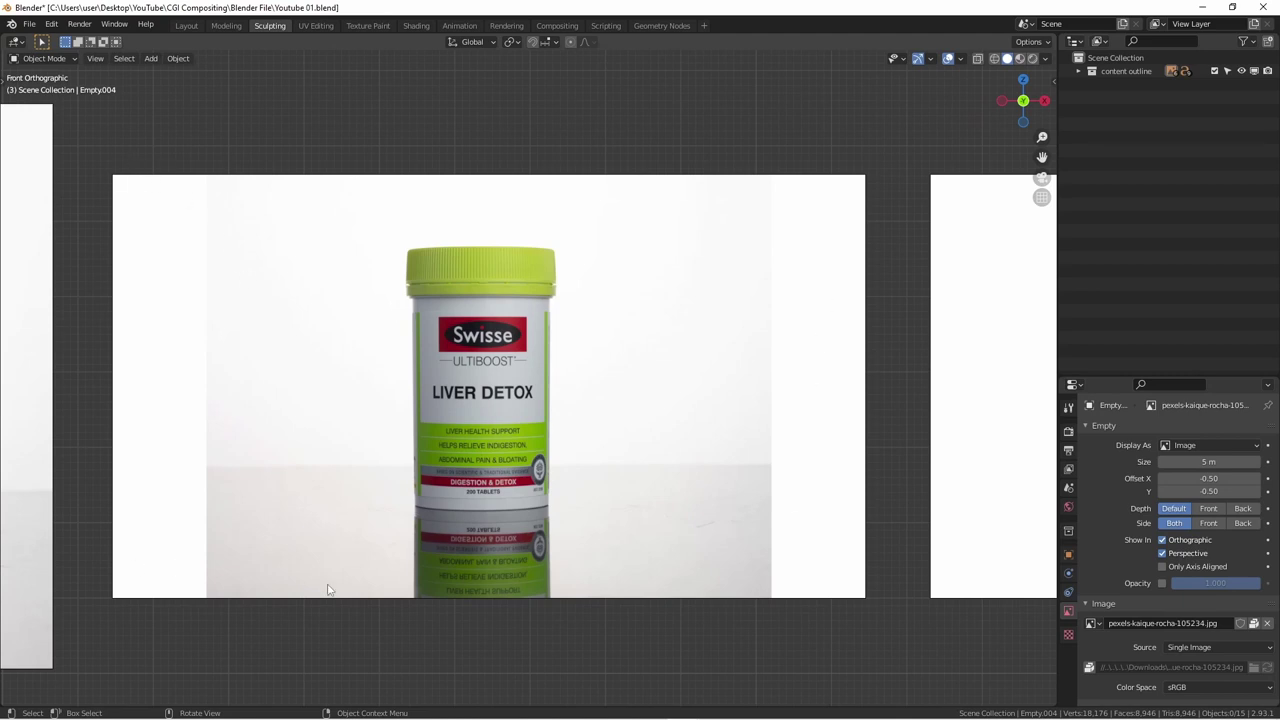
{"action": "middle_click_drag", "start_coordinate": [818, 578], "coordinate": [288, 549], "text": "shift"}
{"action": "middle_click_drag", "start_coordinate": [819, 416], "coordinate": [563, 420], "text": "shift"}
{"action": "scroll", "coordinate": [563, 420], "scroll_direction": "up", "scroll_amount": 1}
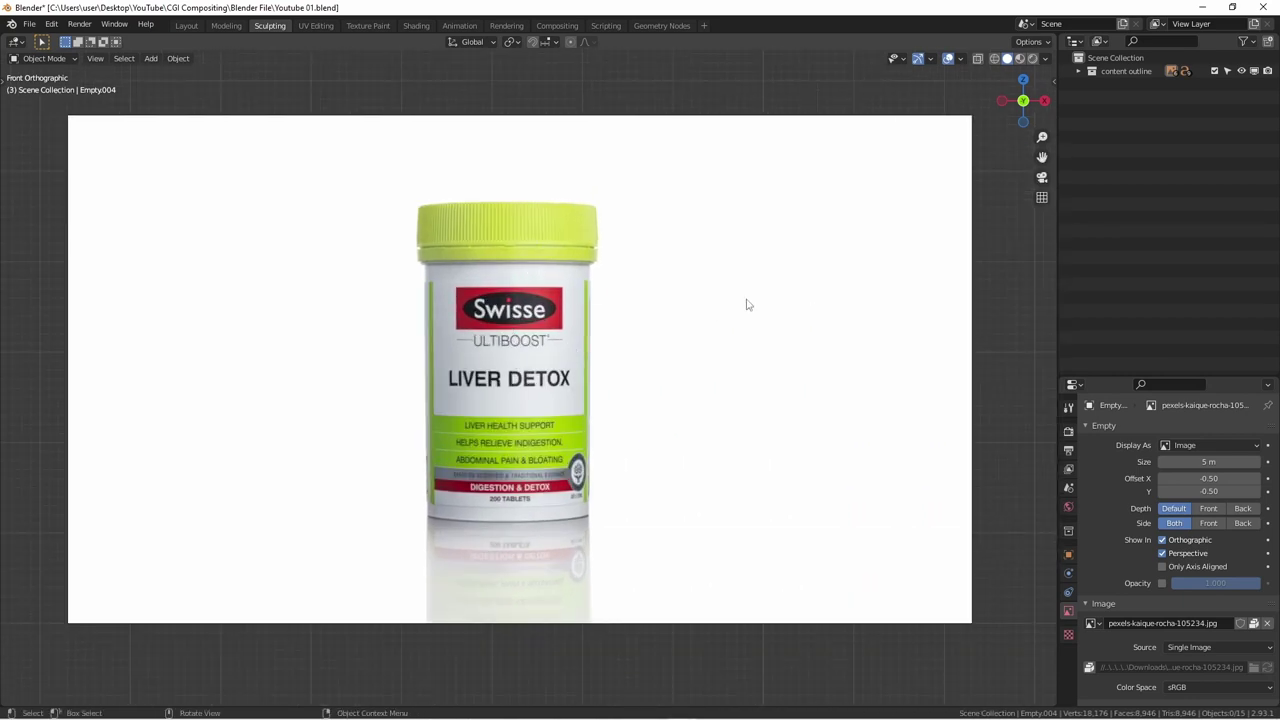
- Zoom in on the bottle label, then frame the whole photo with the bottle centred
{"action": "scroll", "coordinate": [461, 414], "scroll_direction": "up", "scroll_amount": 1}
{"action": "scroll", "coordinate": [505, 442], "scroll_direction": "up", "scroll_amount": 5}
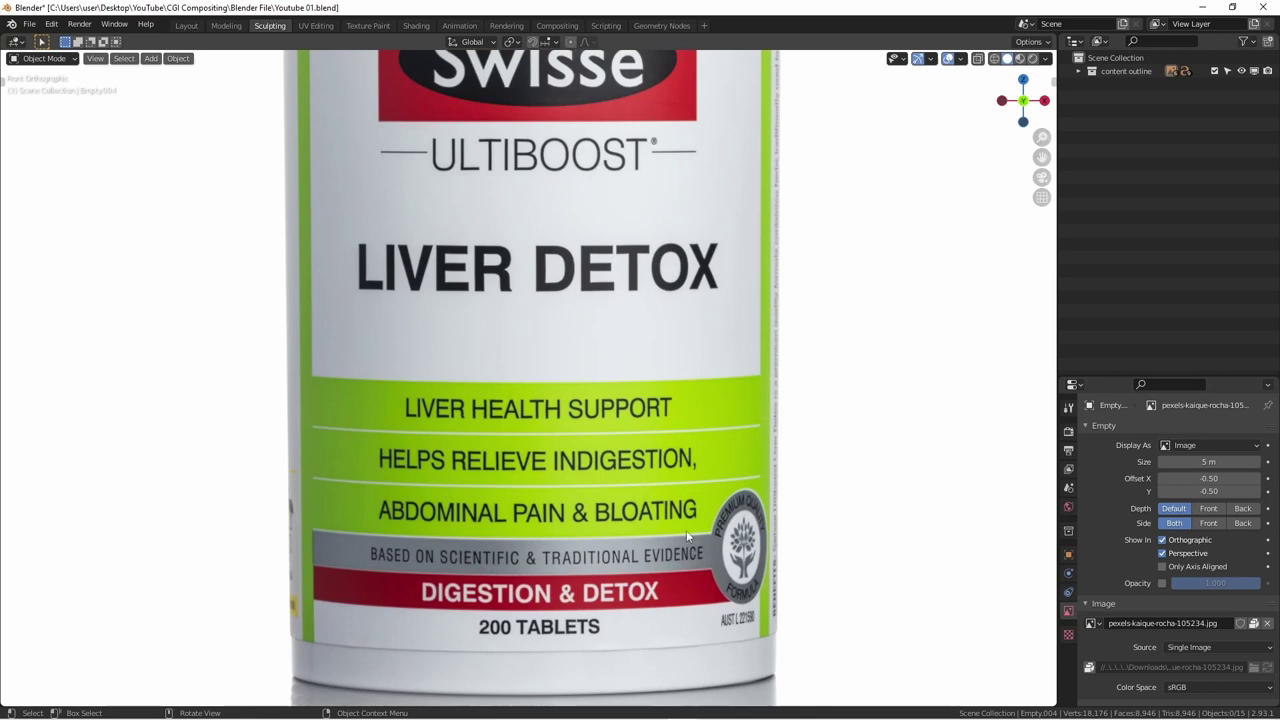
{"action": "scroll", "coordinate": [645, 226], "scroll_direction": "down", "scroll_amount": 3}
{"action": "scroll", "coordinate": [620, 200], "scroll_direction": "up", "scroll_amount": 3, "text": "shift"}
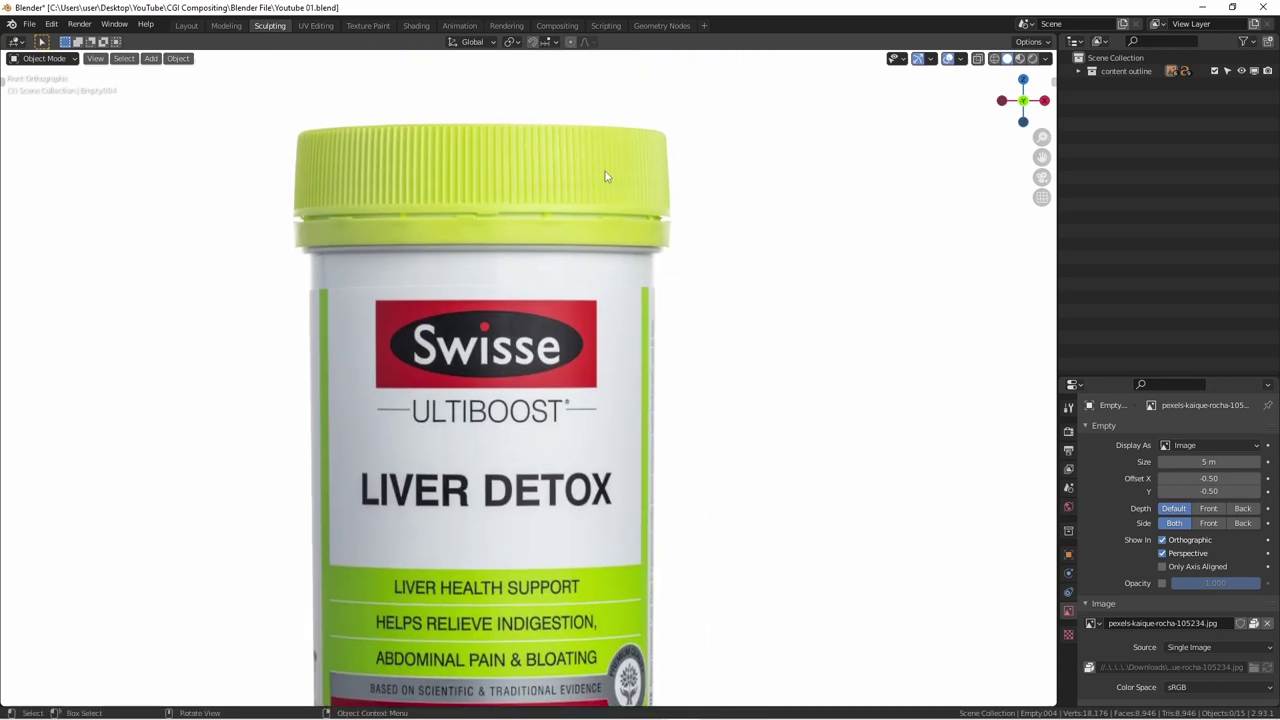
{"action": "scroll", "coordinate": [673, 421], "scroll_direction": "down", "scroll_amount": 2}
{"action": "middle_click_drag", "start_coordinate": [673, 421], "coordinate": [349, 293], "text": "shift"}
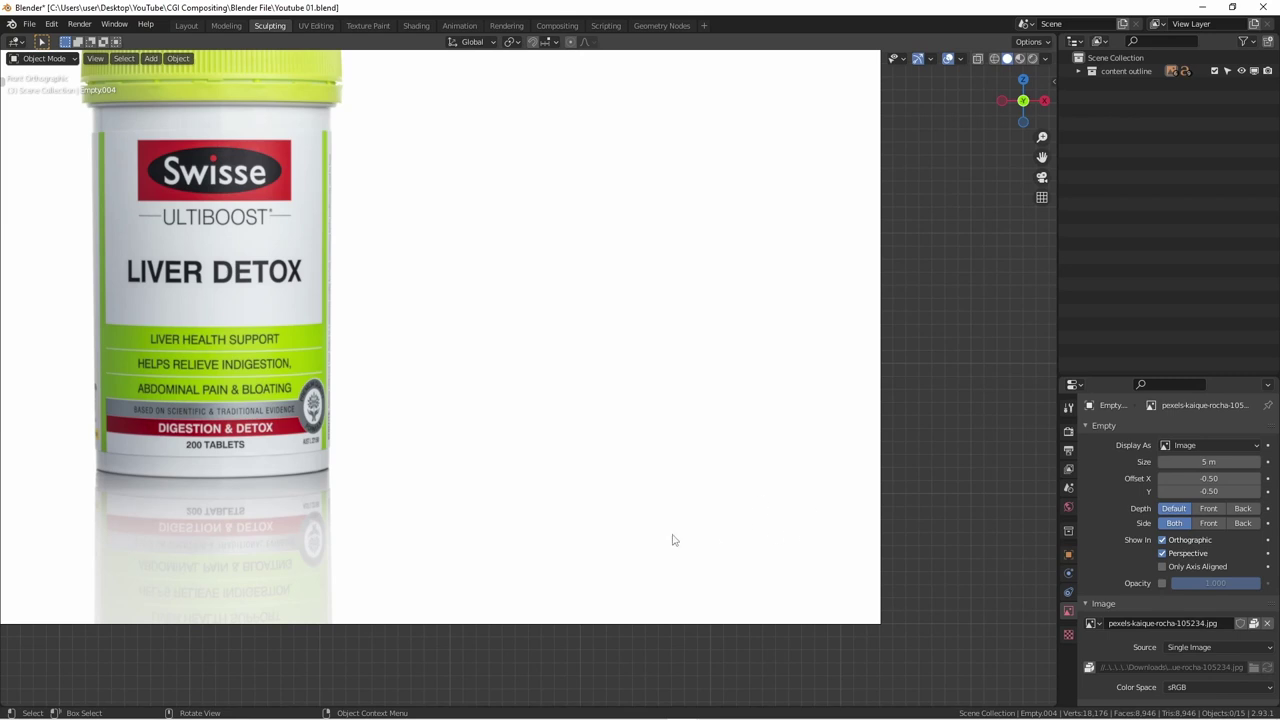
{"action": "scroll", "coordinate": [675, 537], "scroll_direction": "down", "scroll_amount": 1}
{"action": "scroll", "coordinate": [669, 500], "scroll_direction": "down", "scroll_amount": 1}
{"action": "middle_click_drag", "start_coordinate": [669, 500], "coordinate": [589, 492], "text": "shift"}
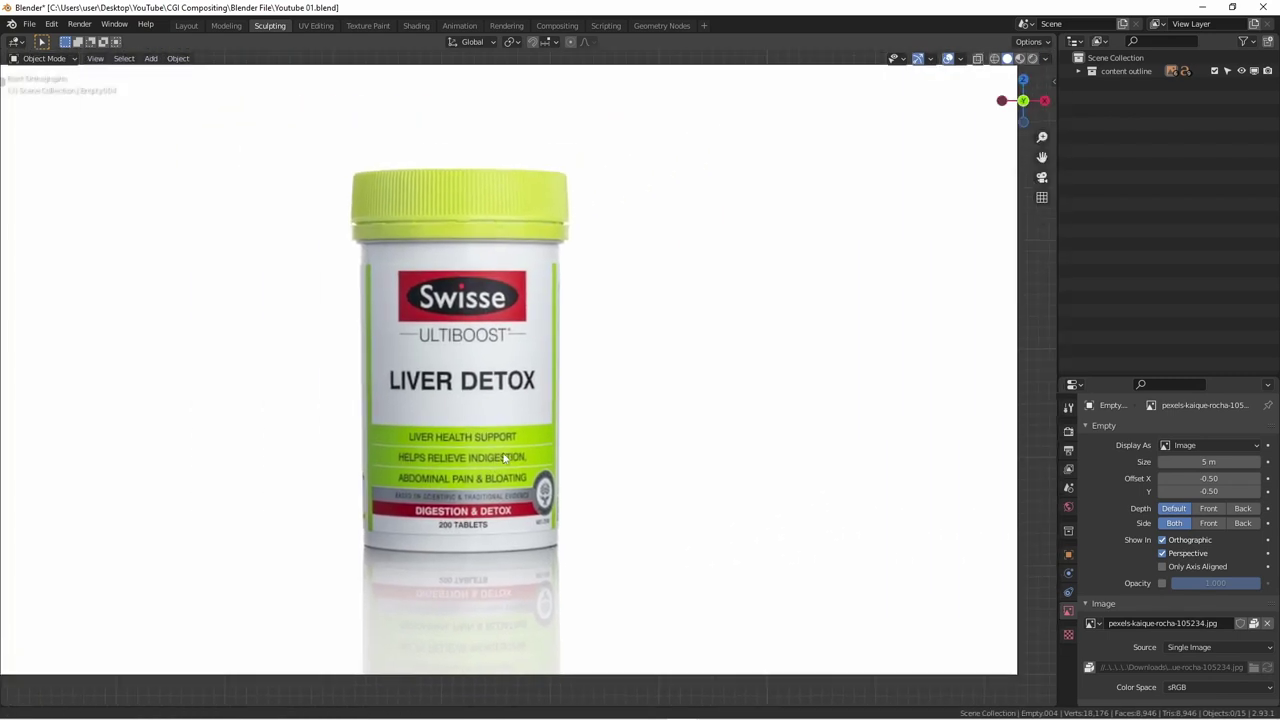
{"action": "scroll", "coordinate": [530, 435], "scroll_direction": "down", "scroll_amount": 1}
{"action": "middle_click_drag", "start_coordinate": [360, 354], "coordinate": [392, 346], "text": "shift"}
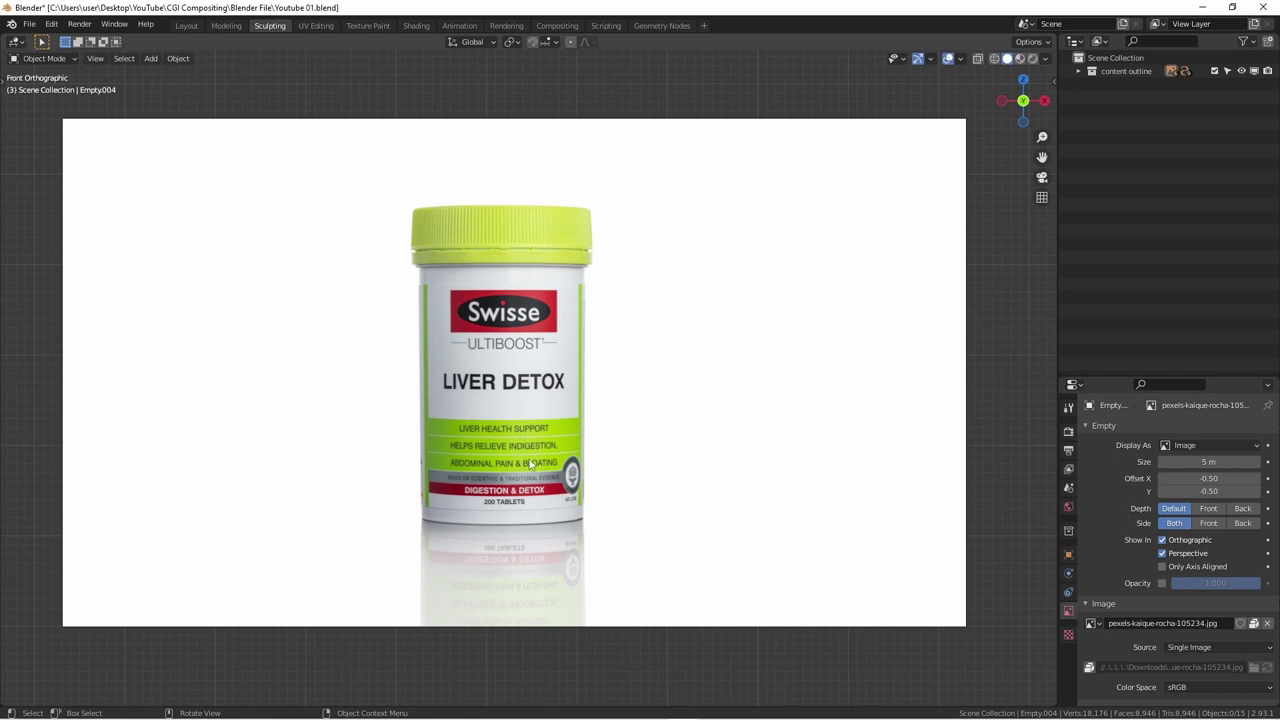
- Zoom out past the Part 1 overview down to Perspective Match and Project subject texture
{"action": "scroll", "coordinate": [525, 436], "scroll_direction": "down", "scroll_amount": 2}
{"action": "scroll", "coordinate": [426, 492], "scroll_direction": "down", "scroll_amount": 4}
{"action": "middle_click_drag", "start_coordinate": [426, 492], "coordinate": [526, 378], "text": "shift"}
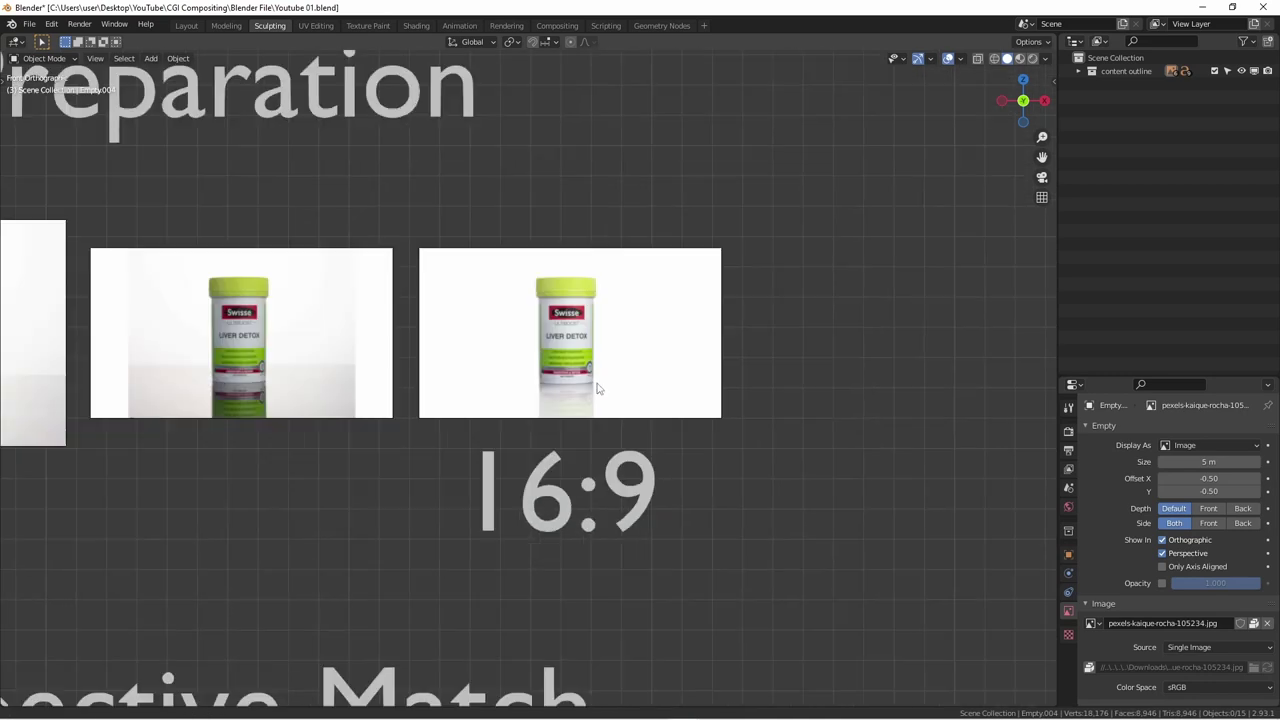
{"action": "scroll", "coordinate": [638, 439], "scroll_direction": "down", "scroll_amount": 4}
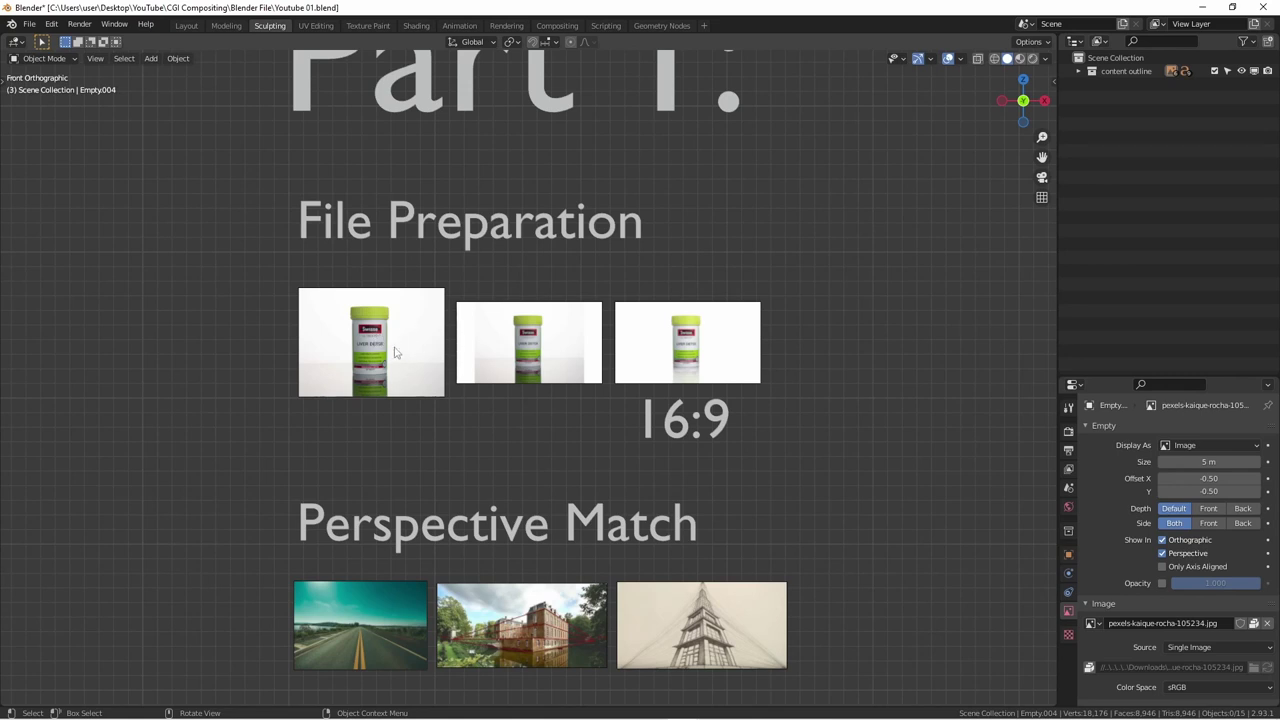
{"action": "scroll", "coordinate": [395, 352], "scroll_direction": "up", "scroll_amount": 3}
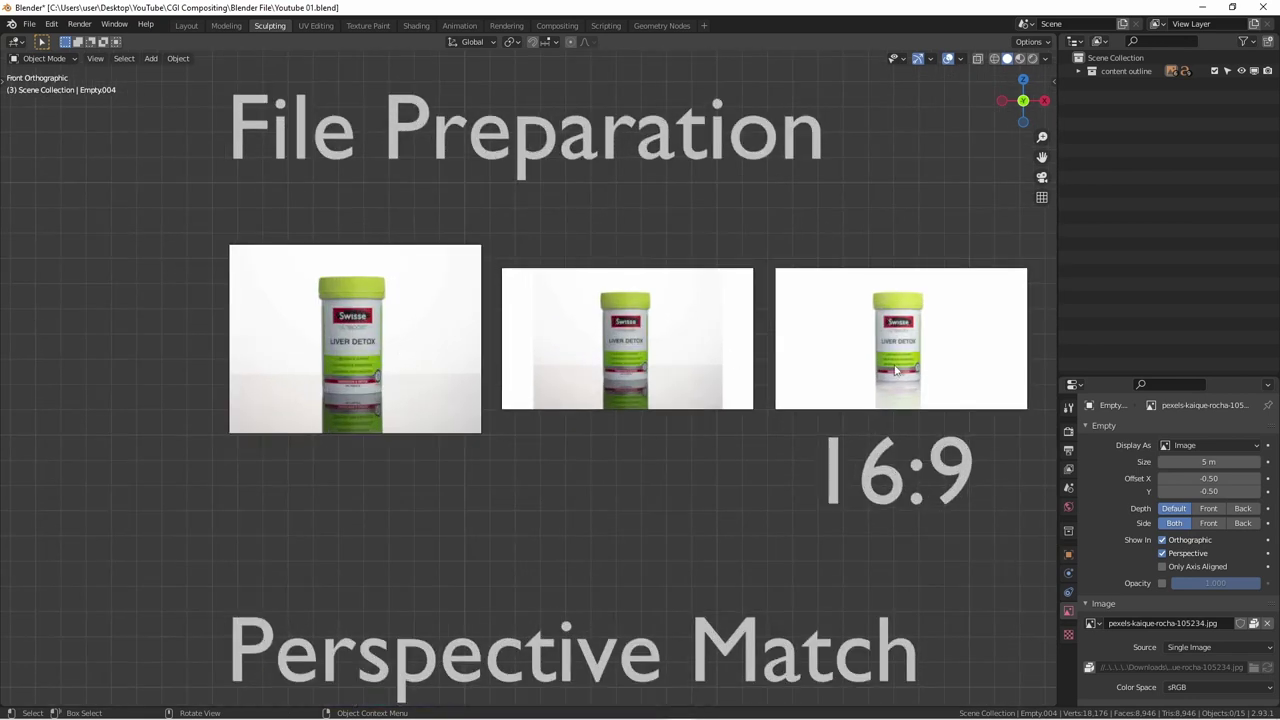
{"action": "scroll", "coordinate": [896, 371], "scroll_direction": "down", "scroll_amount": 3}
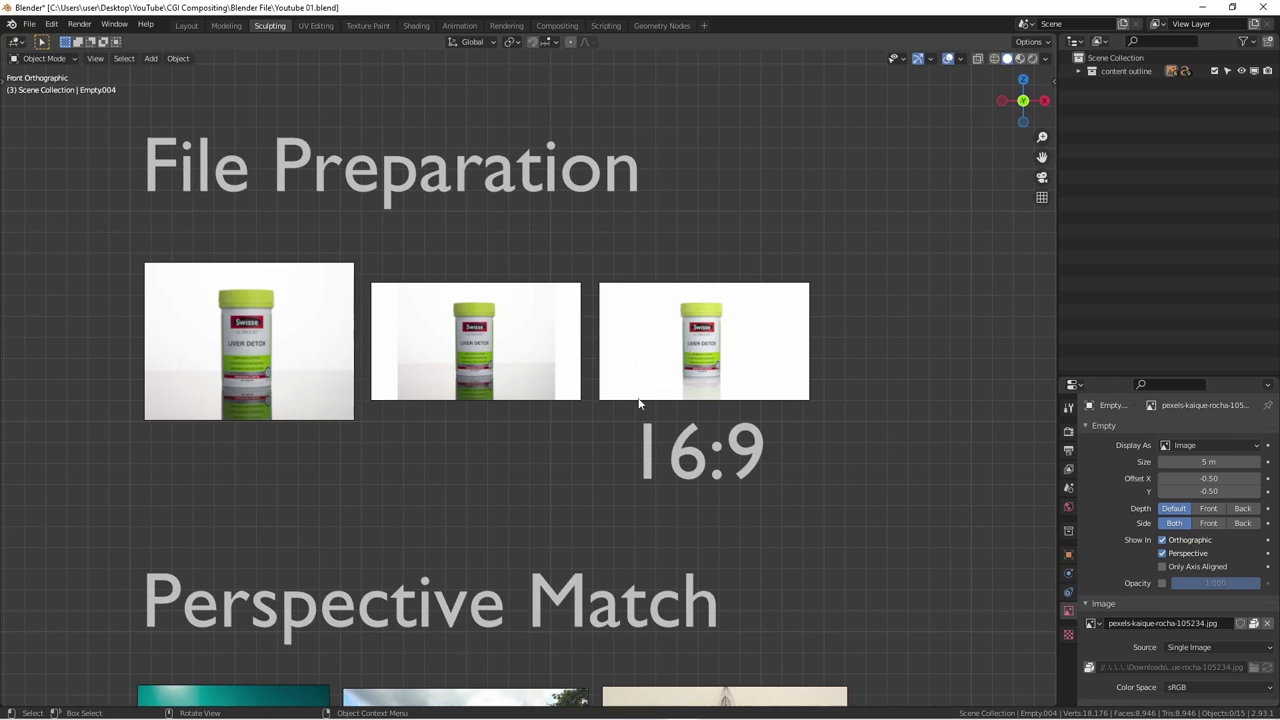
{"action": "middle_click_drag", "start_coordinate": [443, 509], "coordinate": [434, 306], "text": "shift"}
{"action": "scroll", "coordinate": [432, 320], "scroll_direction": "down", "scroll_amount": 2}
{"action": "scroll", "coordinate": [430, 333], "scroll_direction": "up", "scroll_amount": 2}
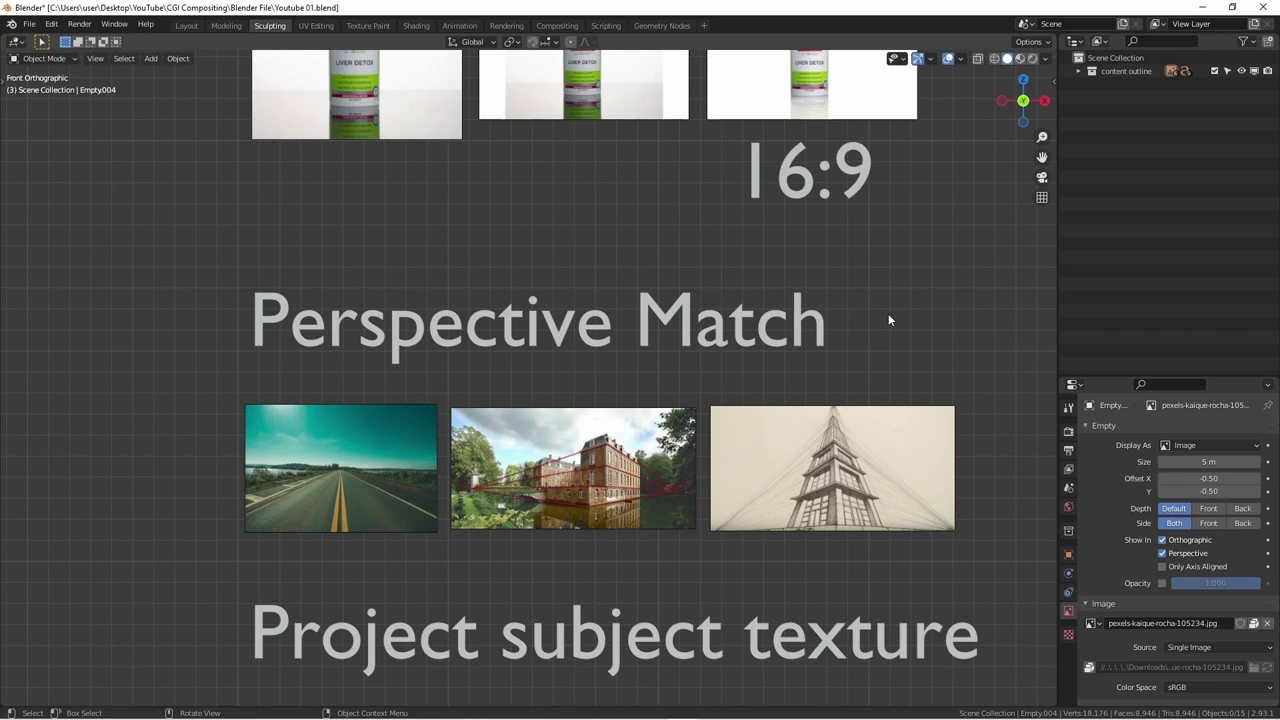
{"action": "middle_click_drag", "start_coordinate": [856, 333], "coordinate": [772, 316], "text": "shift"}
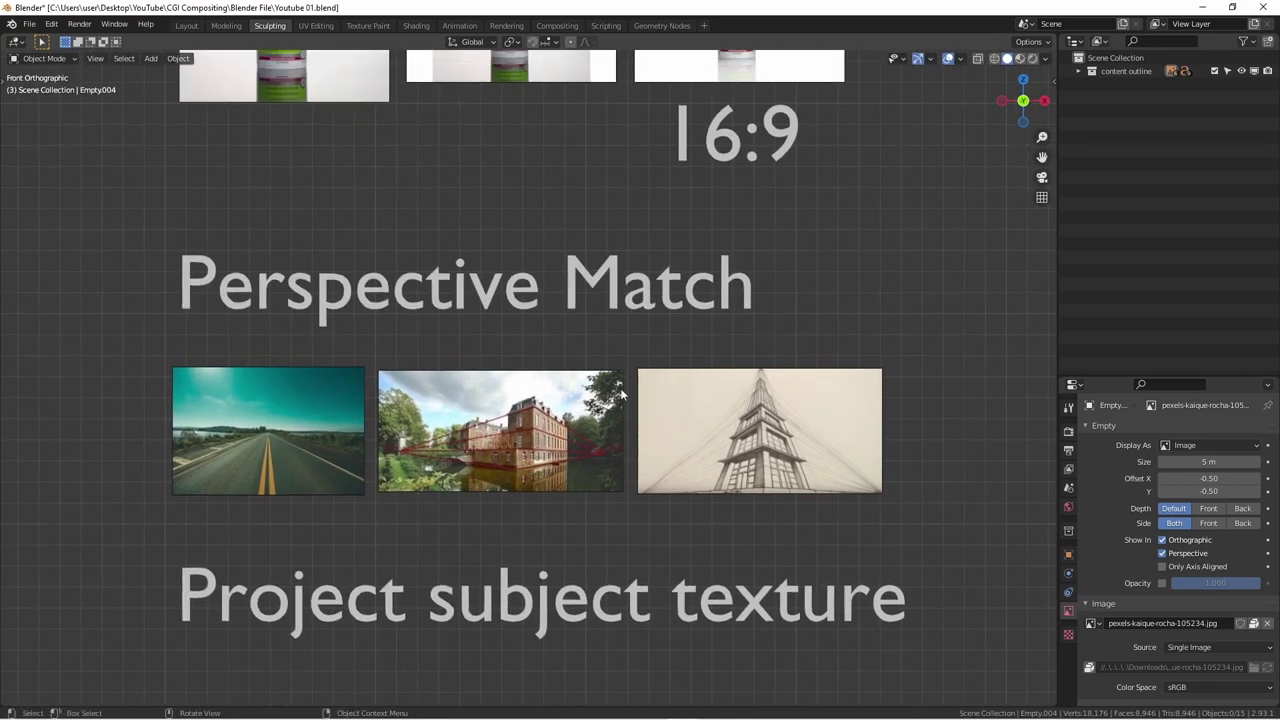
{"action": "left_click", "coordinate": [274, 430]}
{"action": "key", "text": "alt+a"}
{"action": "left_click", "coordinate": [338, 470]}
{"action": "key", "text": "alt+a"}
{"action": "left_click", "coordinate": [361, 494]}
{"action": "key", "text": "alt+a"}
{"action": "scroll", "coordinate": [947, 450], "scroll_direction": "down", "scroll_amount": 1}
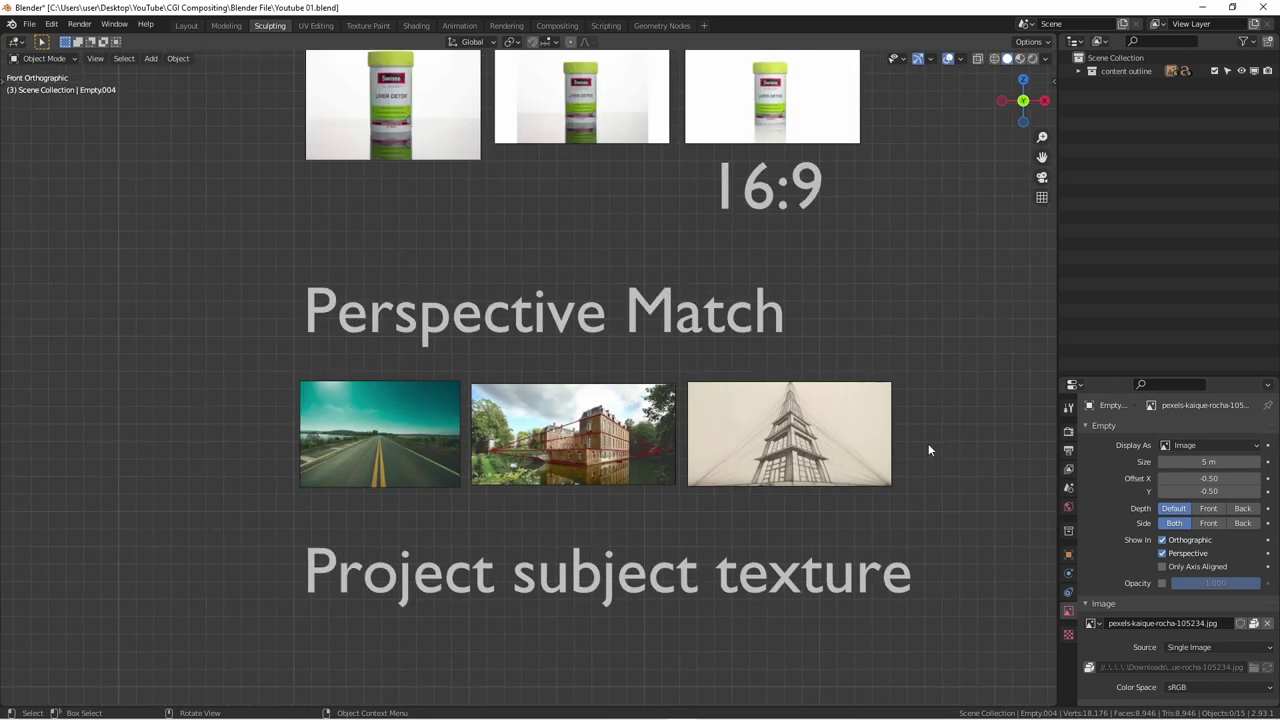
{"action": "scroll", "coordinate": [928, 443], "scroll_direction": "up", "scroll_amount": 1}
{"action": "scroll", "coordinate": [928, 443], "scroll_direction": "up", "scroll_amount": 1}
{"action": "scroll", "coordinate": [928, 443], "scroll_direction": "down", "scroll_amount": 1}
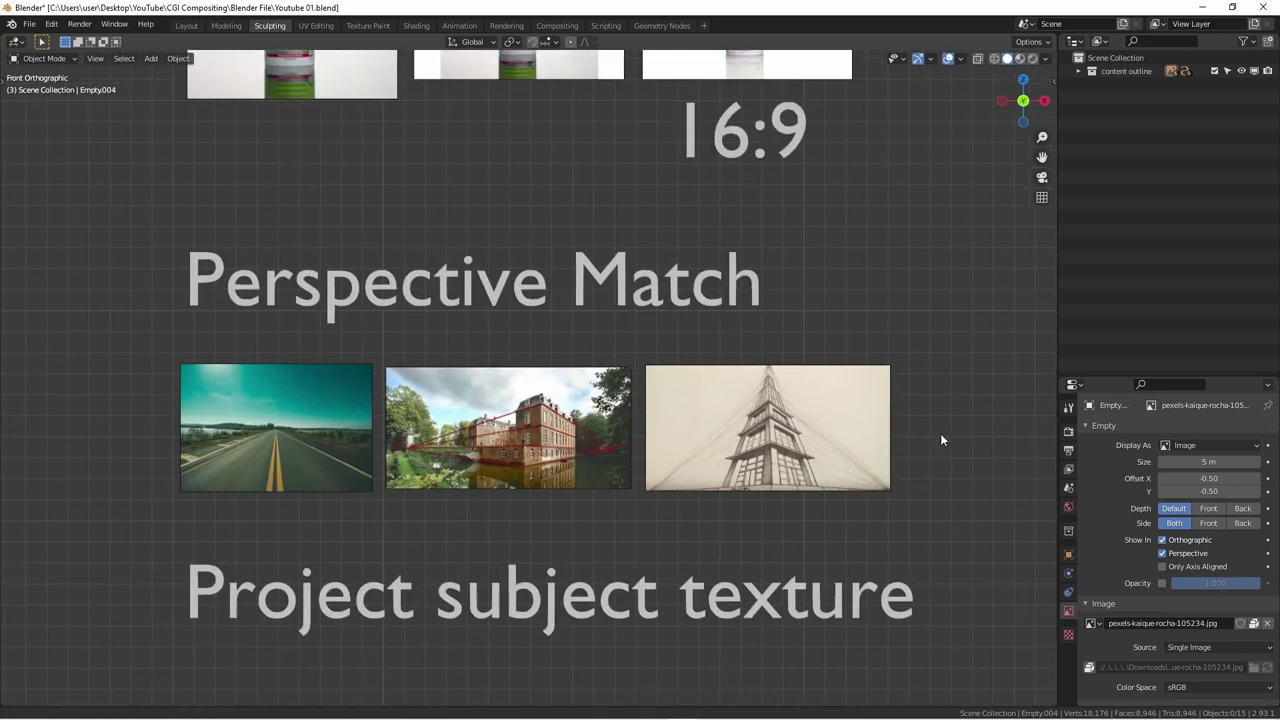
{"action": "middle_click_drag", "start_coordinate": [941, 438], "coordinate": [966, 431], "text": "shift"}
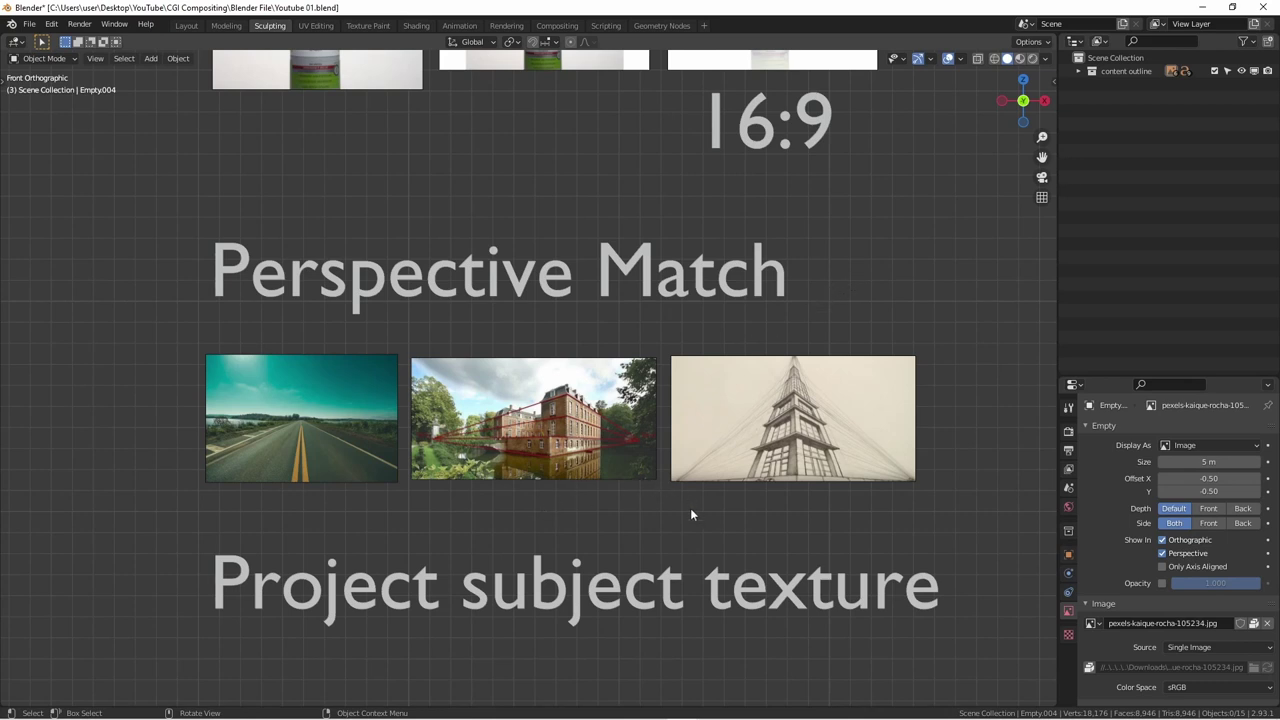
- Zoom in and centre the view on the road, lakeside-building and tower-sketch Perspective Match images
{"action": "middle_click_drag", "start_coordinate": [690, 514], "coordinate": [591, 503], "text": "shift"}
{"action": "scroll", "coordinate": [583, 466], "scroll_direction": "down", "scroll_amount": 2}
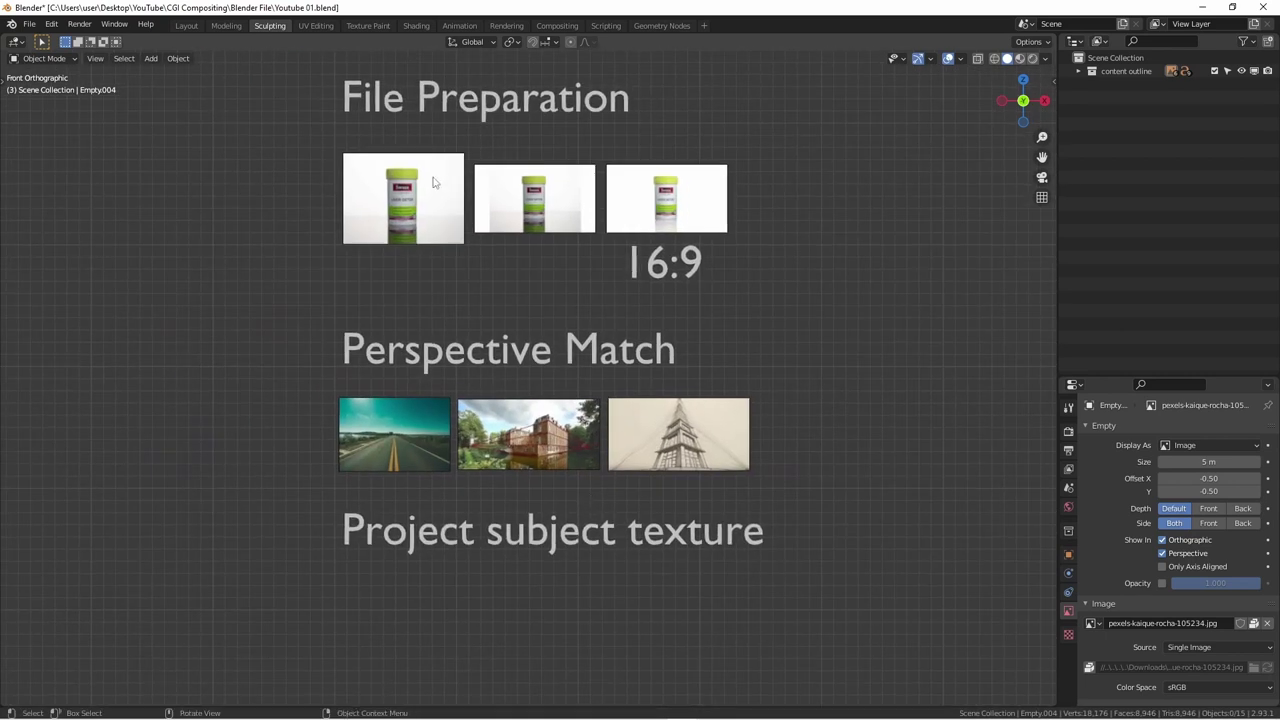
{"action": "left_click", "coordinate": [452, 428]}
{"action": "scroll", "coordinate": [406, 466], "scroll_direction": "up", "scroll_amount": 1}
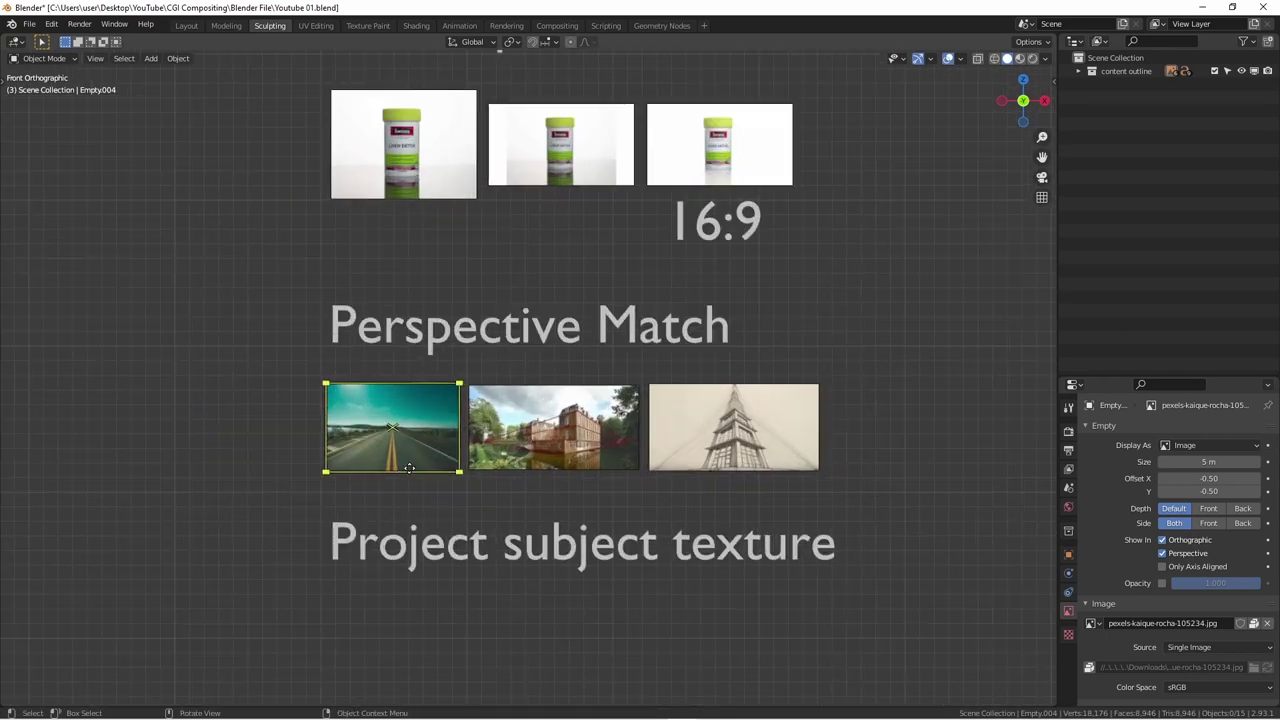
{"action": "scroll", "coordinate": [409, 468], "scroll_direction": "up", "scroll_amount": 3}
{"action": "left_click", "coordinate": [534, 489]}
{"action": "middle_click_drag", "start_coordinate": [563, 494], "coordinate": [408, 477], "text": "shift"}
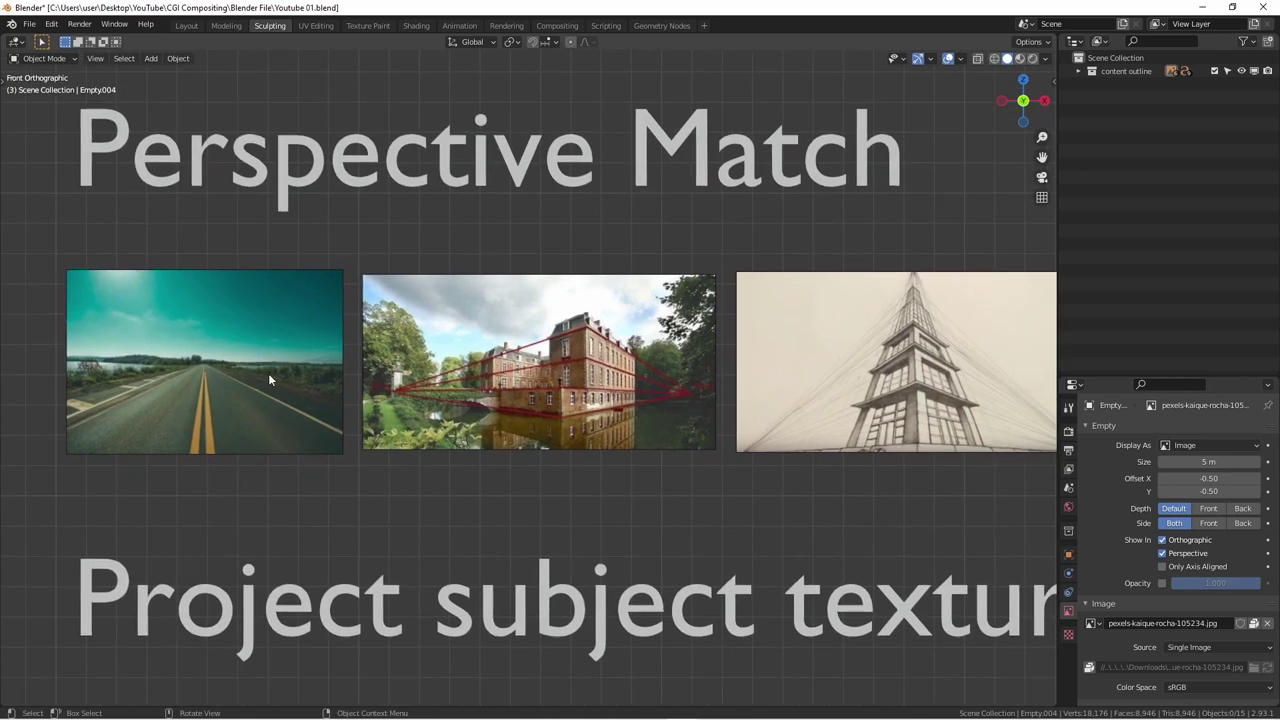
- Toggle the road reference image's selection repeatedly, ending with it deselected
{"action": "left_click", "coordinate": [200, 360]}
{"action": "left_click", "coordinate": [205, 362], "text": "shift"}
{"action": "left_click", "coordinate": [207, 358]}
{"action": "left_click", "coordinate": [206, 360], "text": "shift"}
{"action": "left_click", "coordinate": [204, 362]}
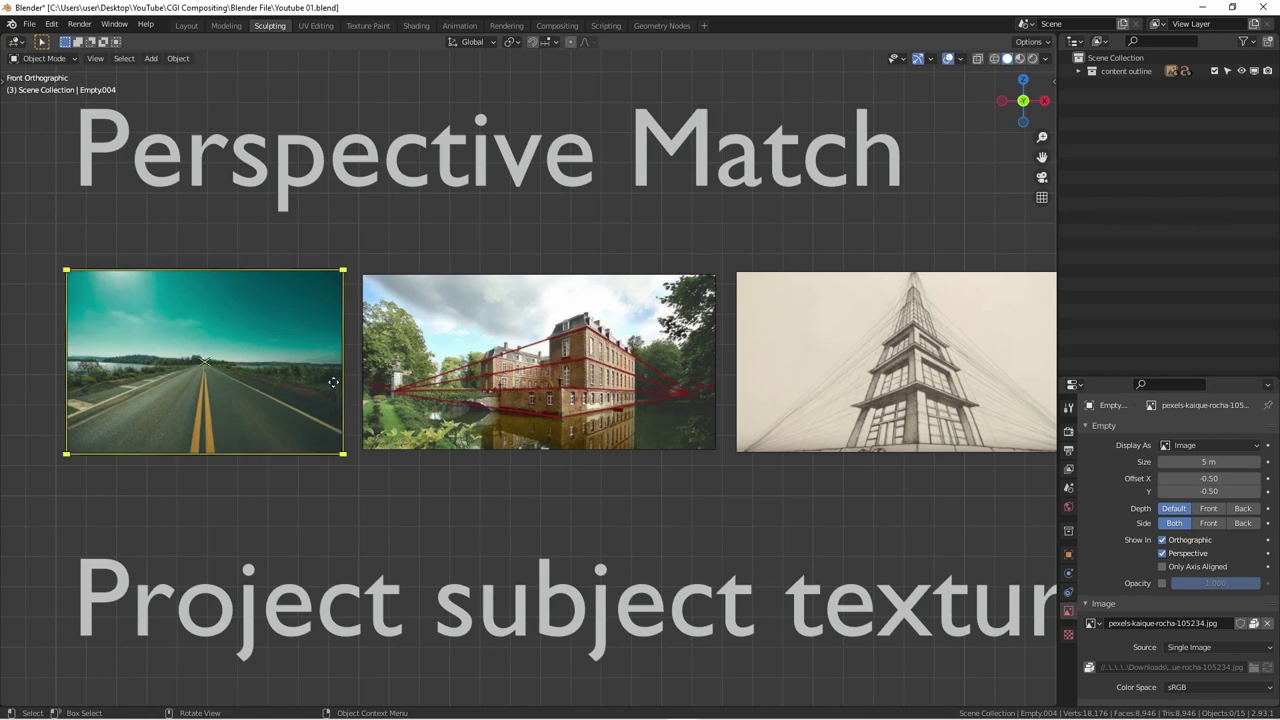
{"action": "left_click", "coordinate": [204, 362], "text": "shift"}
{"action": "left_click", "coordinate": [205, 362]}
{"action": "left_click", "coordinate": [205, 362], "text": "shift"}
{"action": "left_click", "coordinate": [205, 363]}
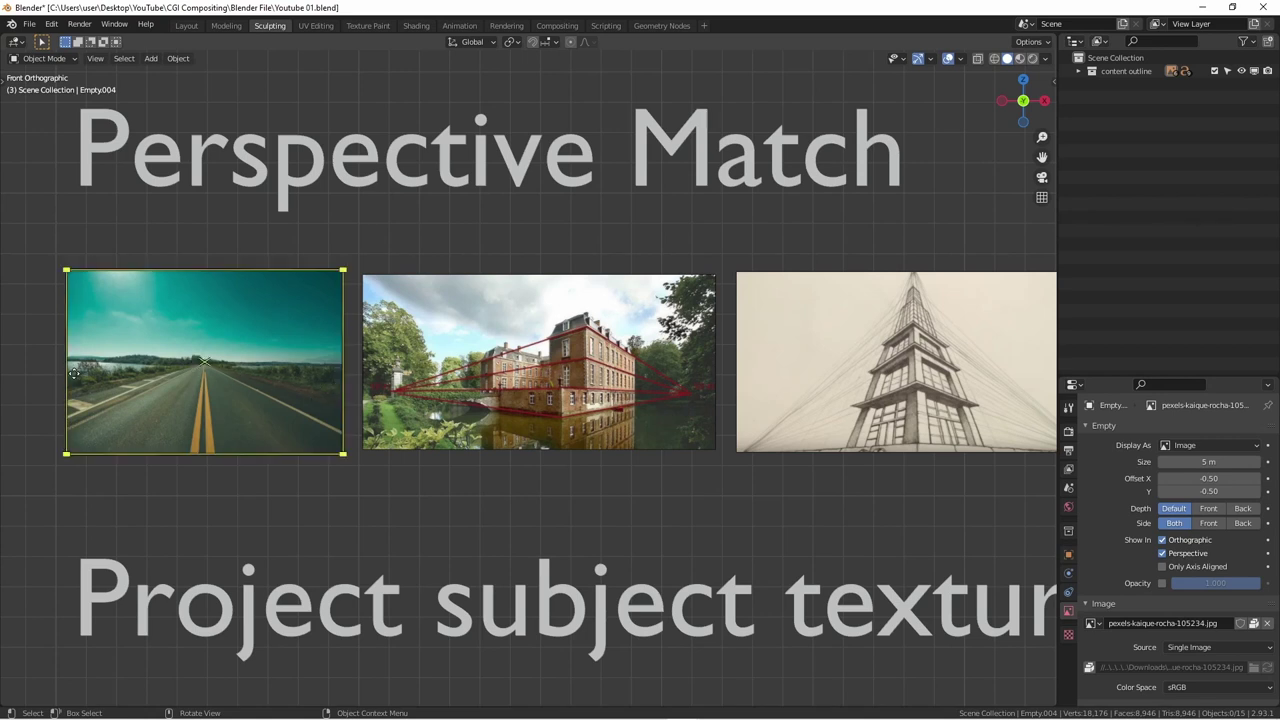
{"action": "left_click", "coordinate": [205, 363], "text": "shift"}
{"action": "left_click", "coordinate": [206, 364]}
{"action": "left_click", "coordinate": [206, 364], "text": "shift"}
{"action": "left_click", "coordinate": [205, 363]}
{"action": "left_click", "coordinate": [205, 363], "text": "shift"}
{"action": "left_click", "coordinate": [205, 363]}
{"action": "left_click", "coordinate": [205, 363], "text": "shift"}
{"action": "left_click", "coordinate": [205, 362]}
{"action": "left_click", "coordinate": [205, 362], "text": "shift"}
{"action": "left_click", "coordinate": [205, 362]}
{"action": "left_click", "coordinate": [205, 362], "text": "shift"}
{"action": "left_click", "coordinate": [205, 362]}
{"action": "left_click", "coordinate": [205, 362], "text": "shift"}
{"action": "left_click", "coordinate": [201, 362]}
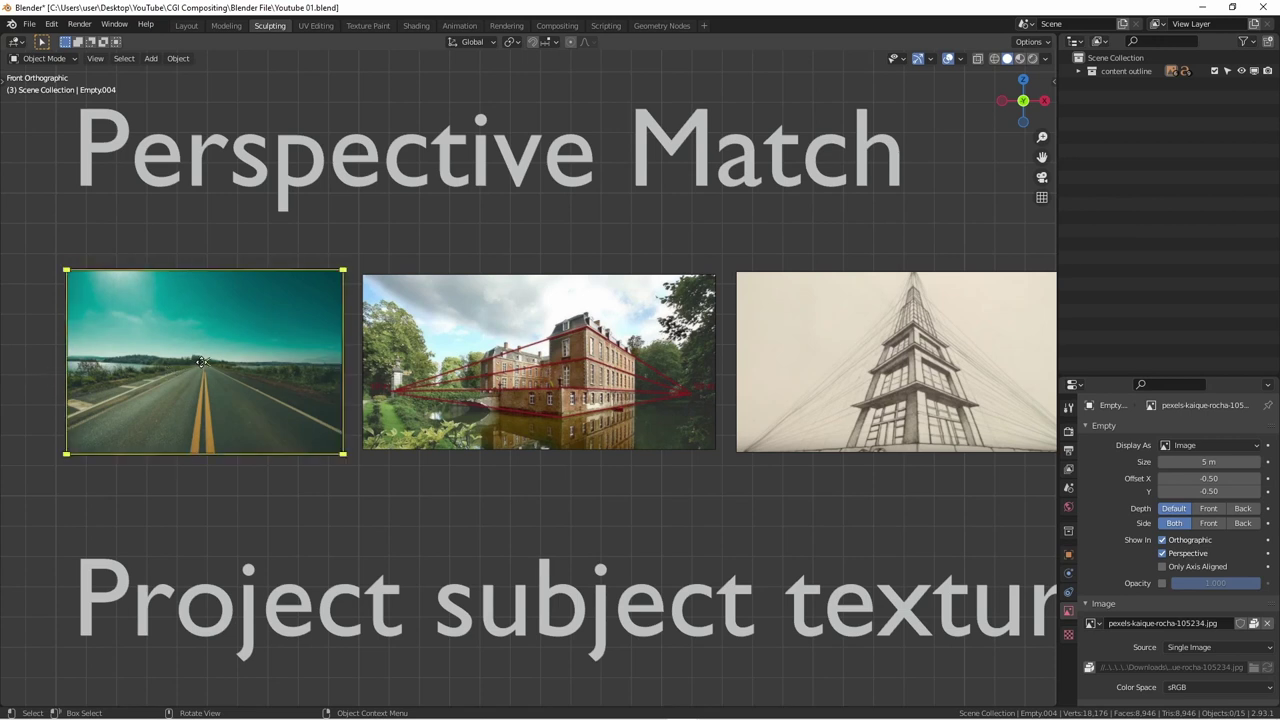
{"action": "left_click", "coordinate": [201, 362], "text": "shift"}
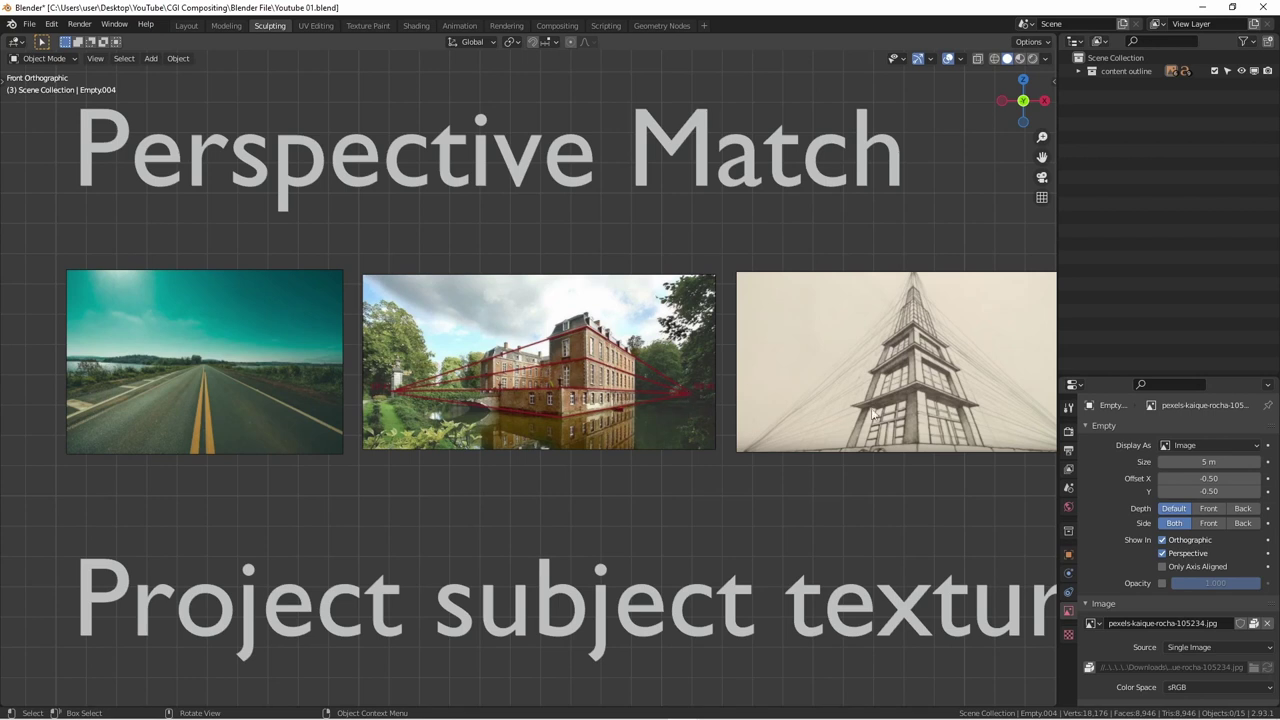
- Zoom toward the perspective-line tower sketch beside the castle photo
{"action": "scroll", "coordinate": [874, 414], "scroll_direction": "up", "scroll_amount": 3}
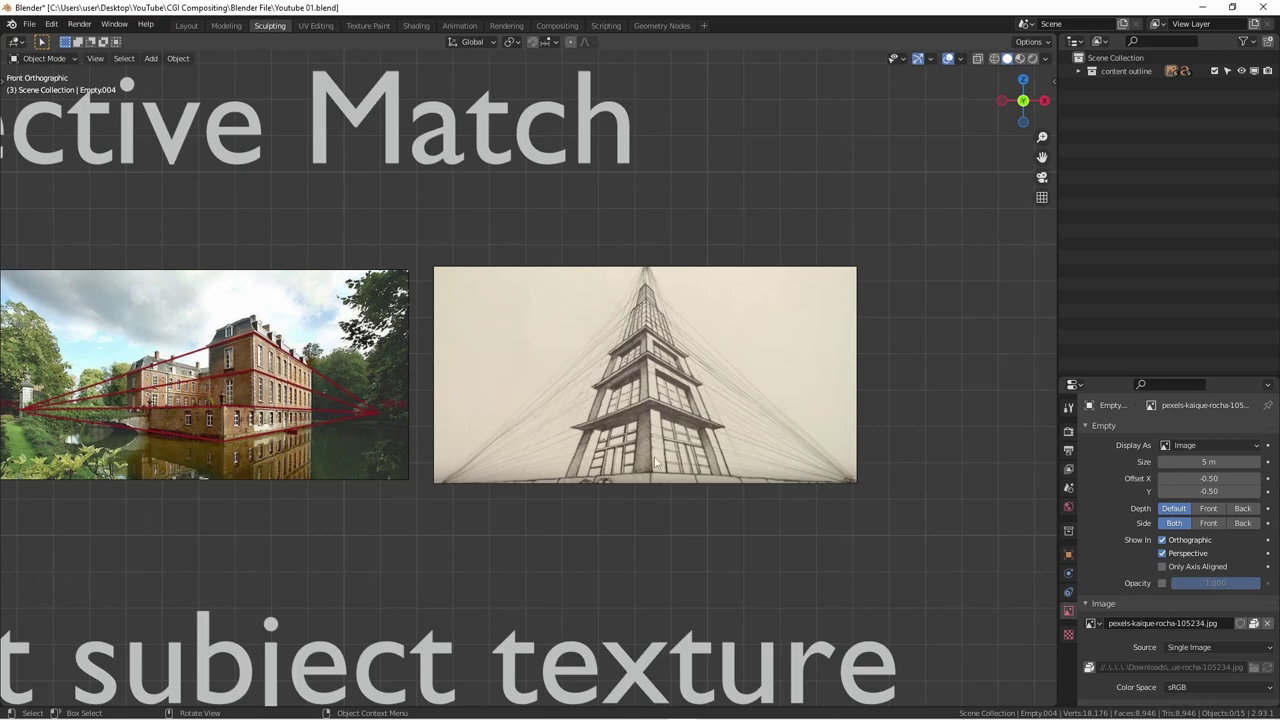
{"action": "scroll", "coordinate": [639, 450], "scroll_direction": "down", "scroll_amount": 1}
{"action": "scroll", "coordinate": [430, 420], "scroll_direction": "down", "scroll_amount": 1}
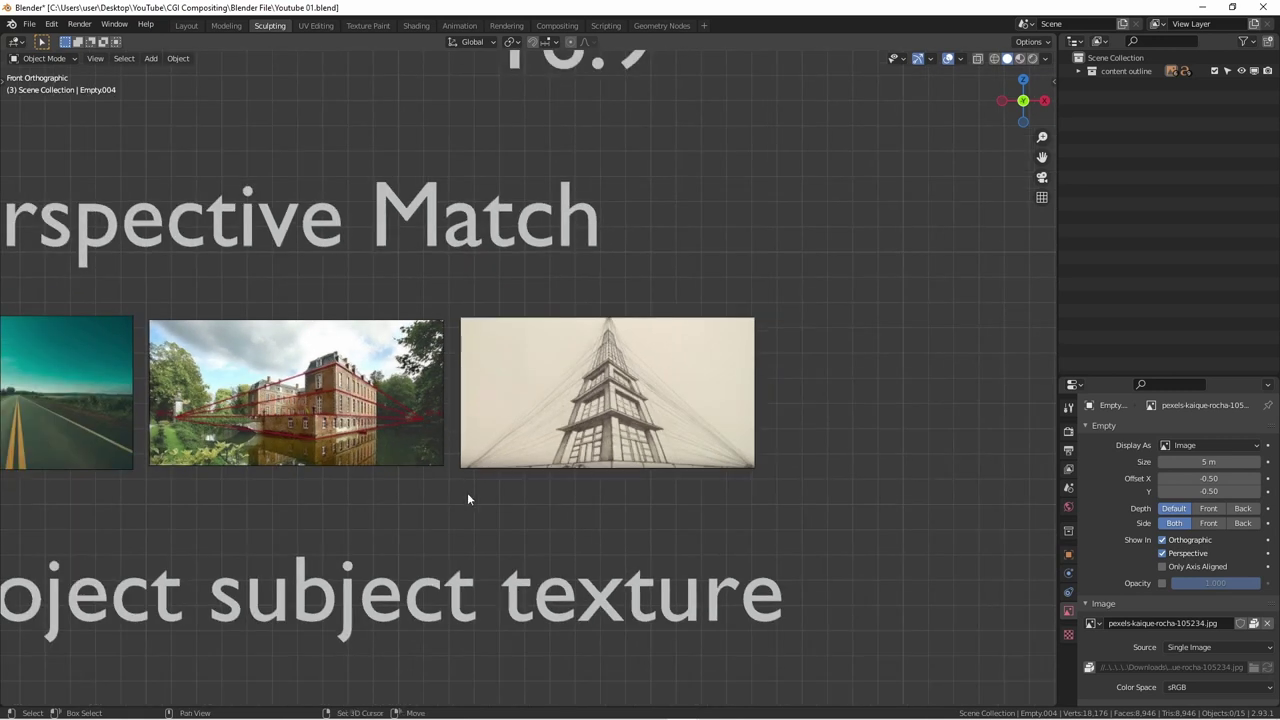
{"action": "scroll", "coordinate": [535, 435], "scroll_direction": "up", "scroll_amount": 1}
{"action": "middle_click_drag", "start_coordinate": [524, 449], "coordinate": [920, 449], "text": "shift"}
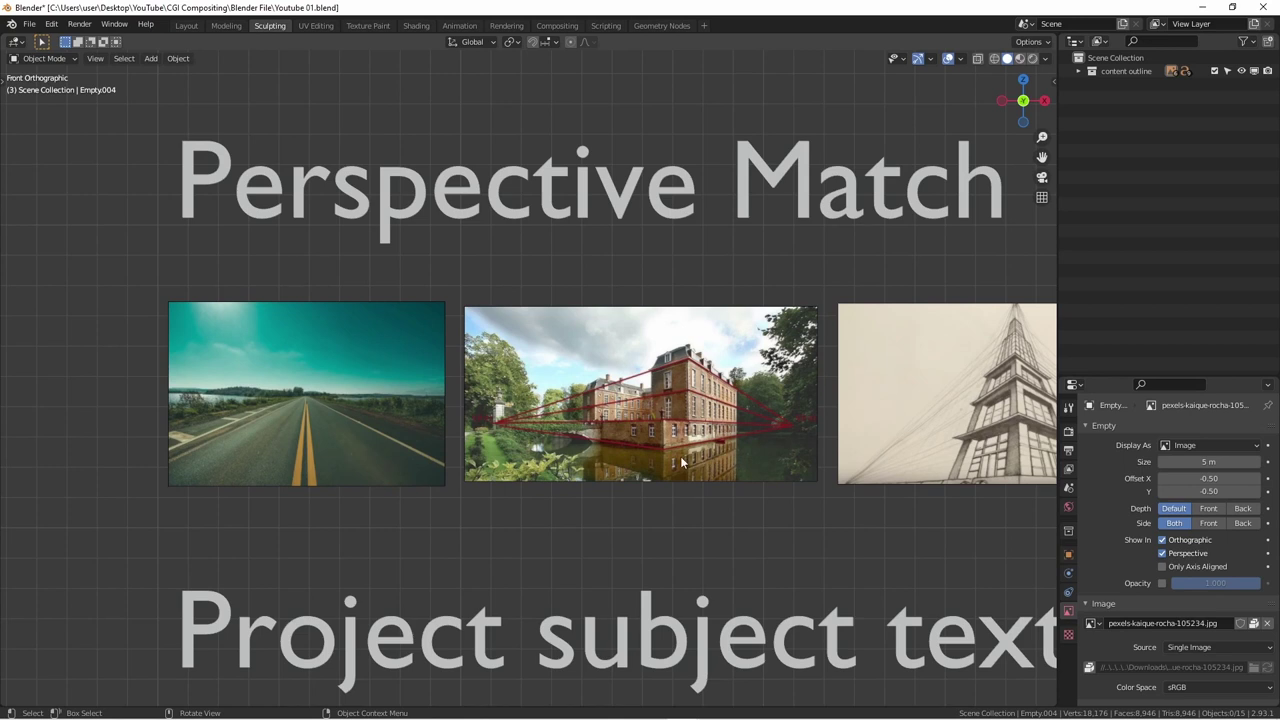
{"action": "scroll", "coordinate": [668, 466], "scroll_direction": "down", "scroll_amount": 1}
{"action": "middle_click_drag", "start_coordinate": [654, 470], "coordinate": [522, 536], "text": "shift"}
{"action": "scroll", "coordinate": [514, 410], "scroll_direction": "down", "scroll_amount": 1}
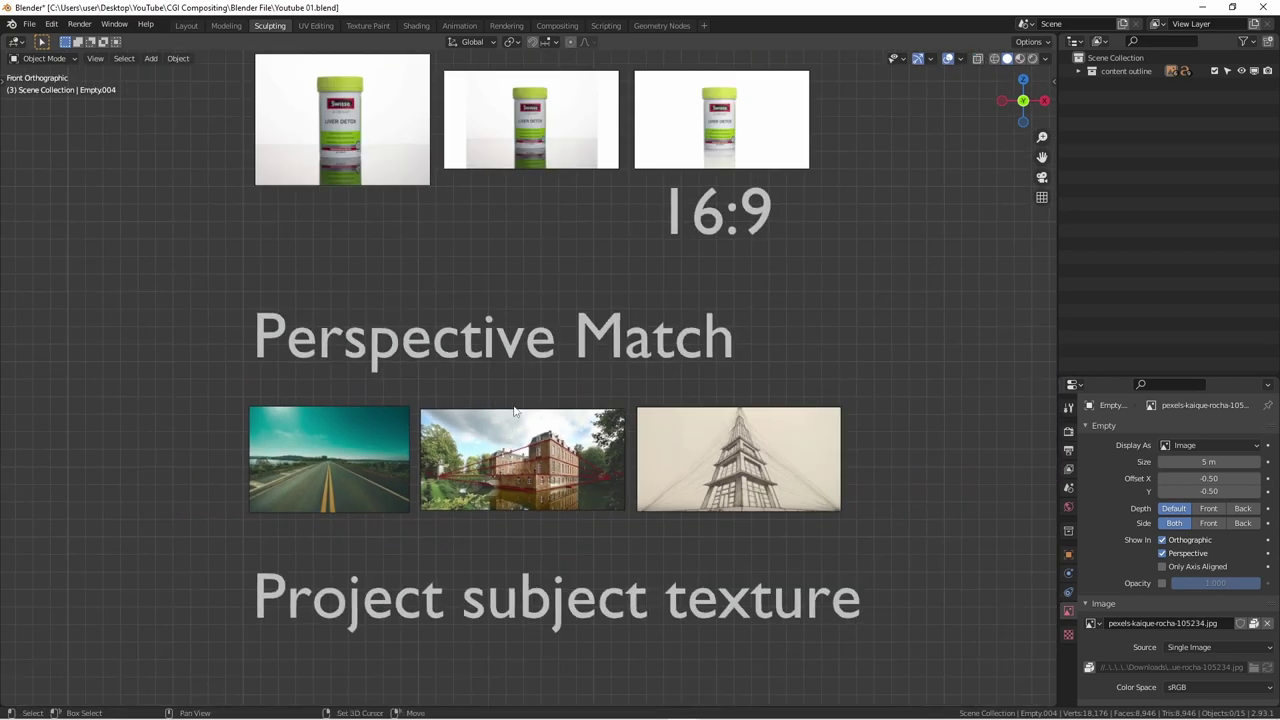
{"action": "scroll", "coordinate": [514, 410], "scroll_direction": "down", "scroll_amount": 1}
{"action": "scroll", "coordinate": [496, 240], "scroll_direction": "up", "scroll_amount": 2}
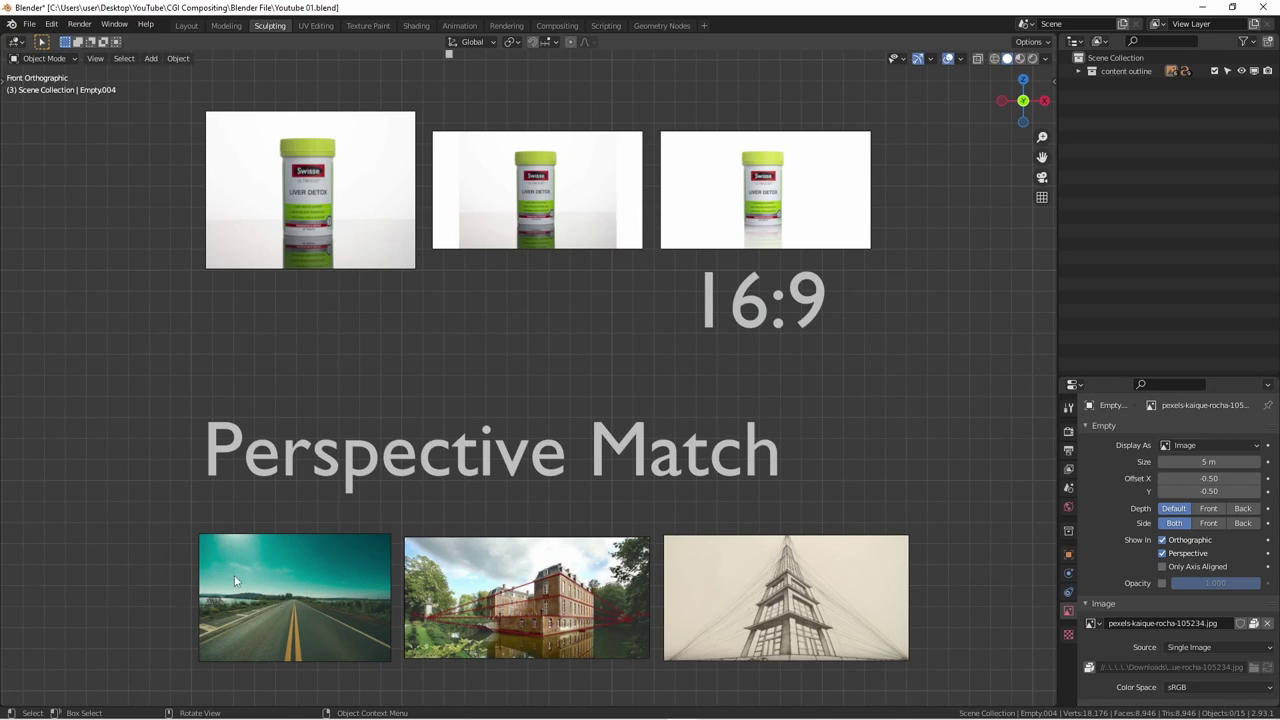
{"action": "left_click", "coordinate": [296, 598]}
{"action": "left_click", "coordinate": [296, 600], "text": "shift"}
{"action": "left_click", "coordinate": [296, 600], "text": "shift"}
{"action": "left_click", "coordinate": [298, 605], "text": "shift"}
{"action": "left_click", "coordinate": [304, 591]}
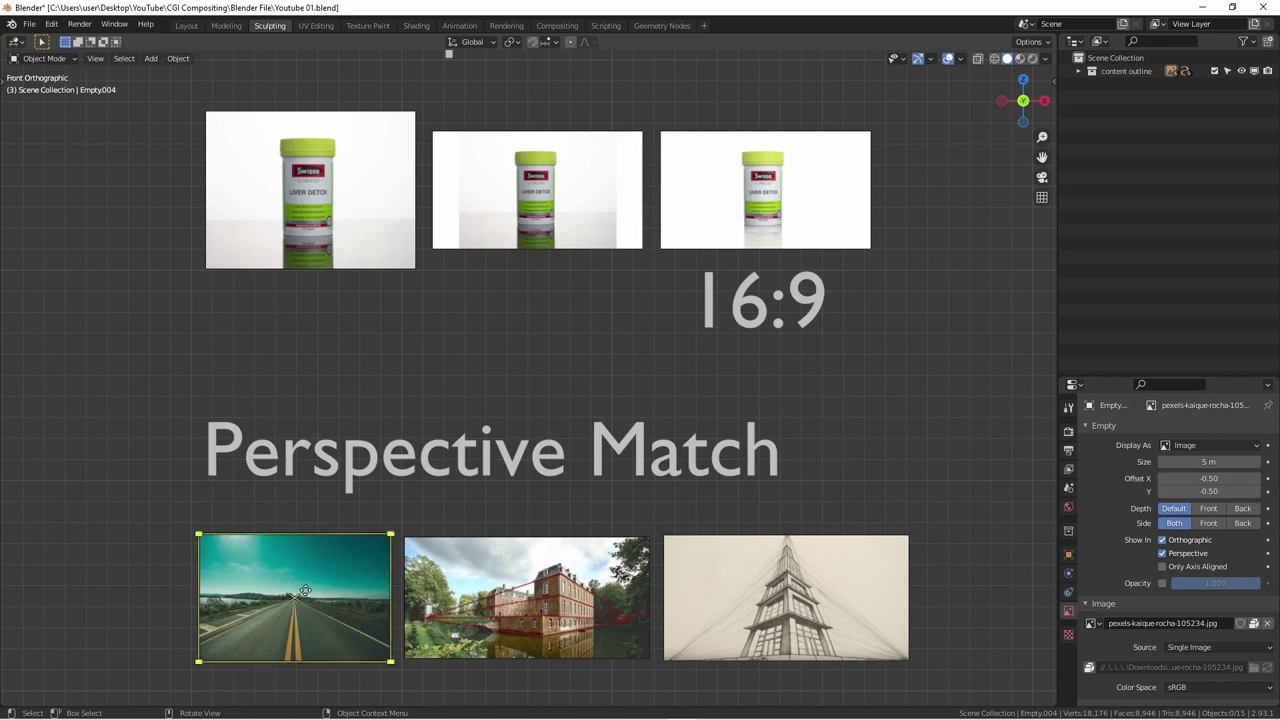
{"action": "key", "text": "alt+a"}
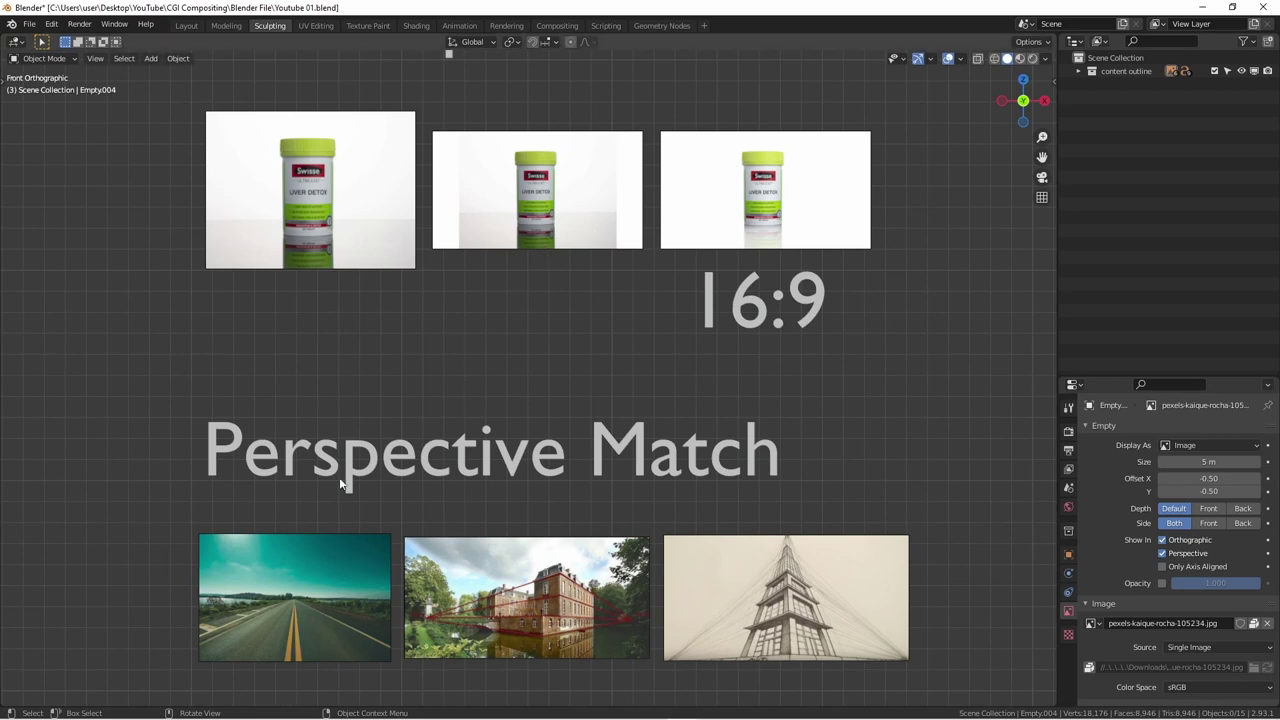
- Pan over the outline slides, deselect the image empty, and frame the whole Part 1/Part 2 board
{"action": "scroll", "coordinate": [340, 478], "scroll_direction": "down", "scroll_amount": 2}
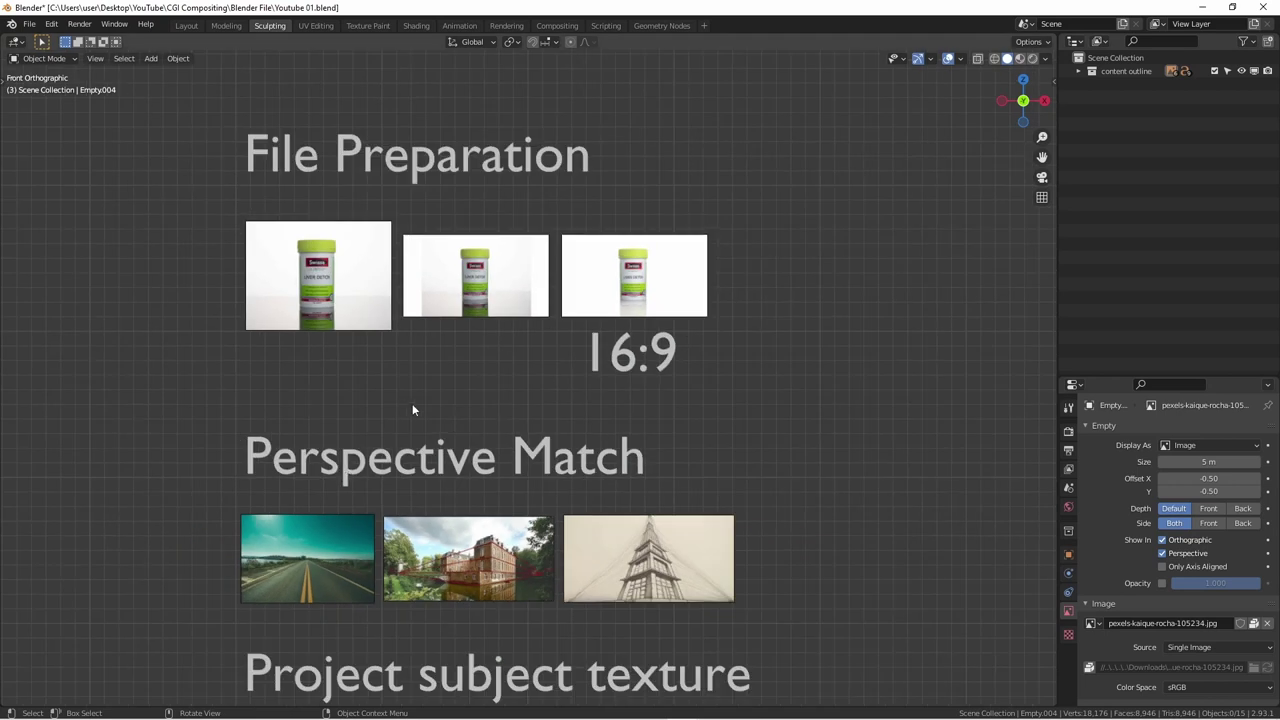
{"action": "middle_click_drag", "start_coordinate": [432, 398], "coordinate": [474, 317], "text": "shift"}
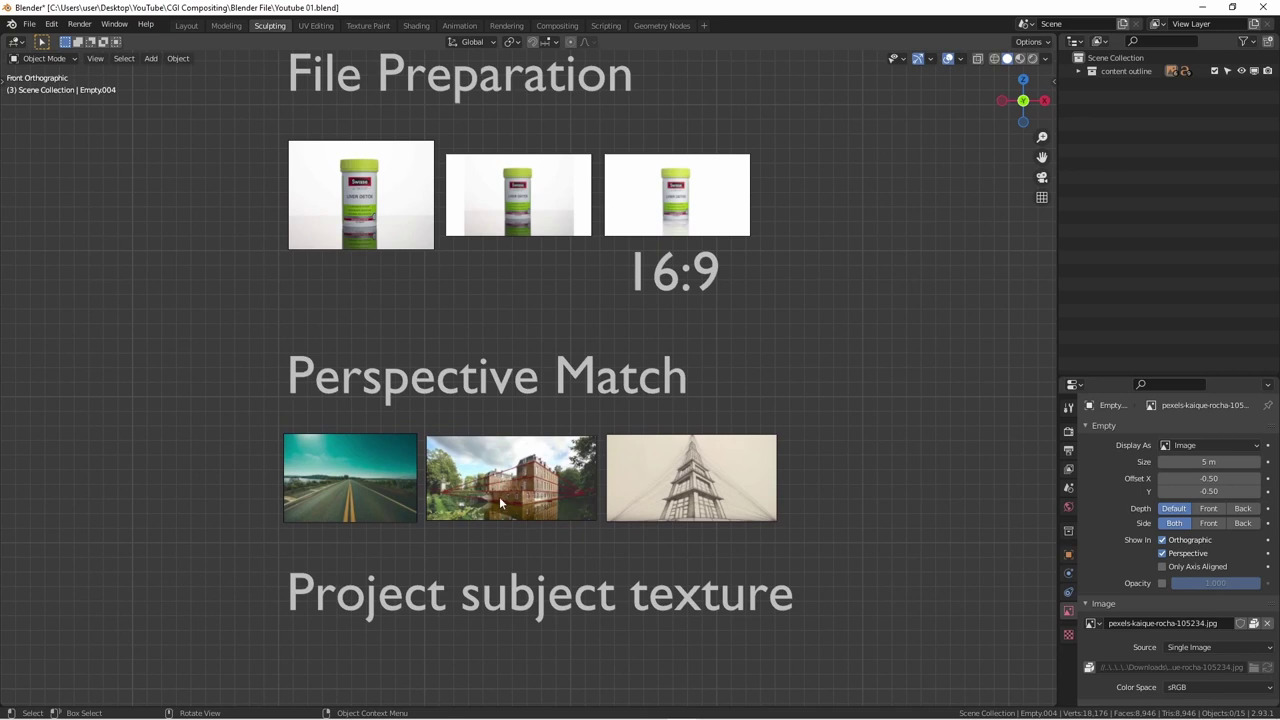
{"action": "scroll", "coordinate": [508, 300], "scroll_direction": "down", "scroll_amount": 1}
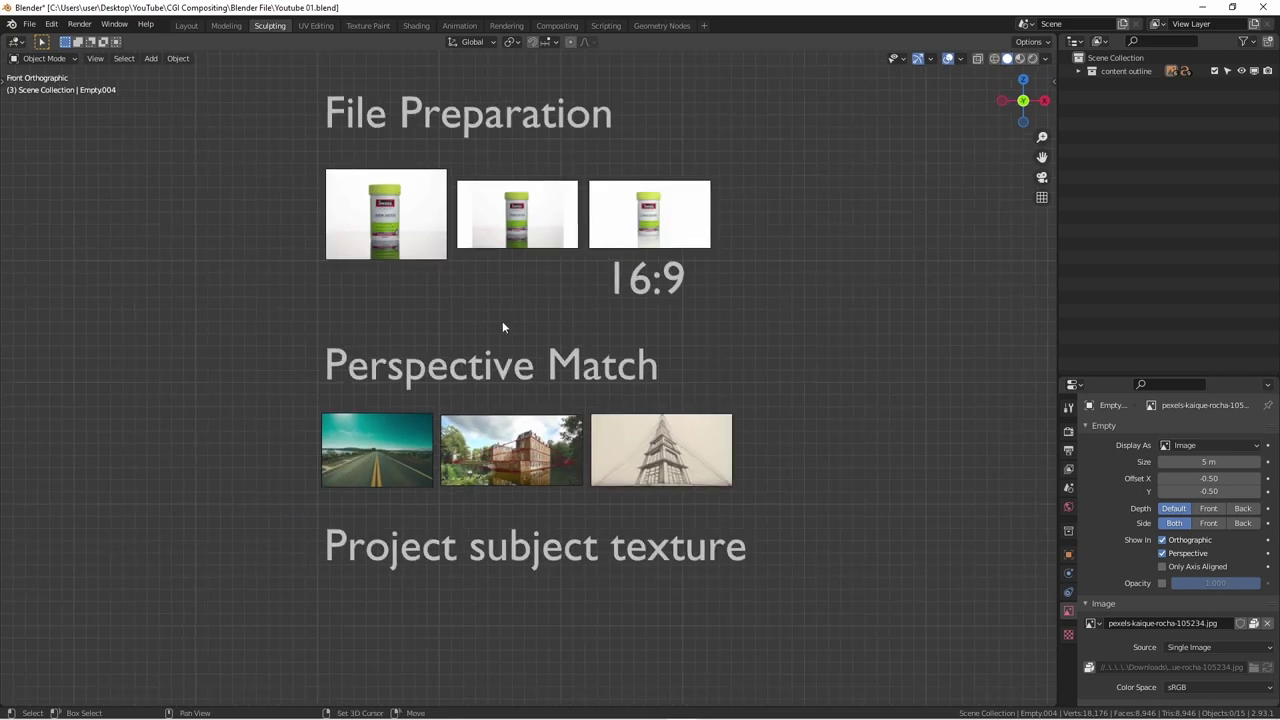
{"action": "middle_click_drag", "start_coordinate": [502, 321], "coordinate": [414, 335], "text": "shift"}
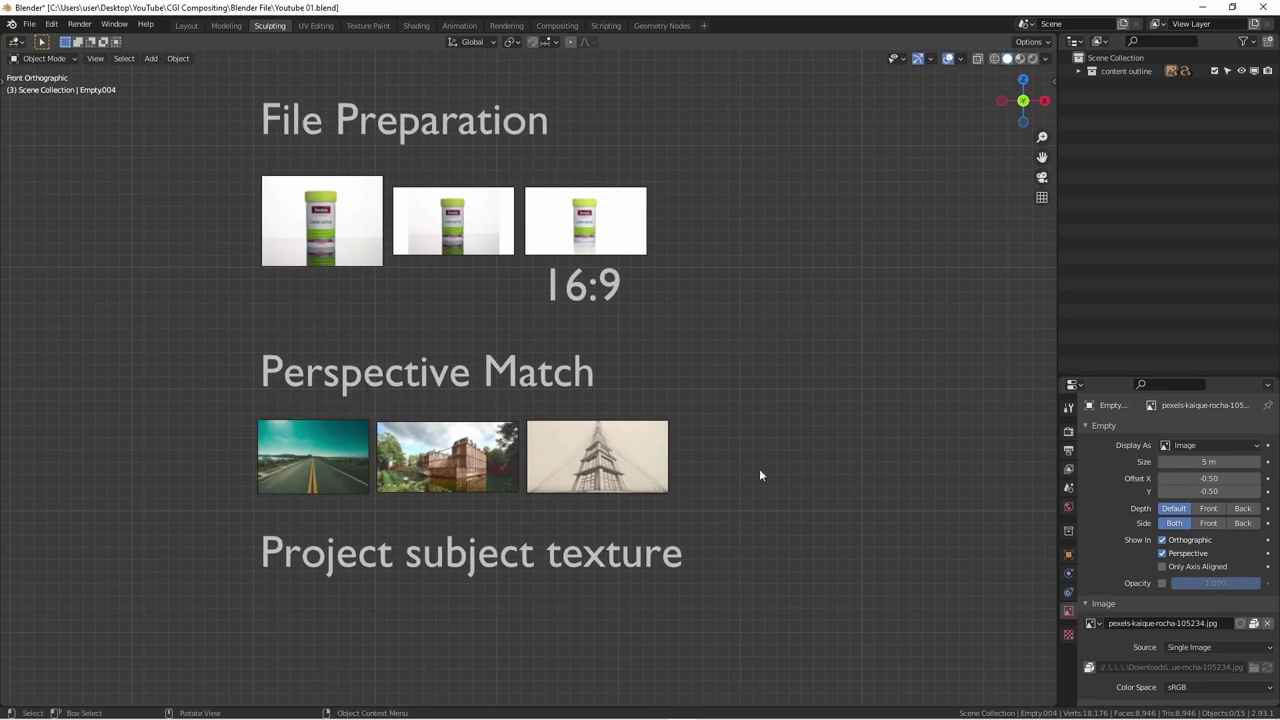
{"action": "scroll", "coordinate": [755, 465], "scroll_direction": "down", "scroll_amount": 2}
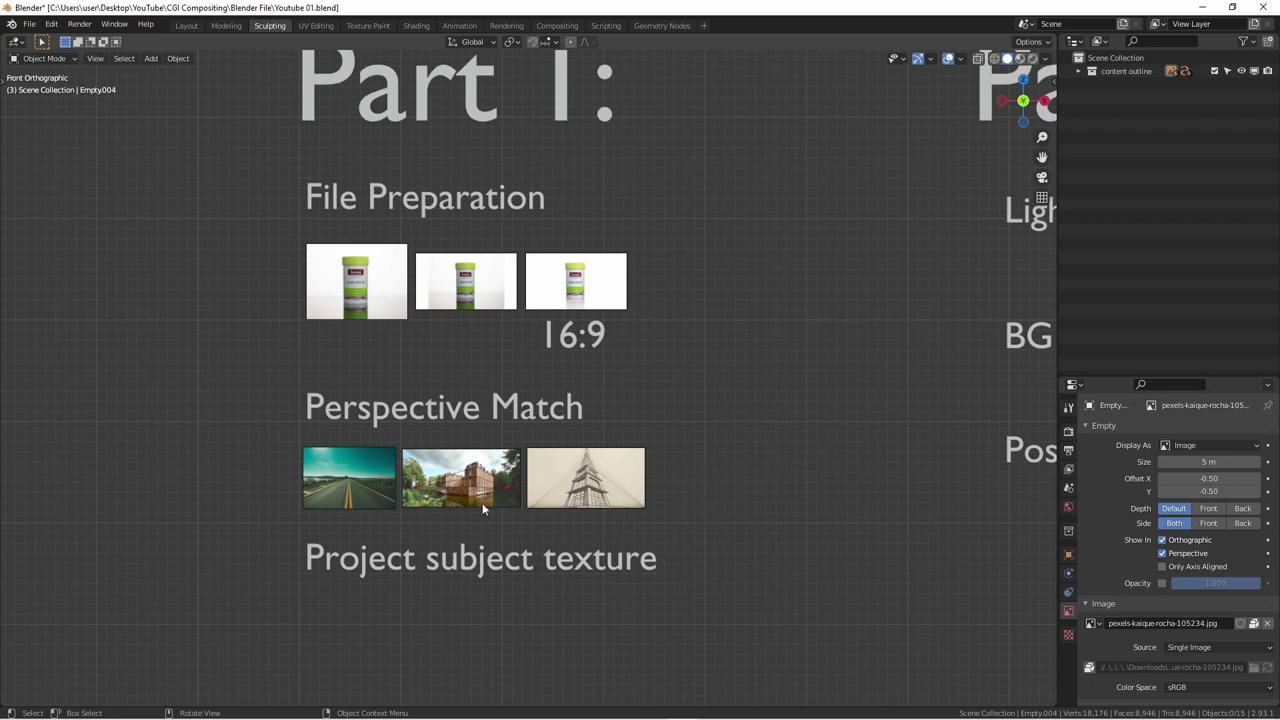
{"action": "scroll", "coordinate": [483, 509], "scroll_direction": "up", "scroll_amount": 1}
{"action": "scroll", "coordinate": [723, 504], "scroll_direction": "down", "scroll_amount": 1}
{"action": "middle_click_drag", "start_coordinate": [723, 504], "coordinate": [654, 446], "text": "shift"}
{"action": "scroll", "coordinate": [654, 449], "scroll_direction": "down", "scroll_amount": 1}
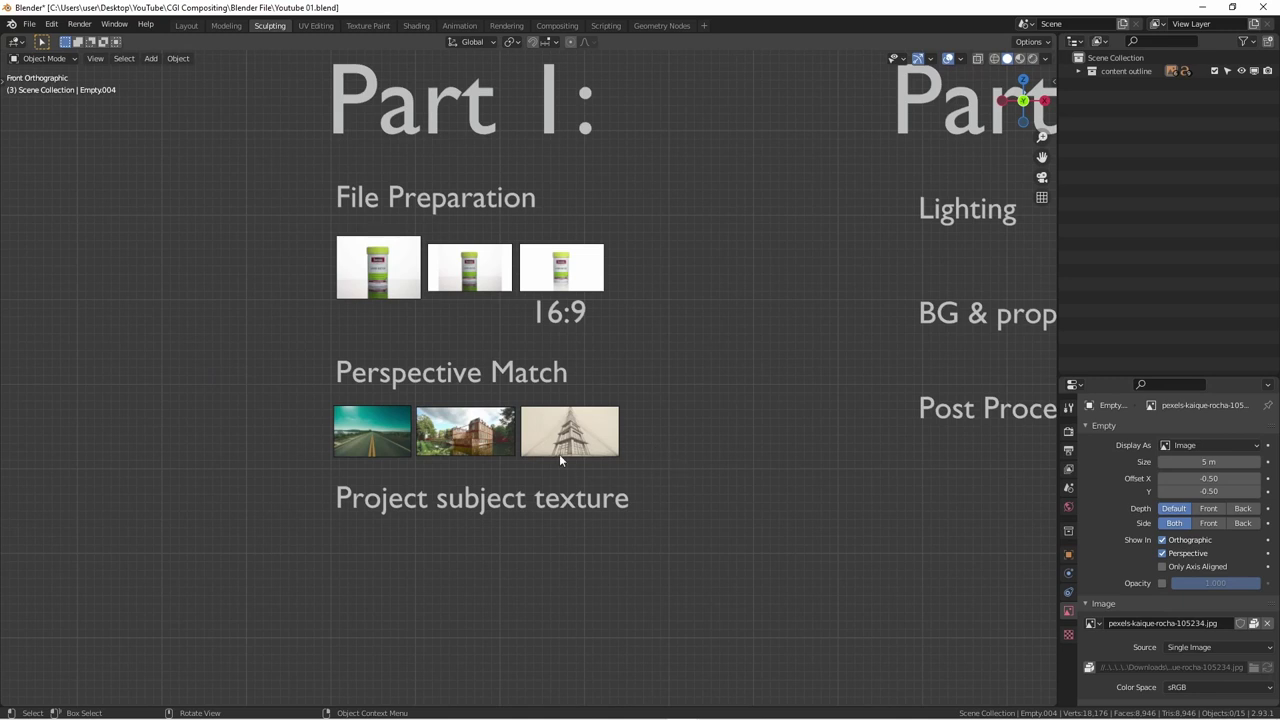
{"action": "left_click", "coordinate": [648, 522]}
{"action": "key", "text": "Home"}
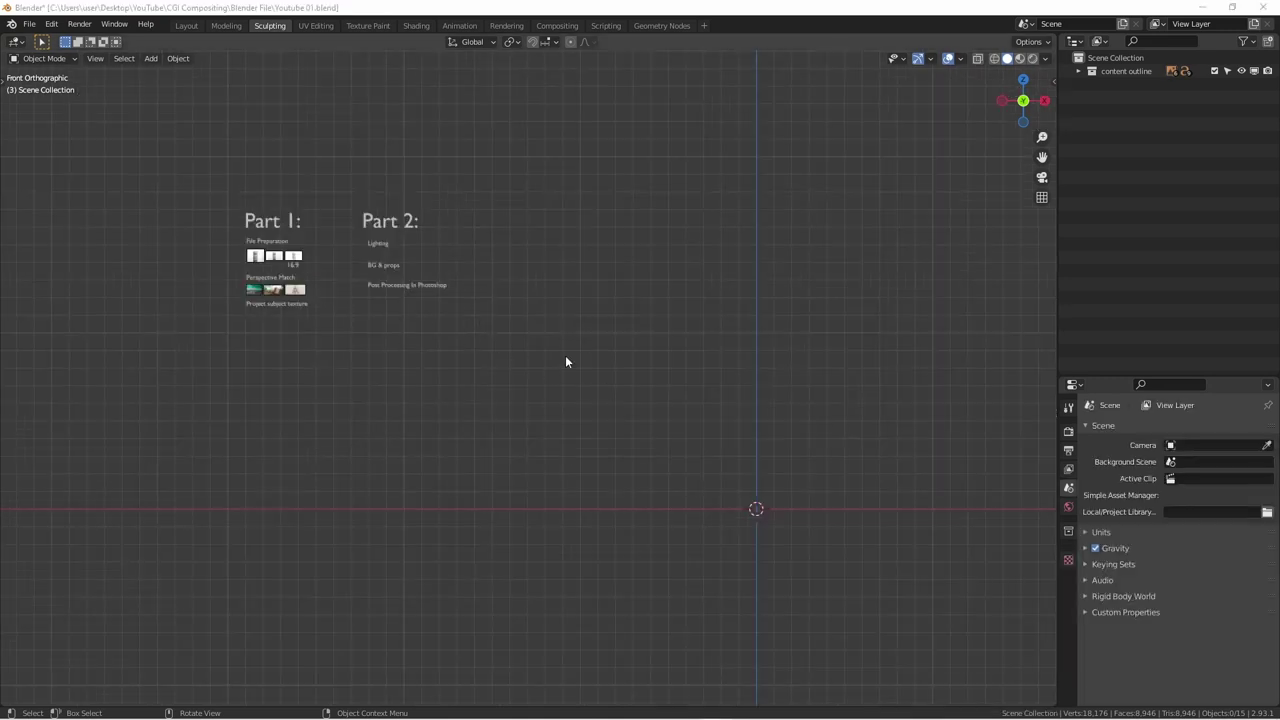
- Add Camera.001 at the world origin and view the scene through its 50 mm lens
{"action": "middle_click_drag", "start_coordinate": [612, 456], "coordinate": [505, 365]}
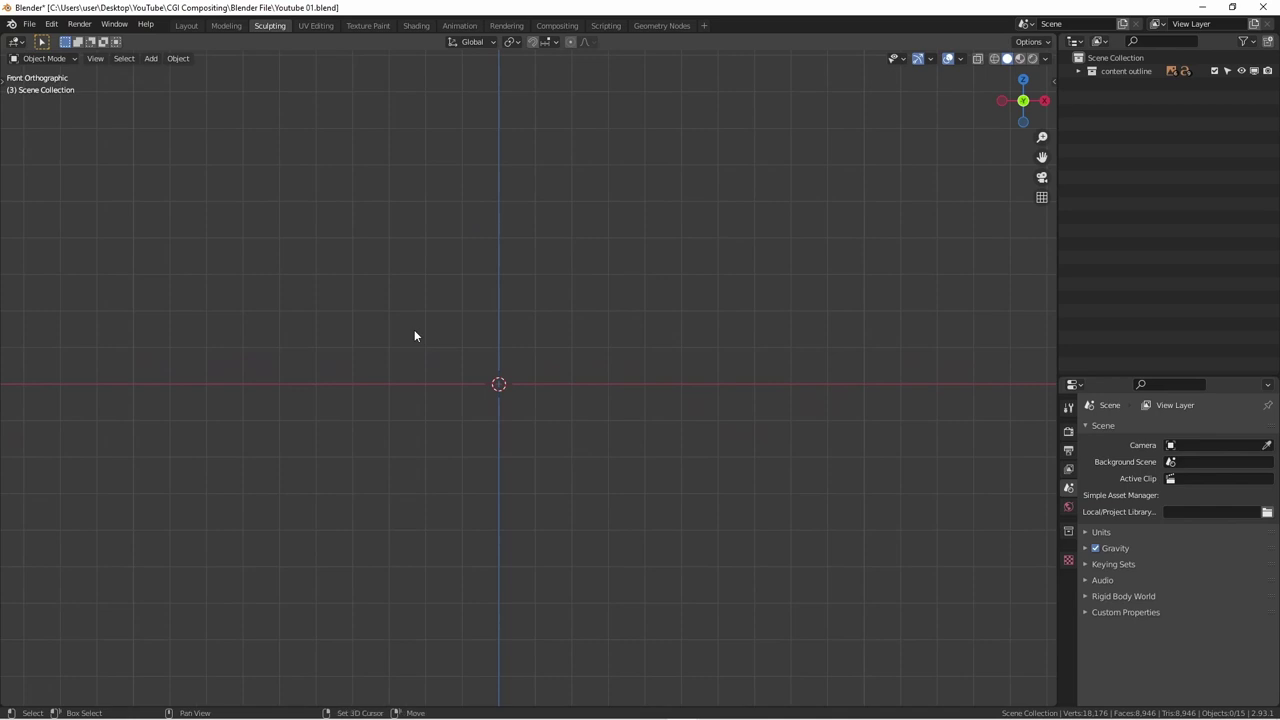
{"action": "key", "text": "shift+a"}
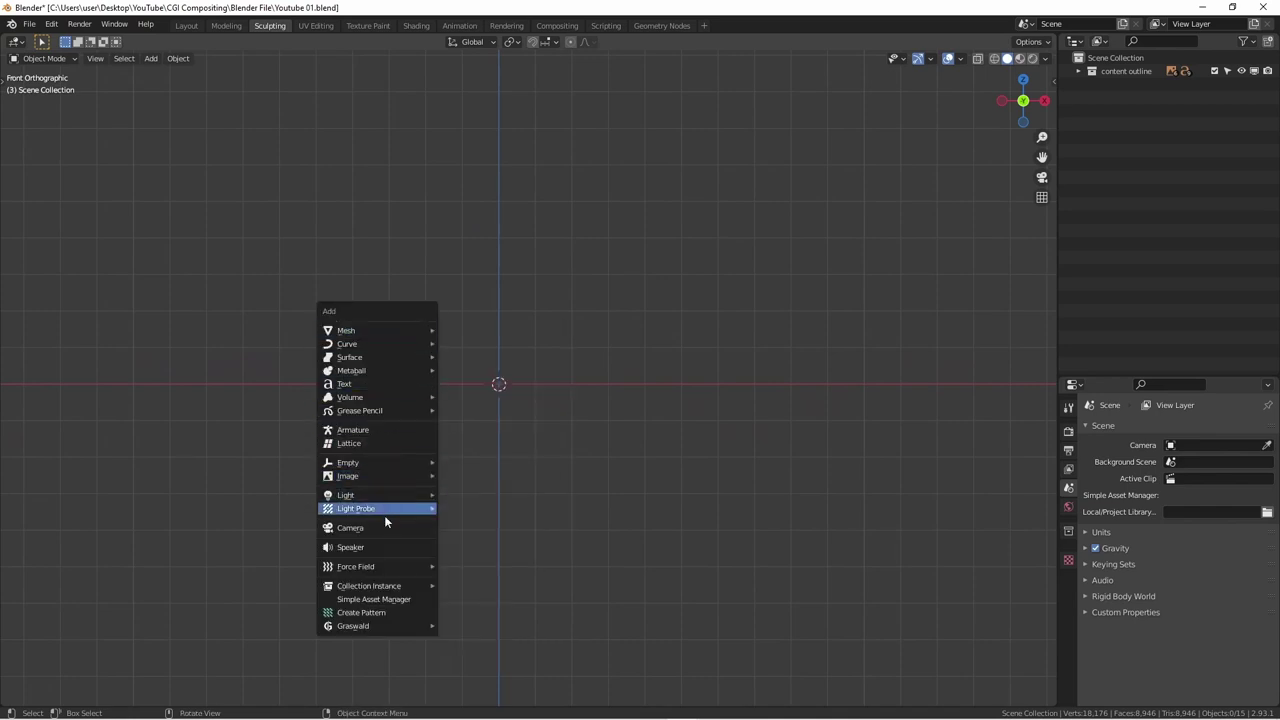
{"action": "left_click", "coordinate": [385, 529]}
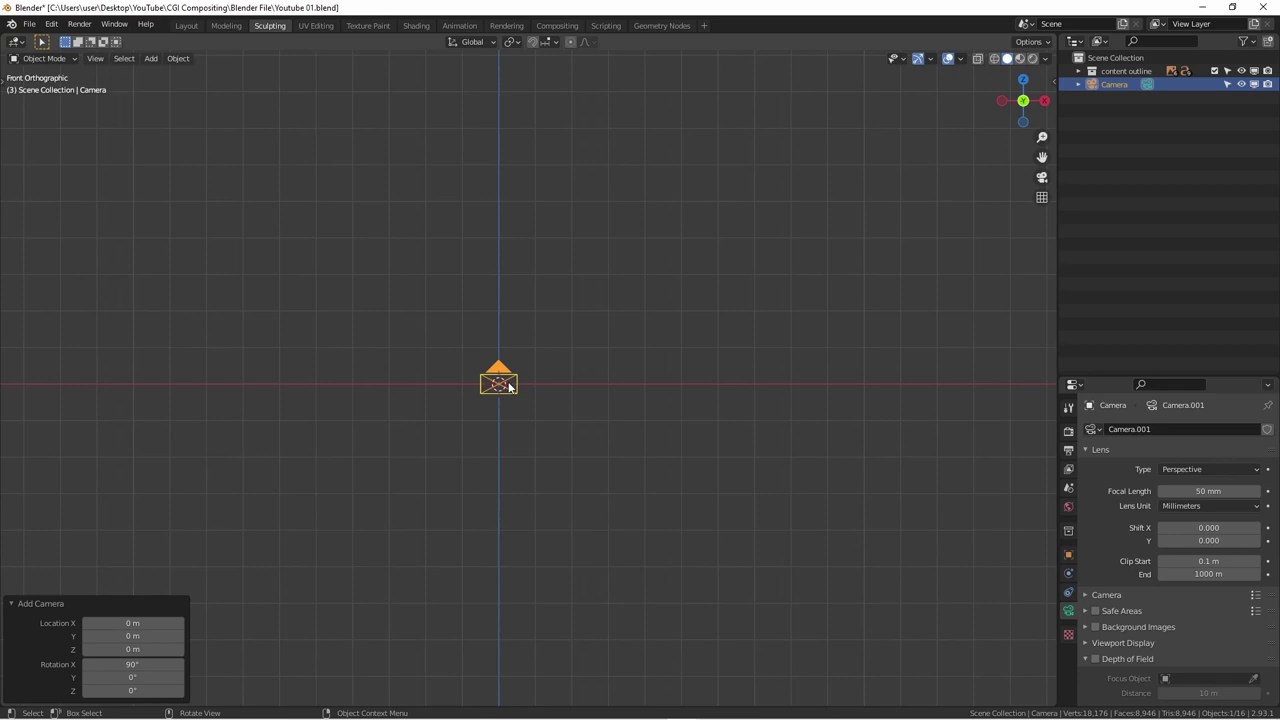
{"action": "key", "text": "KP_0"}
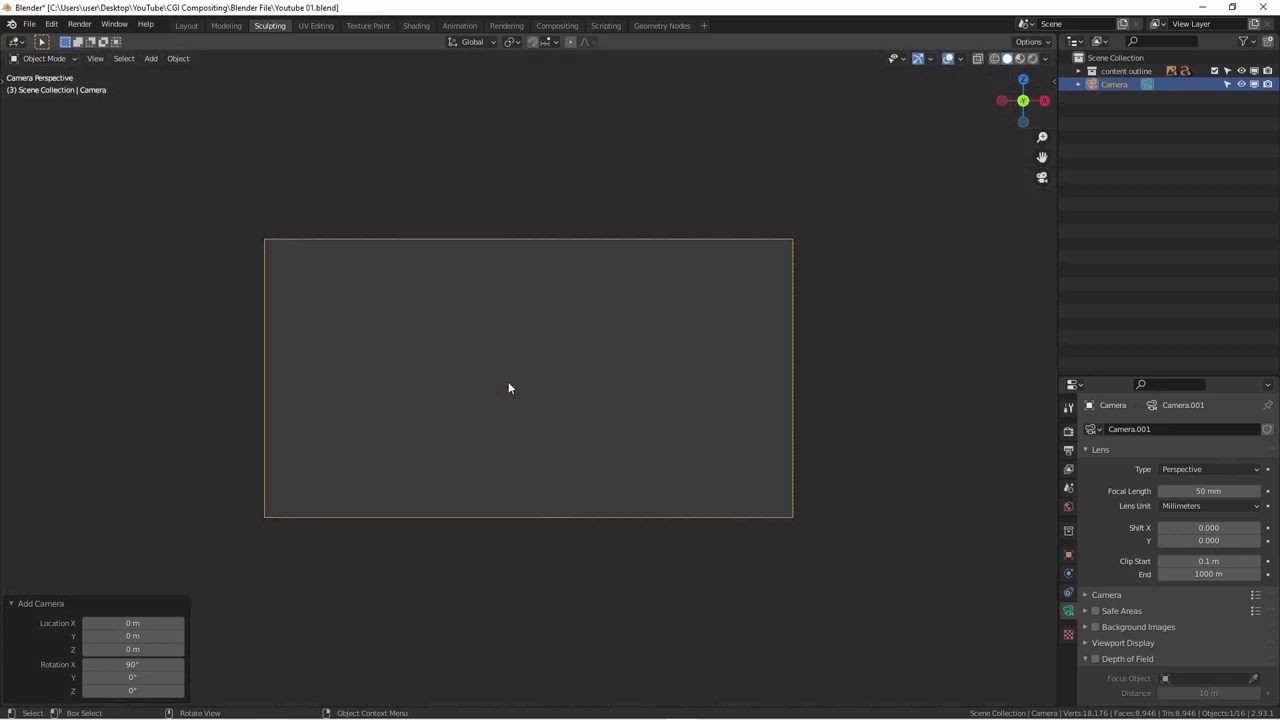
- Start Shortcut VUr from the sidebar's Shortcut VUr tab and deselect the camera
{"action": "left_click", "coordinate": [1048, 82]}
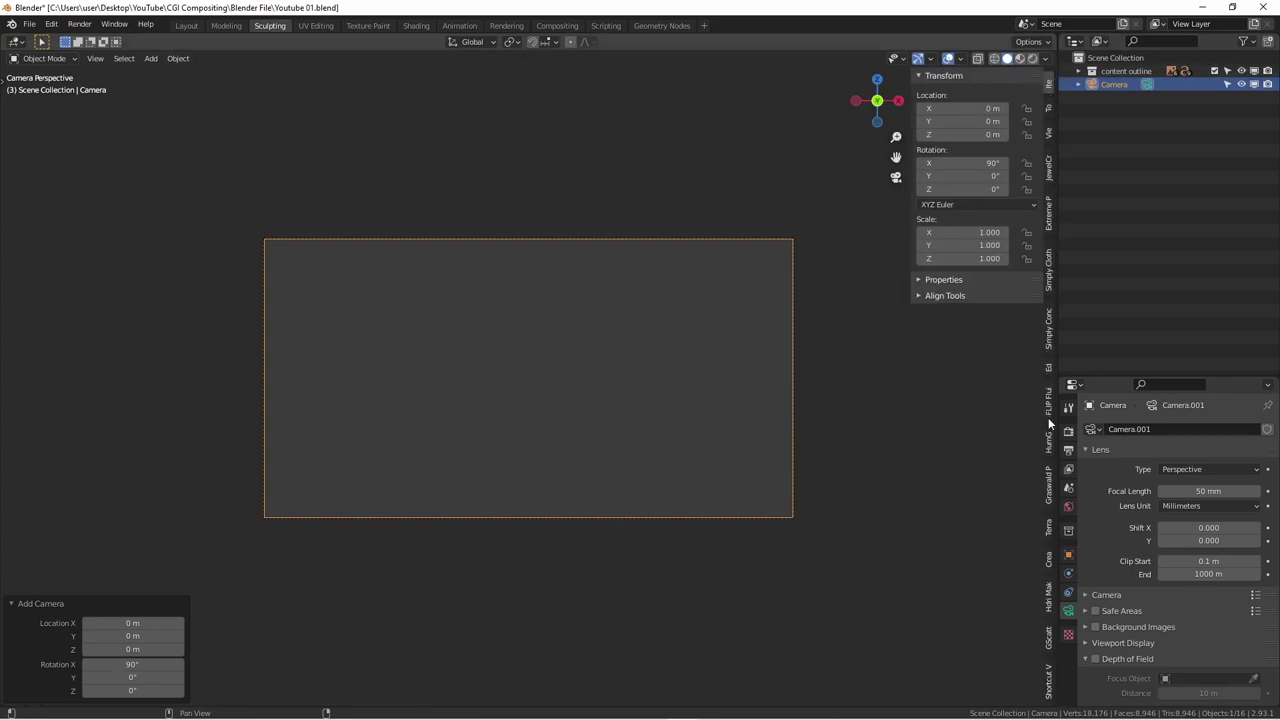
{"action": "scroll", "coordinate": [1048, 417], "scroll_direction": "down", "scroll_amount": 7}
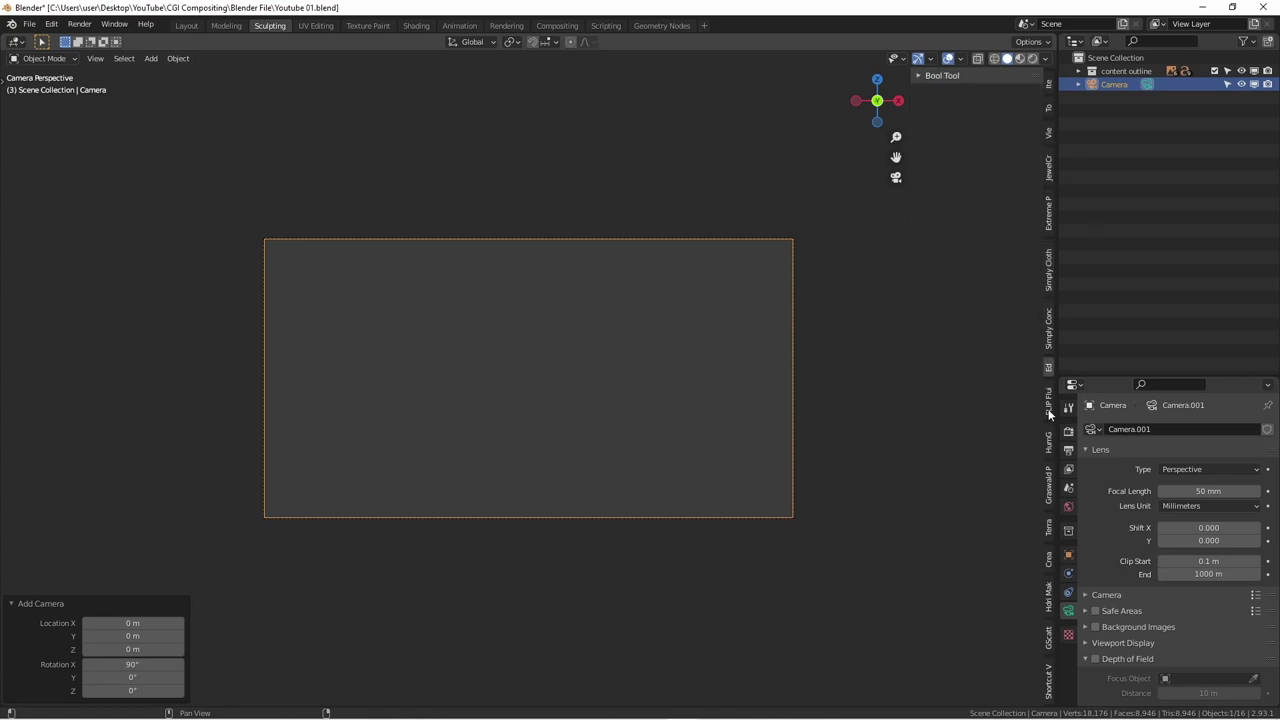
{"action": "scroll", "coordinate": [1049, 413], "scroll_direction": "down", "scroll_amount": 5}
{"action": "scroll", "coordinate": [1048, 405], "scroll_direction": "down", "scroll_amount": 3}
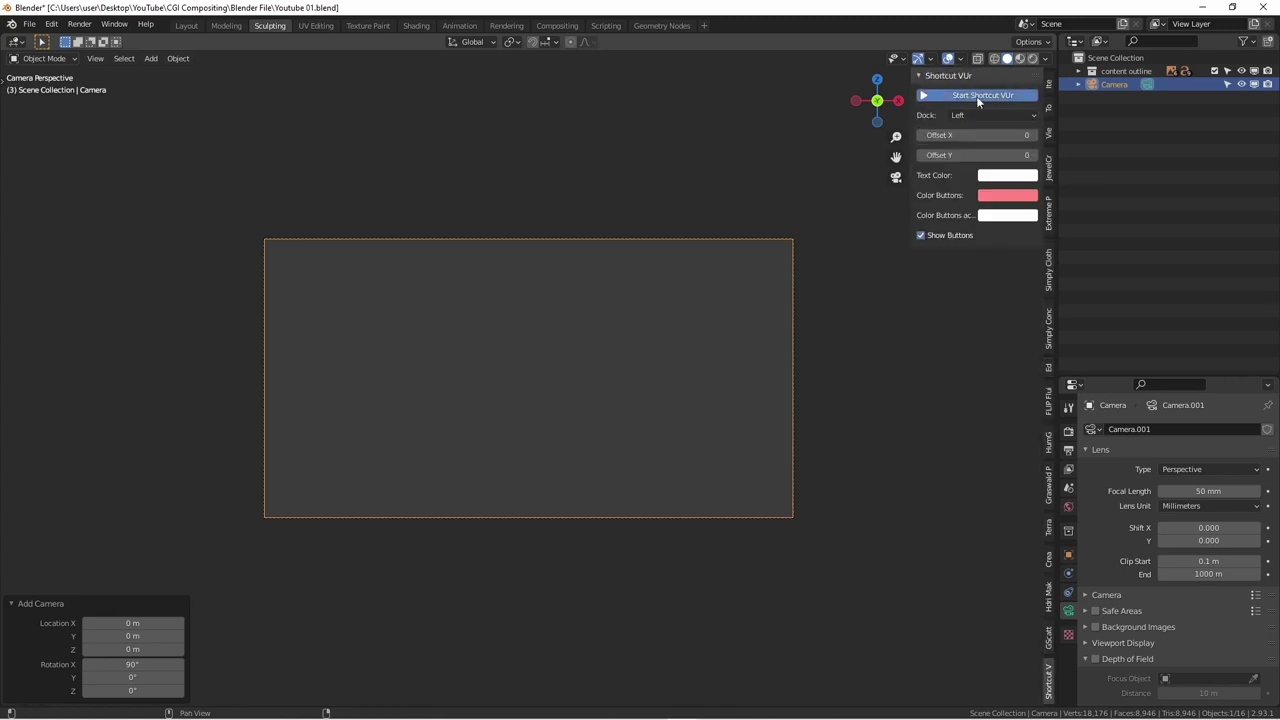
{"action": "left_click", "coordinate": [979, 98]}
{"action": "left_click", "coordinate": [501, 195]}
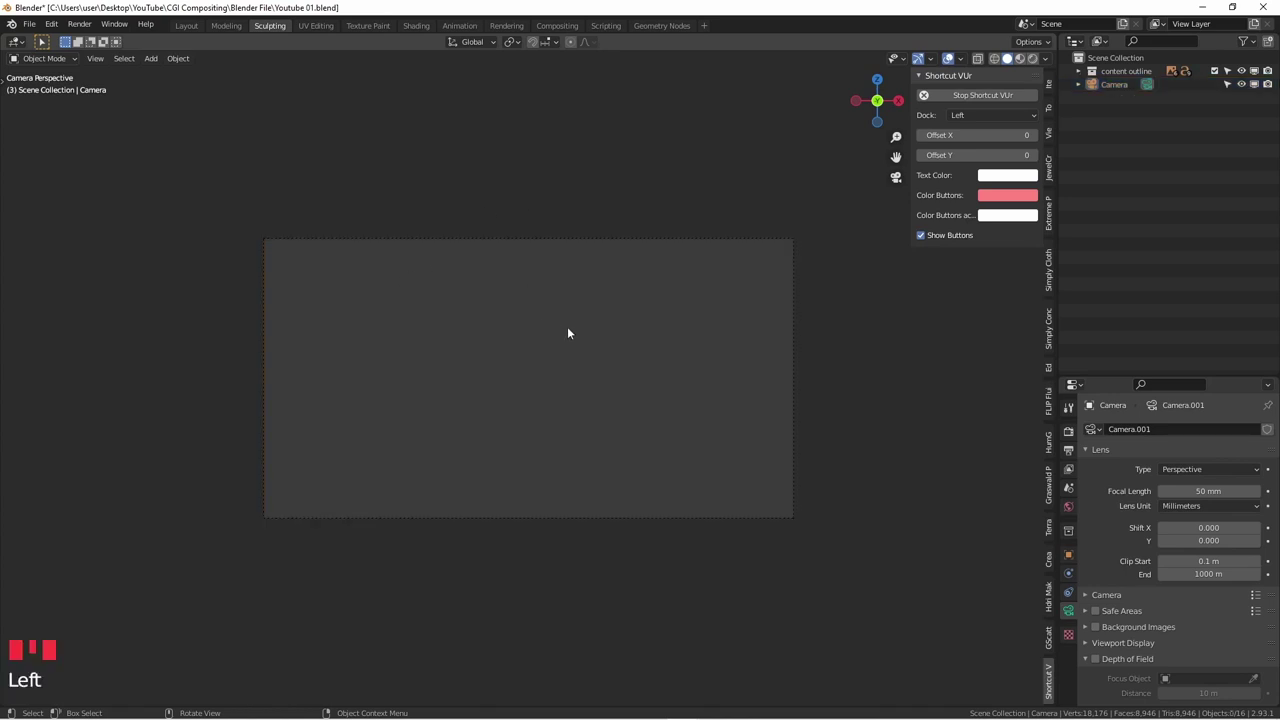
- Adjust the camera frame and enlarge the Properties area to show Camera.001's lens settings
{"action": "scroll", "coordinate": [306, 240], "scroll_direction": "up", "scroll_amount": 1}
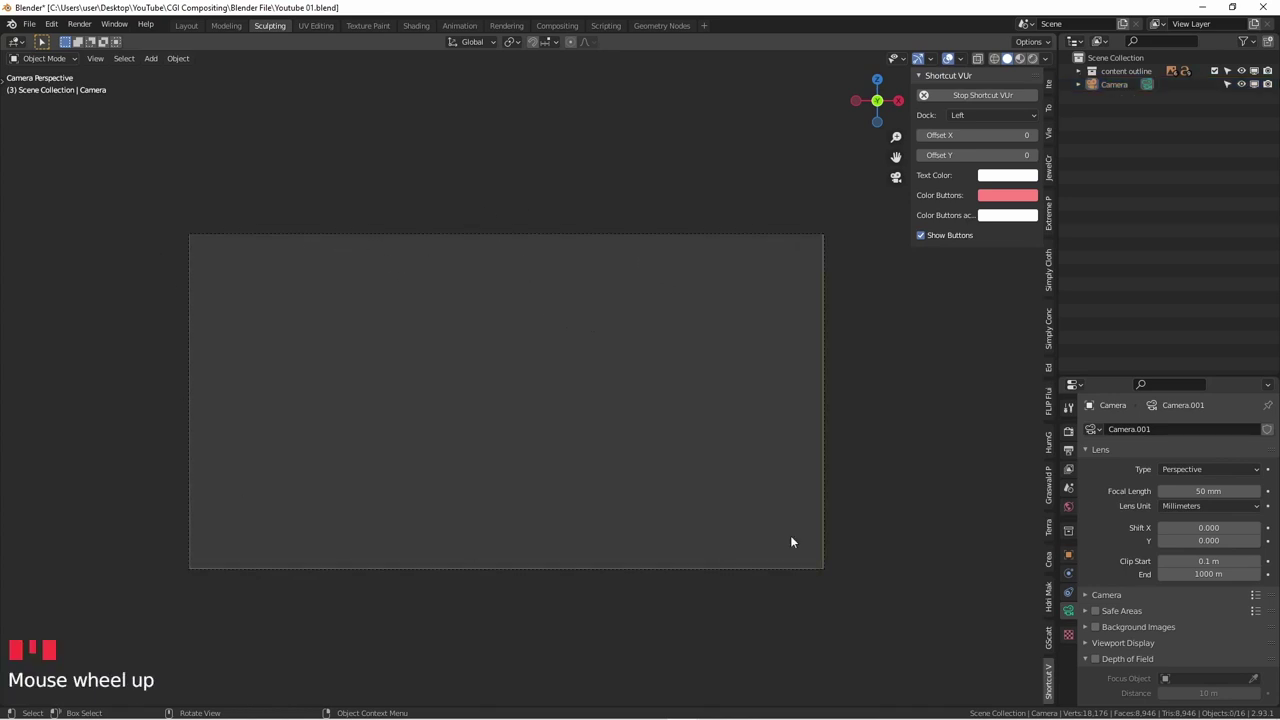
{"action": "scroll", "coordinate": [283, 320], "scroll_direction": "down", "scroll_amount": 3}
{"action": "middle_click_drag", "start_coordinate": [483, 285], "coordinate": [603, 277], "text": "shift"}
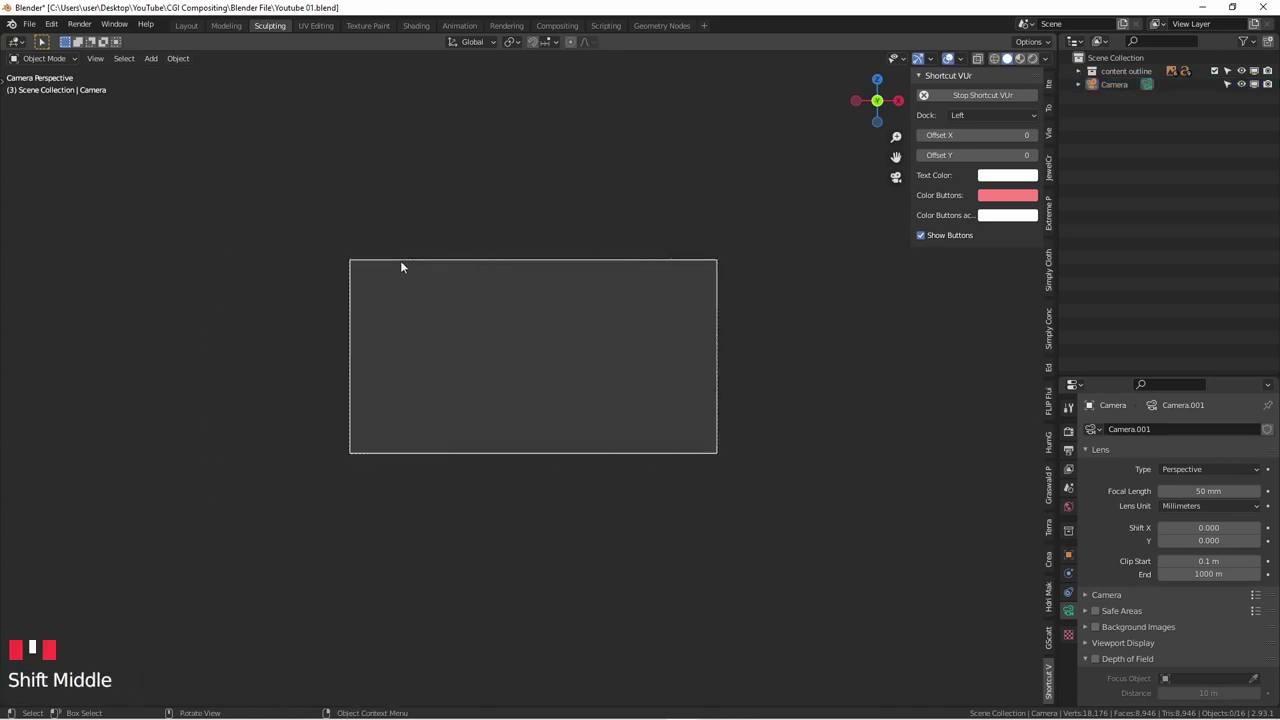
{"action": "scroll", "coordinate": [399, 280], "scroll_direction": "up", "scroll_amount": 3}
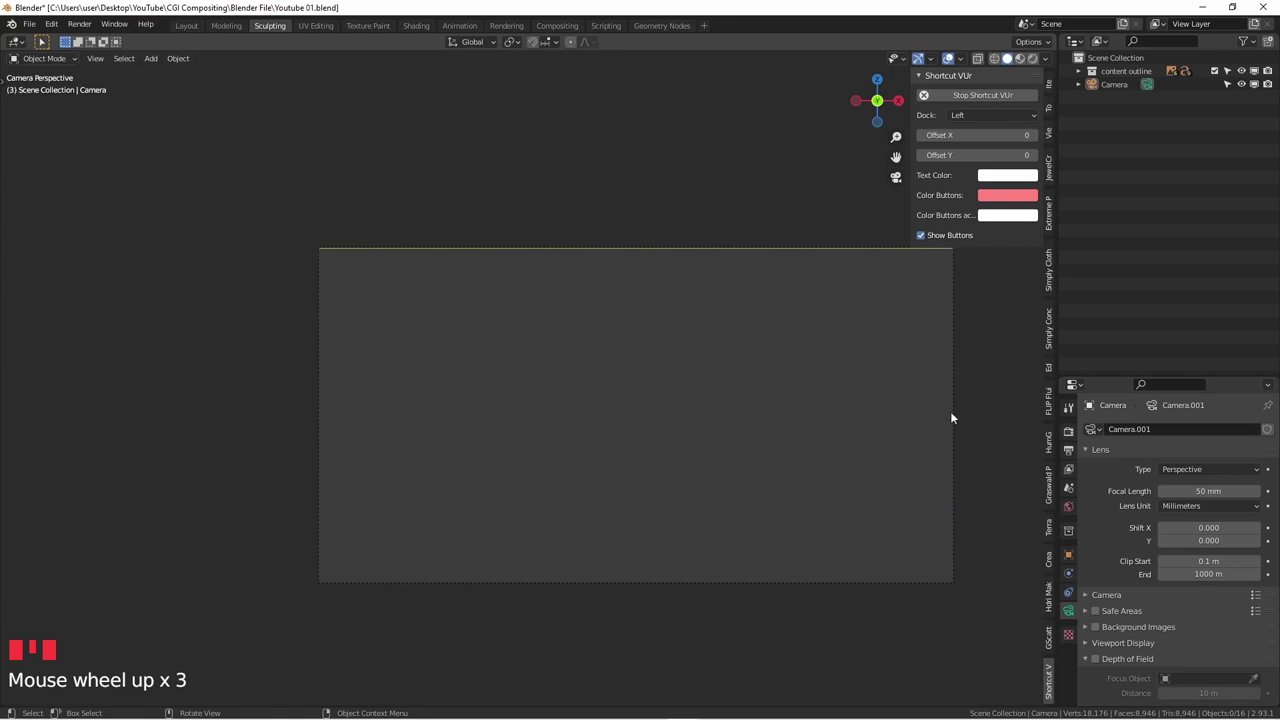
{"action": "left_click_drag", "start_coordinate": [1144, 374], "coordinate": [1147, 111]}
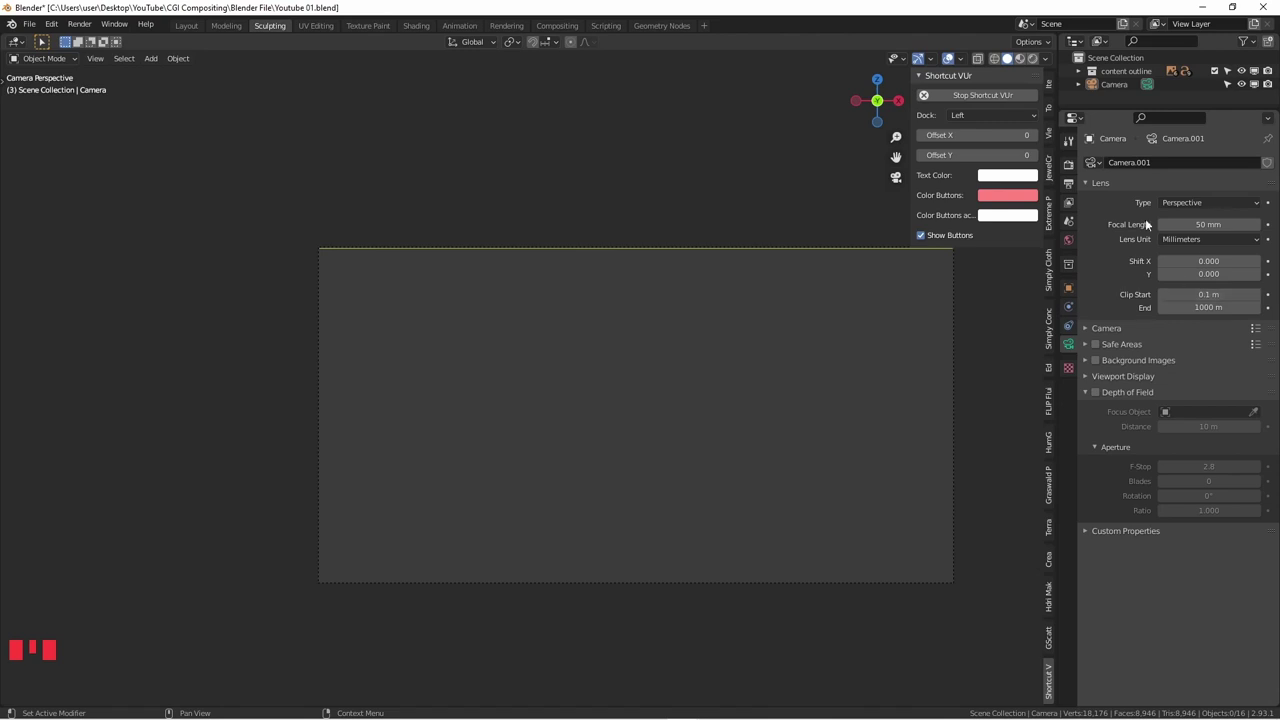
- Change Camera.001's Focal Length from 50 mm to 95 mm
{"action": "middle_click_drag", "start_coordinate": [678, 333], "coordinate": [575, 338], "text": "shift"}
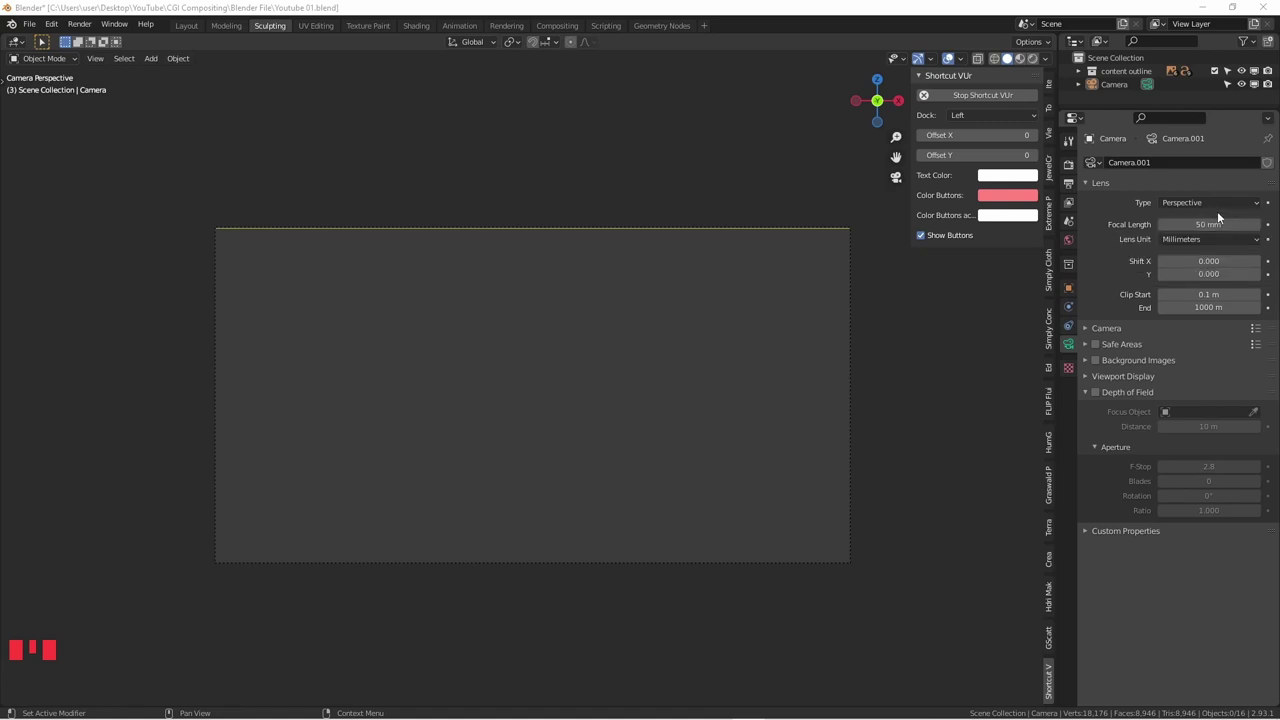
{"action": "left_click_drag", "start_coordinate": [1210, 218], "coordinate": [1212, 218]}
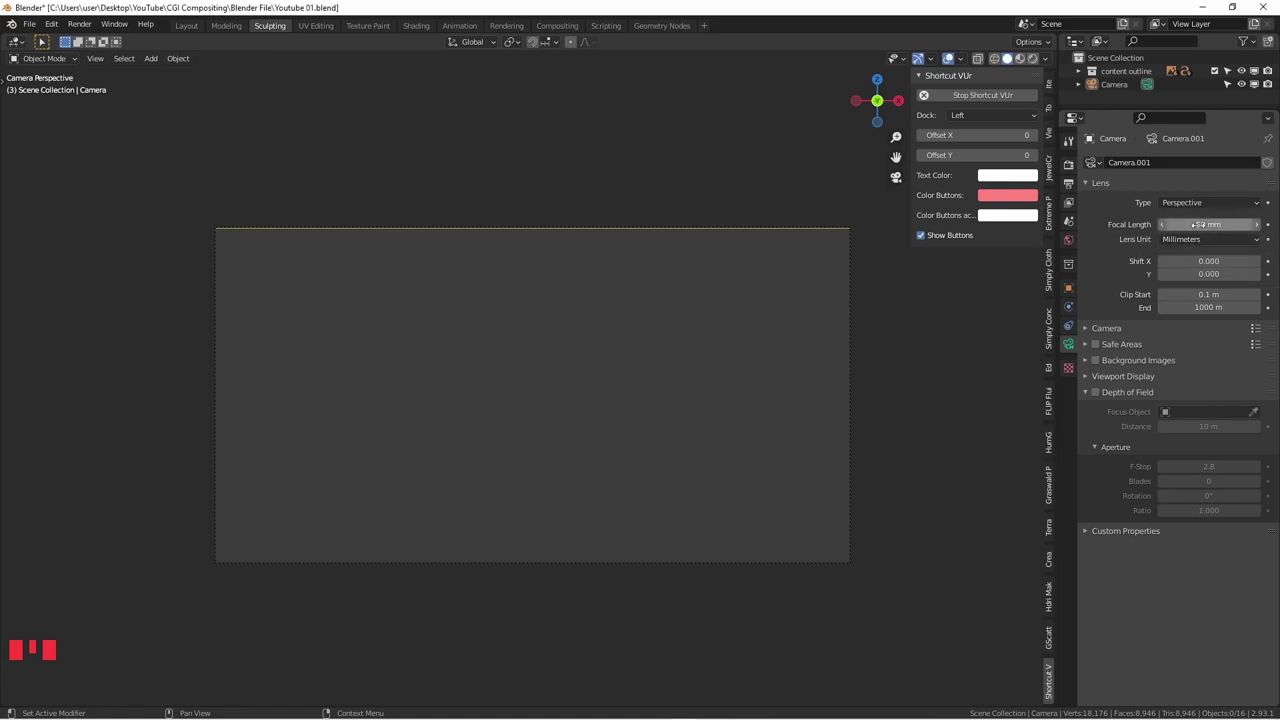
{"action": "left_click", "coordinate": [1206, 224]}
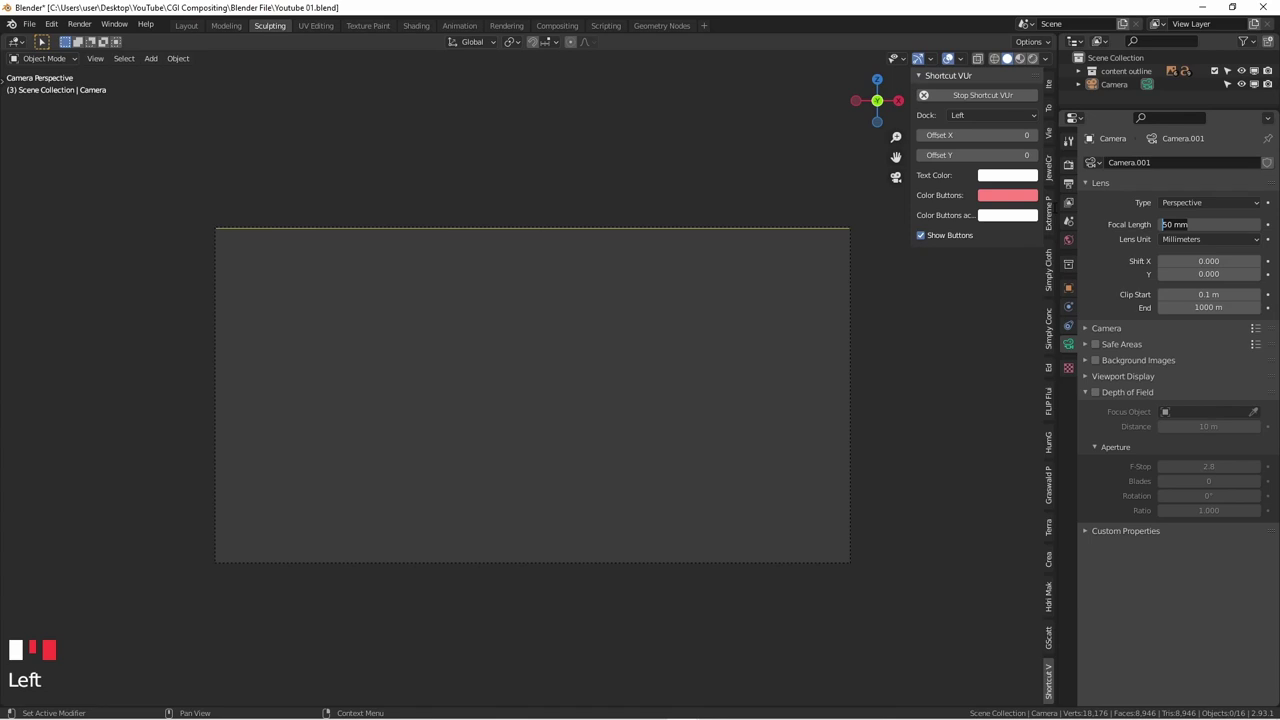
{"action": "type", "text": "95"}
{"action": "key", "text": "Return"}
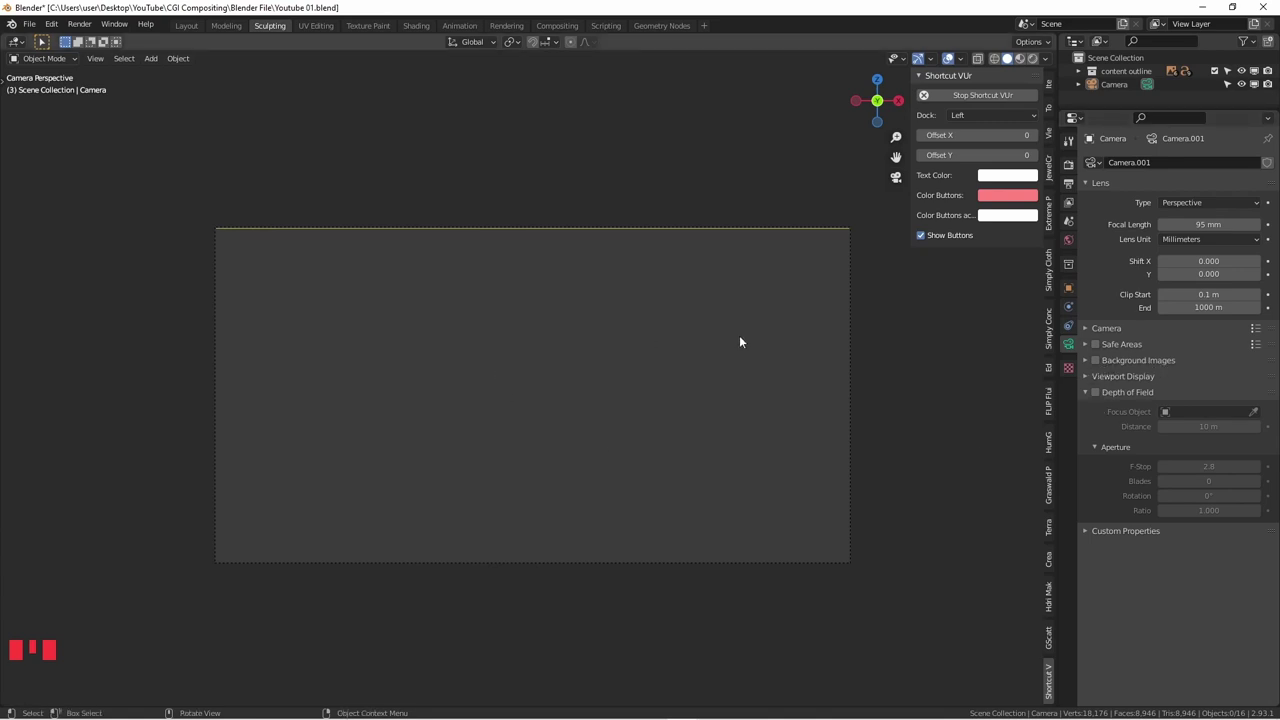
- Turn on Background Images for Camera.001, add an Image entry, and browse for its file
{"action": "left_click", "coordinate": [1095, 360]}
{"action": "left_click", "coordinate": [1085, 360]}
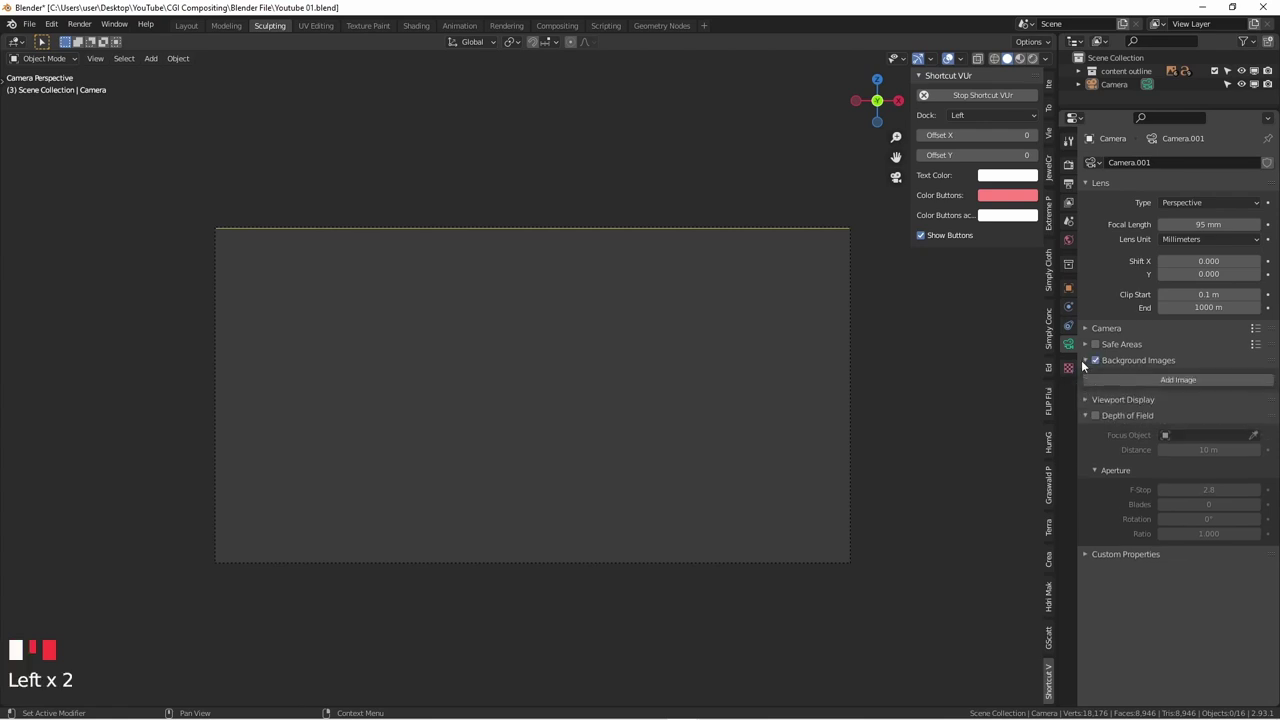
{"action": "left_click", "coordinate": [1150, 380]}
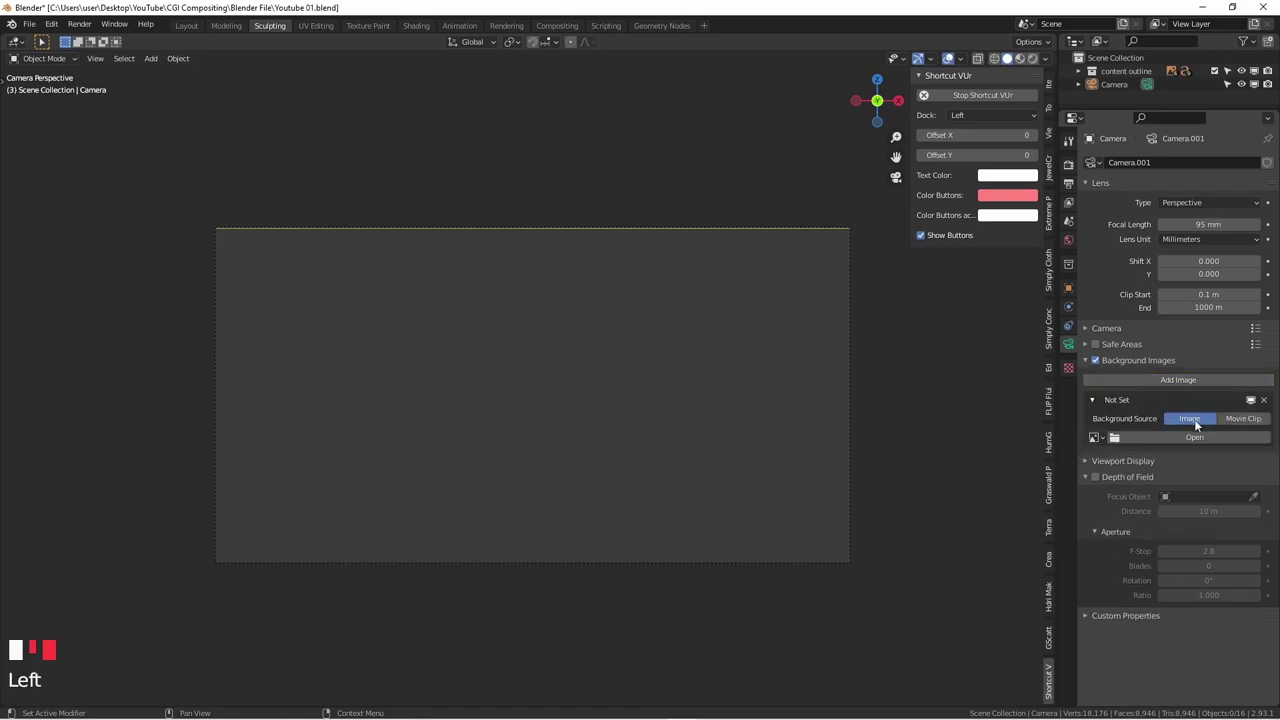
{"action": "left_click", "coordinate": [1195, 420]}
{"action": "left_click", "coordinate": [1191, 438]}
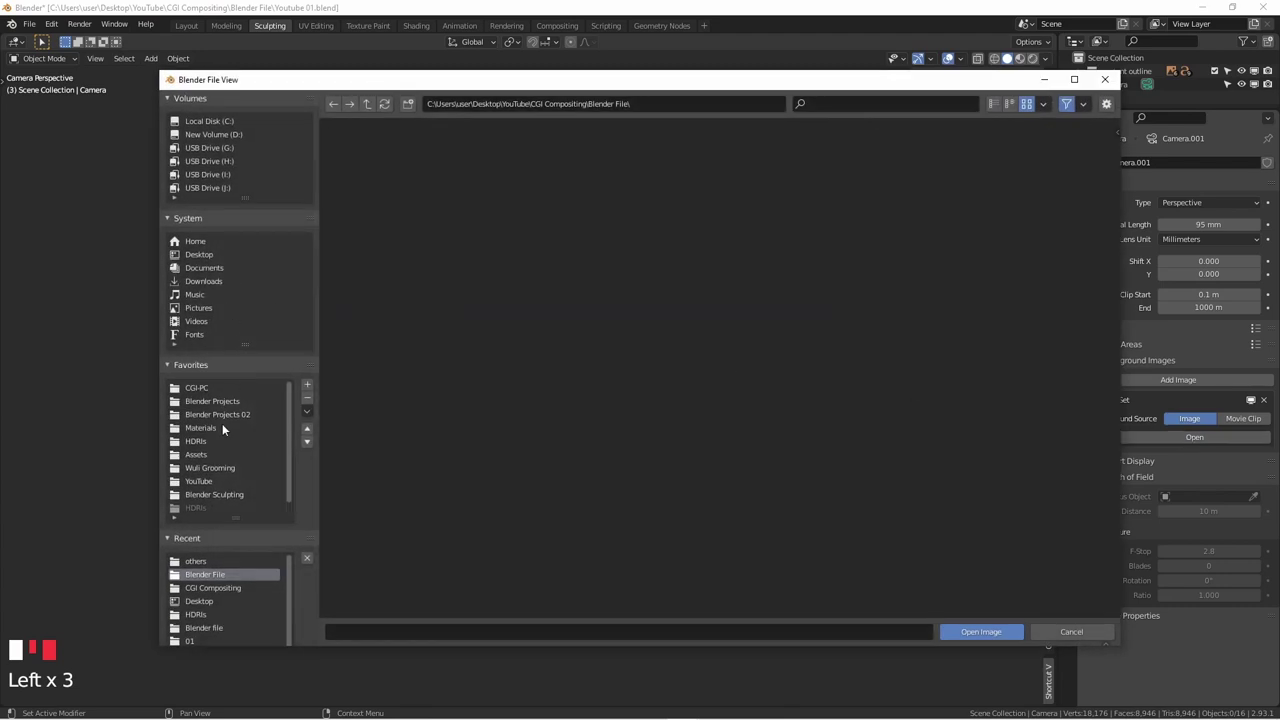
- Go through Blender Projects 02 > YouTube > CGI Compositing and load Camera-BG.jpg as background
{"action": "left_click", "coordinate": [225, 414]}
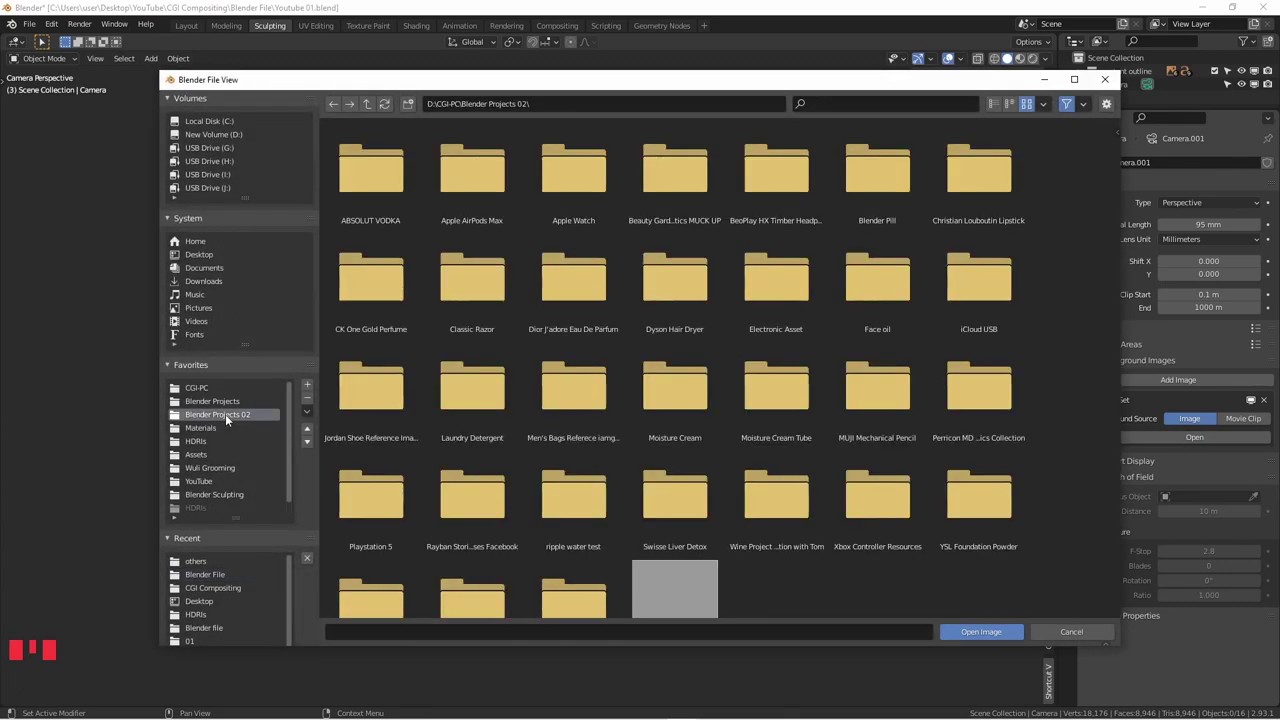
{"action": "left_click", "coordinate": [203, 483]}
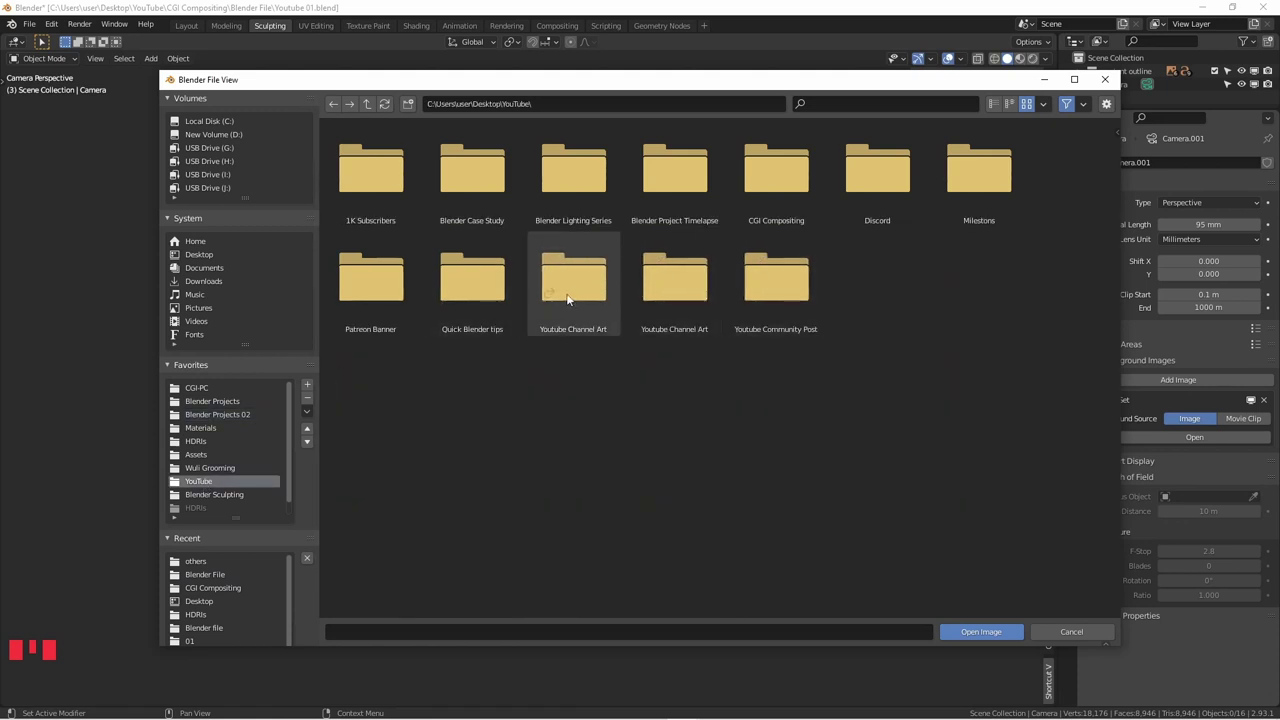
{"action": "left_click", "coordinate": [767, 189]}
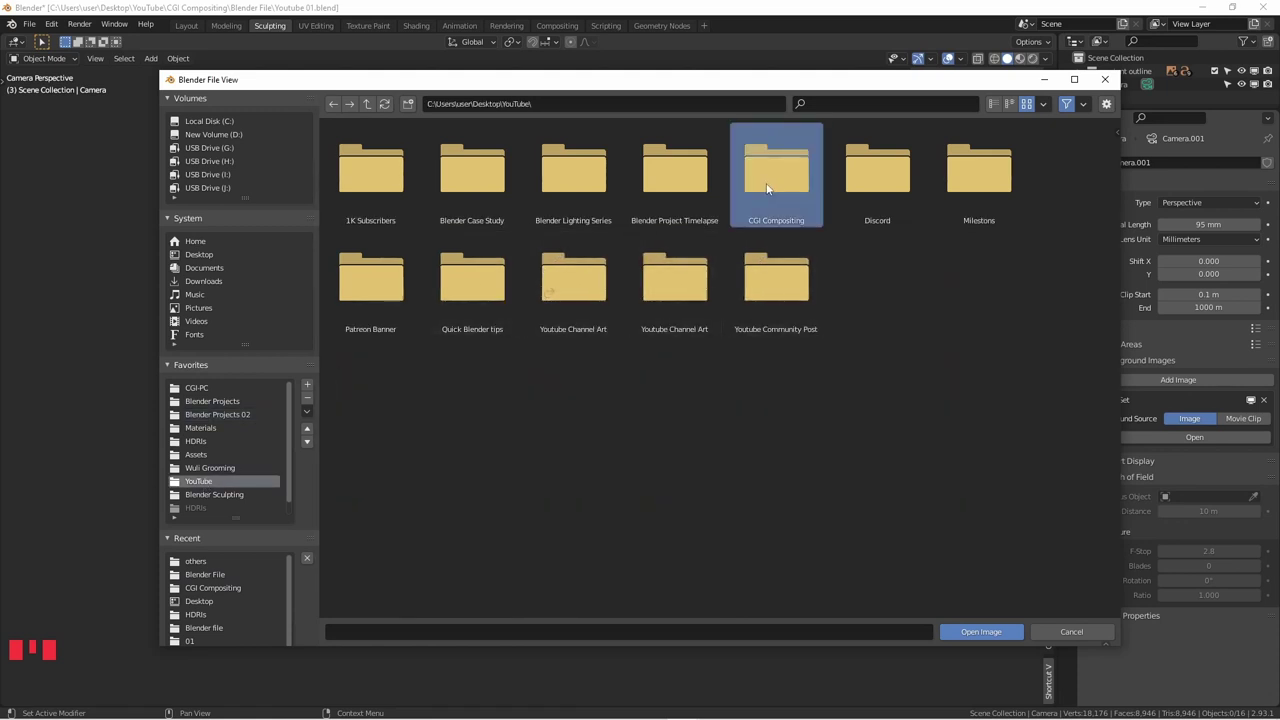
{"action": "double_click", "coordinate": [767, 189]}
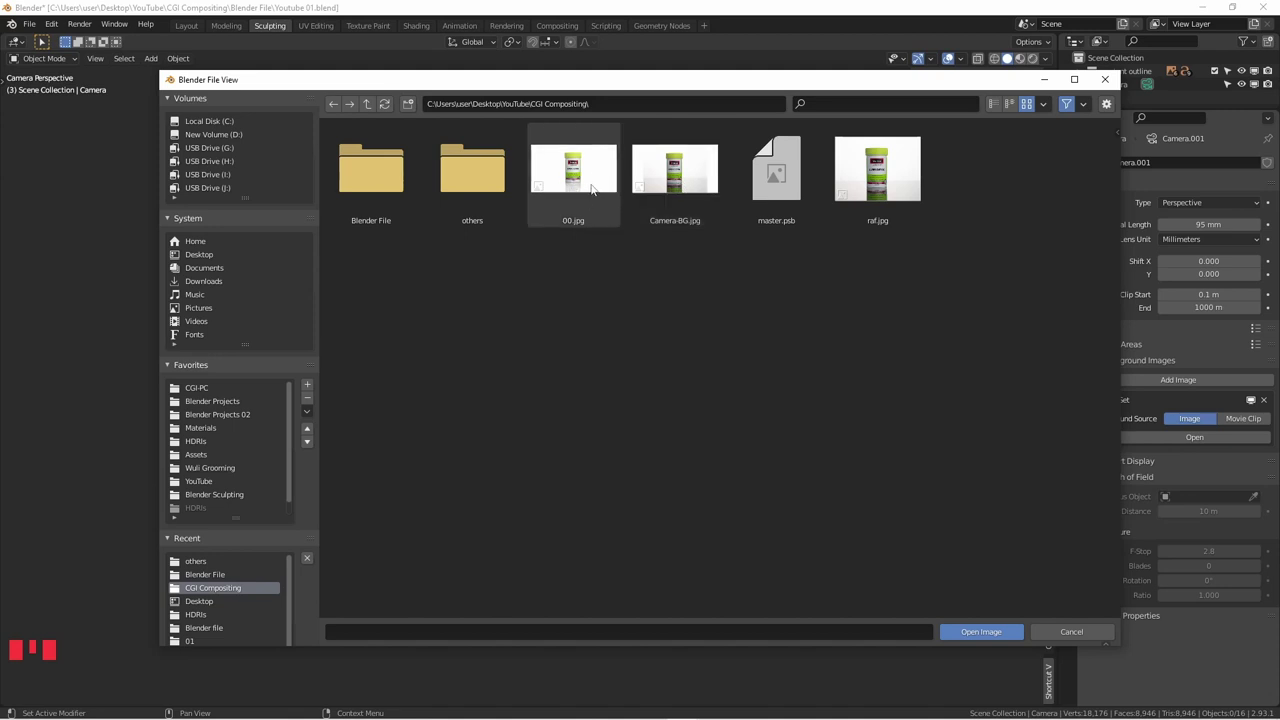
{"action": "double_click", "coordinate": [689, 187]}
{"action": "scroll", "coordinate": [610, 428], "scroll_direction": "up", "scroll_amount": 1}
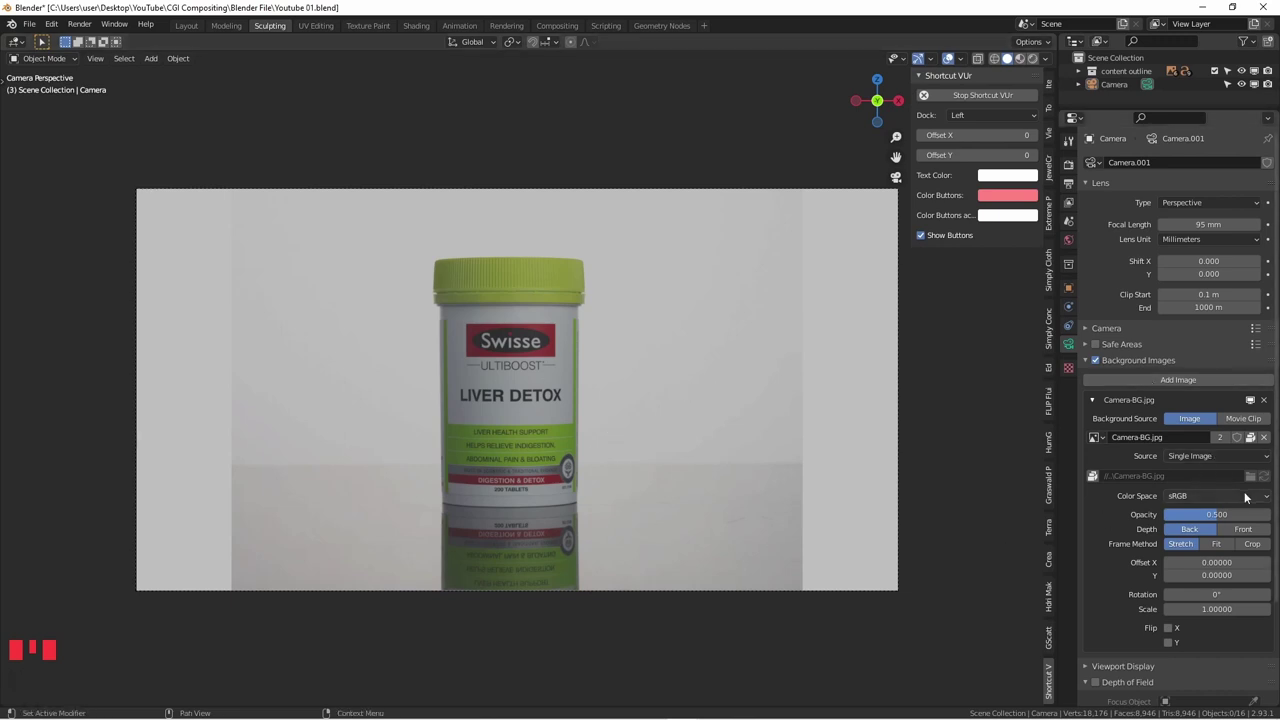
- Raise the background image opacity to 0.605 and check it from front and camera views
{"action": "mouse_move", "coordinate": [1214, 514]}
{"action": "left_mouse_down"}
{"action": "mouse_move", "coordinate": [1195, 514]}
{"action": "mouse_move", "coordinate": [1250, 514]}
{"action": "mouse_move", "coordinate": [1226, 514]}
{"action": "left_mouse_up"}
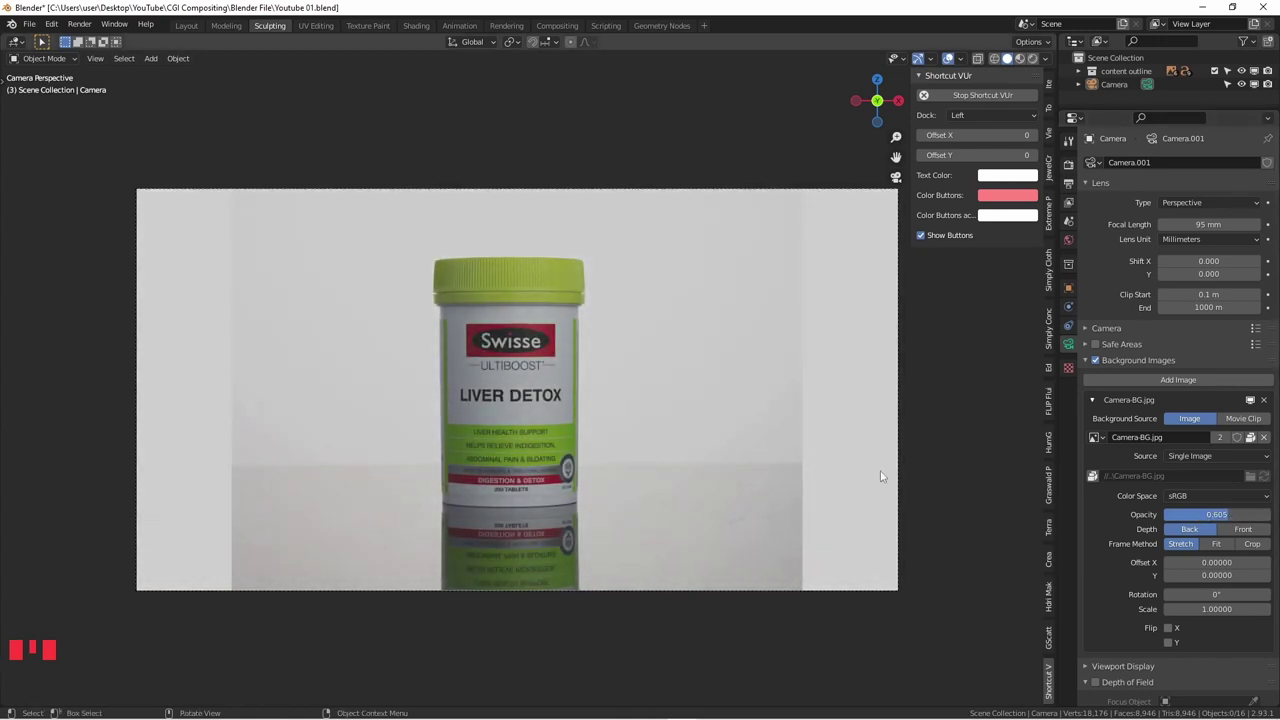
{"action": "middle_click_drag", "start_coordinate": [578, 378], "coordinate": [514, 397]}
{"action": "scroll", "coordinate": [628, 430], "scroll_direction": "down", "scroll_amount": 5}
{"action": "key", "text": "KP_1"}
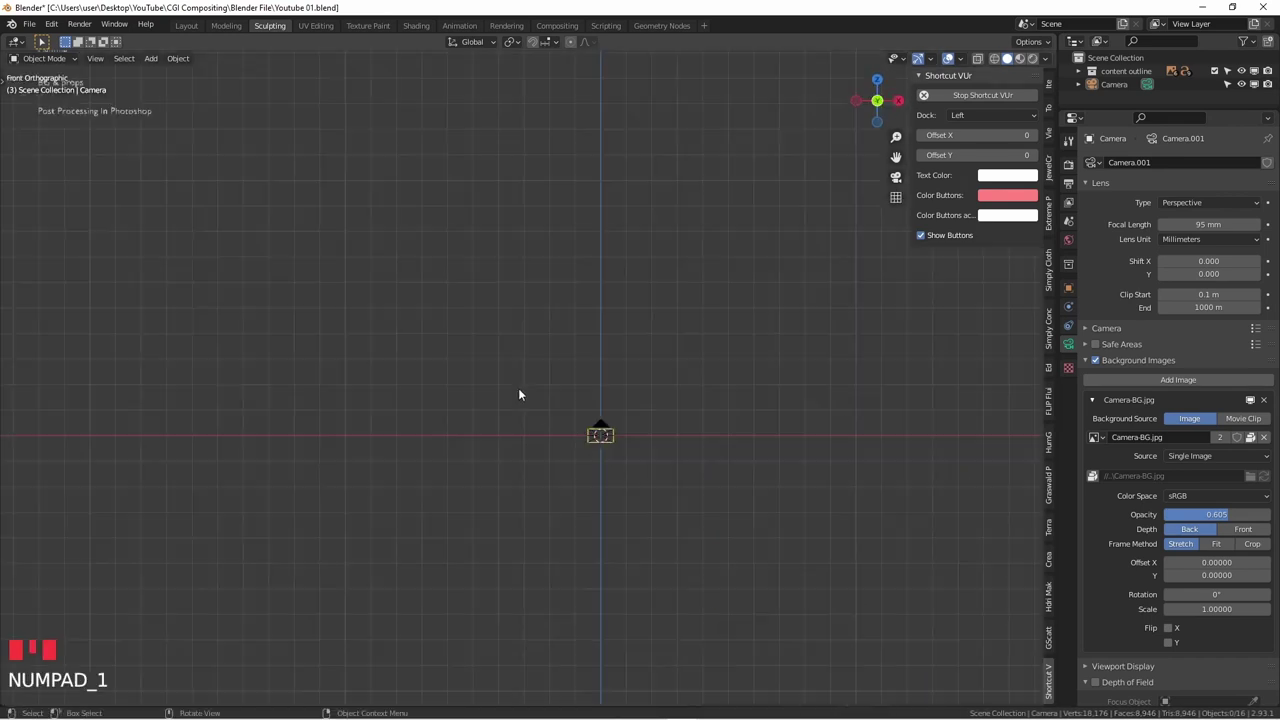
{"action": "scroll", "coordinate": [609, 436], "scroll_direction": "up", "scroll_amount": 4}
{"action": "scroll", "coordinate": [600, 440], "scroll_direction": "up", "scroll_amount": 5}
{"action": "middle_click_drag", "start_coordinate": [594, 446], "coordinate": [669, 466]}
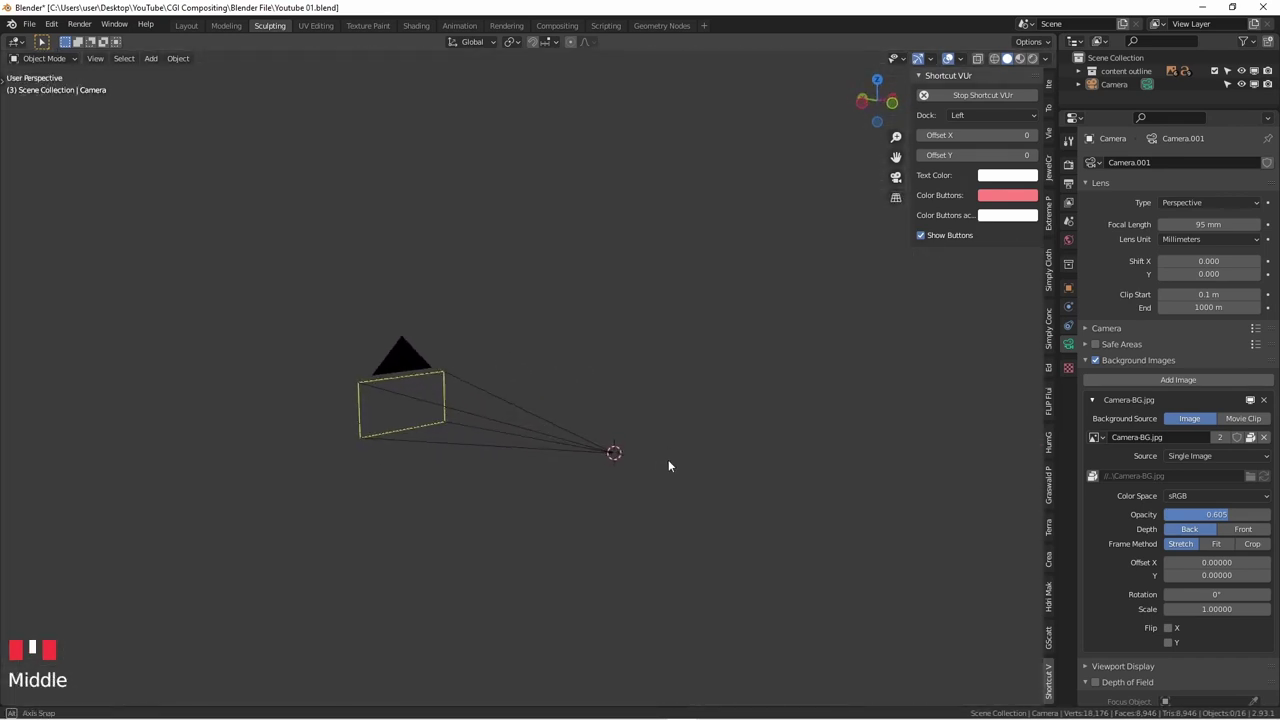
{"action": "key", "text": "KP_0"}
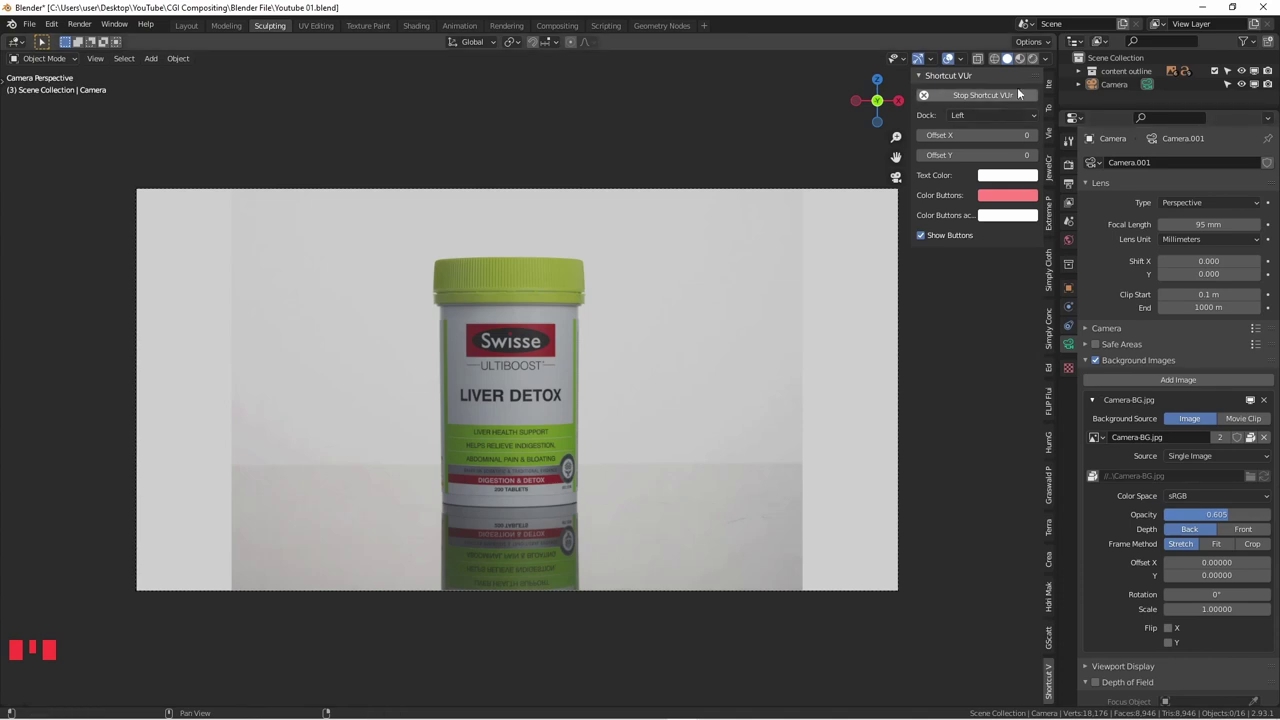
- Hide the viewport sidebar and switch to the right side orthographic view
{"action": "key", "text": "n"}
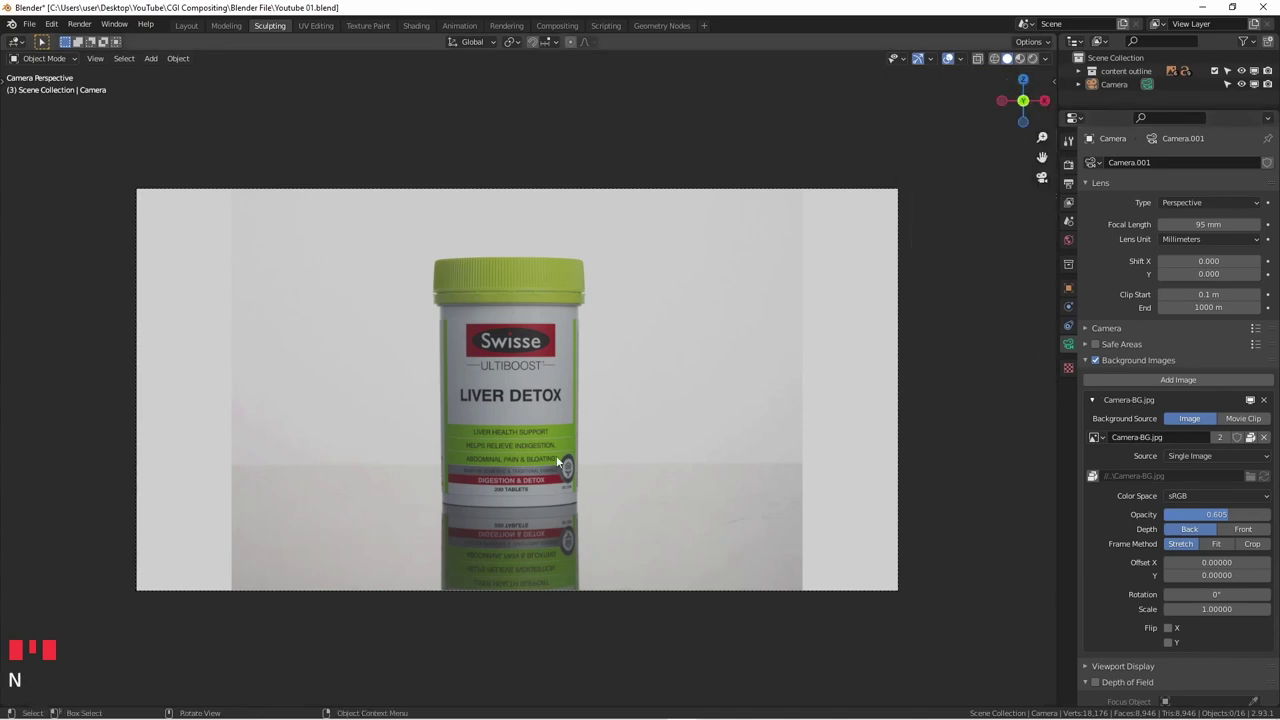
{"action": "scroll", "coordinate": [474, 451], "scroll_direction": "down", "scroll_amount": 3}
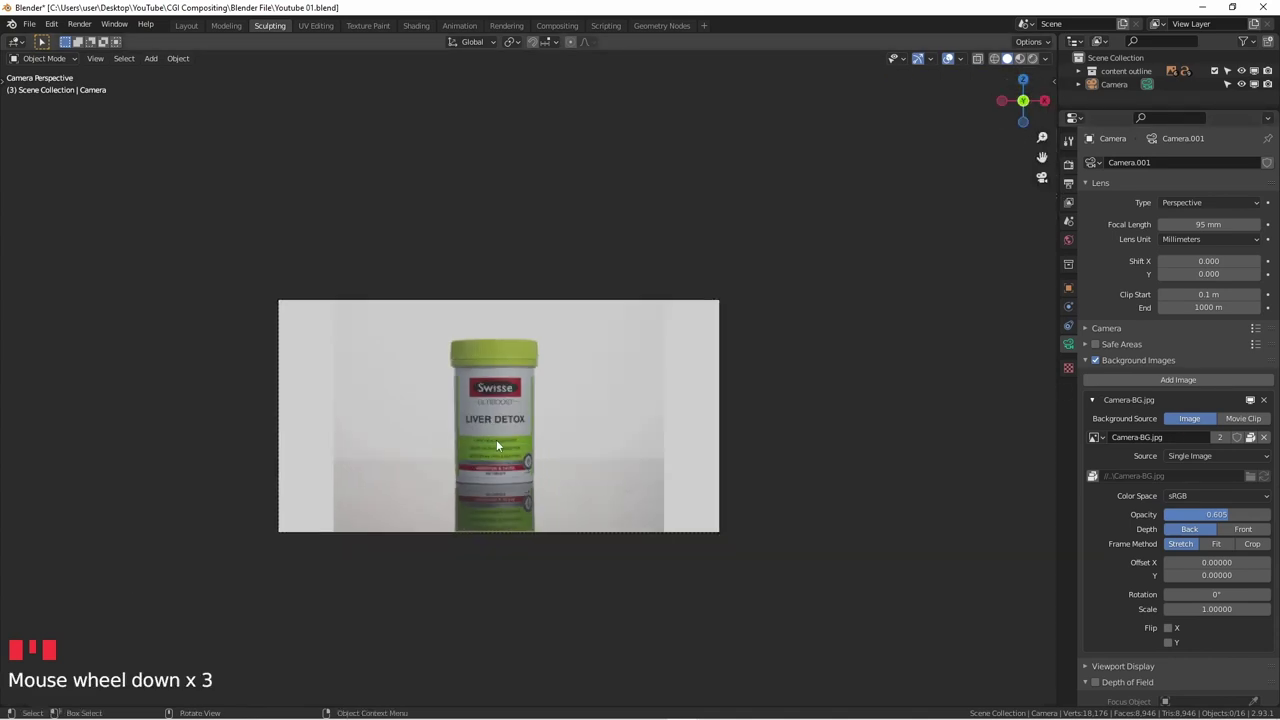
{"action": "middle_click_drag", "start_coordinate": [496, 439], "coordinate": [330, 358]}
{"action": "scroll", "coordinate": [388, 456], "scroll_direction": "down", "scroll_amount": 4}
{"action": "key", "text": "KP_3"}
{"action": "scroll", "coordinate": [386, 451], "scroll_direction": "down", "scroll_amount": 2}
{"action": "scroll", "coordinate": [328, 355], "scroll_direction": "down", "scroll_amount": 4}
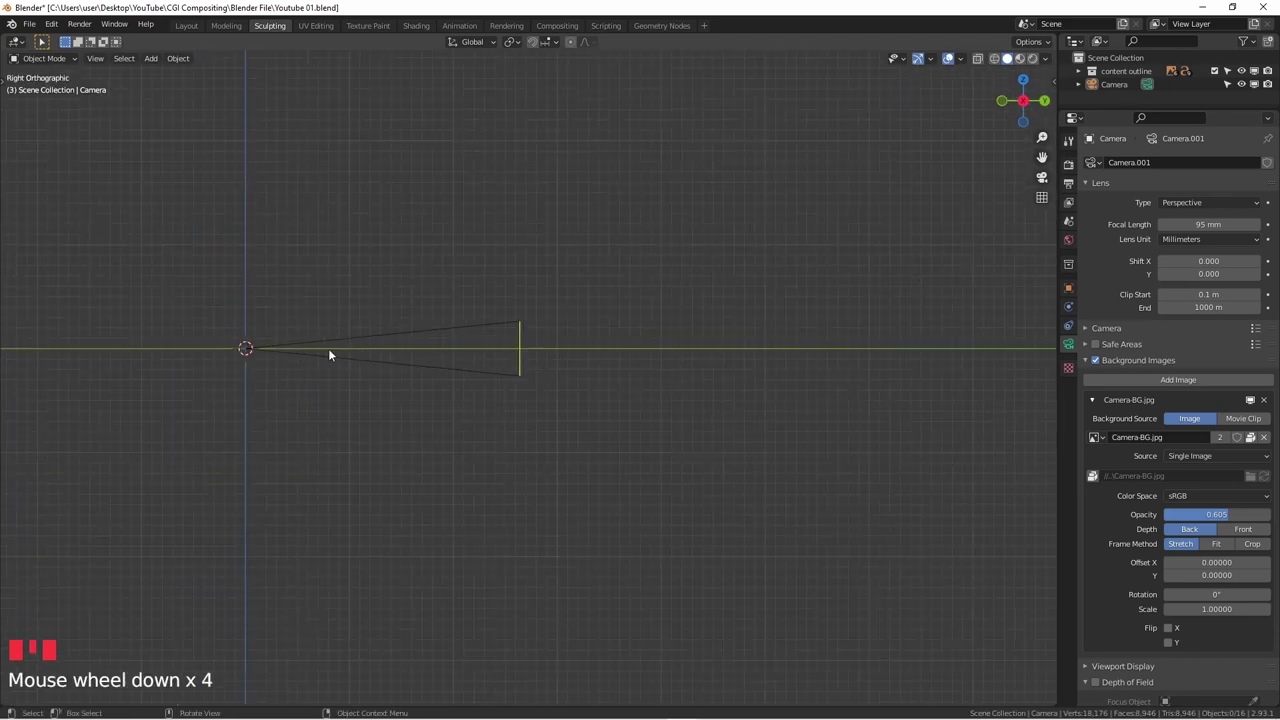
- Move the camera back along global Y to -6.0512 m and frame it in front view
{"action": "middle_click_drag", "start_coordinate": [460, 354], "coordinate": [623, 349], "text": "shift"}
{"action": "left_click", "coordinate": [621, 333]}
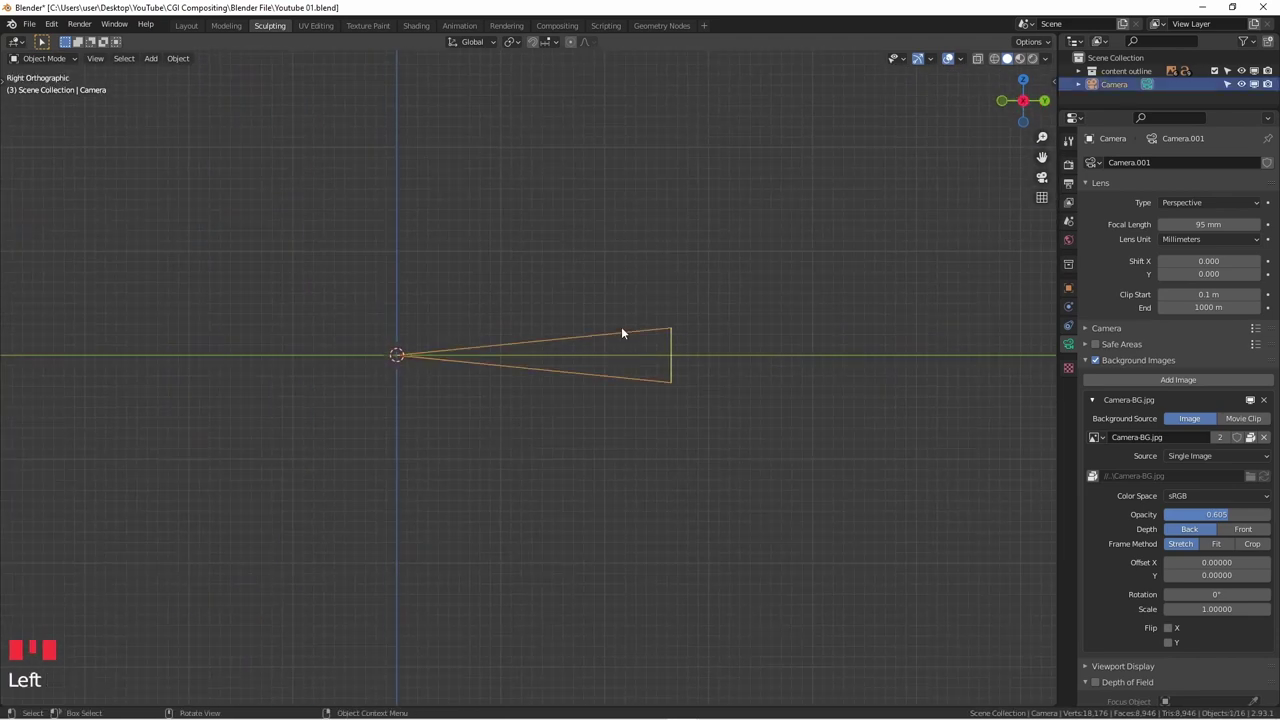
{"action": "key", "text": "g"}
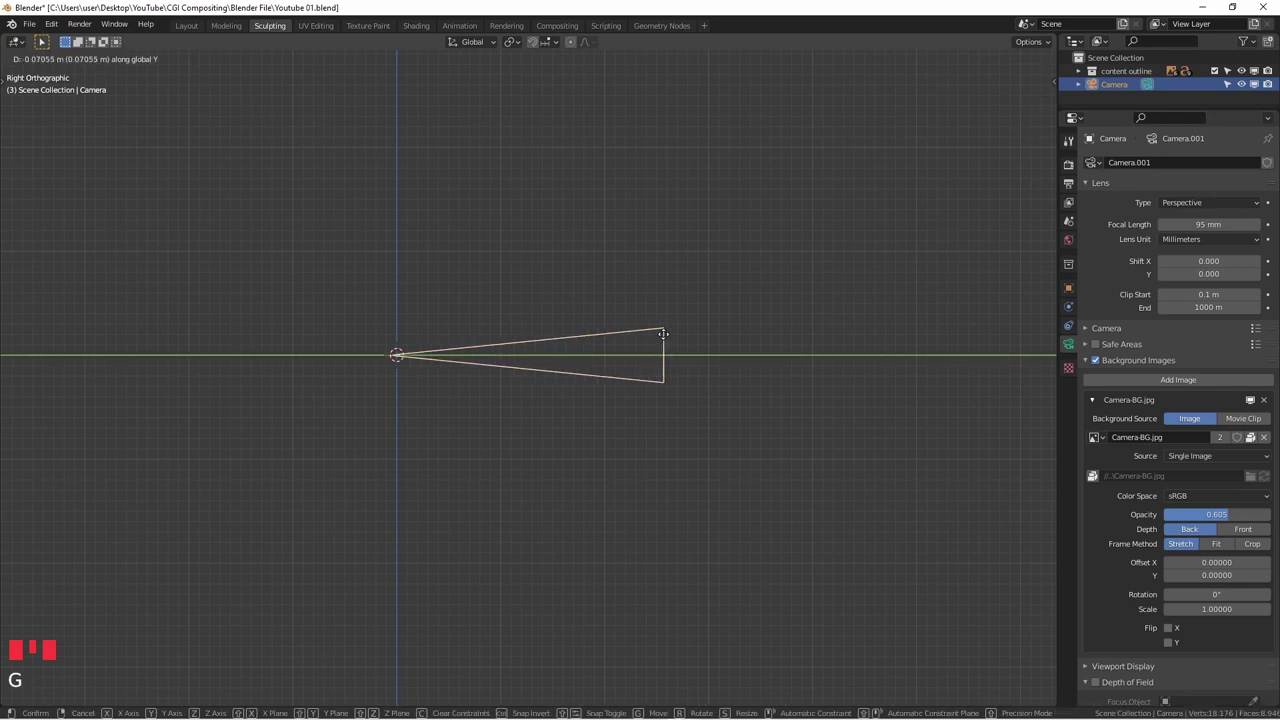
{"action": "left_click", "coordinate": [91, 358]}
{"action": "scroll", "coordinate": [110, 355], "scroll_direction": "down", "scroll_amount": 4}
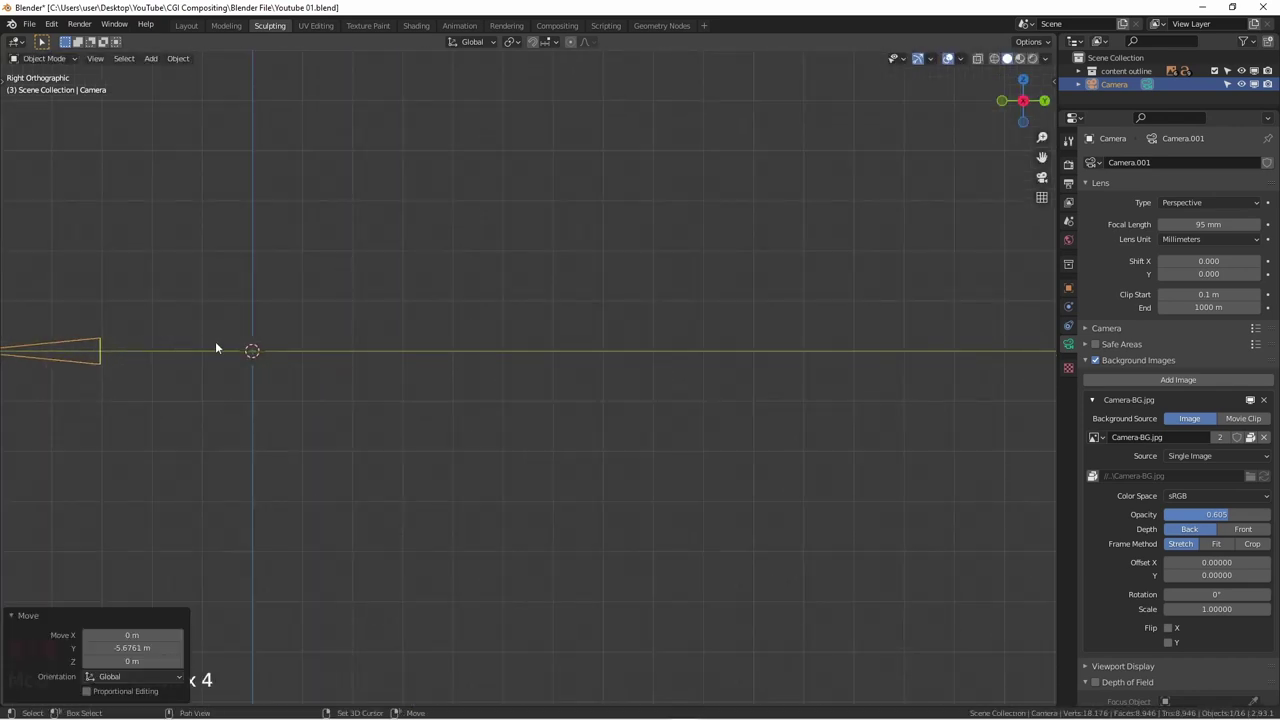
{"action": "middle_click_drag", "start_coordinate": [214, 349], "coordinate": [787, 354], "text": "shift"}
{"action": "key", "text": "g"}
{"action": "key", "text": "y"}
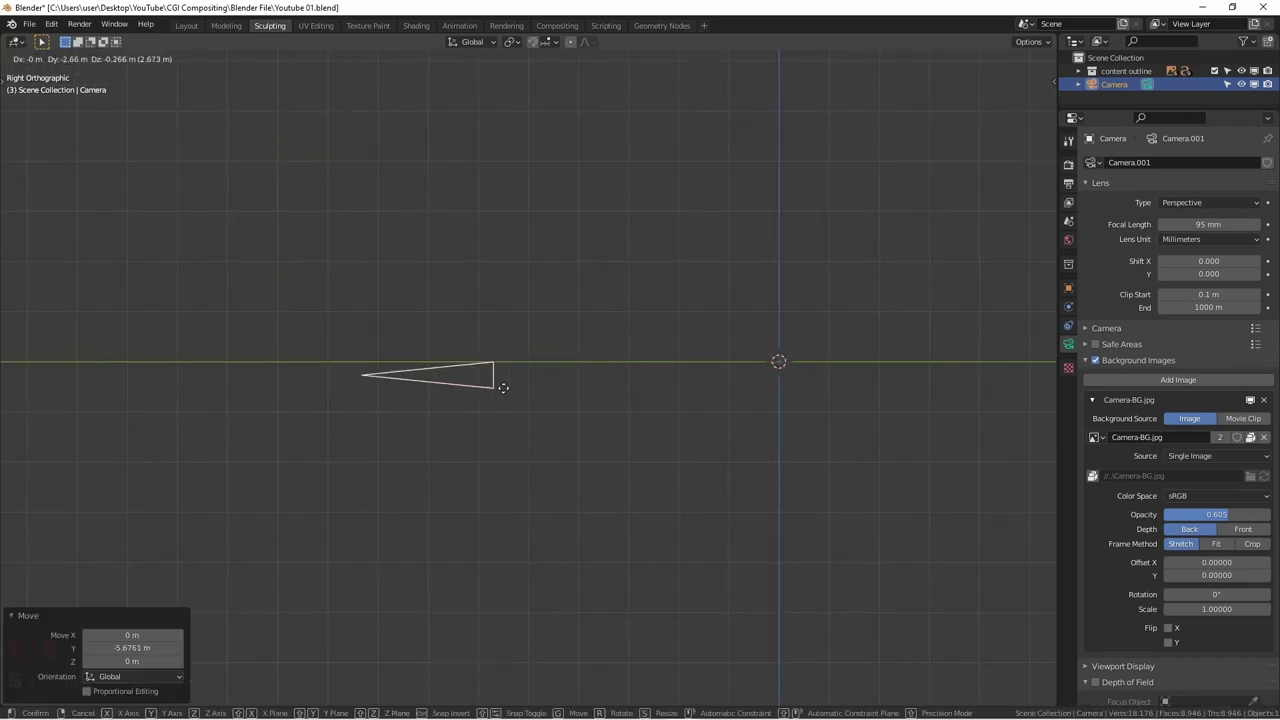
{"action": "left_click", "coordinate": [368, 357]}
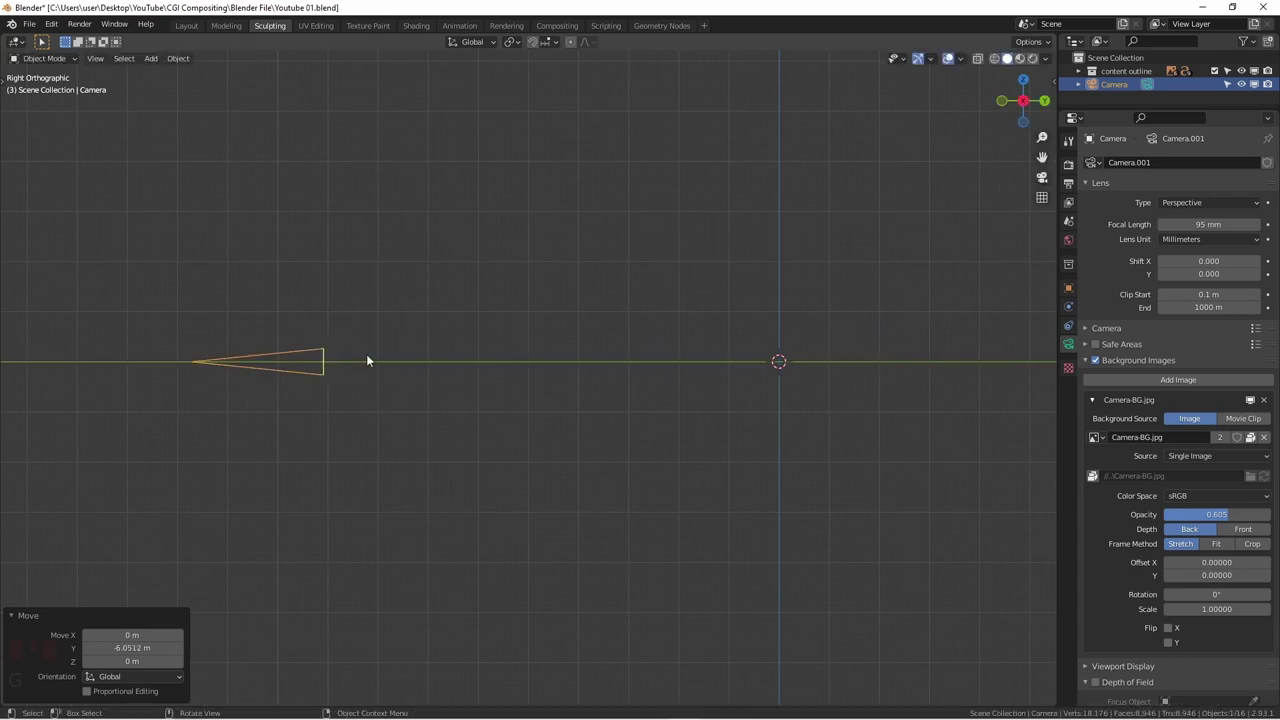
{"action": "mouse_move", "coordinate": [366, 354]}
{"action": "middle_mouse_down"}
{"action": "mouse_move", "coordinate": [628, 369]}
{"action": "mouse_move", "coordinate": [378, 372]}
{"action": "middle_mouse_up"}
{"action": "key", "text": "KP_1"}
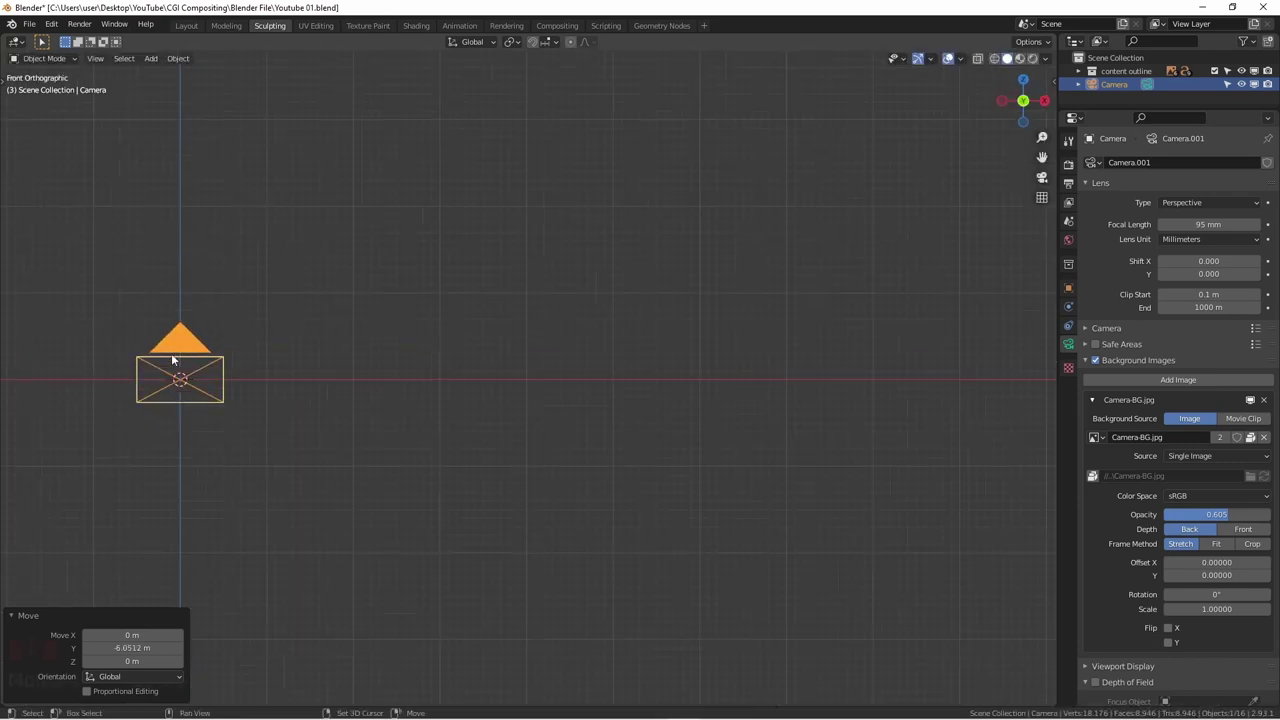
{"action": "key", "text": "KP_Decimal"}
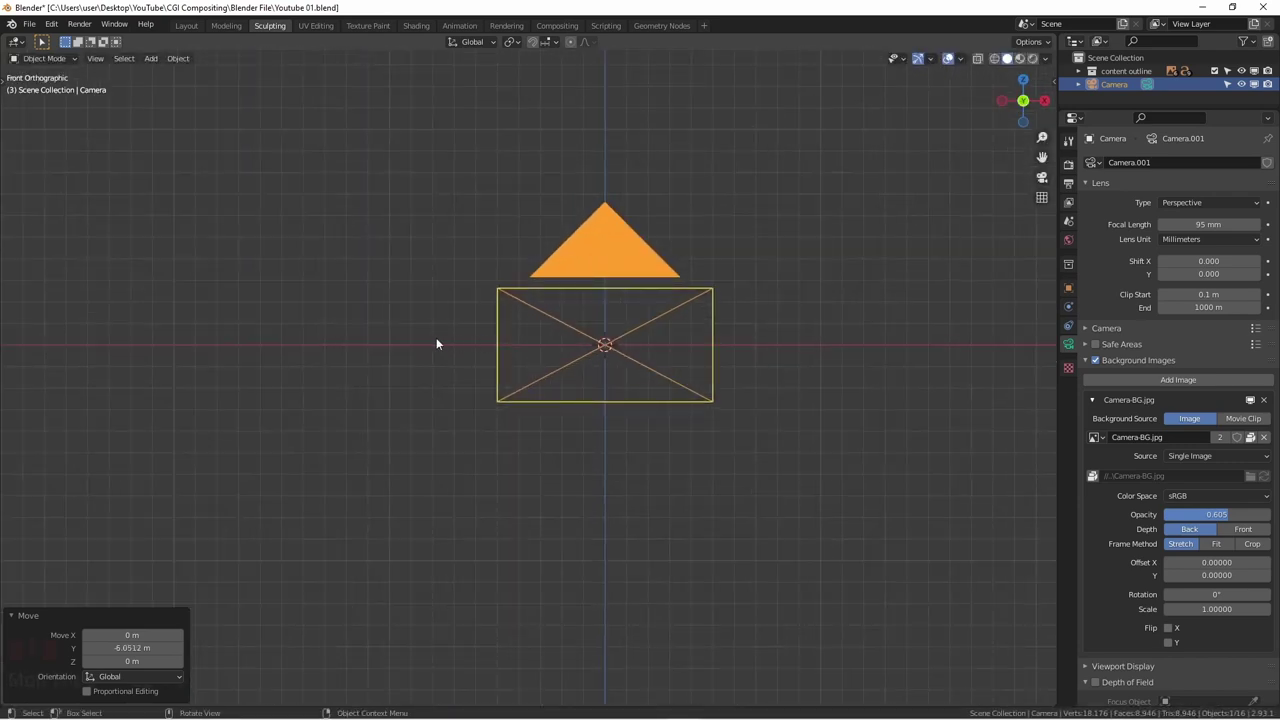
- Add a Plane mesh at the origin and scale it up to 1.497
{"action": "left_click", "coordinate": [359, 318]}
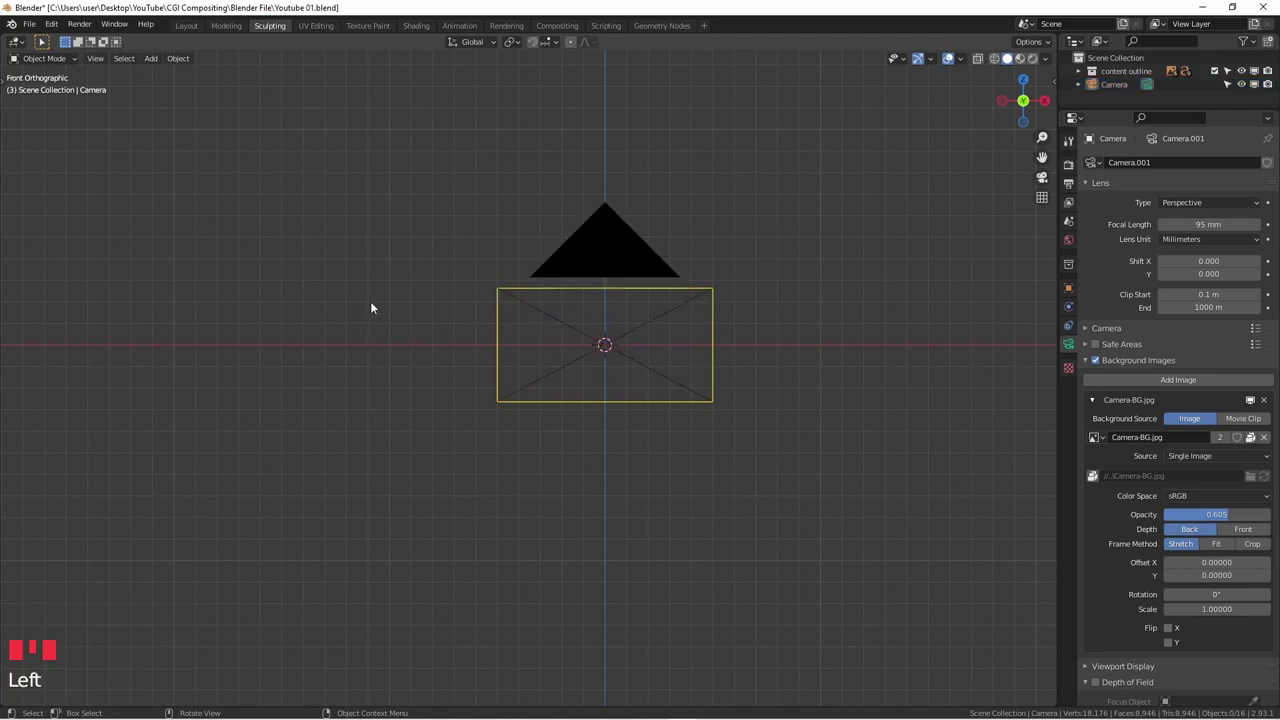
{"action": "key", "text": "shift+a"}
{"action": "mouse_move", "coordinate": [343, 105]}
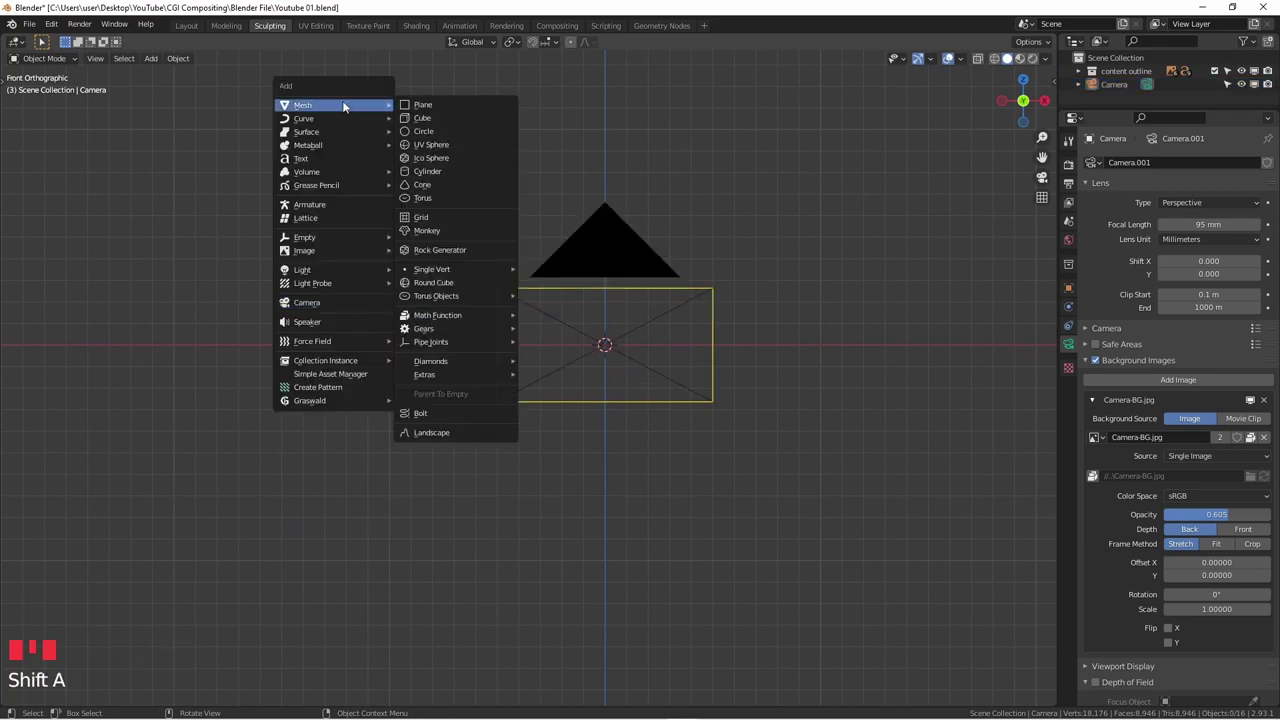
{"action": "left_click", "coordinate": [437, 105]}
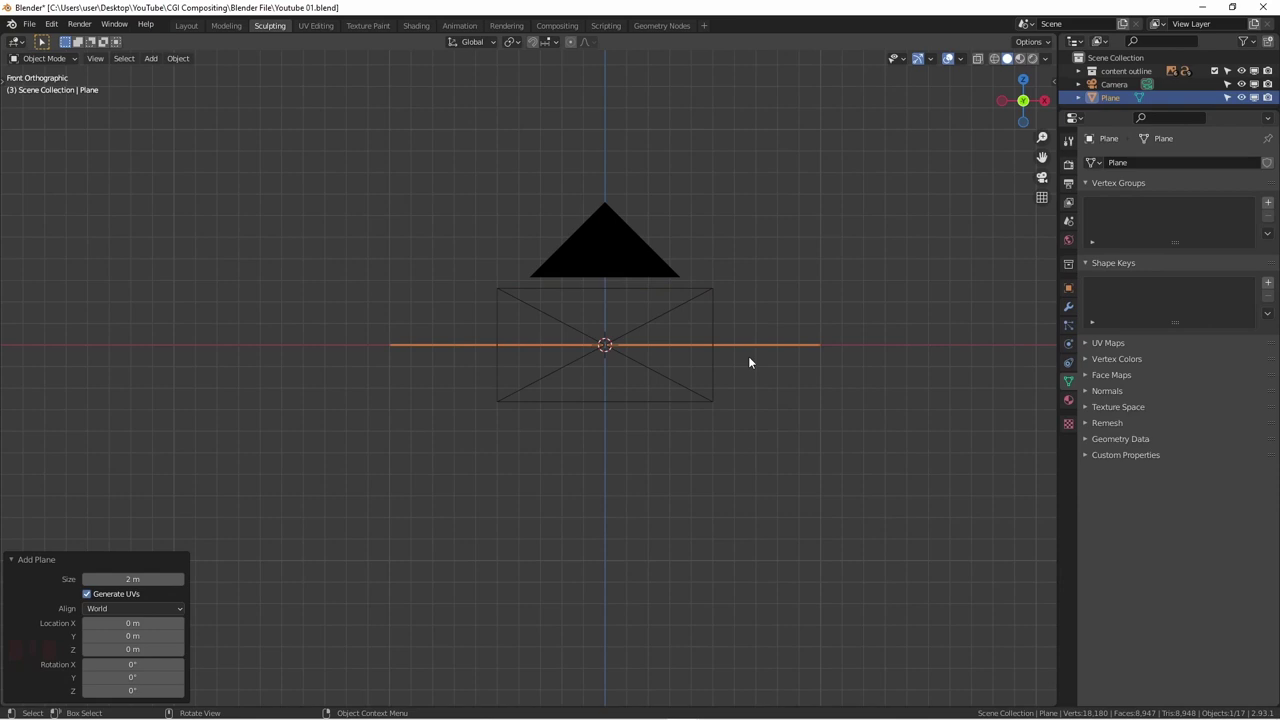
{"action": "key", "text": "s"}
{"action": "left_click", "coordinate": [819, 356]}
{"action": "scroll", "coordinate": [690, 399], "scroll_direction": "down", "scroll_amount": 5}
{"action": "middle_click_drag", "start_coordinate": [690, 399], "coordinate": [714, 477]}
{"action": "key", "text": "KP_1"}
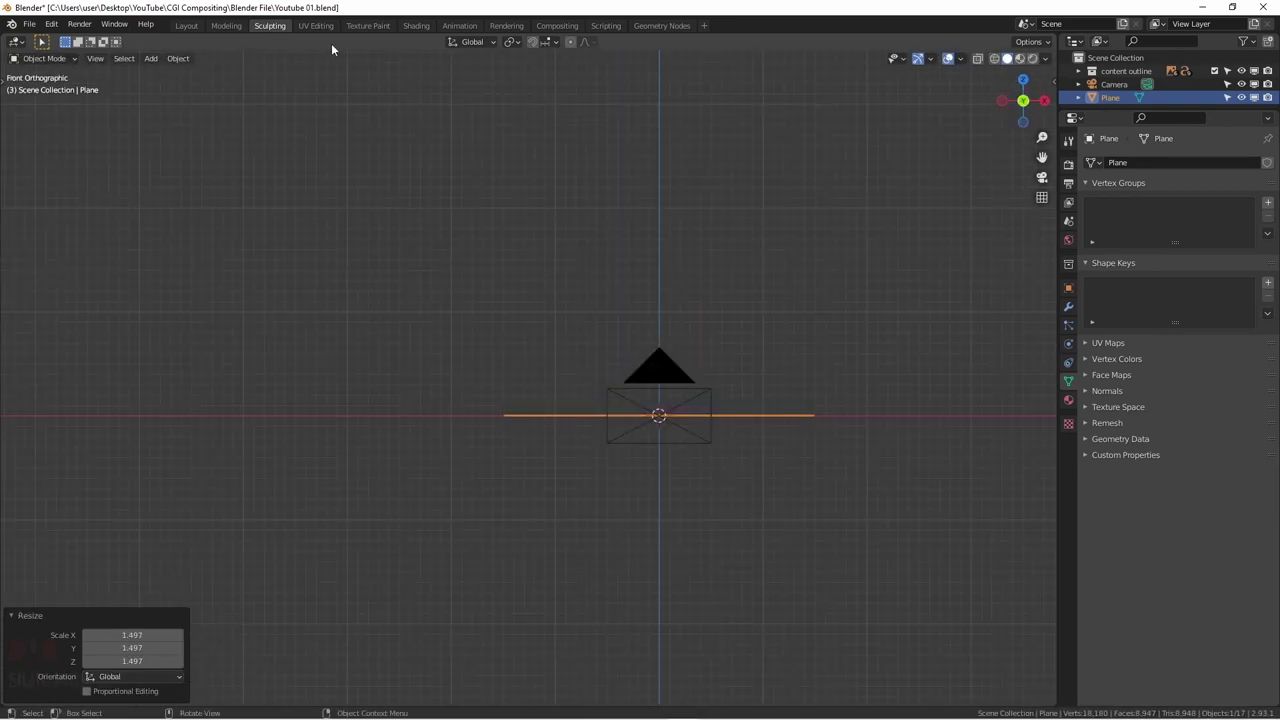
- In the Shading workspace, chain Texture Coordinate, Mapping and Environment Texture into the World Background via Ctrl+T
{"action": "left_click", "coordinate": [416, 25]}
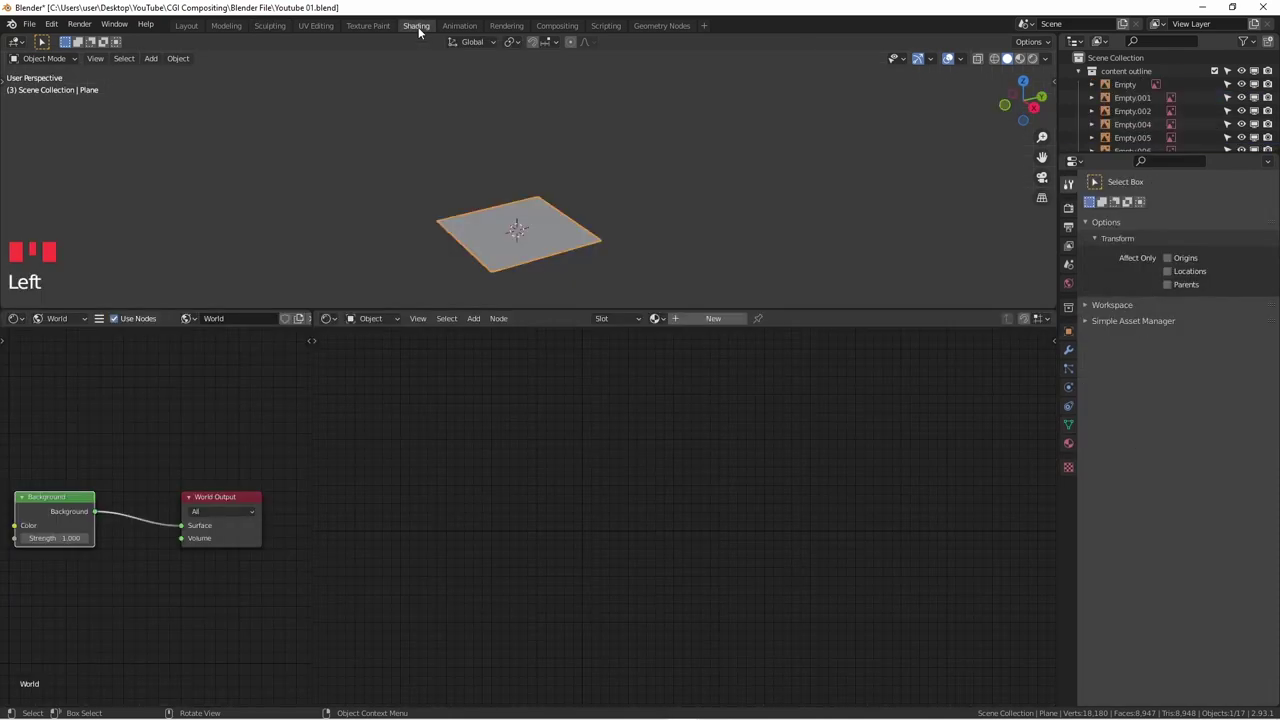
{"action": "left_click_drag", "start_coordinate": [84, 495], "coordinate": [129, 492]}
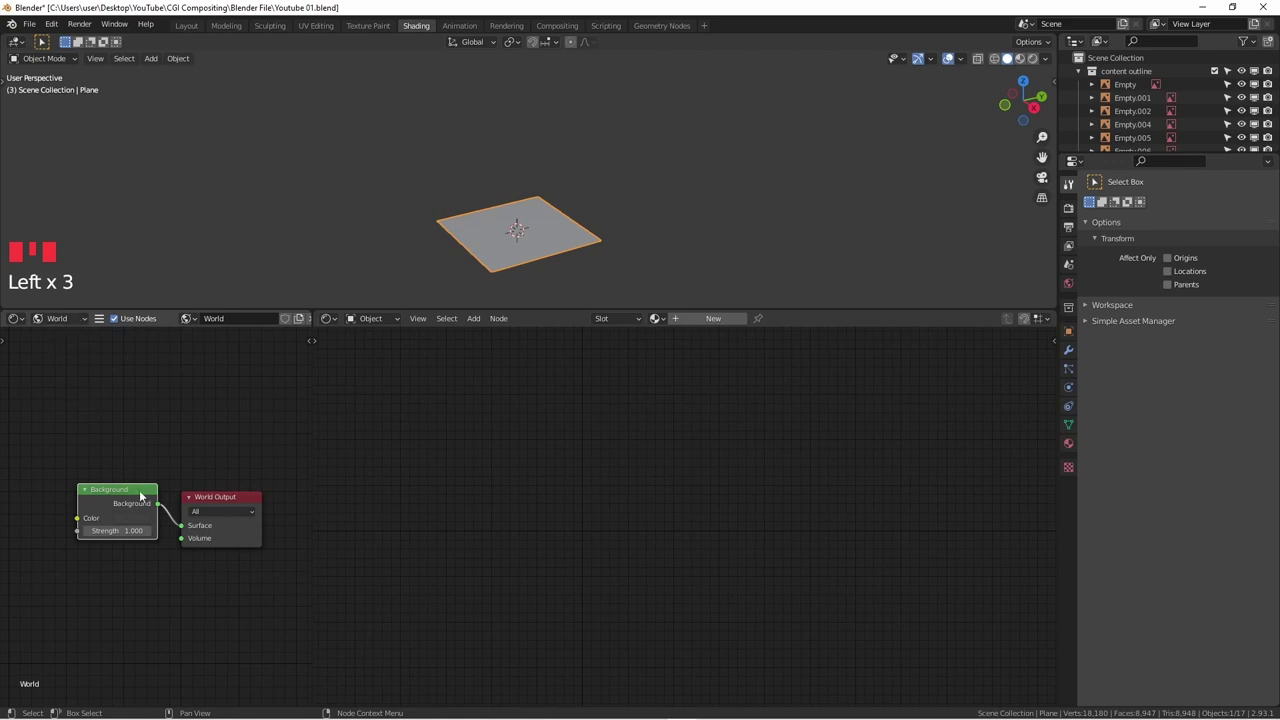
{"action": "left_click", "coordinate": [140, 495]}
{"action": "key", "text": "ctrl+t"}
{"action": "scroll", "coordinate": [160, 371], "scroll_direction": "down", "scroll_amount": 1}
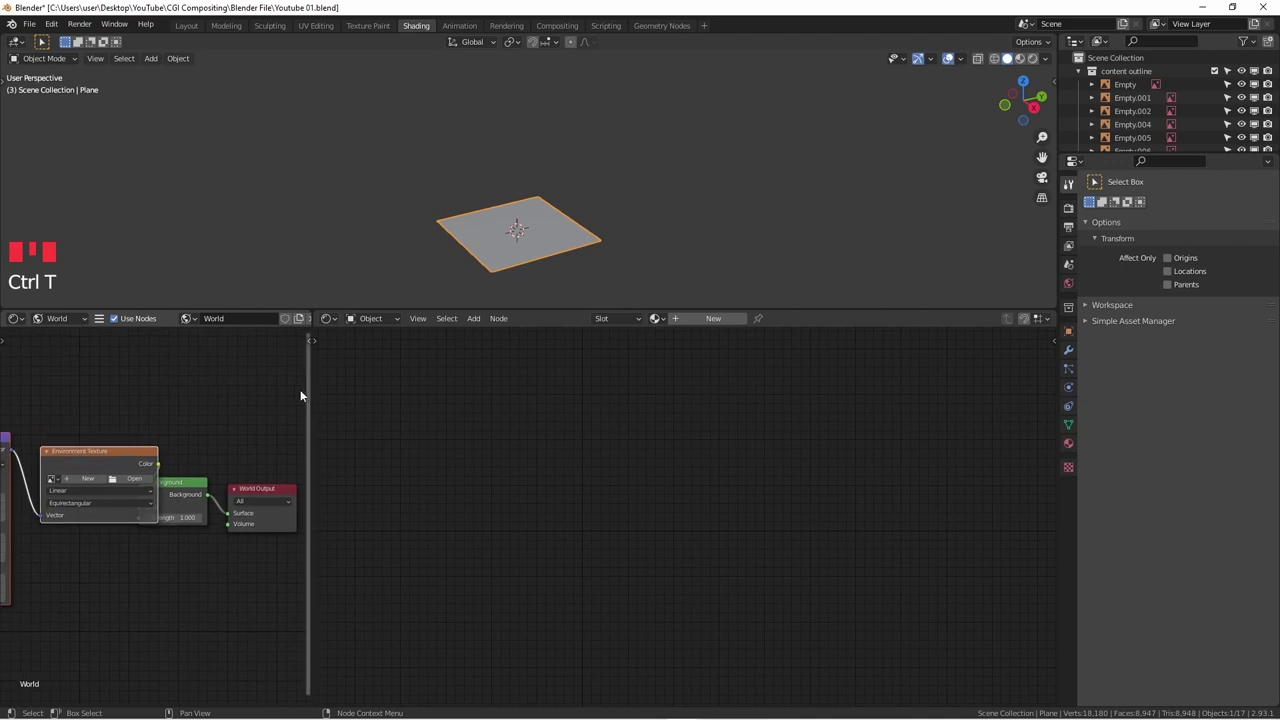
- Arrange the world nodes and bring up the Environment Texture's image file browser
{"action": "left_click_drag", "start_coordinate": [314, 399], "coordinate": [635, 399]}
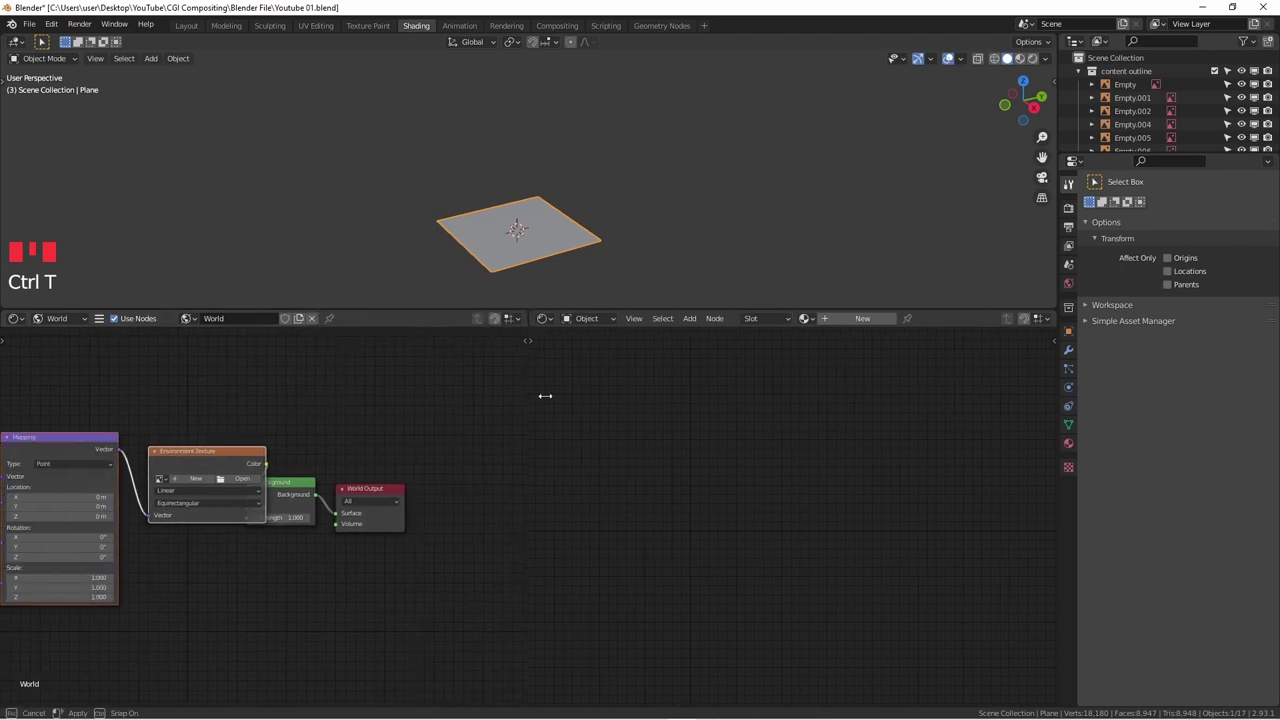
{"action": "left_click_drag", "start_coordinate": [262, 452], "coordinate": [228, 462]}
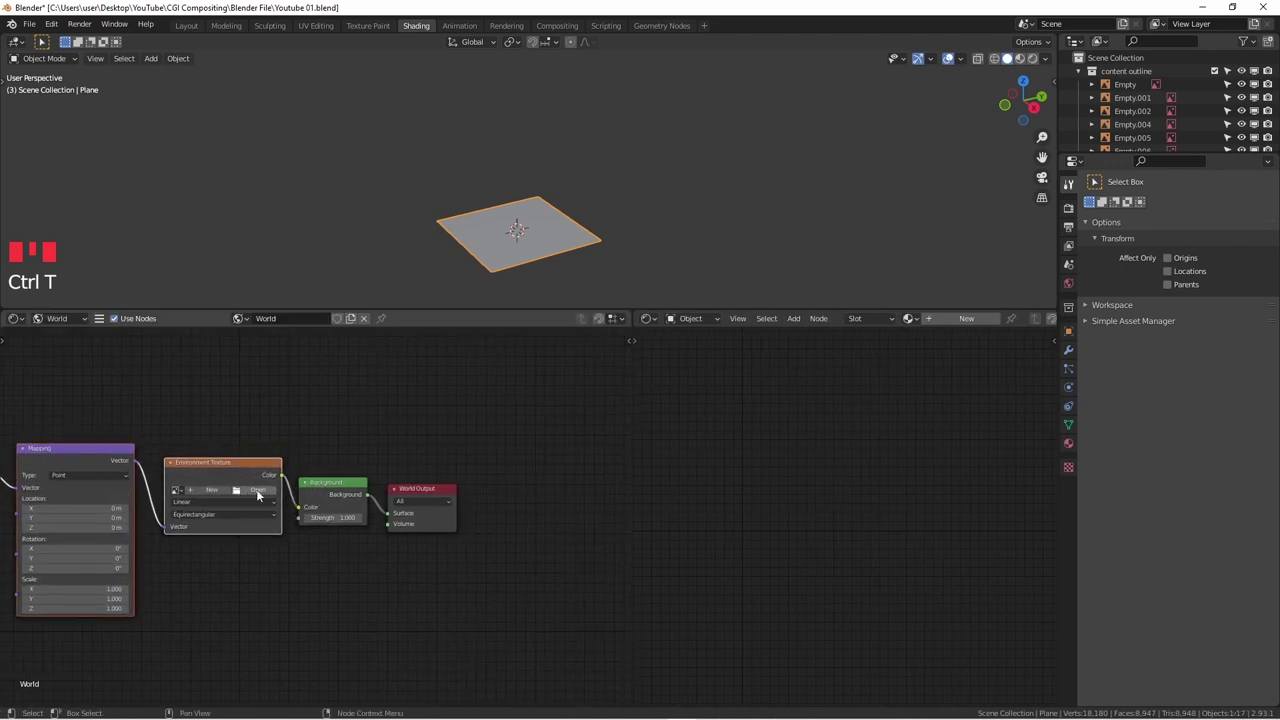
{"action": "middle_click_drag", "start_coordinate": [257, 491], "coordinate": [349, 474]}
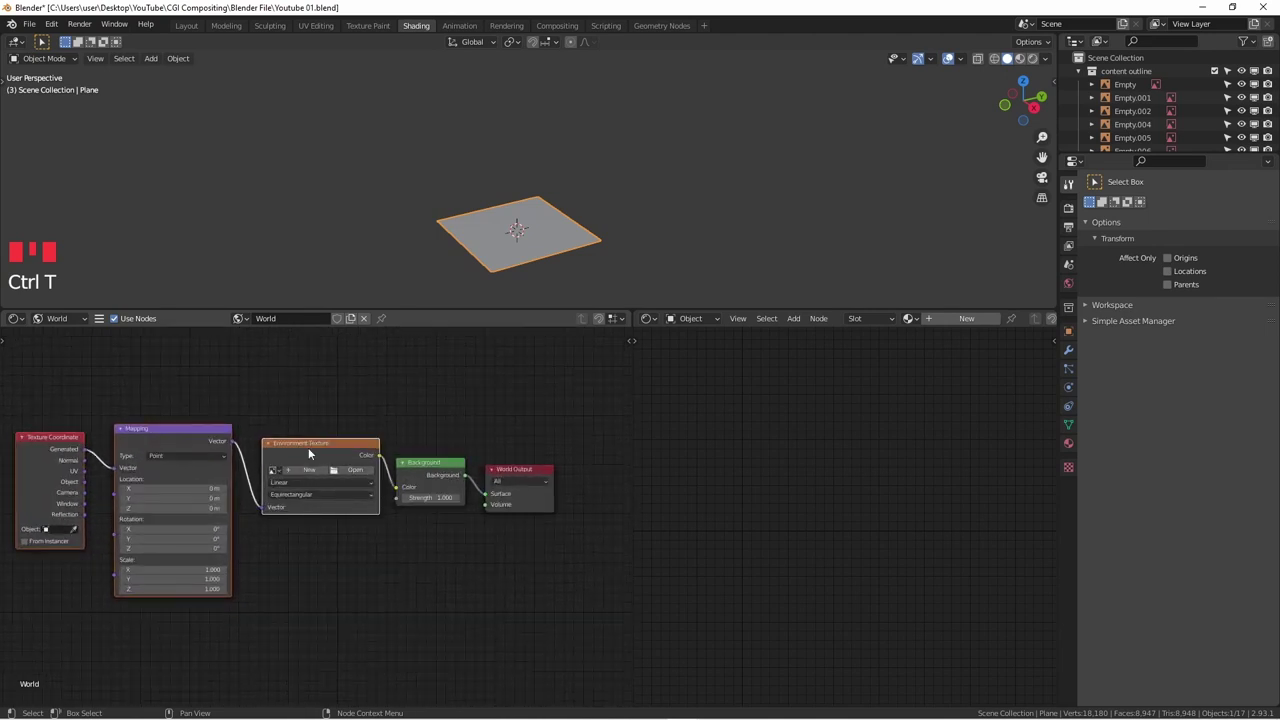
{"action": "left_click", "coordinate": [356, 476]}
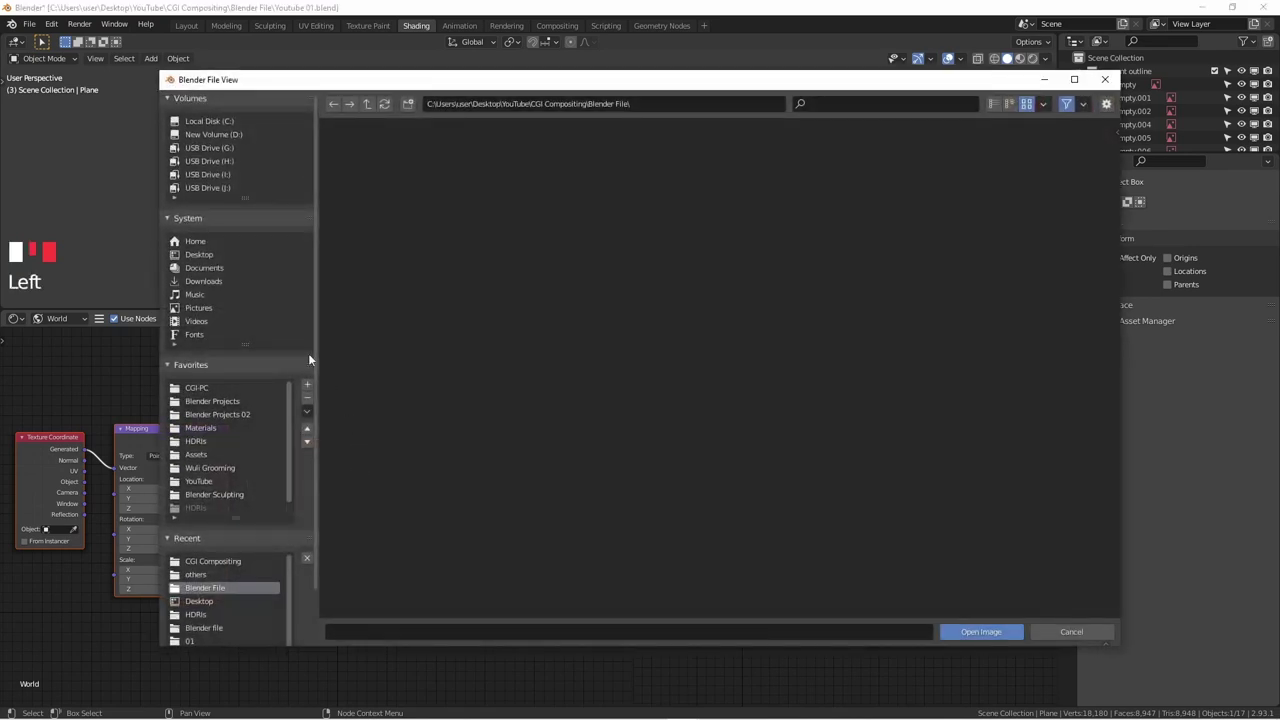
- Open the HDRIs folder and load bathroom_4k.hdr into the Environment Texture node
{"action": "scroll", "coordinate": [227, 427], "scroll_direction": "down", "scroll_amount": 1}
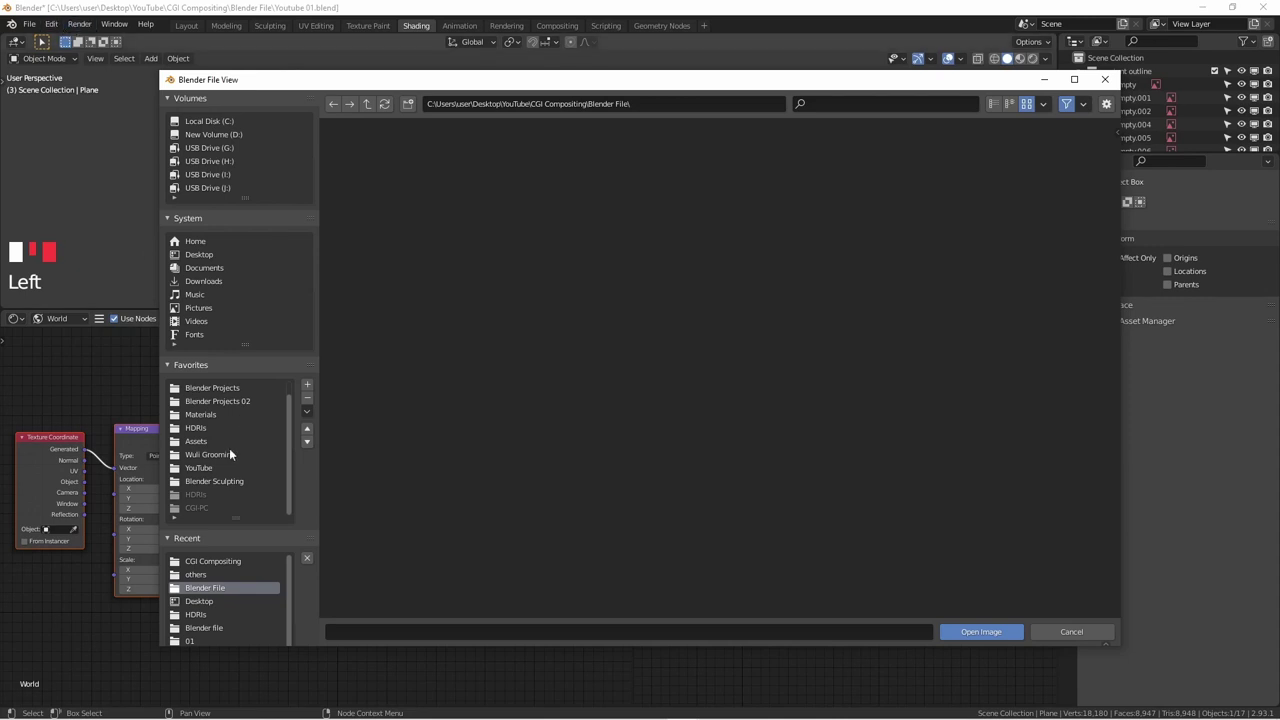
{"action": "scroll", "coordinate": [213, 438], "scroll_direction": "up", "scroll_amount": 1}
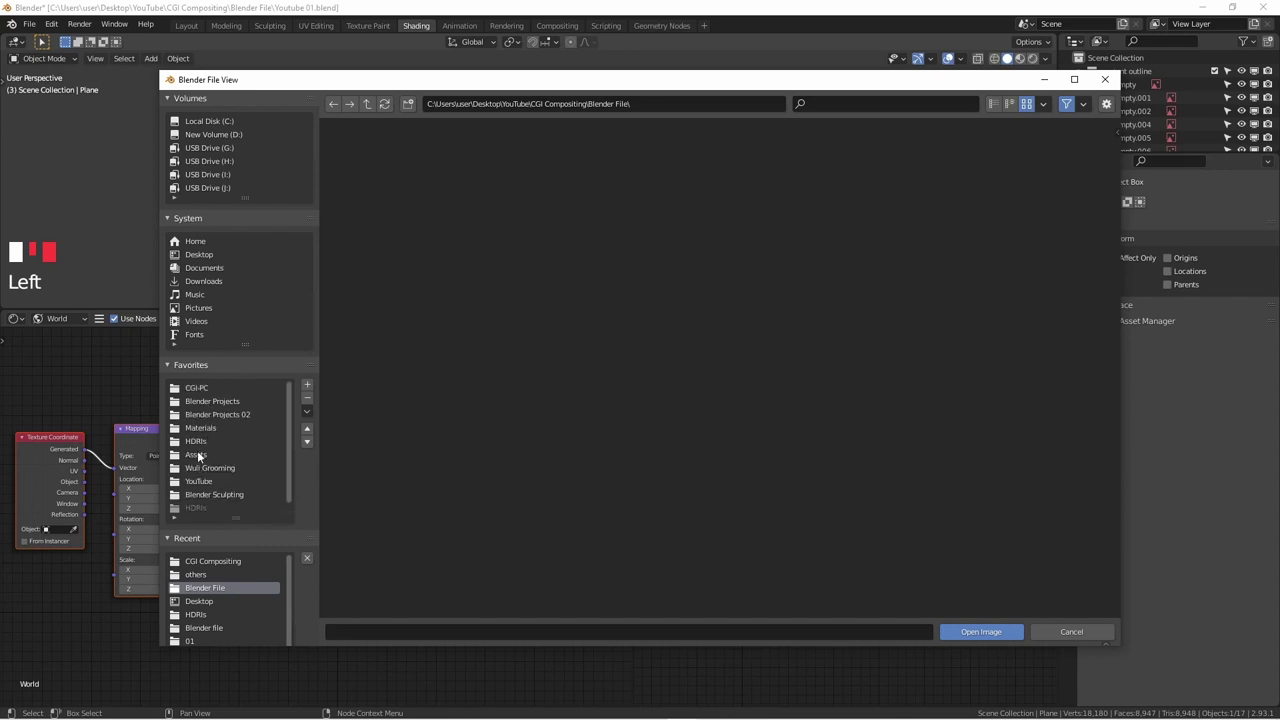
{"action": "left_click", "coordinate": [196, 442]}
{"action": "scroll", "coordinate": [550, 410], "scroll_direction": "down", "scroll_amount": 5}
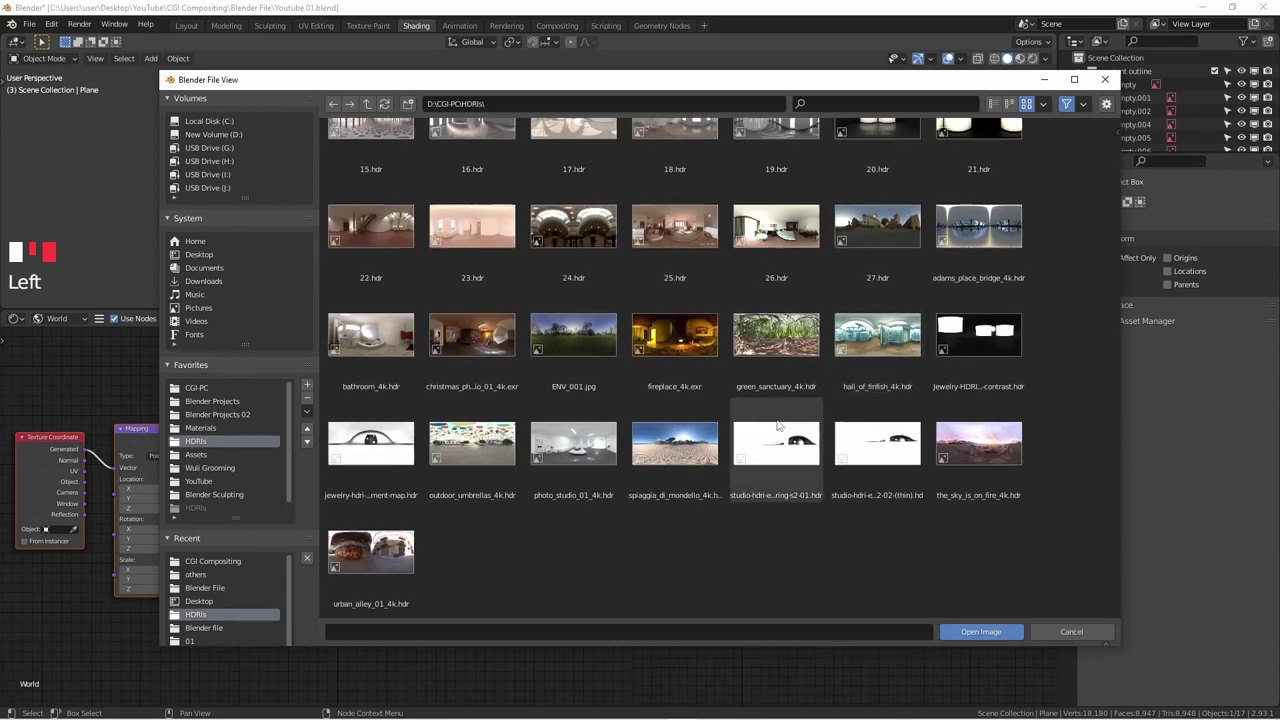
{"action": "left_click", "coordinate": [385, 360]}
{"action": "left_click", "coordinate": [980, 631]}
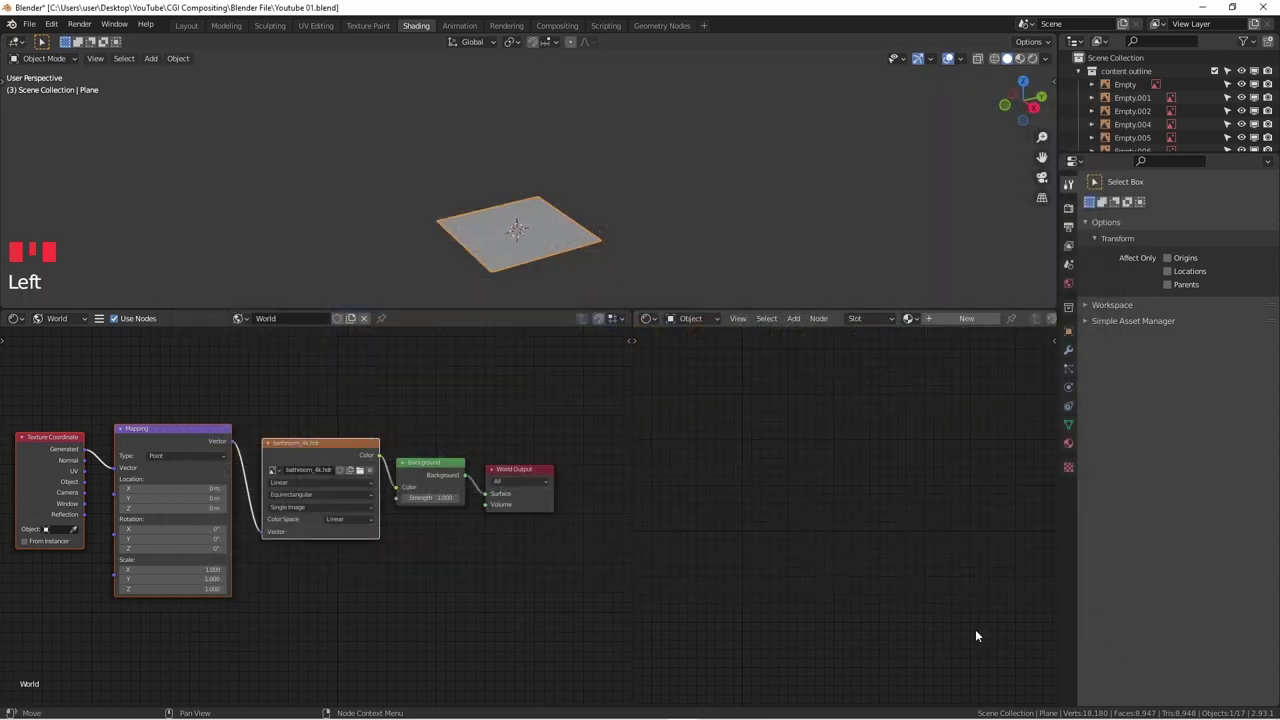
- Switch to Rendered shading, enlarge the 3D view, and orbit to see the plane before the bathroom sink
{"action": "middle_click_drag", "start_coordinate": [766, 229], "coordinate": [682, 200]}
{"action": "key", "text": "KP_1"}
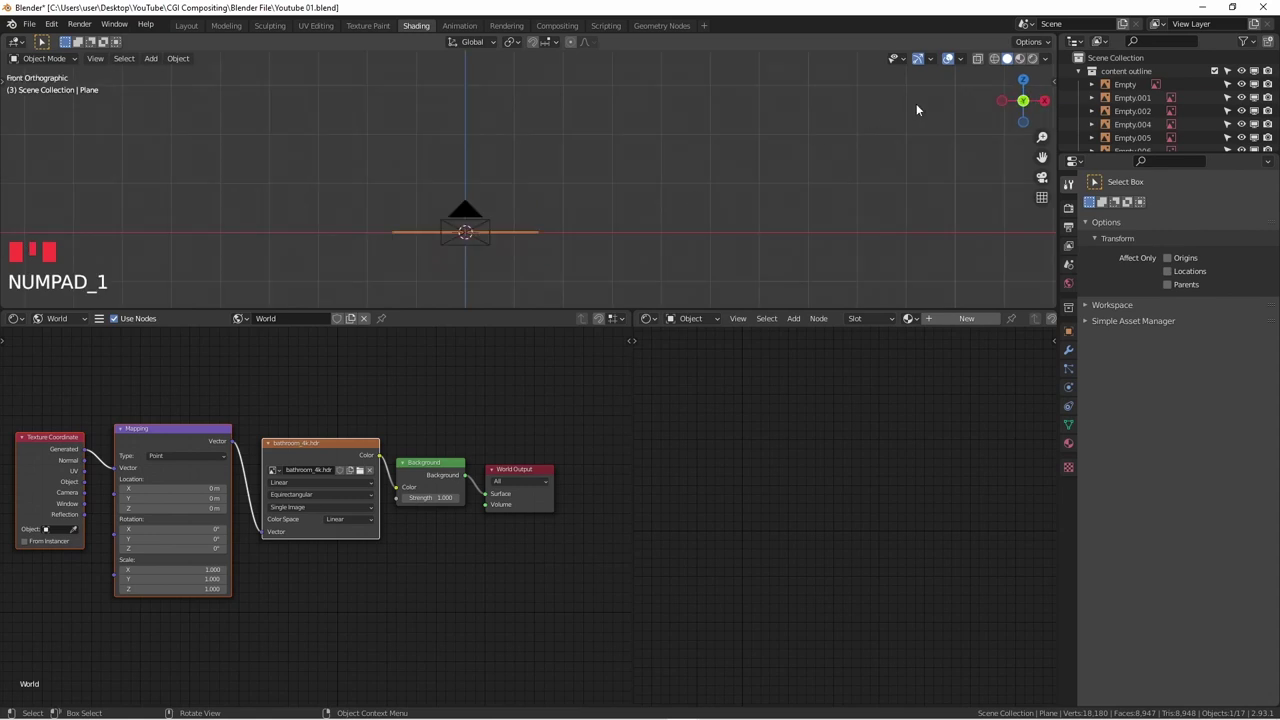
{"action": "left_click", "coordinate": [1035, 59]}
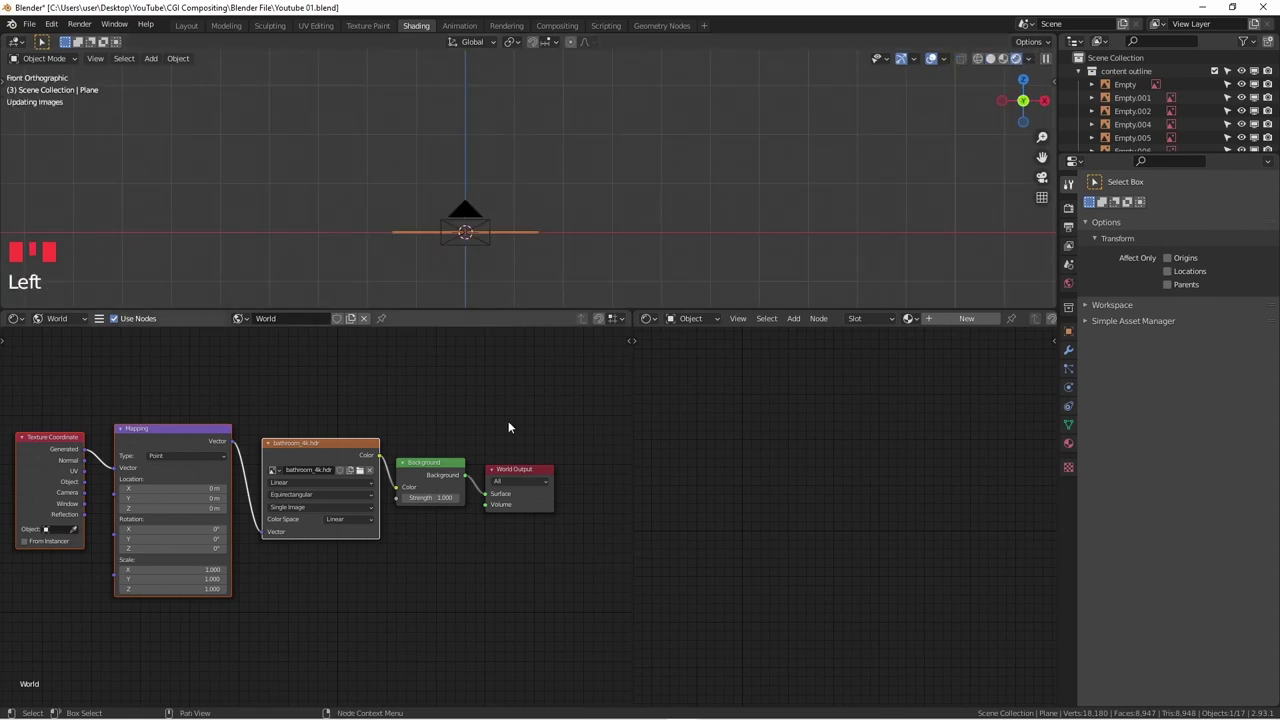
{"action": "scroll", "coordinate": [443, 405], "scroll_direction": "down", "scroll_amount": 2, "text": "shift"}
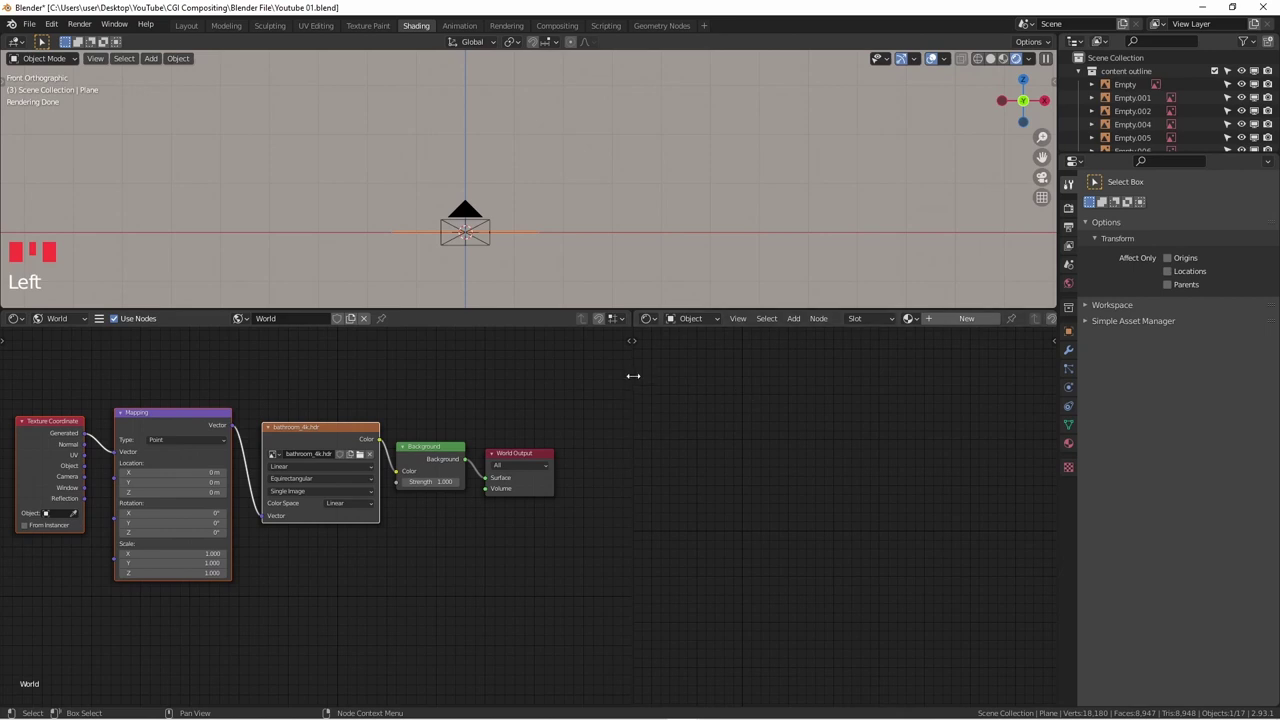
{"action": "left_click_drag", "start_coordinate": [628, 372], "coordinate": [355, 370]}
{"action": "middle_click_drag", "start_coordinate": [460, 240], "coordinate": [518, 267]}
{"action": "scroll", "coordinate": [518, 272], "scroll_direction": "up", "scroll_amount": 4}
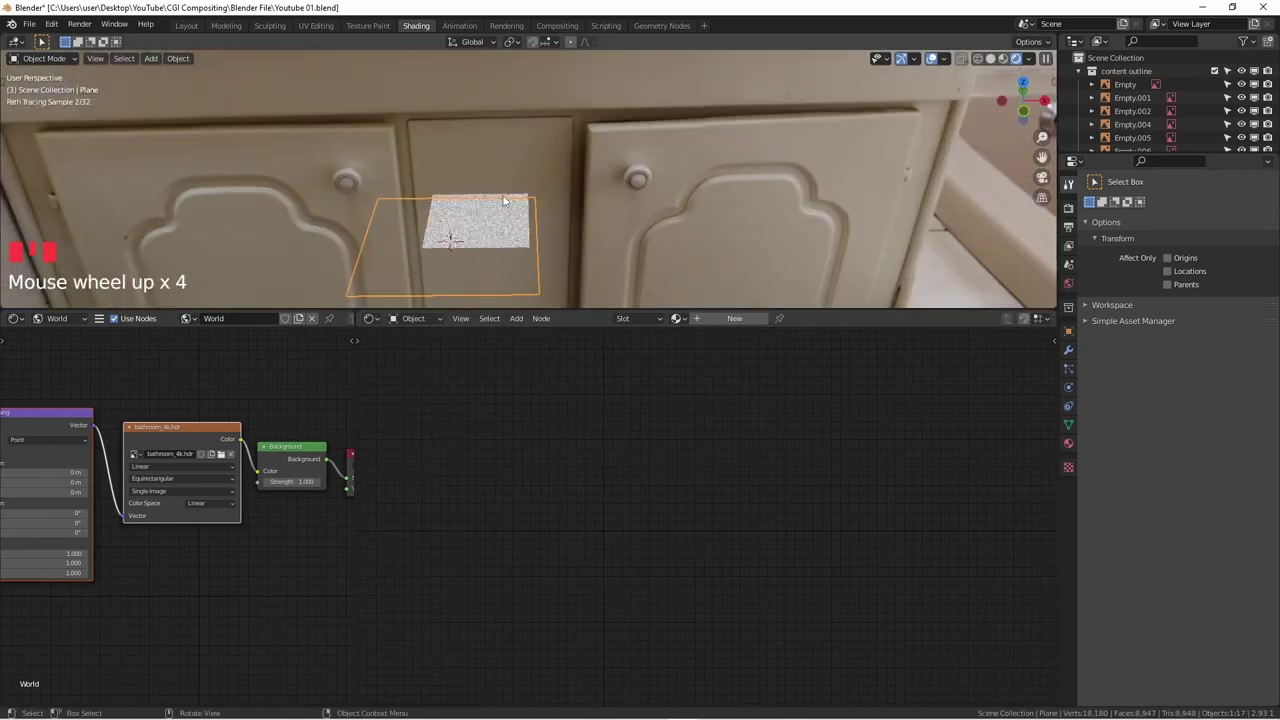
{"action": "scroll", "coordinate": [507, 205], "scroll_direction": "down", "scroll_amount": 4}
{"action": "scroll", "coordinate": [508, 210], "scroll_direction": "up", "scroll_amount": 2}
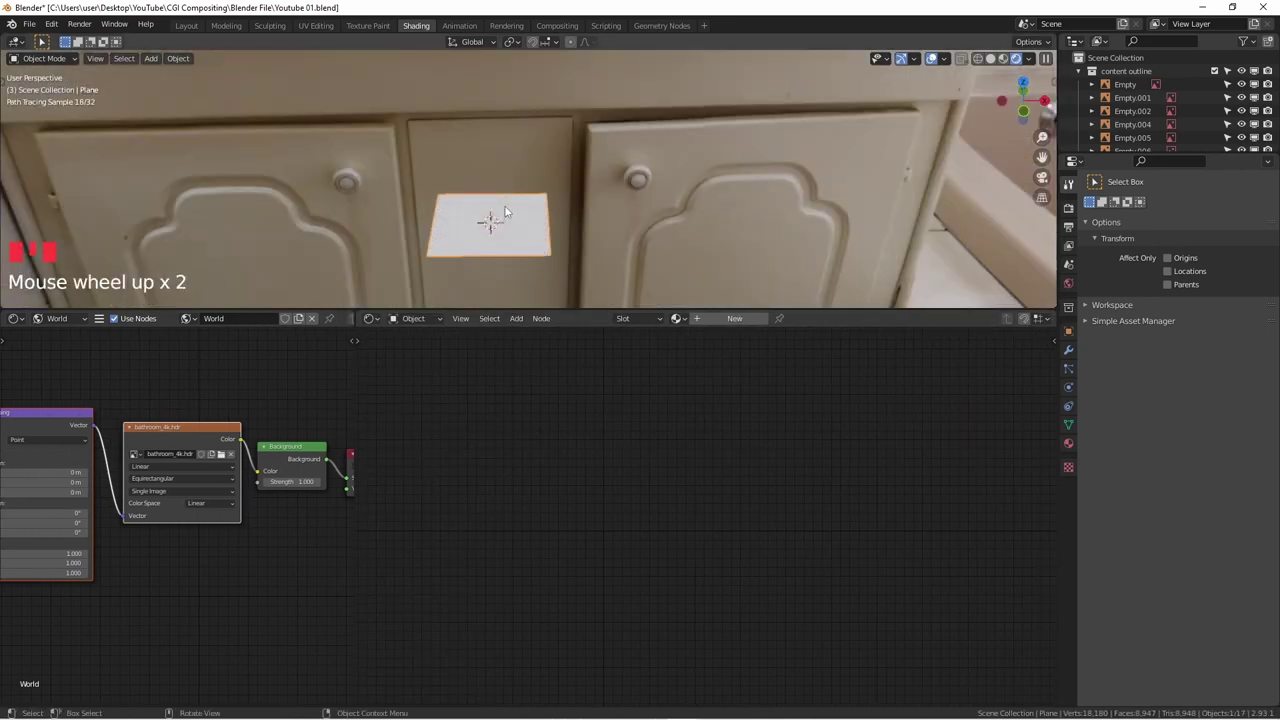
{"action": "left_click_drag", "start_coordinate": [582, 312], "coordinate": [580, 482]}
{"action": "scroll", "coordinate": [587, 321], "scroll_direction": "down", "scroll_amount": 2}
{"action": "middle_click_drag", "start_coordinate": [587, 321], "coordinate": [594, 271]}
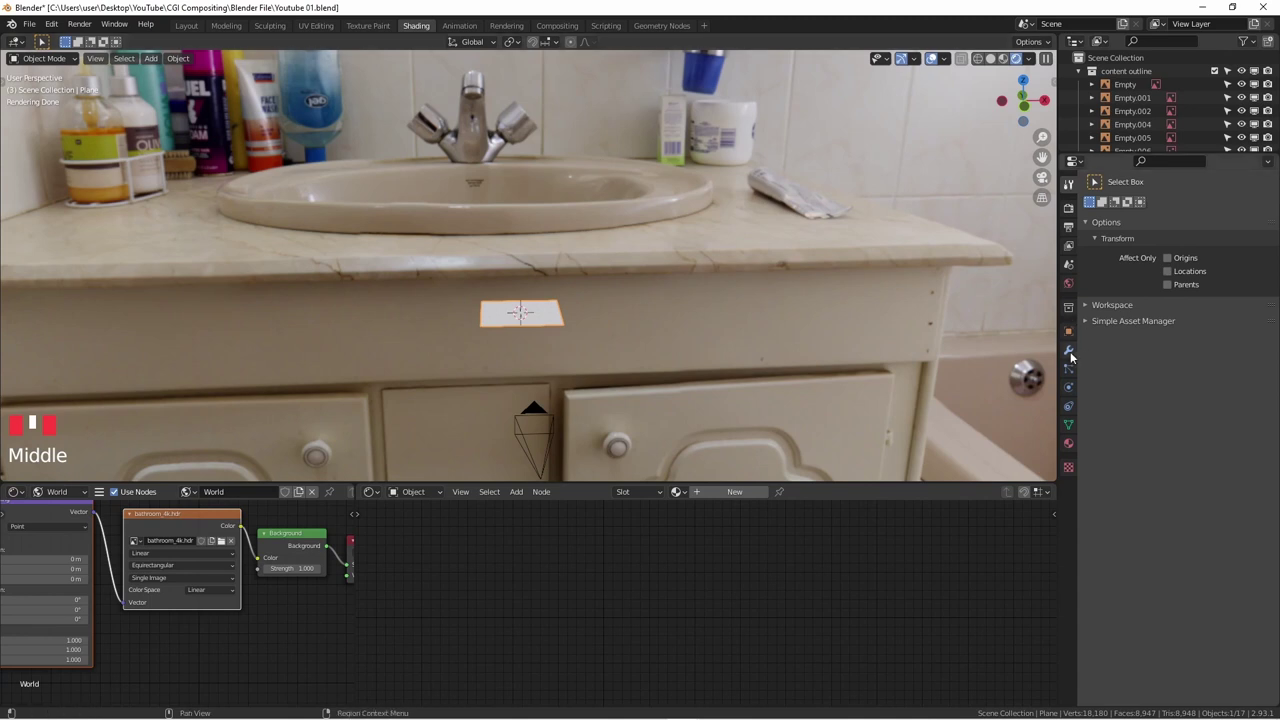
- Tick Film > Transparent in the Render properties and look through the camera at the bottle
{"action": "left_click", "coordinate": [1069, 208]}
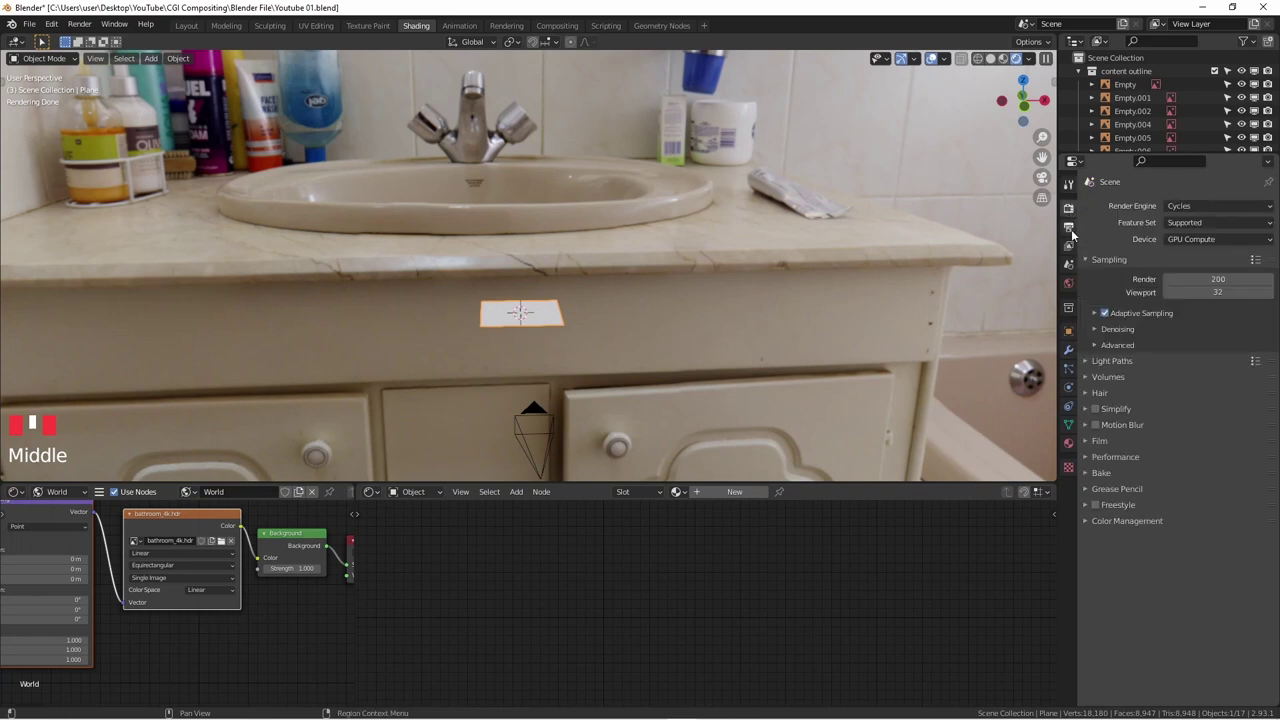
{"action": "left_click", "coordinate": [1090, 440]}
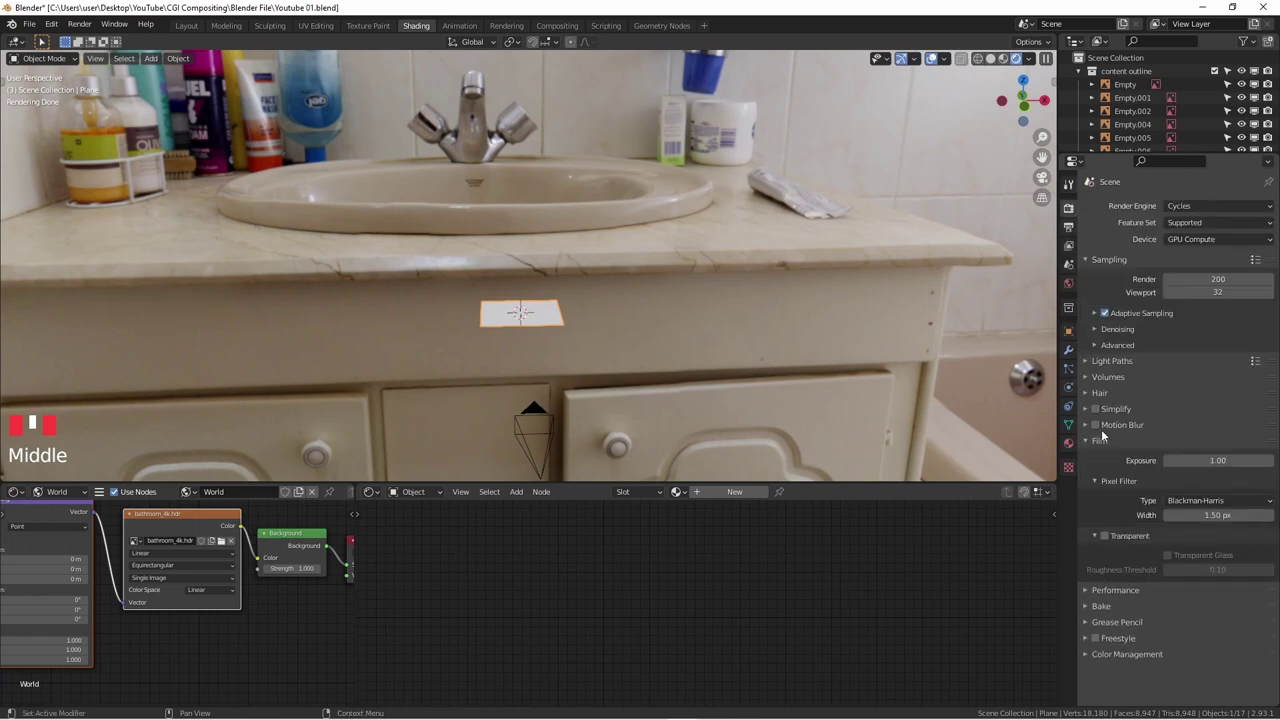
{"action": "left_click", "coordinate": [1104, 535]}
{"action": "scroll", "coordinate": [526, 326], "scroll_direction": "up", "scroll_amount": 2}
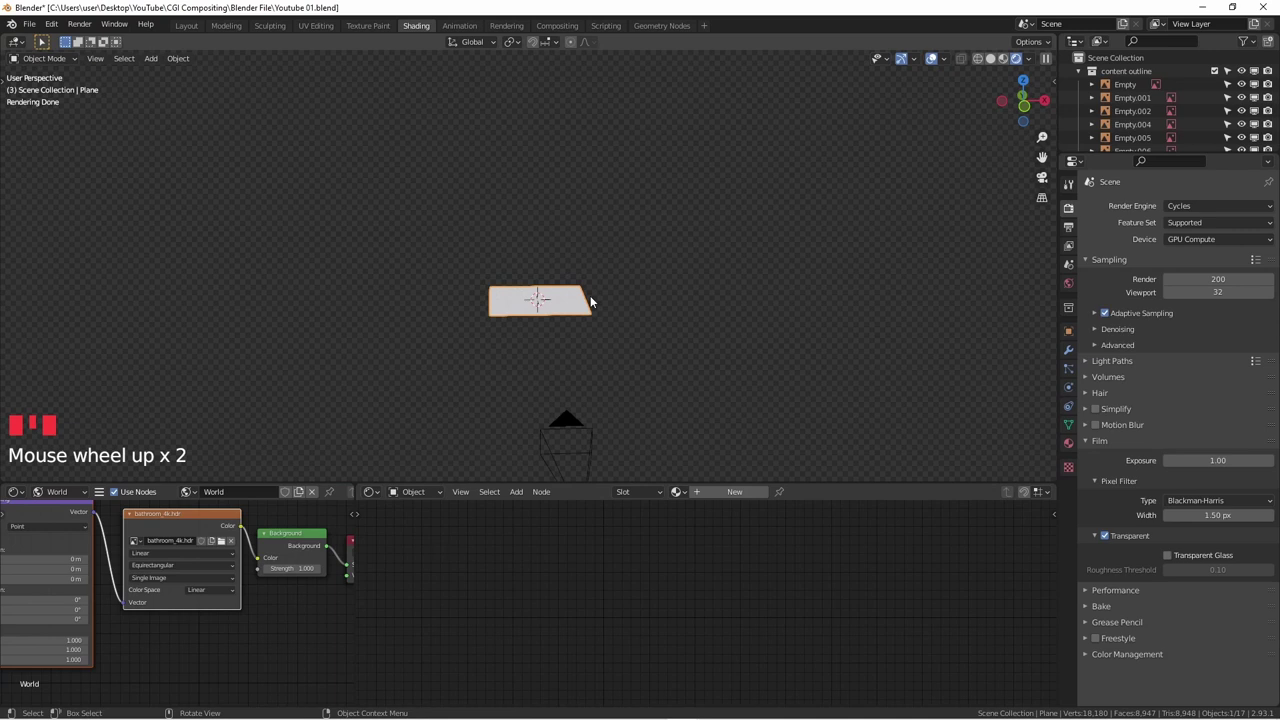
{"action": "key", "text": "KP_0"}
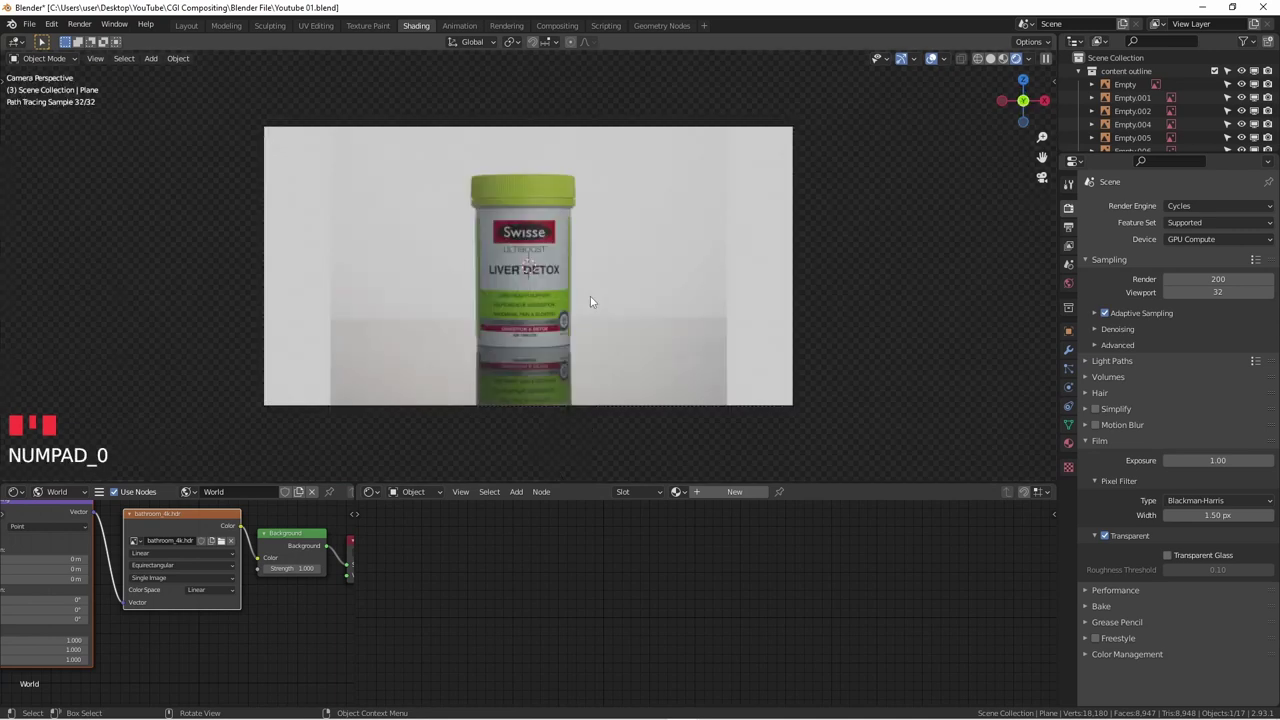
{"action": "scroll", "coordinate": [528, 252], "scroll_direction": "up", "scroll_amount": 3}
{"action": "scroll", "coordinate": [538, 256], "scroll_direction": "down", "scroll_amount": 2}
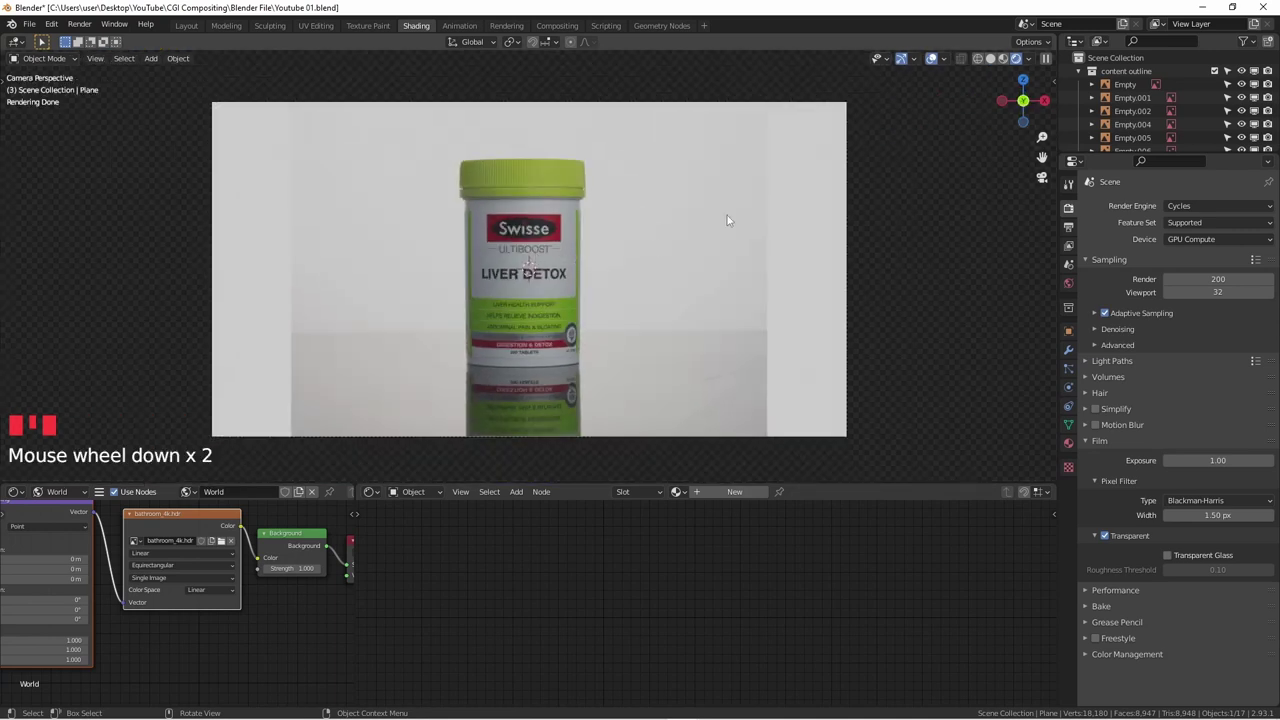
- Select the Plane in the collapsed Outliner and start moving it down below the bottle
{"action": "left_click", "coordinate": [1092, 71]}
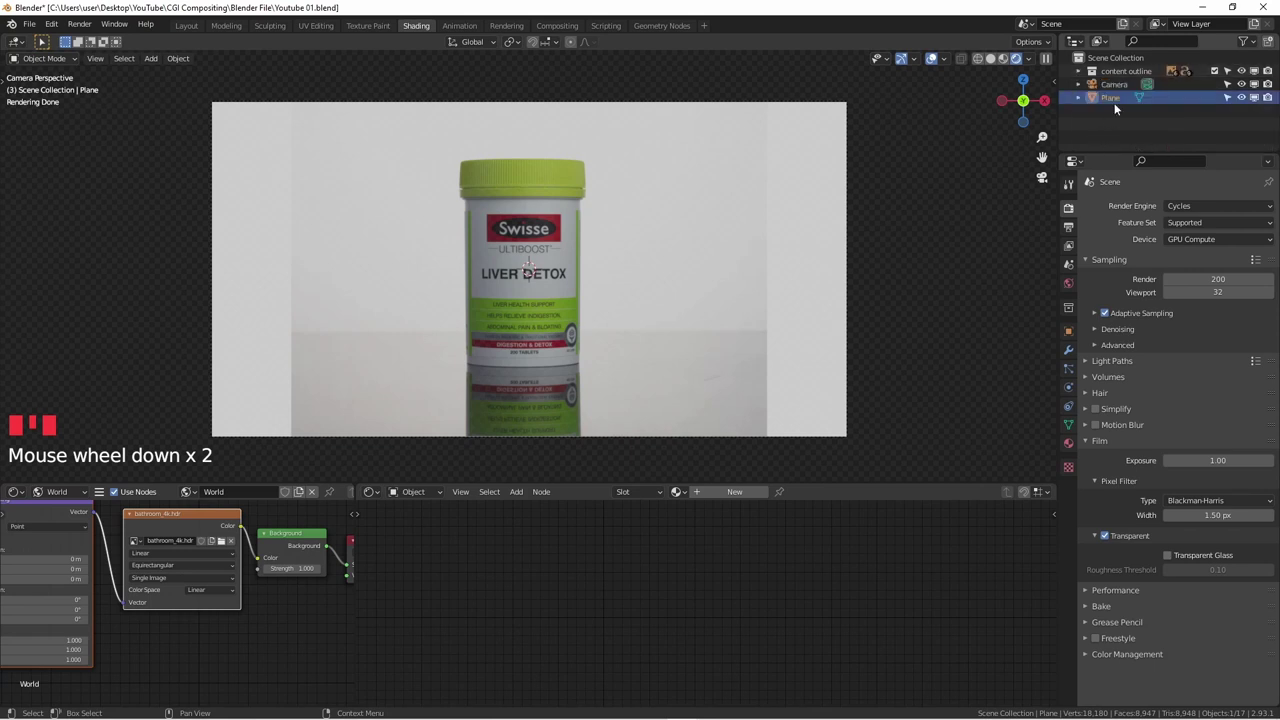
{"action": "left_click", "coordinate": [1112, 85]}
{"action": "left_click", "coordinate": [1112, 85]}
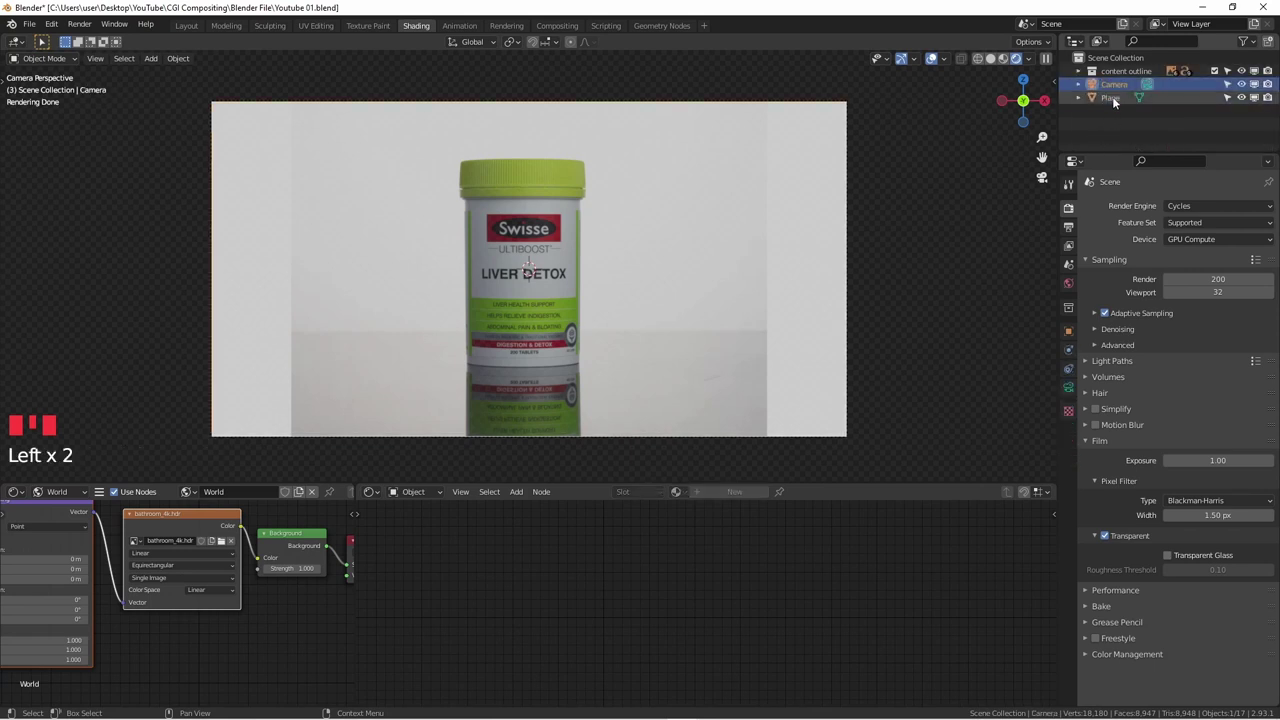
{"action": "left_click", "coordinate": [1116, 95]}
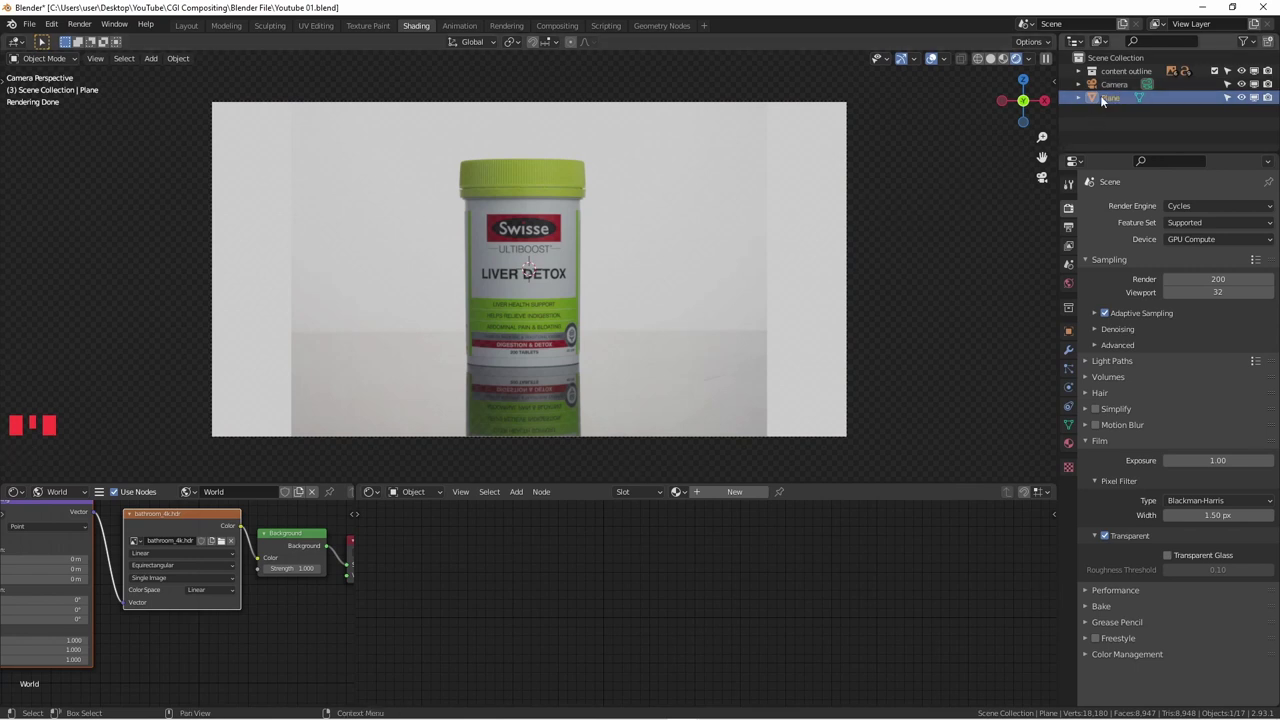
{"action": "left_click", "coordinate": [1100, 95]}
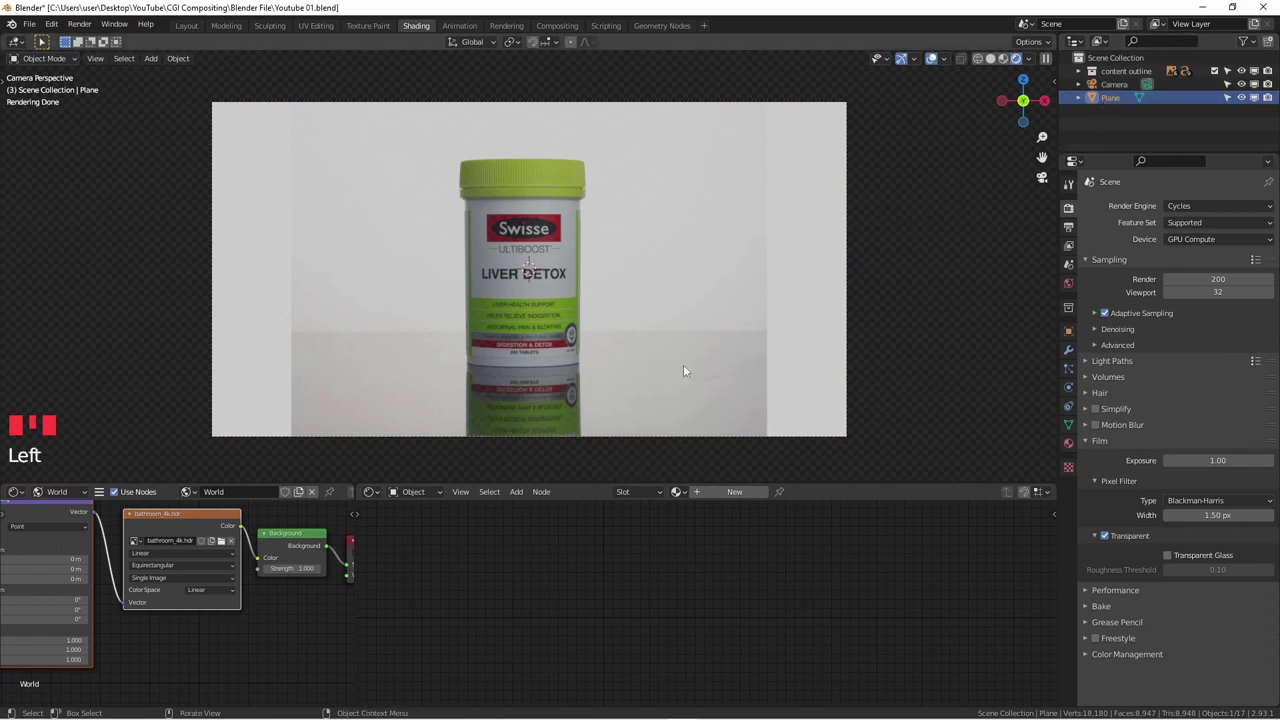
{"action": "key", "text": "s"}
{"action": "right_click", "coordinate": [757, 376]}
{"action": "key", "text": "g"}
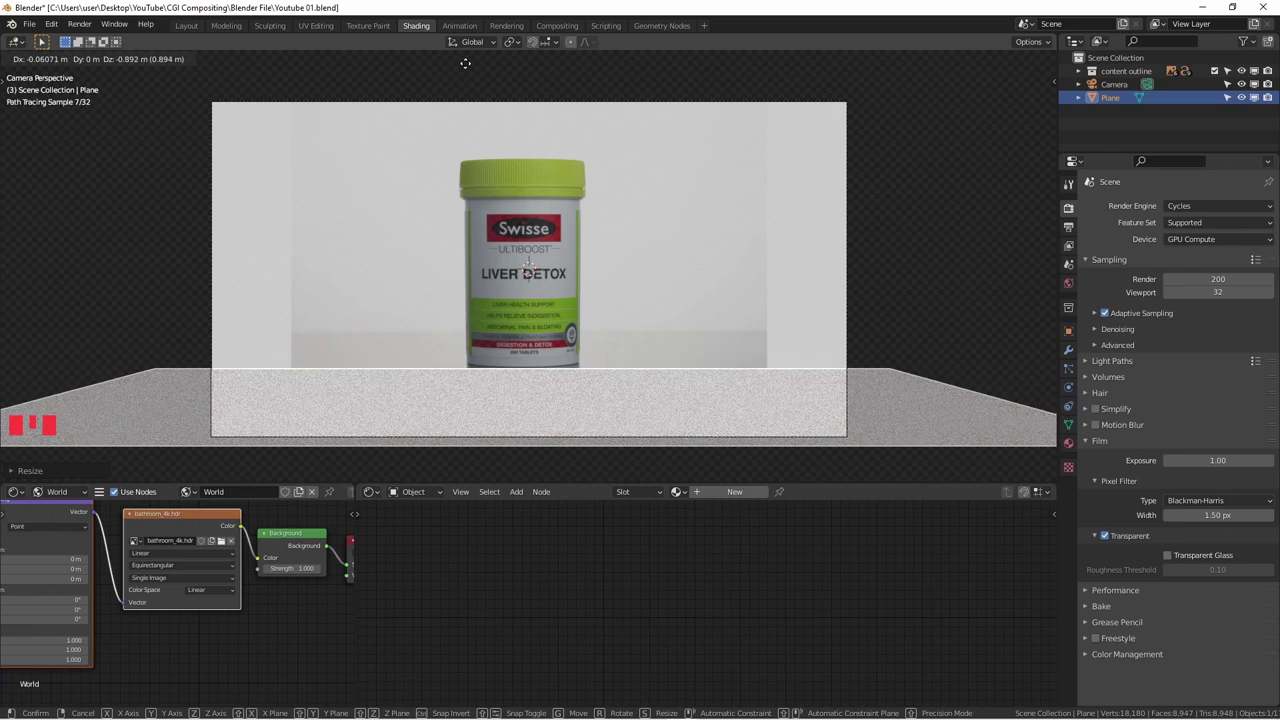
- Confirm the plane's lowered position under the bottle and recentre the camera frame
{"action": "left_click", "coordinate": [465, 63]}
{"action": "scroll", "coordinate": [597, 354], "scroll_direction": "up", "scroll_amount": 4}
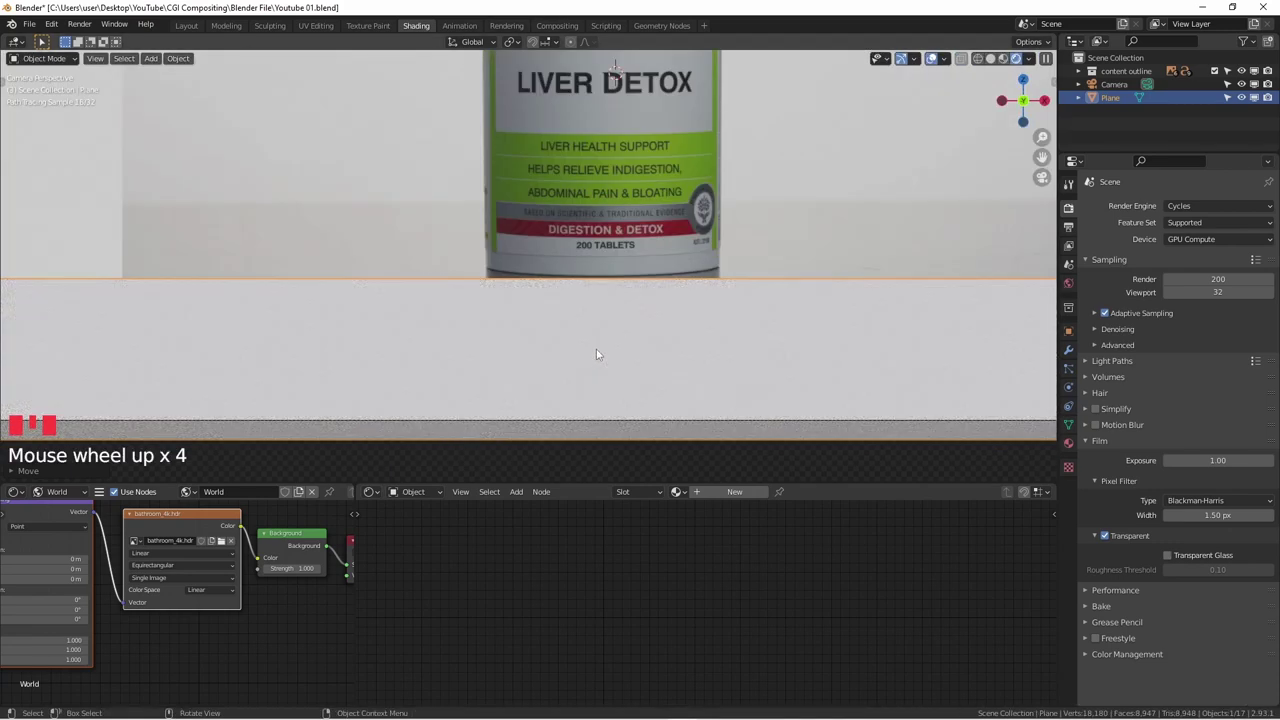
{"action": "scroll", "coordinate": [597, 354], "scroll_direction": "up", "scroll_amount": 3}
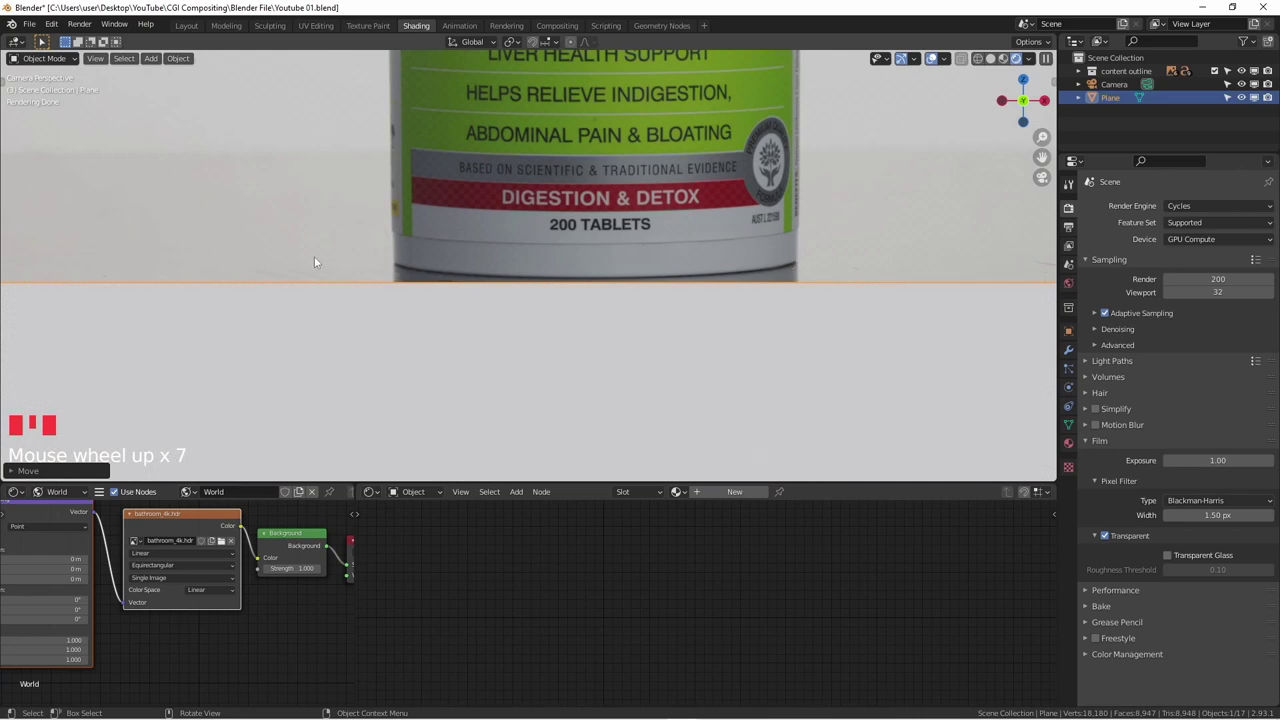
{"action": "scroll", "coordinate": [508, 286], "scroll_direction": "down", "scroll_amount": 5}
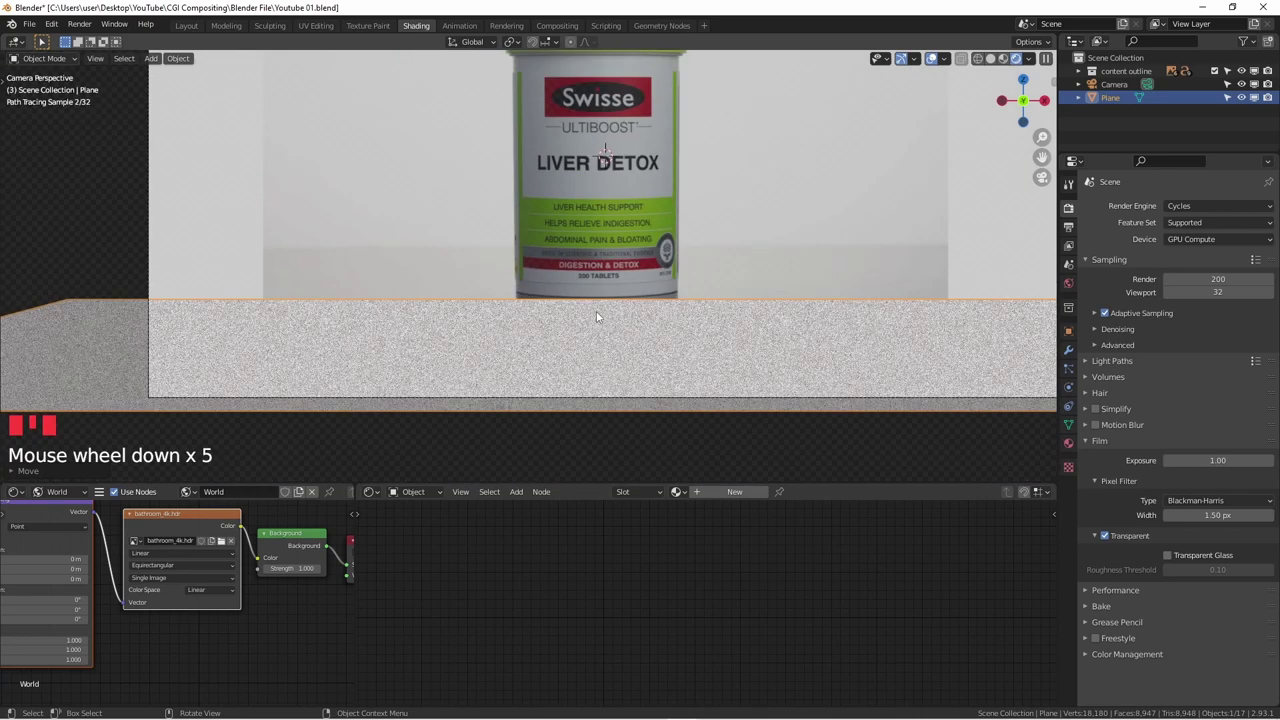
{"action": "middle_click_drag", "start_coordinate": [600, 314], "coordinate": [338, 297], "text": "shift"}
{"action": "scroll", "coordinate": [363, 289], "scroll_direction": "down", "scroll_amount": 3}
{"action": "middle_click_drag", "start_coordinate": [535, 332], "coordinate": [631, 338], "text": "shift"}
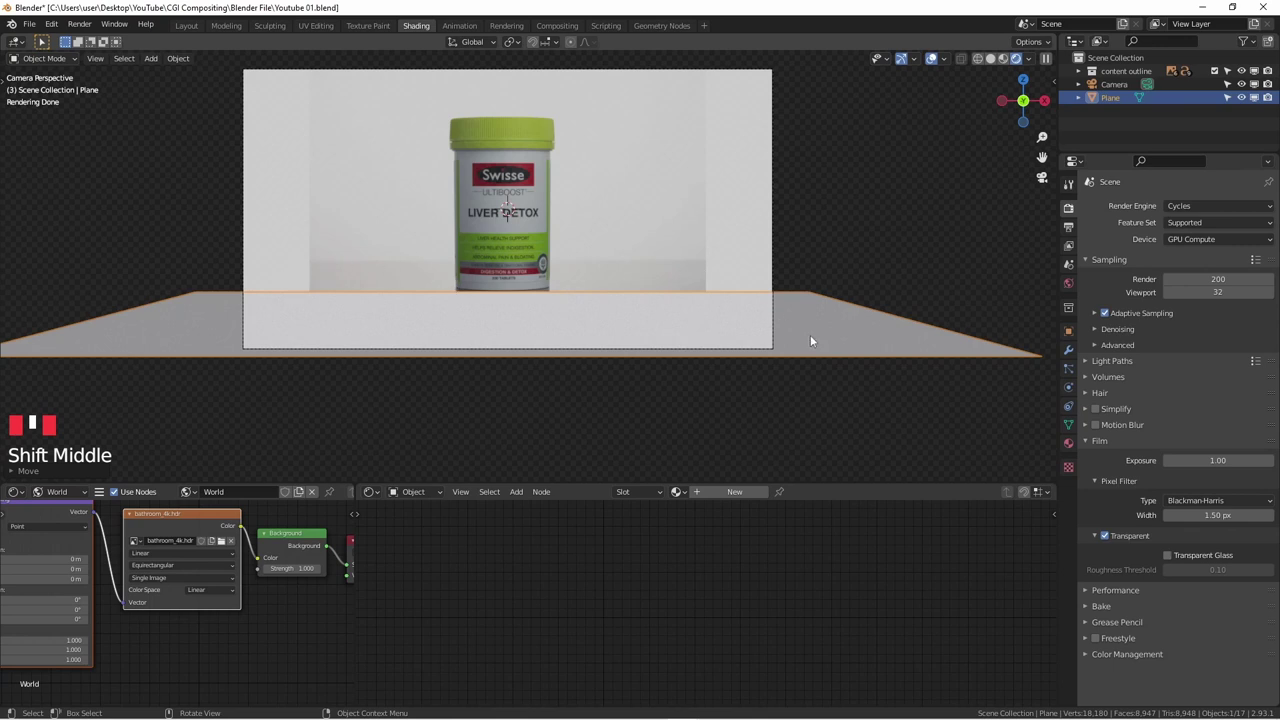
- Adjust the plane's height along Z until it sits level with the bottle's base
{"action": "key", "text": "g"}
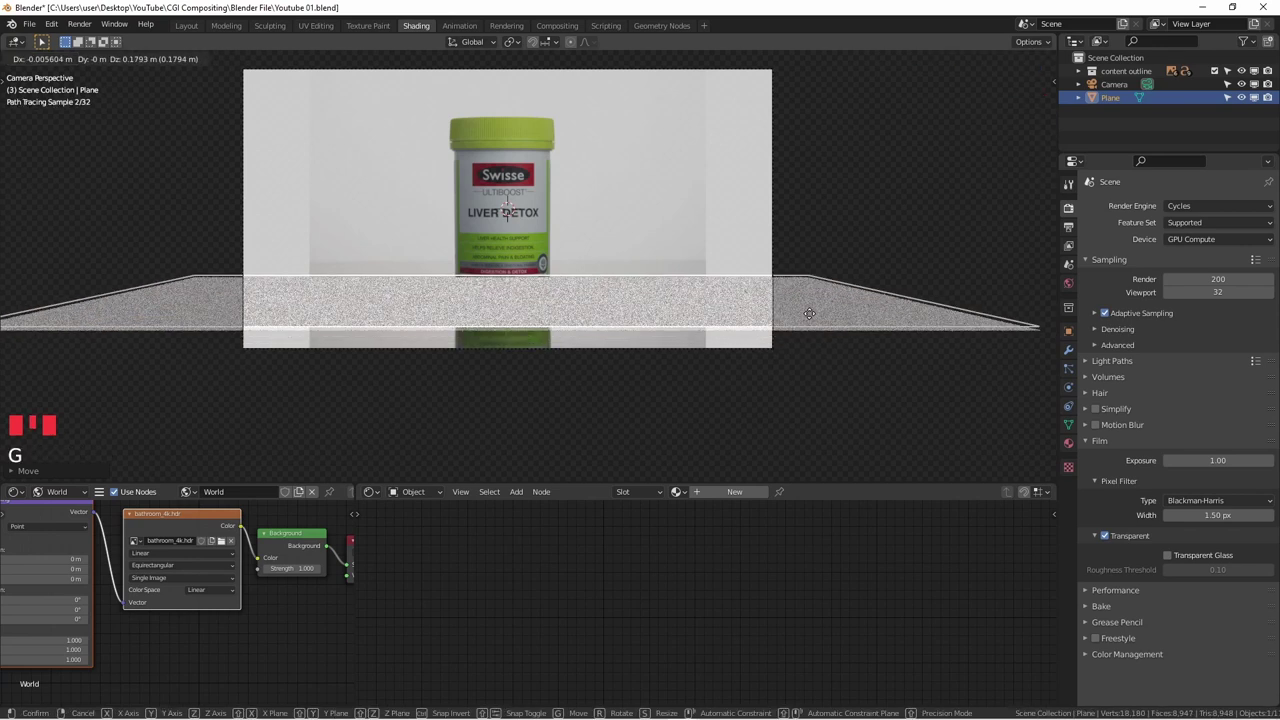
{"action": "left_click", "coordinate": [808, 296]}
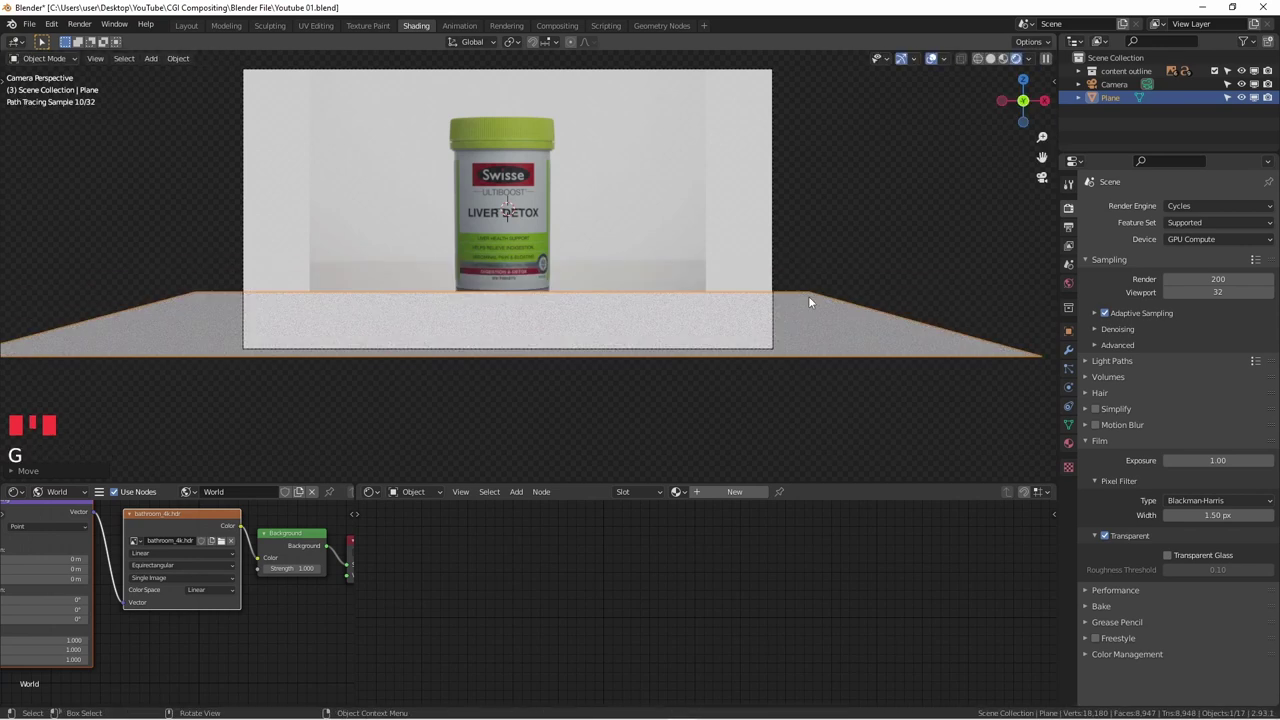
{"action": "scroll", "coordinate": [632, 268], "scroll_direction": "up", "scroll_amount": 3}
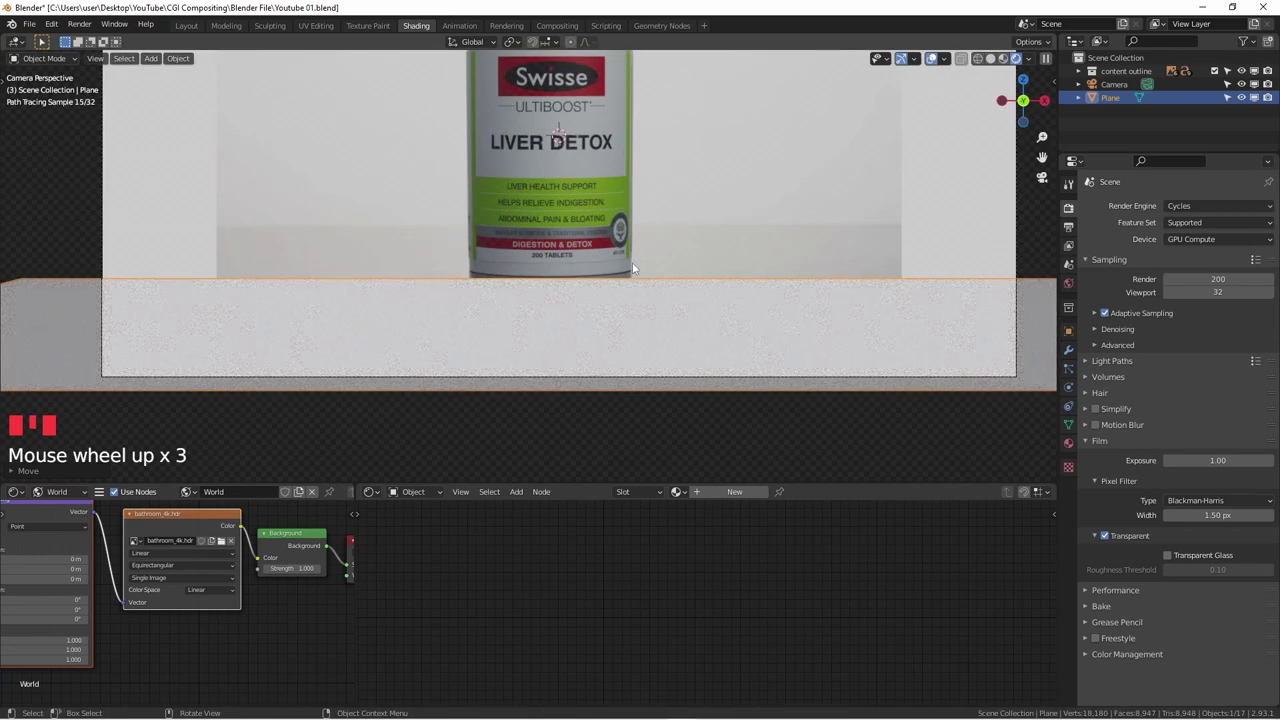
{"action": "scroll", "coordinate": [632, 268], "scroll_direction": "up", "scroll_amount": 7}
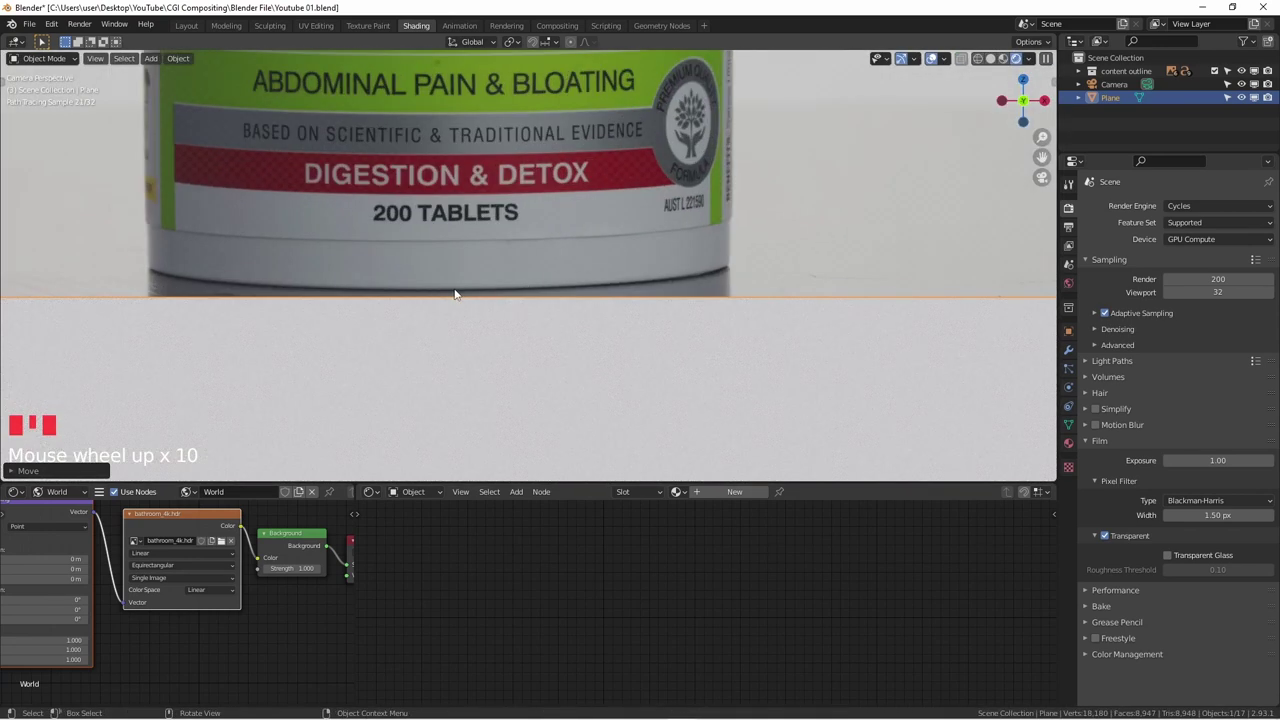
{"action": "key", "text": "g"}
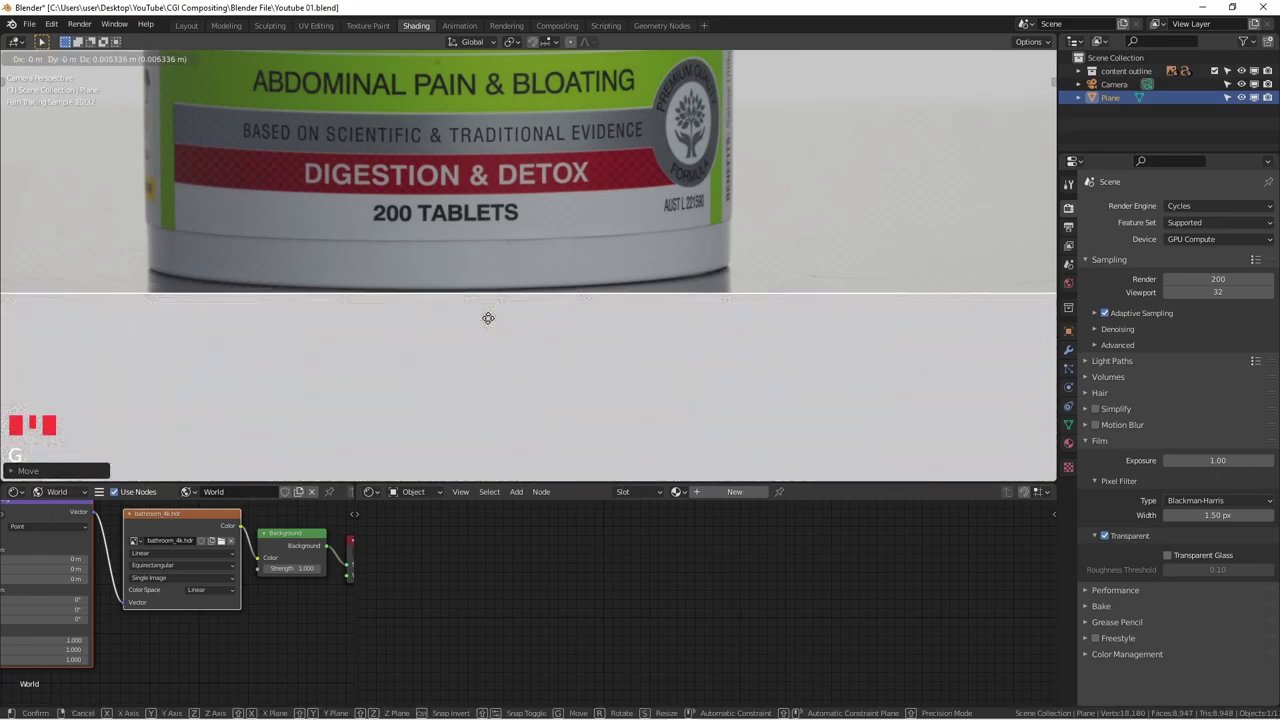
{"action": "key", "text": "z"}
{"action": "left_click", "coordinate": [488, 317]}
{"action": "scroll", "coordinate": [488, 320], "scroll_direction": "down", "scroll_amount": 10}
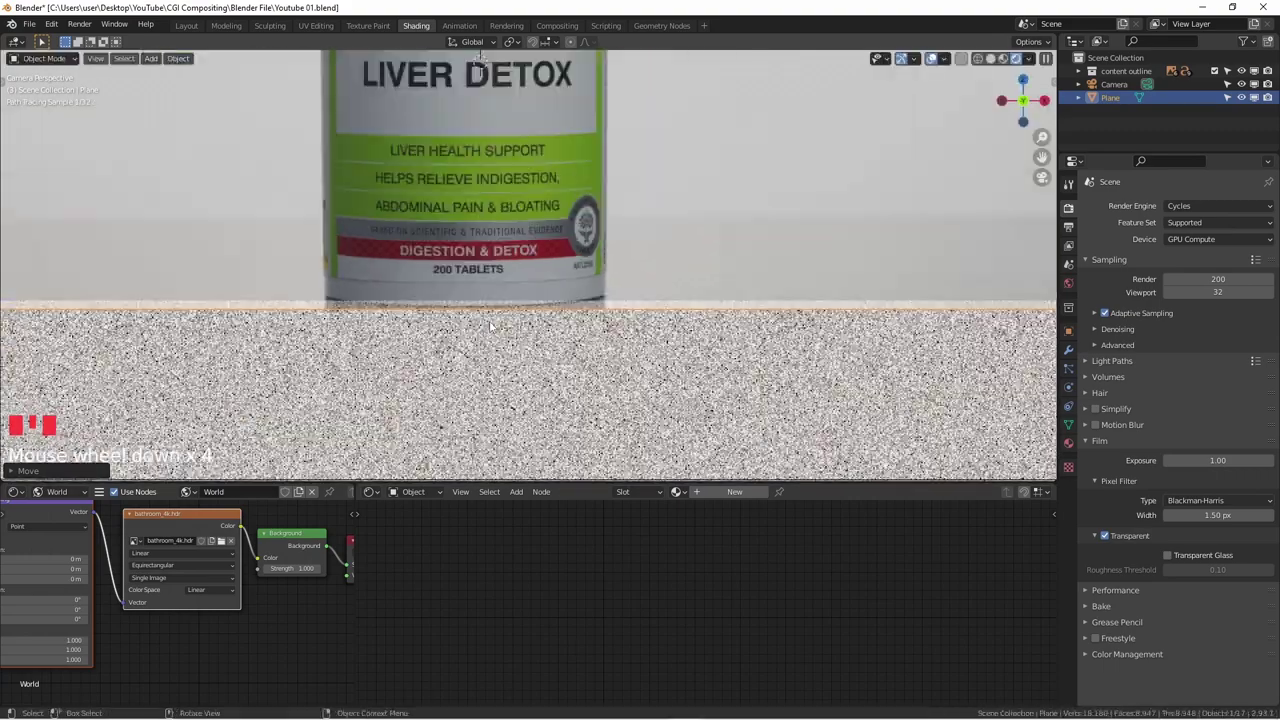
- Scale the plane up by 2.1028 so the floor extends beyond the camera frame
{"action": "key", "text": "s"}
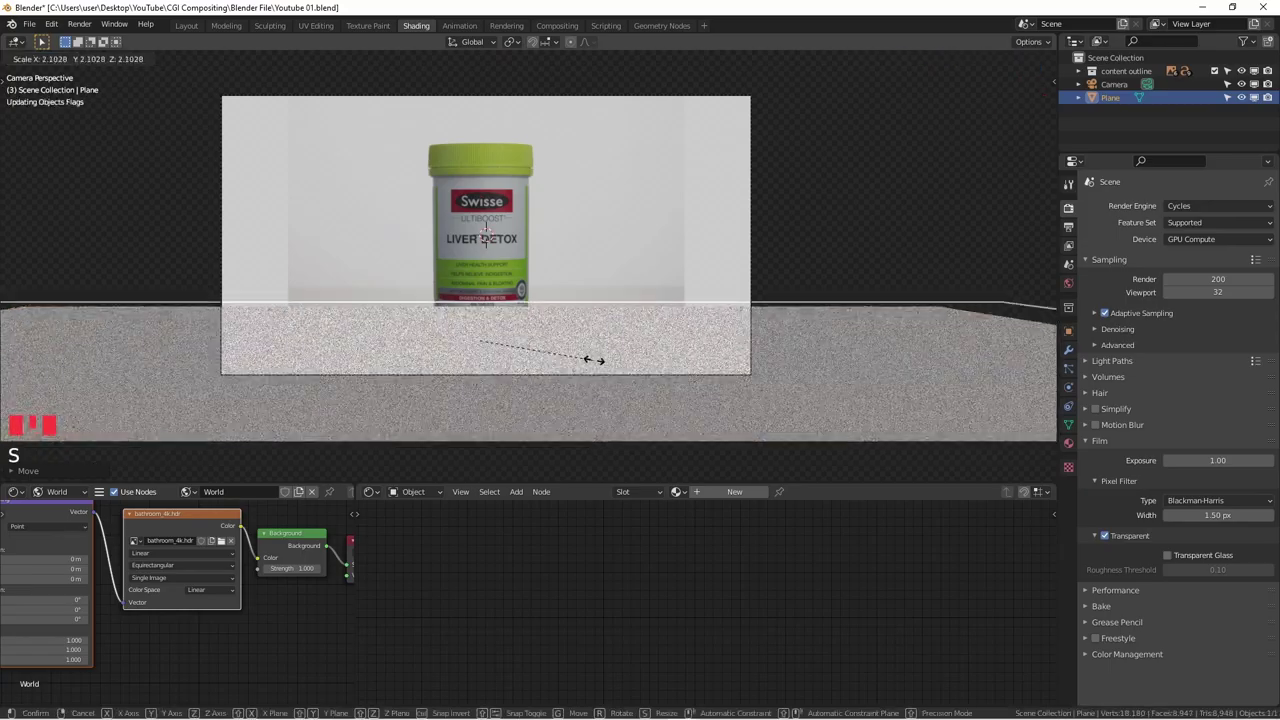
{"action": "left_click", "coordinate": [669, 357]}
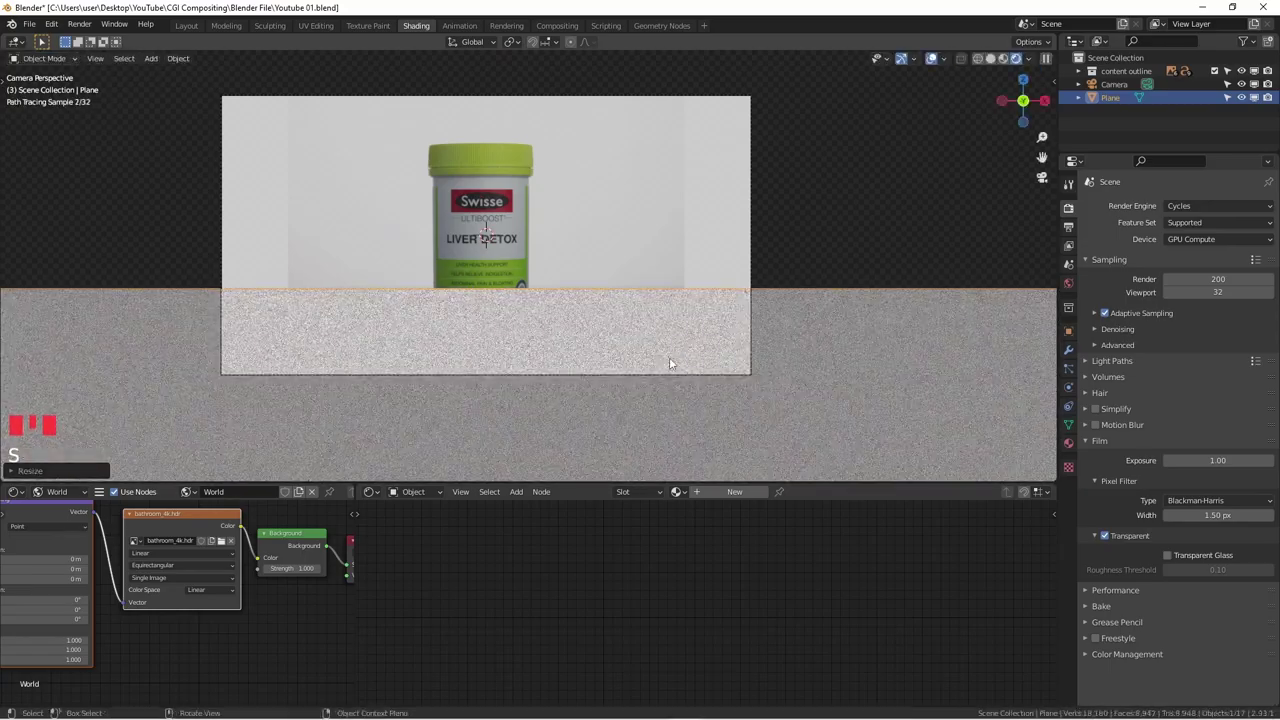
{"action": "scroll", "coordinate": [472, 305], "scroll_direction": "up", "scroll_amount": 3}
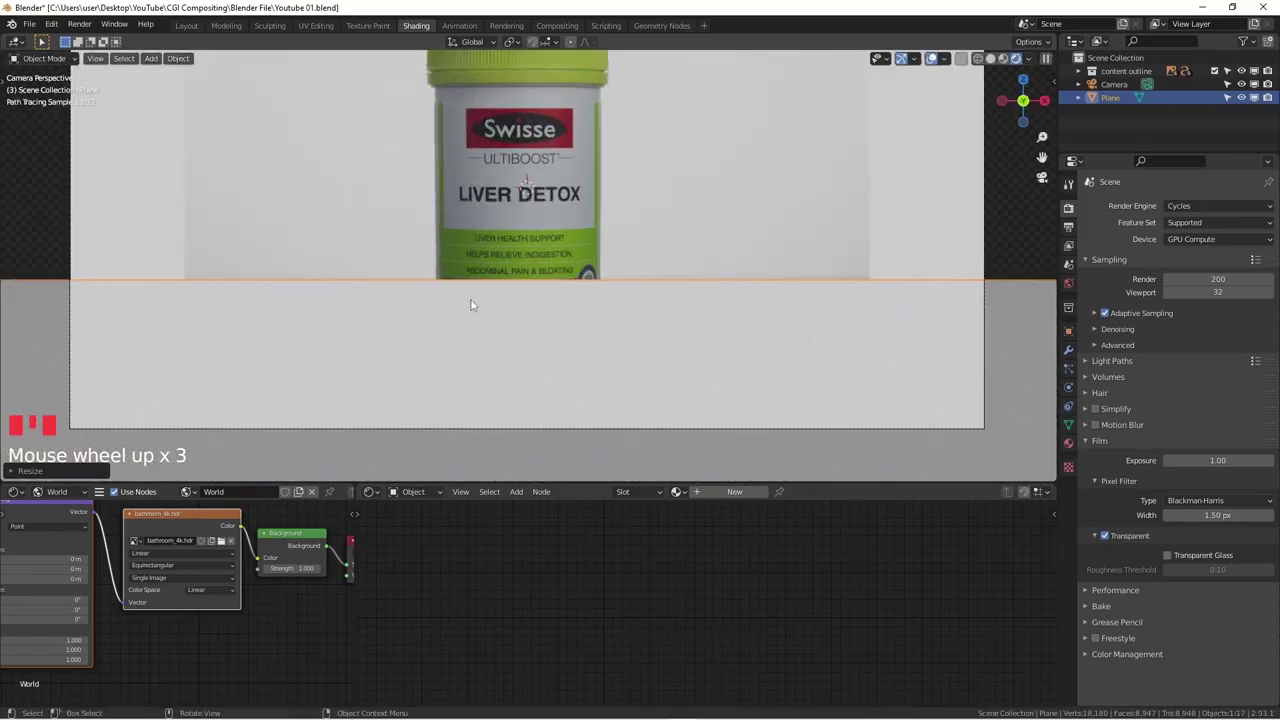
{"action": "scroll", "coordinate": [472, 305], "scroll_direction": "down", "scroll_amount": 3}
{"action": "middle_click_drag", "start_coordinate": [472, 305], "coordinate": [355, 366], "text": "shift"}
{"action": "scroll", "coordinate": [531, 353], "scroll_direction": "down", "scroll_amount": 3}
{"action": "mouse_move", "coordinate": [560, 366]}
{"action": "middle_mouse_down", "text": "shift"}
{"action": "mouse_move", "coordinate": [609, 317]}
{"action": "mouse_move", "coordinate": [531, 362]}
{"action": "mouse_move", "coordinate": [579, 381]}
{"action": "middle_mouse_up", "text": "shift"}
{"action": "scroll", "coordinate": [531, 362], "scroll_direction": "down", "scroll_amount": 5}
{"action": "scroll", "coordinate": [531, 362], "scroll_direction": "down", "scroll_amount": 4}
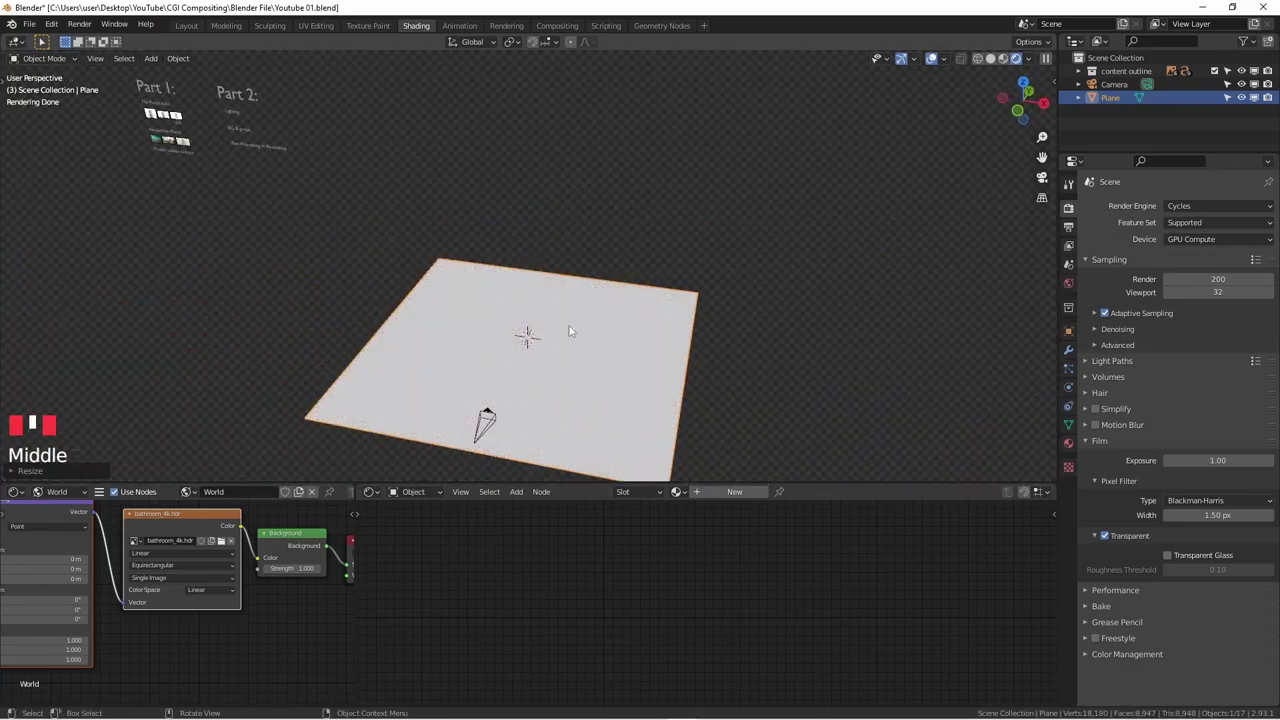
- Frame the jar through the scene camera and deselect the ground plane
{"action": "key", "text": "KP_1"}
{"action": "scroll", "coordinate": [535, 330], "scroll_direction": "up", "scroll_amount": 6}
{"action": "key", "text": "KP_0"}
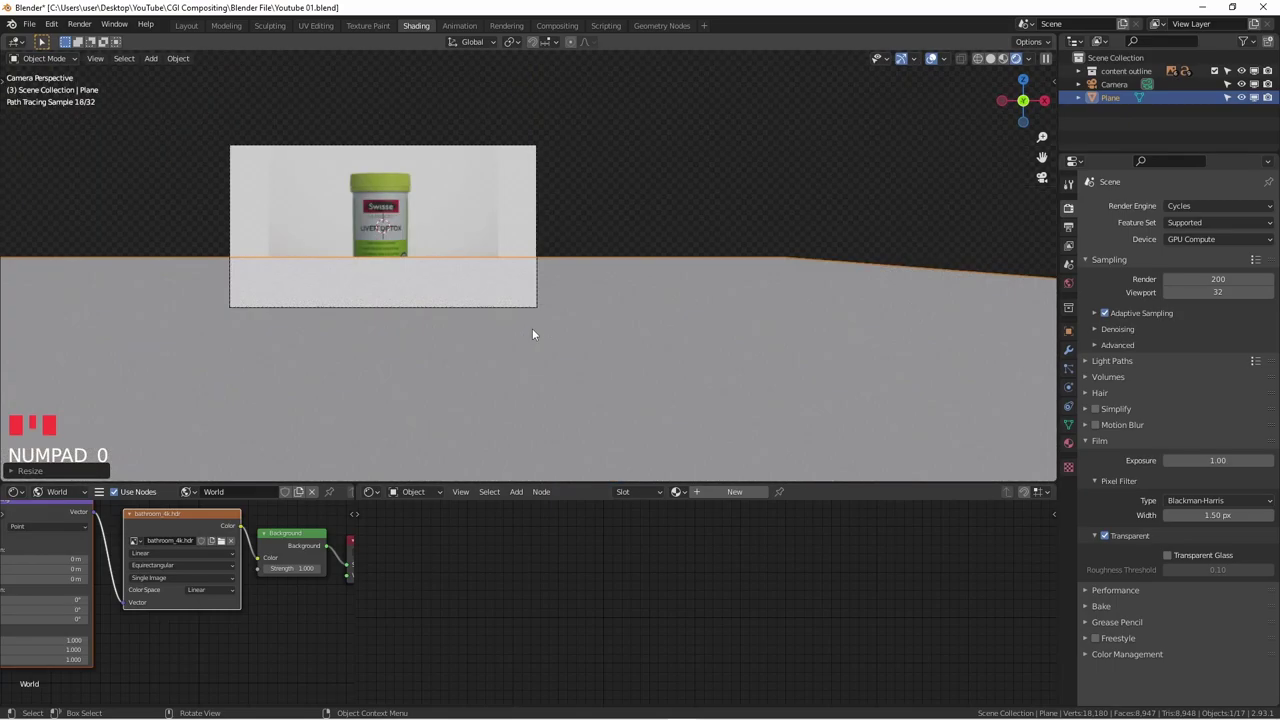
{"action": "scroll", "coordinate": [363, 326], "scroll_direction": "up", "scroll_amount": 5}
{"action": "middle_click_drag", "start_coordinate": [363, 326], "coordinate": [474, 455], "text": "shift"}
{"action": "scroll", "coordinate": [486, 232], "scroll_direction": "down", "scroll_amount": 2}
{"action": "middle_click_drag", "start_coordinate": [486, 232], "coordinate": [412, 158], "text": "shift"}
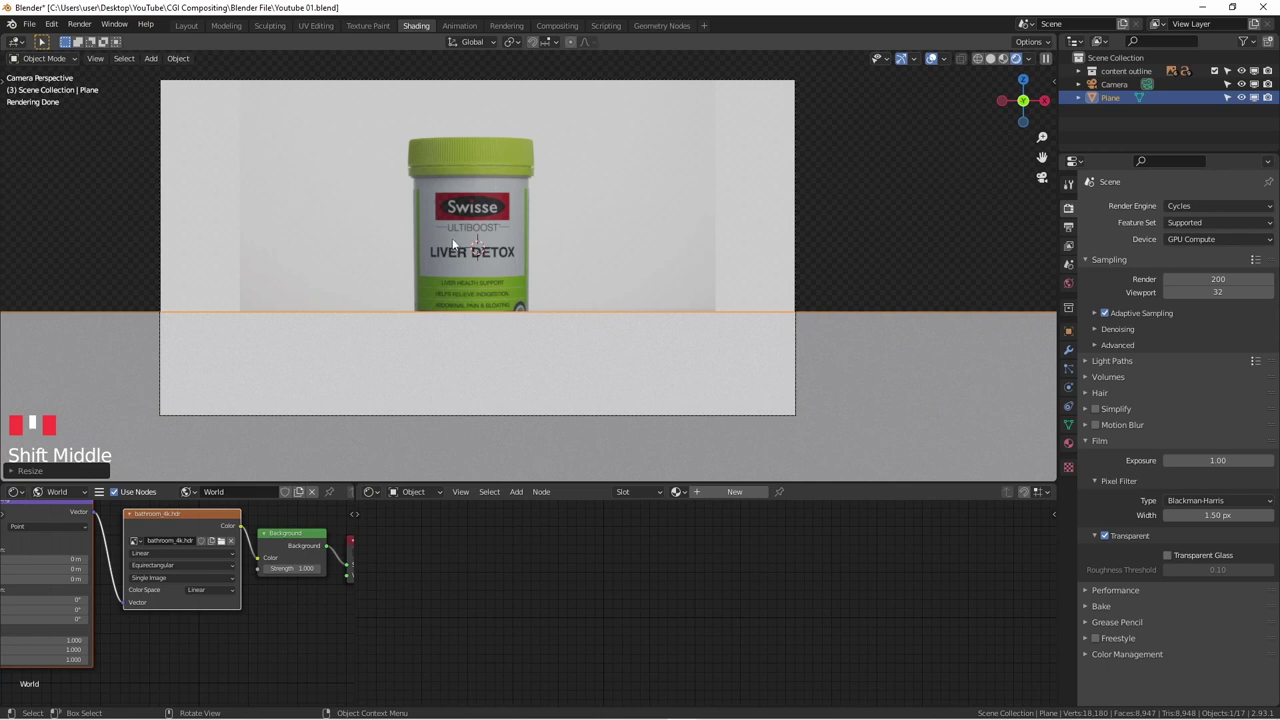
{"action": "scroll", "coordinate": [453, 244], "scroll_direction": "up", "scroll_amount": 2}
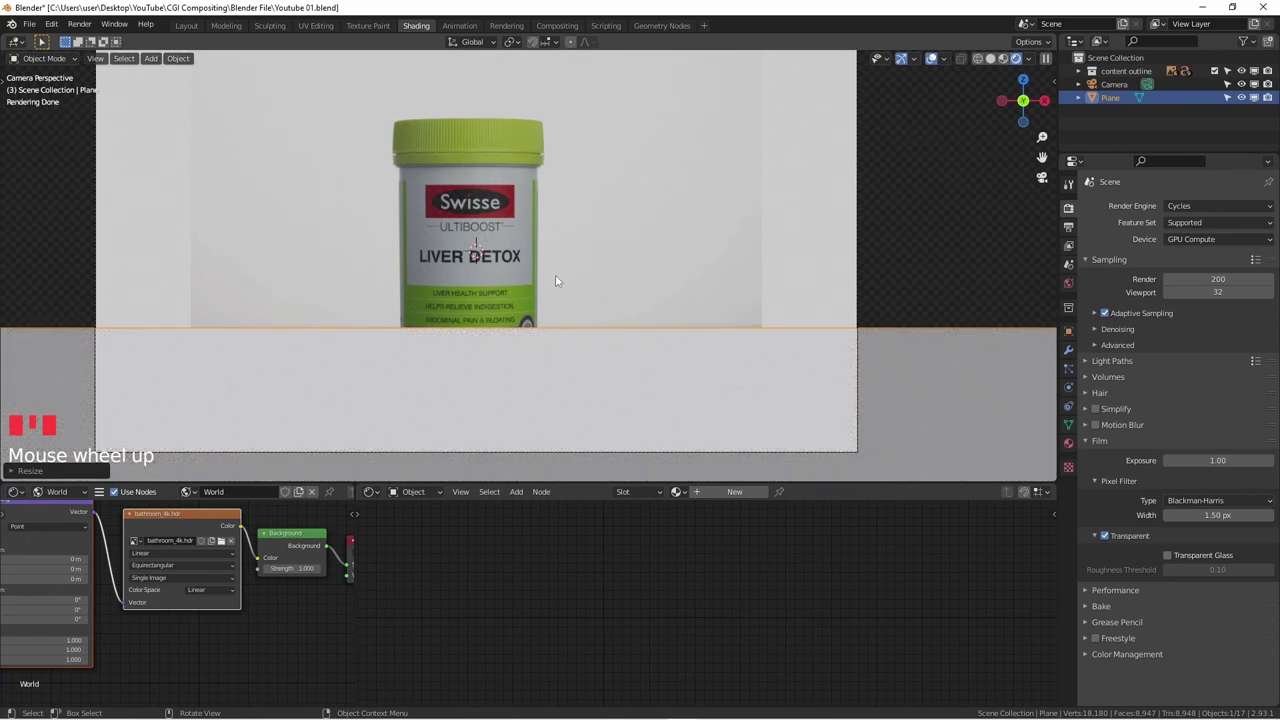
{"action": "scroll", "coordinate": [556, 281], "scroll_direction": "down", "scroll_amount": 2}
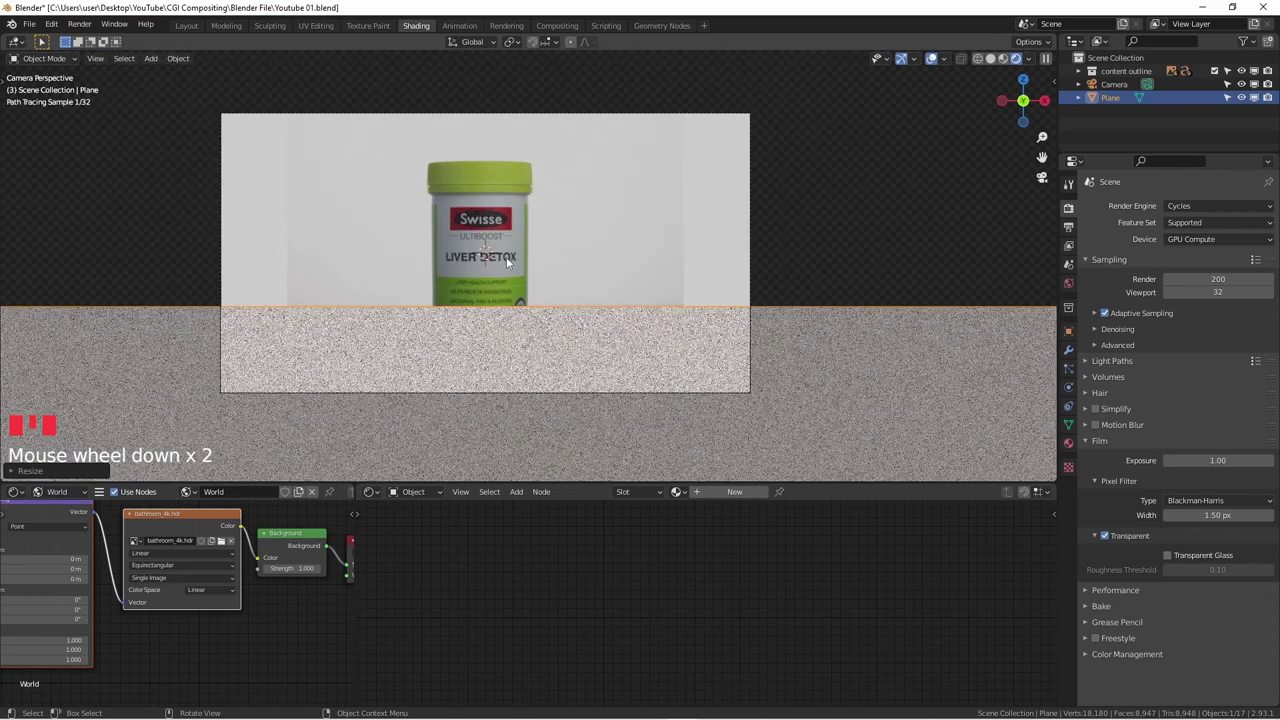
{"action": "middle_click_drag", "start_coordinate": [556, 281], "coordinate": [527, 231], "text": "shift"}
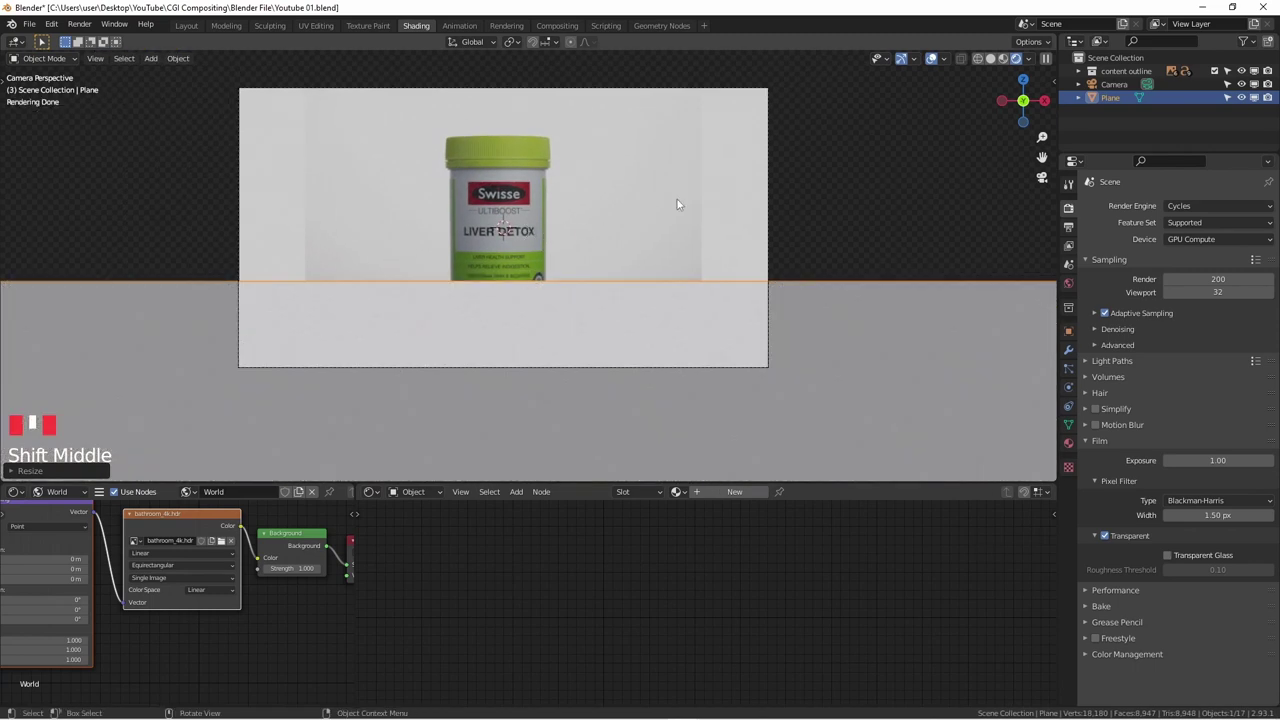
{"action": "left_click", "coordinate": [834, 196]}
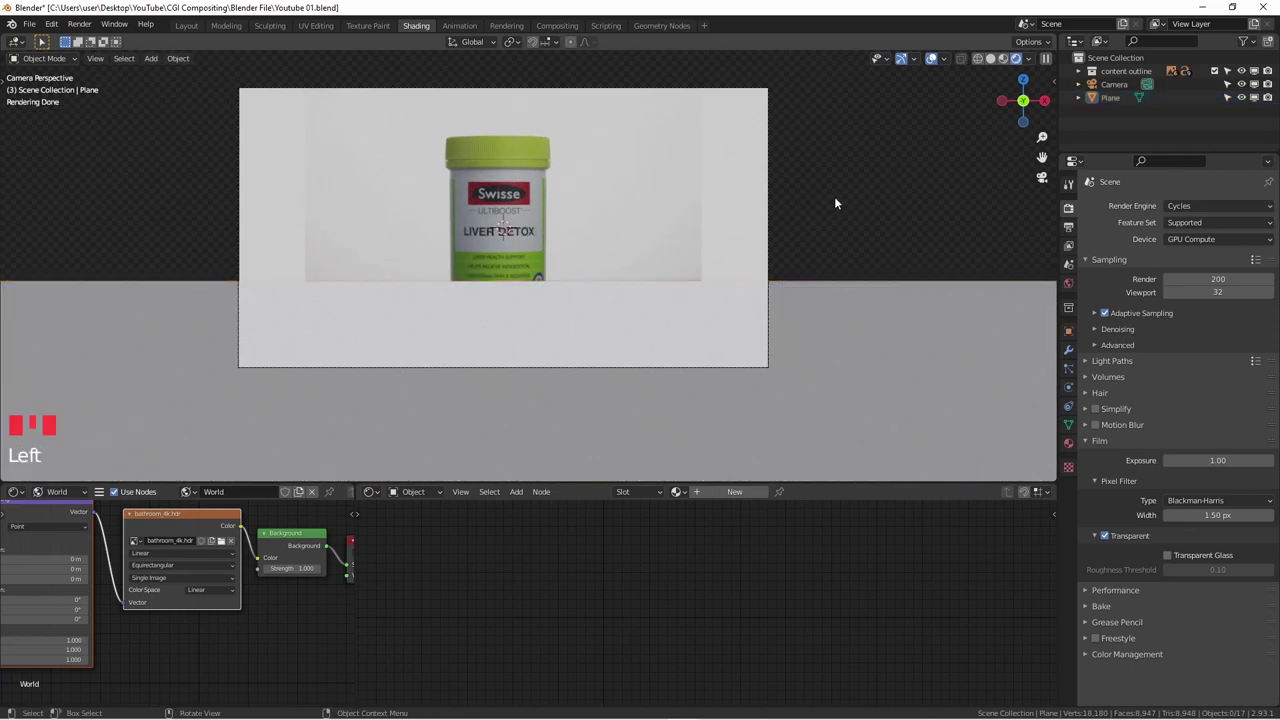
- Switch to solid shading, add a cylinder mesh and scale it down
{"action": "left_click", "coordinate": [990, 58]}
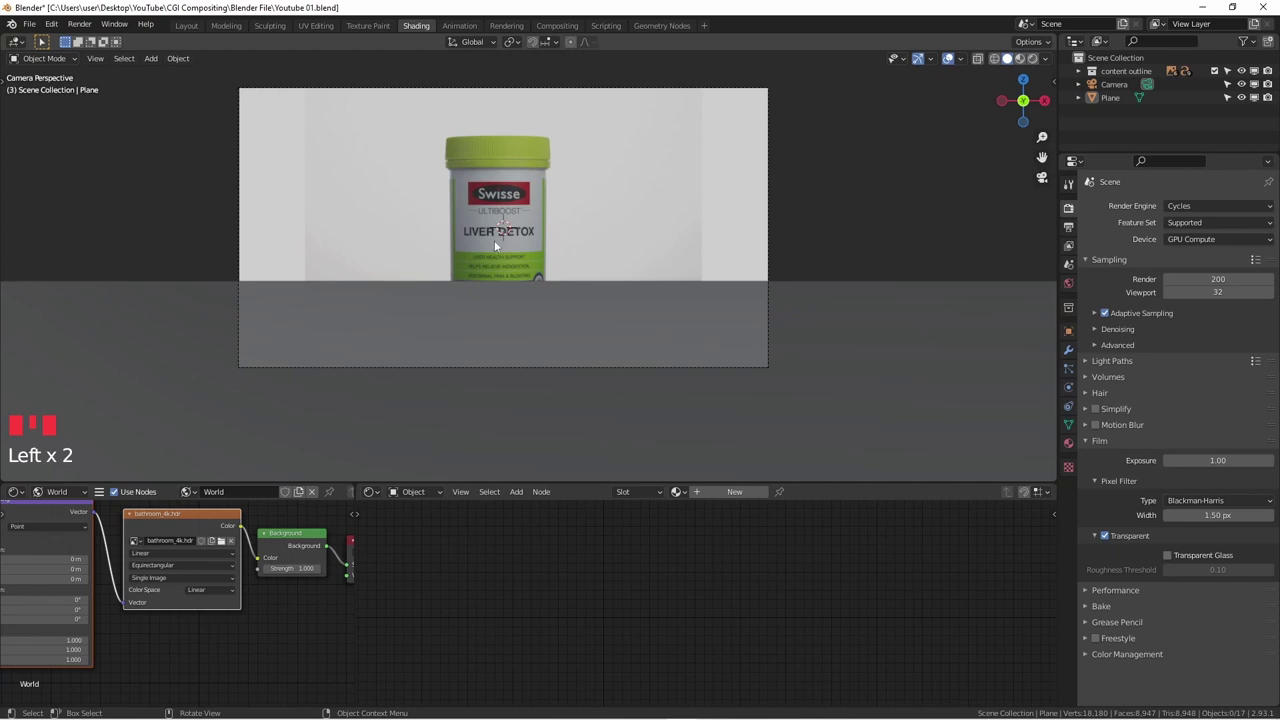
{"action": "key", "text": "shift+a"}
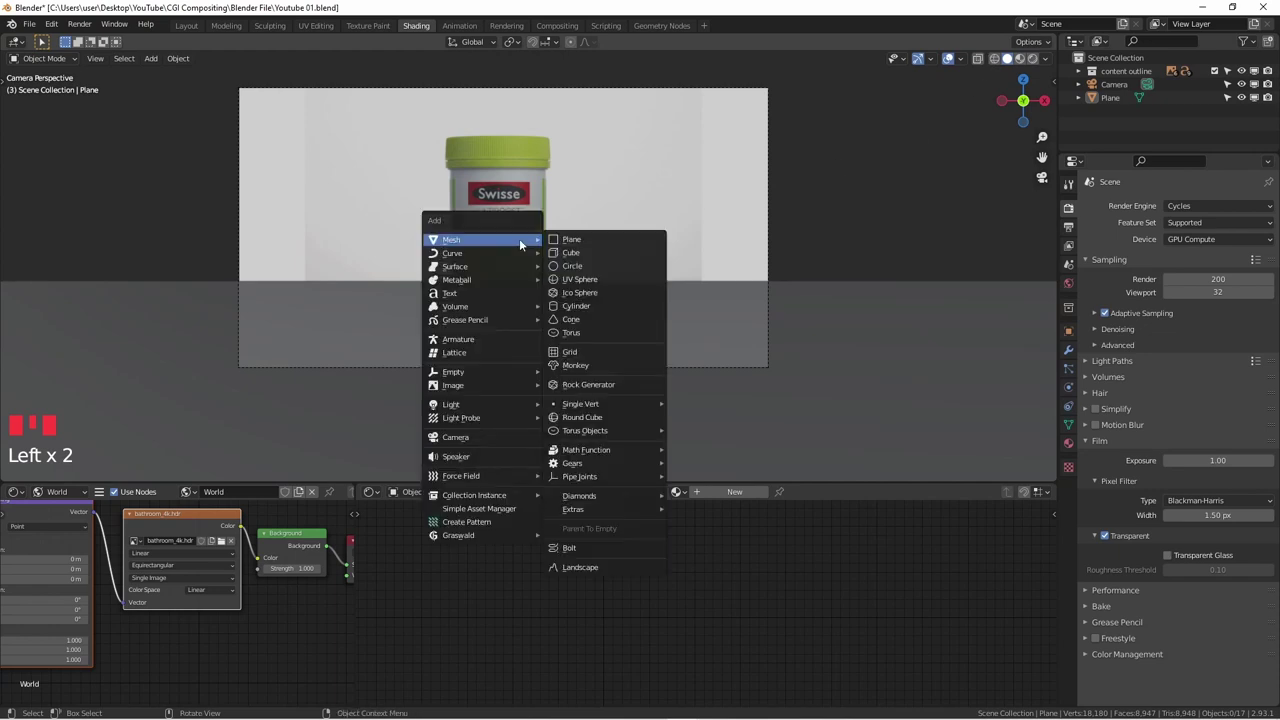
{"action": "mouse_move", "coordinate": [506, 239]}
{"action": "left_click", "coordinate": [577, 307]}
{"action": "key", "text": "s"}
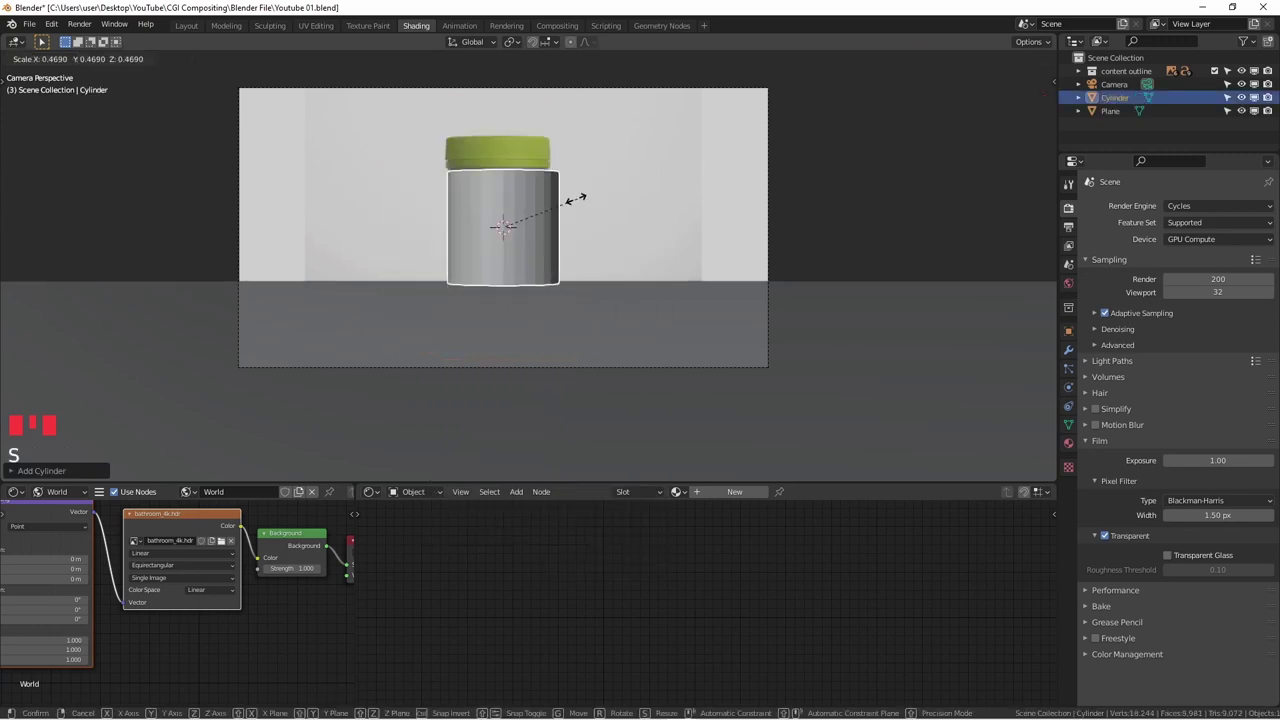
{"action": "left_click", "coordinate": [549, 208]}
- Move the cylinder along X over the jar, shrink it slightly, and edit it in X-ray
{"action": "scroll", "coordinate": [549, 208], "scroll_direction": "up", "scroll_amount": 7}
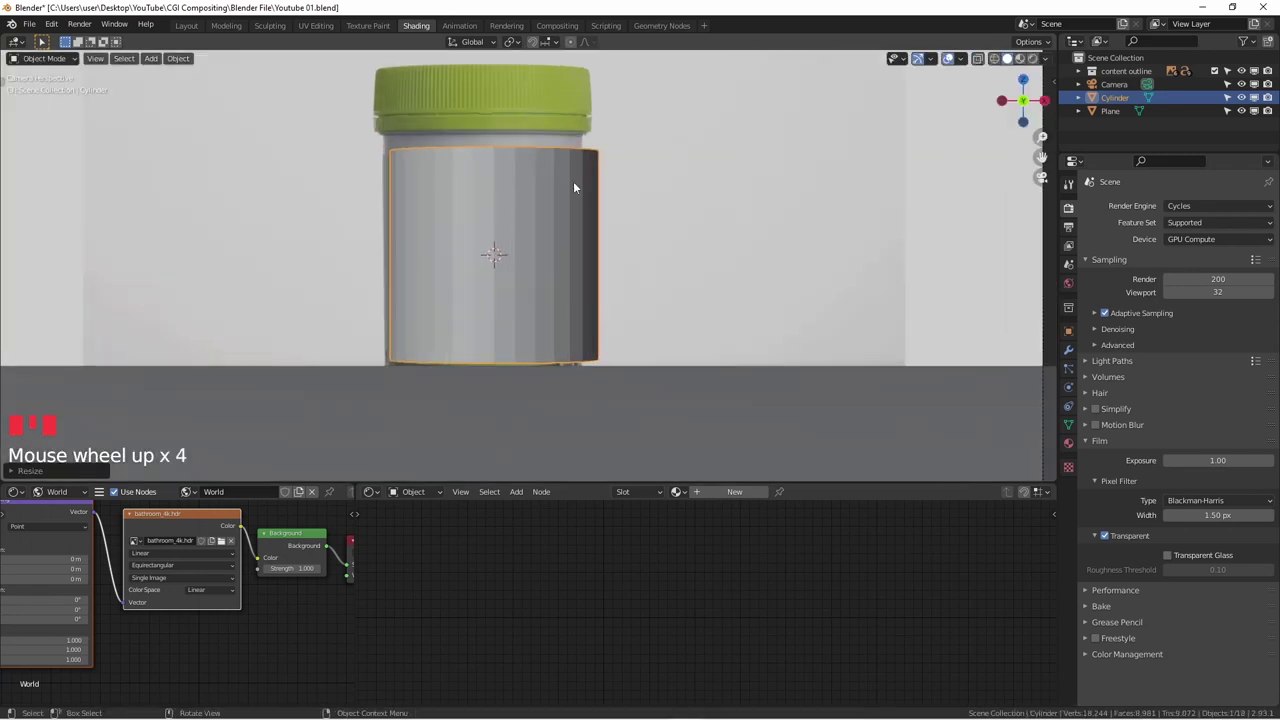
{"action": "key", "text": "g"}
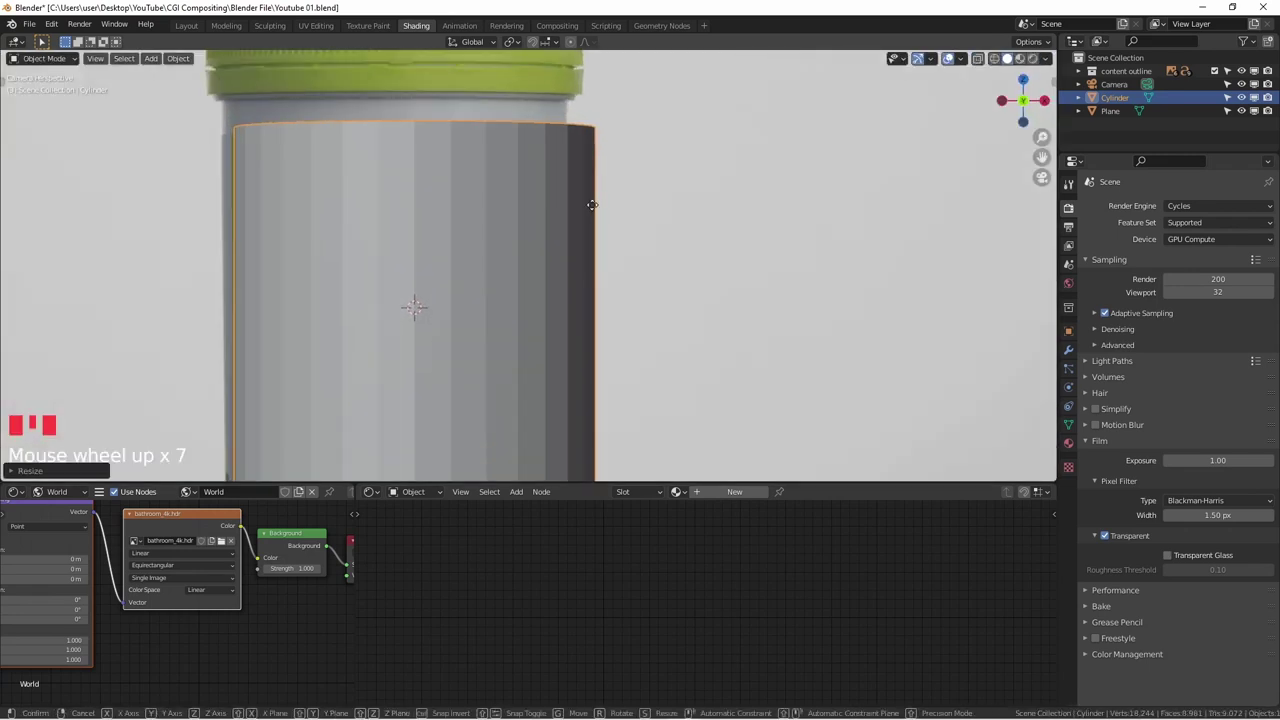
{"action": "key", "text": "x"}
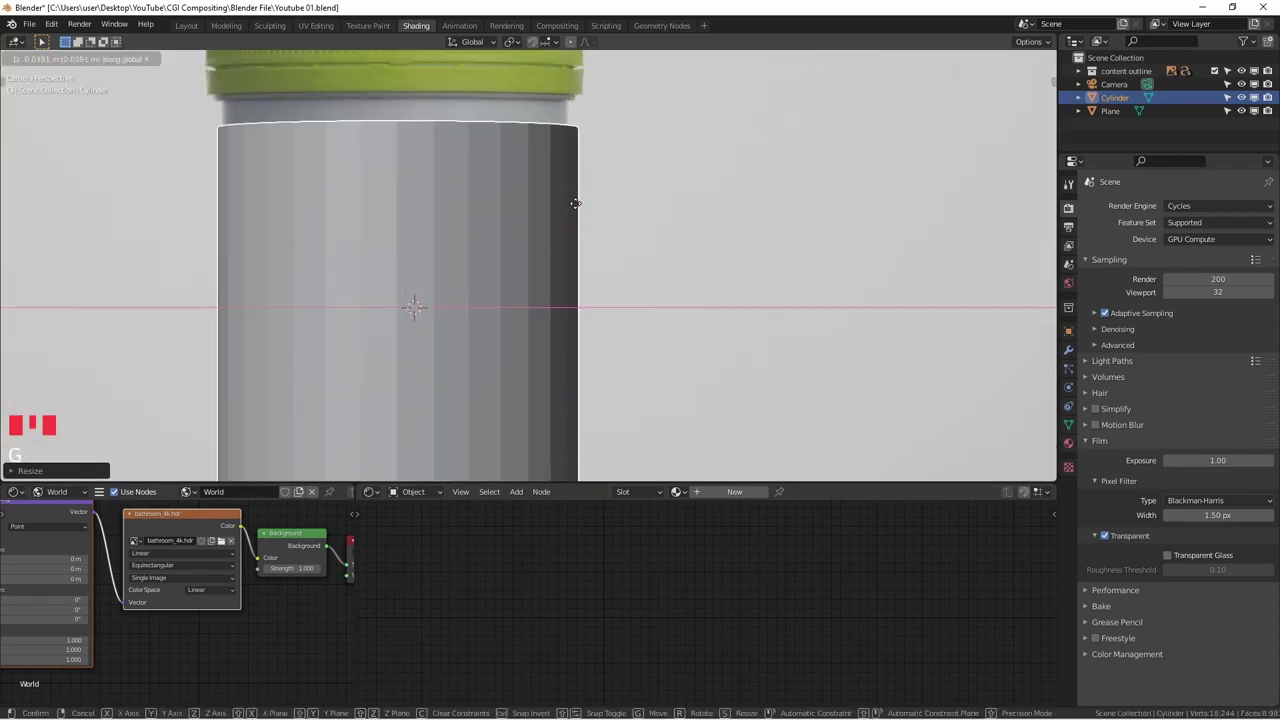
{"action": "left_click", "coordinate": [578, 208]}
{"action": "key", "text": "s"}
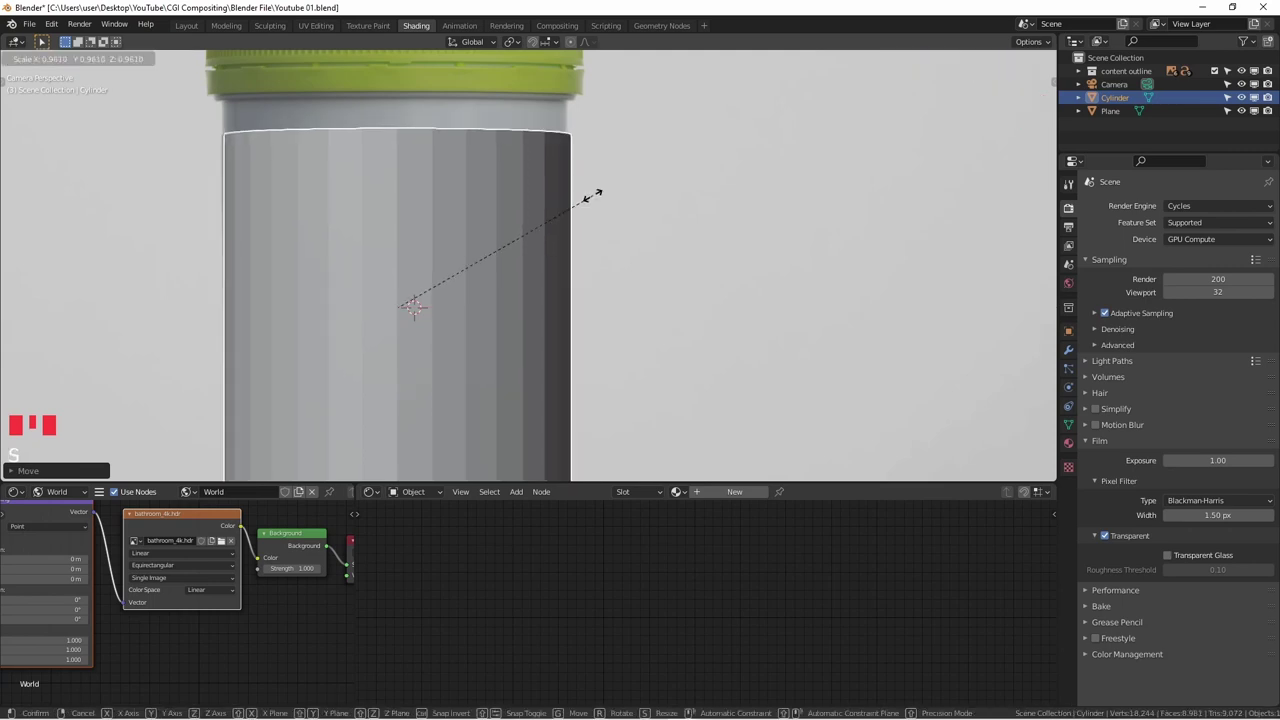
{"action": "left_click", "coordinate": [590, 195]}
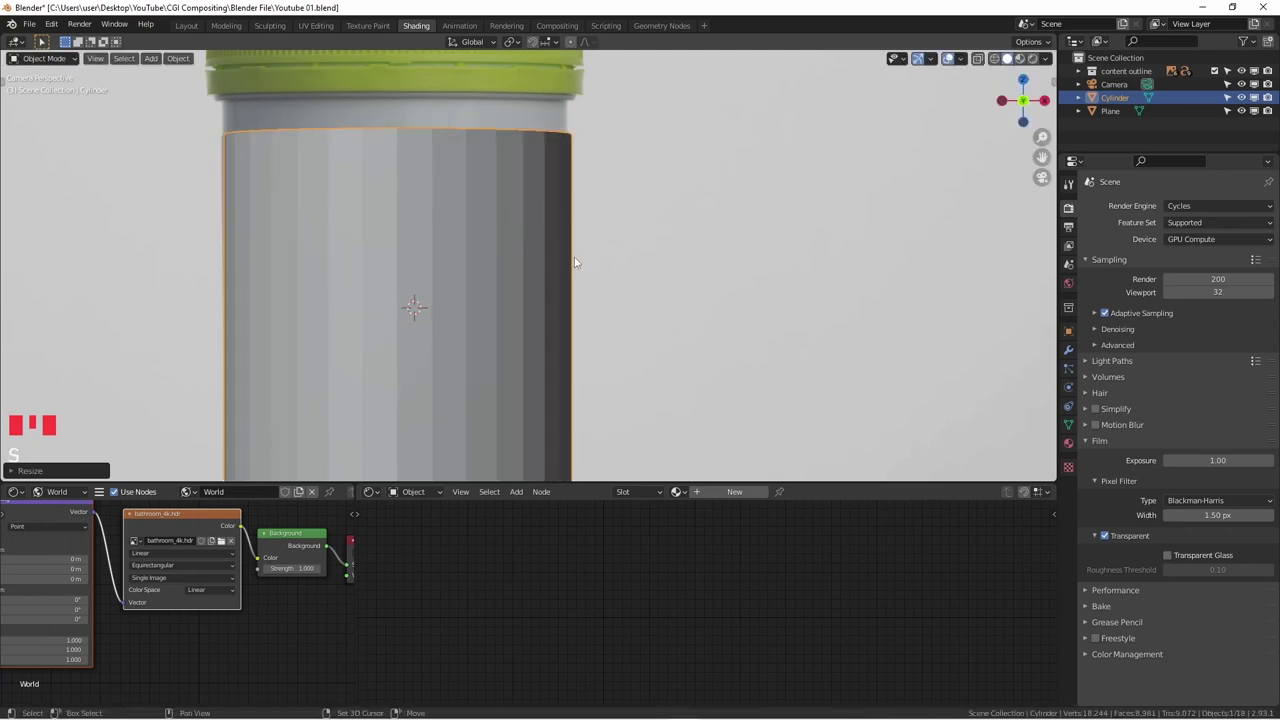
{"action": "scroll", "coordinate": [576, 270], "scroll_direction": "down", "scroll_amount": 5}
{"action": "middle_click_drag", "start_coordinate": [576, 282], "coordinate": [620, 268], "text": "shift"}
{"action": "scroll", "coordinate": [524, 261], "scroll_direction": "up", "scroll_amount": 2}
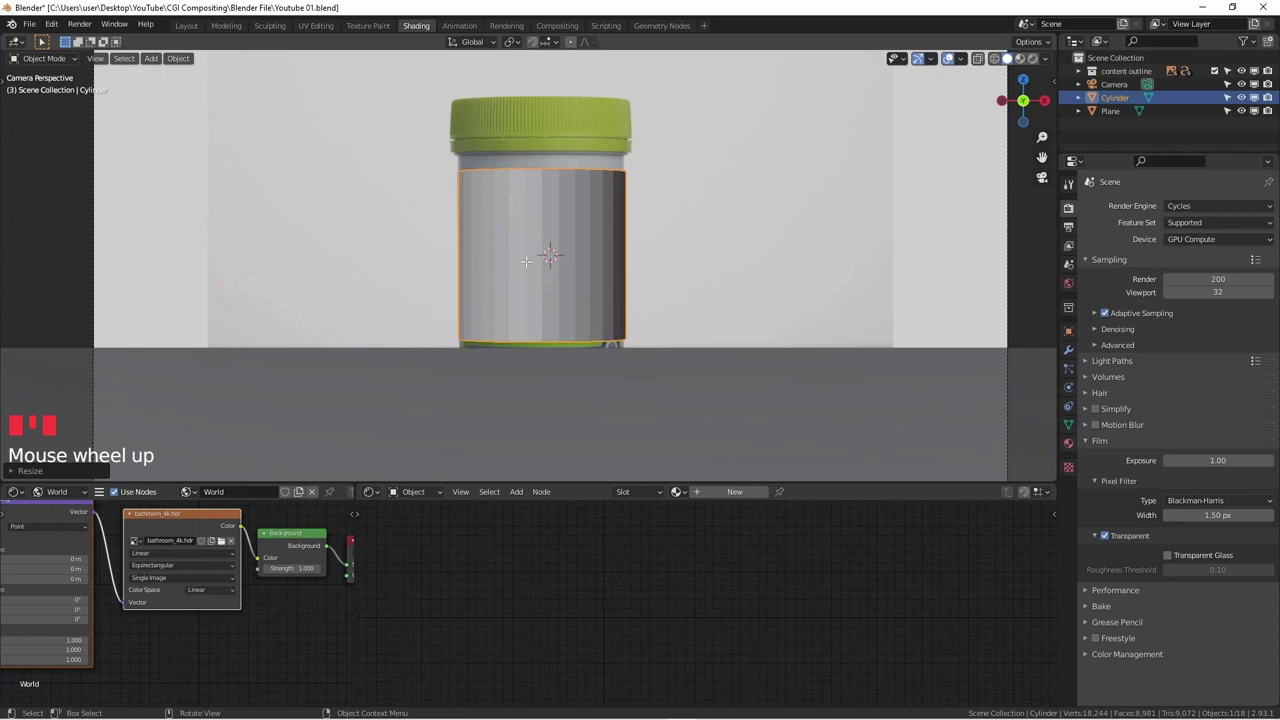
{"action": "key", "text": "Tab"}
{"action": "key", "text": "alt+z"}
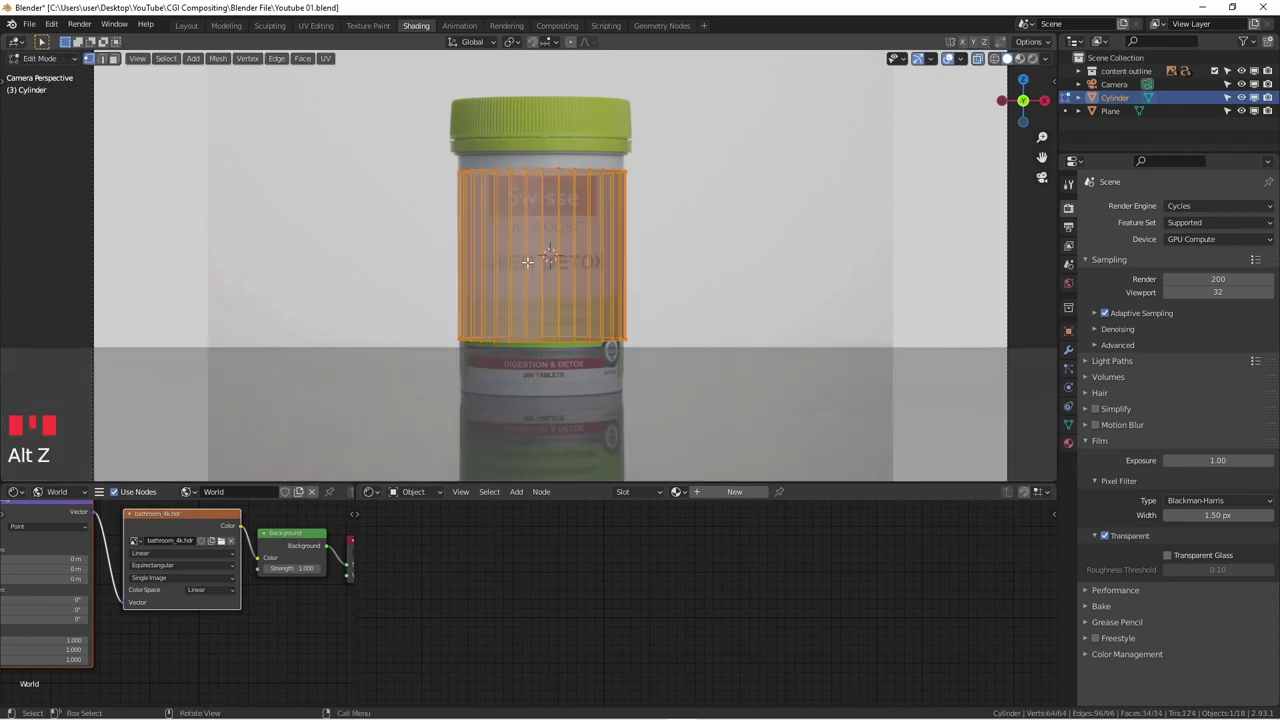
- Lower the cylinder's bottom edge ring down to the jar's base
{"action": "left_click", "coordinate": [606, 343]}
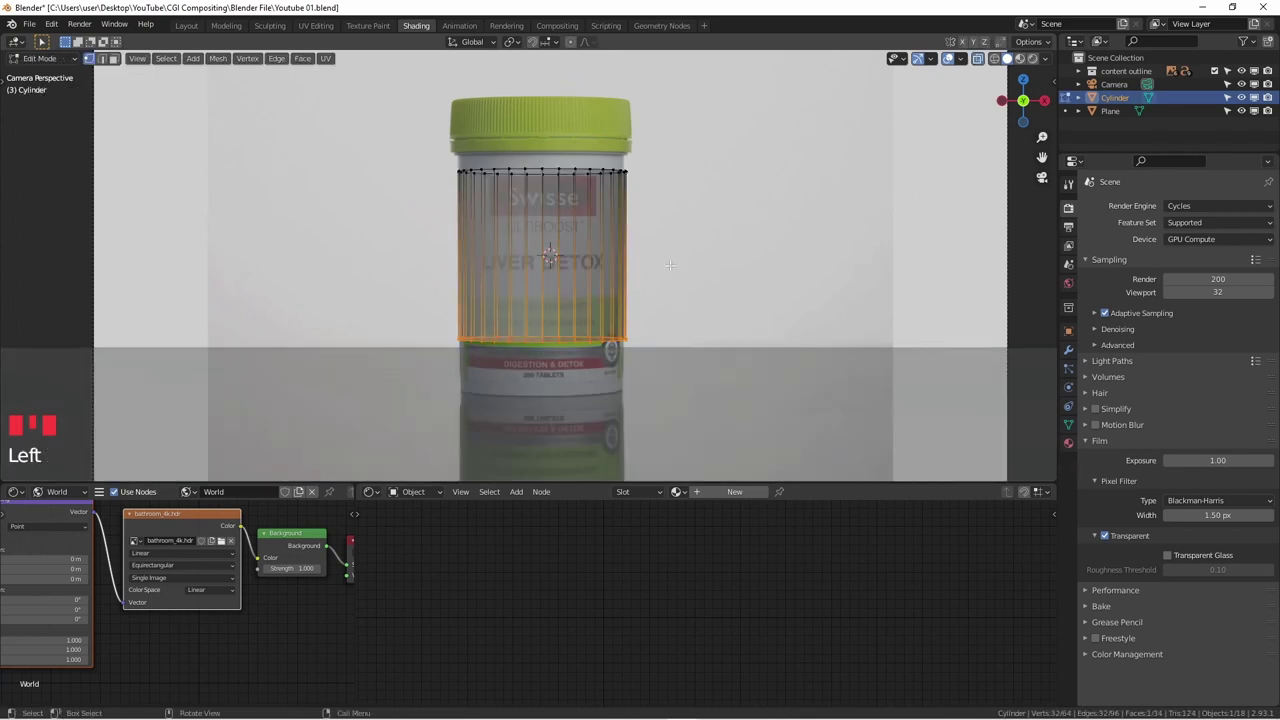
{"action": "key", "text": "g"}
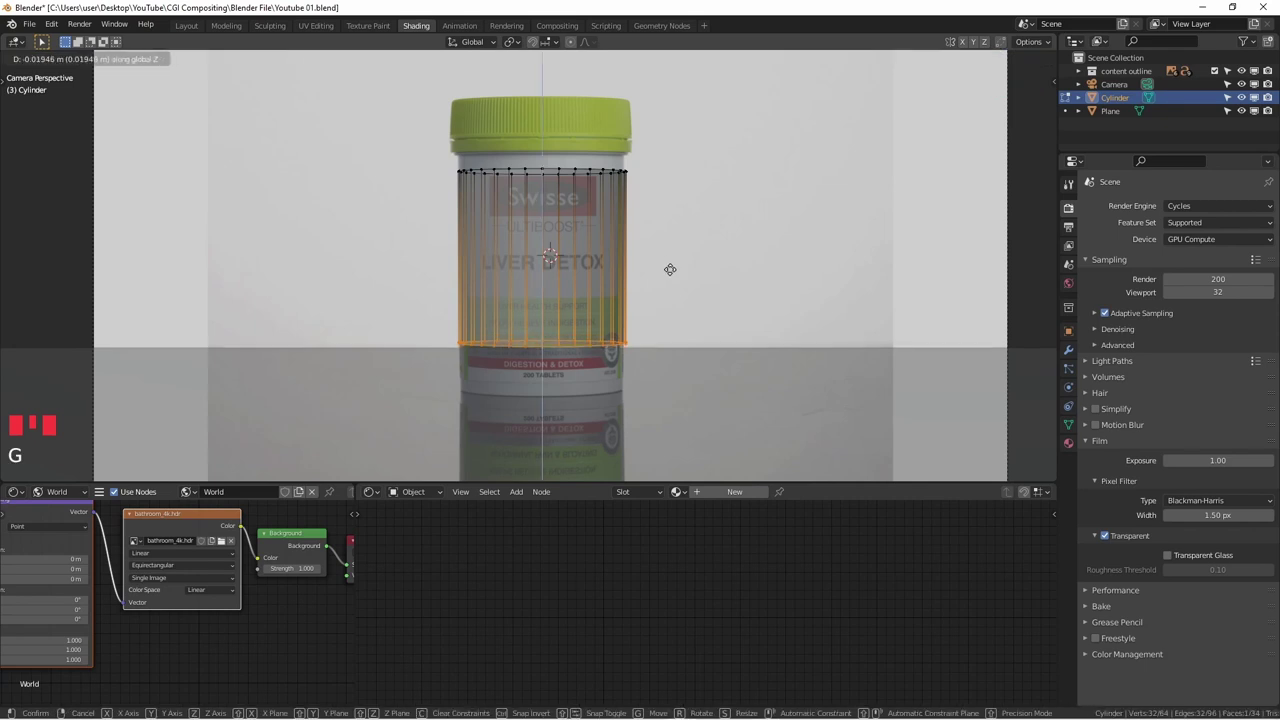
{"action": "left_click", "coordinate": [672, 310]}
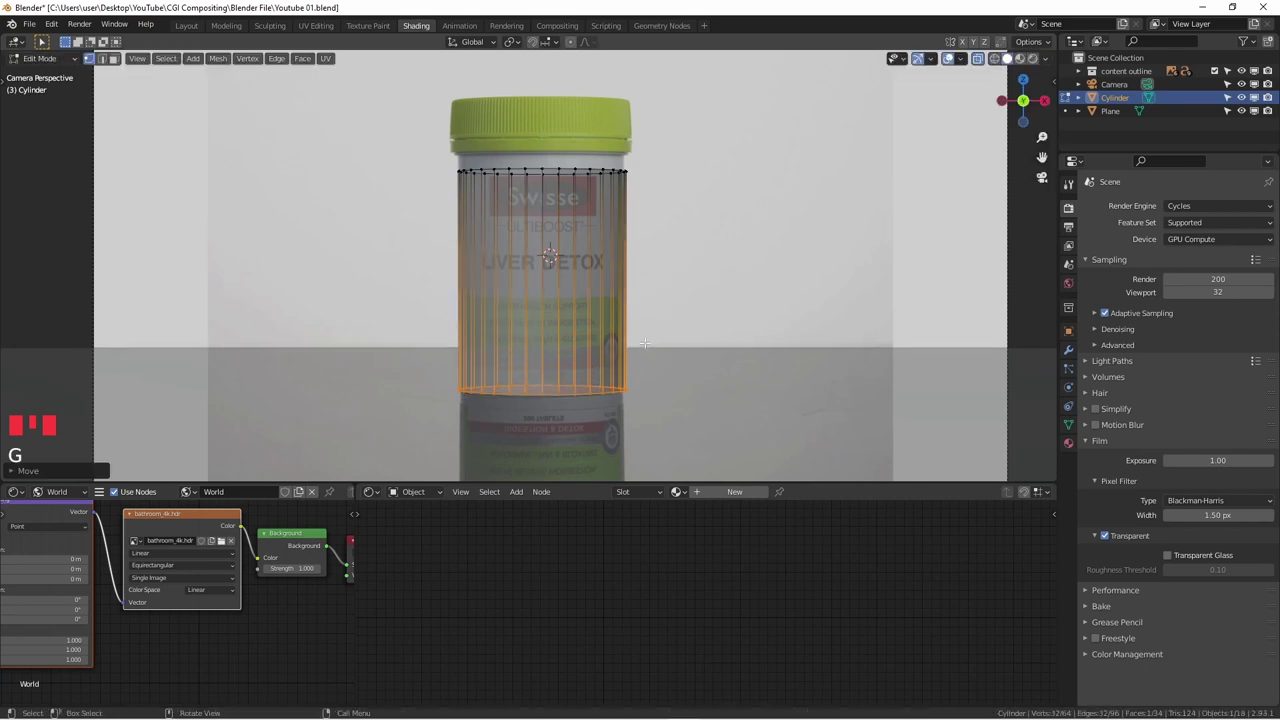
{"action": "scroll", "coordinate": [551, 380], "scroll_direction": "up", "scroll_amount": 5}
{"action": "scroll", "coordinate": [546, 415], "scroll_direction": "up", "scroll_amount": 3}
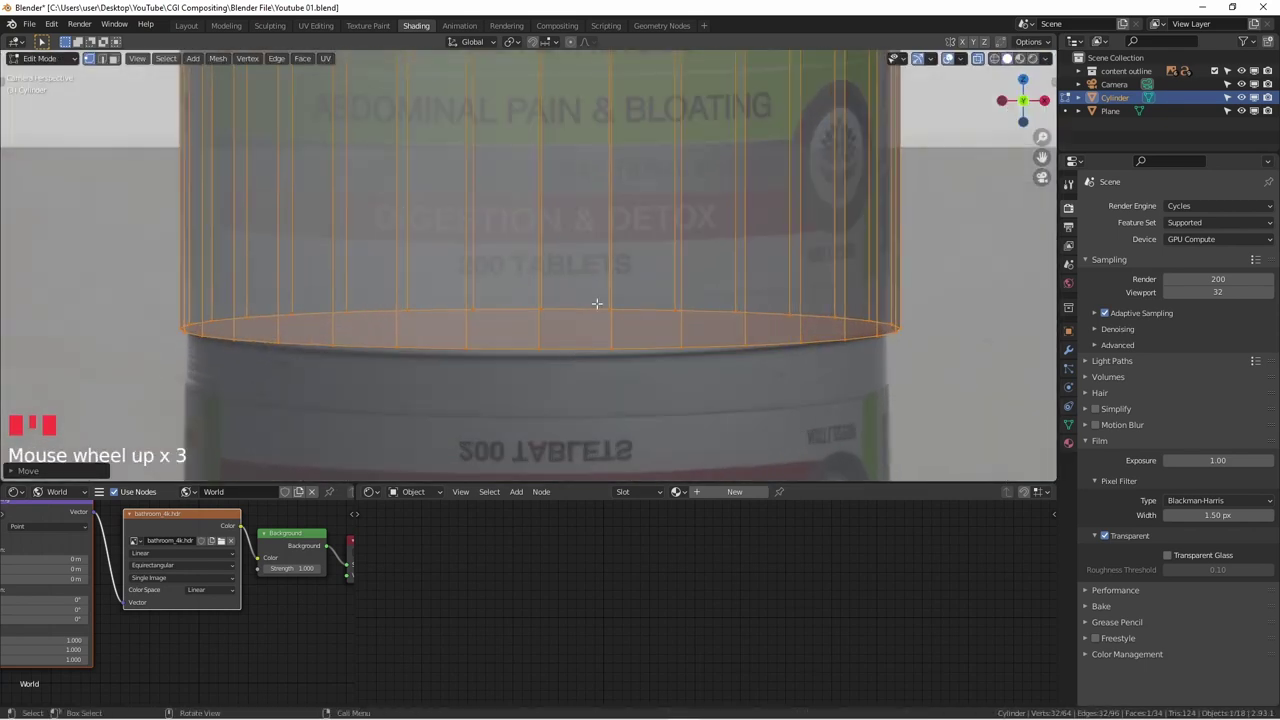
{"action": "key", "text": "g"}
{"action": "left_click", "coordinate": [598, 312]}
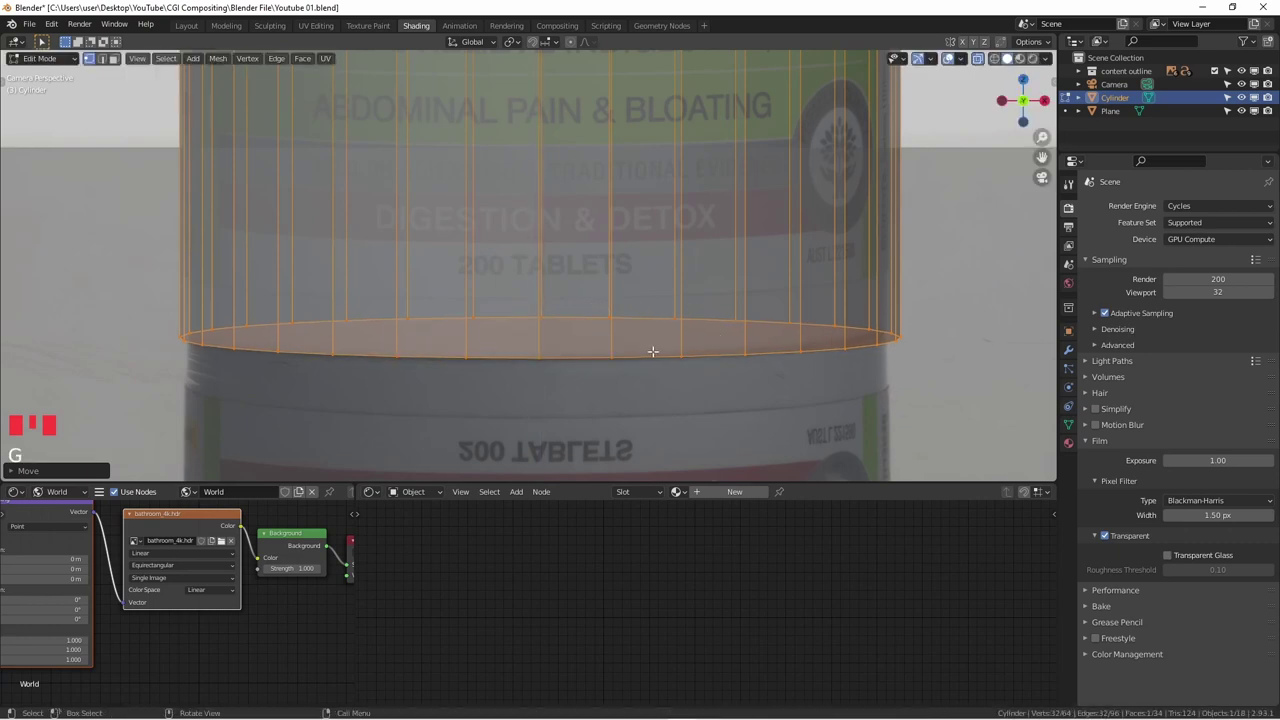
- Bevel the bottom edge with 3 segments and return to Object Mode
{"action": "key", "text": "ctrl+b"}
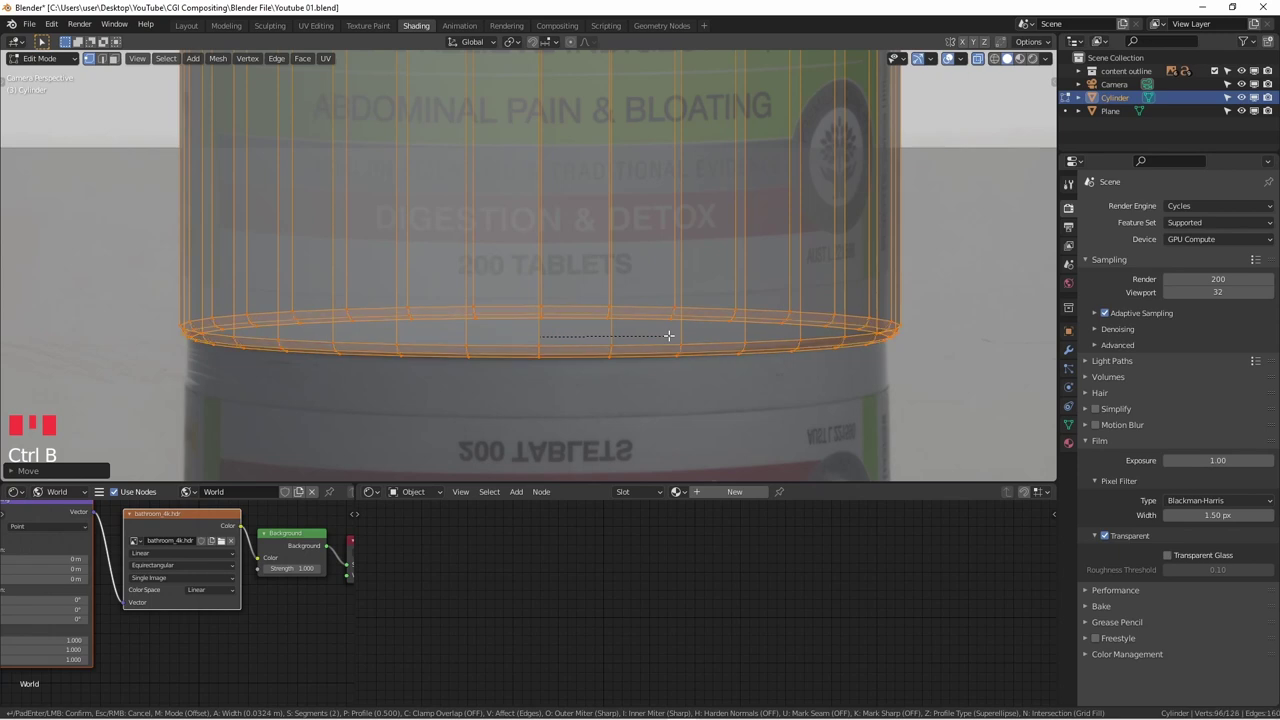
{"action": "scroll", "coordinate": [673, 332], "scroll_direction": "up", "scroll_amount": 1}
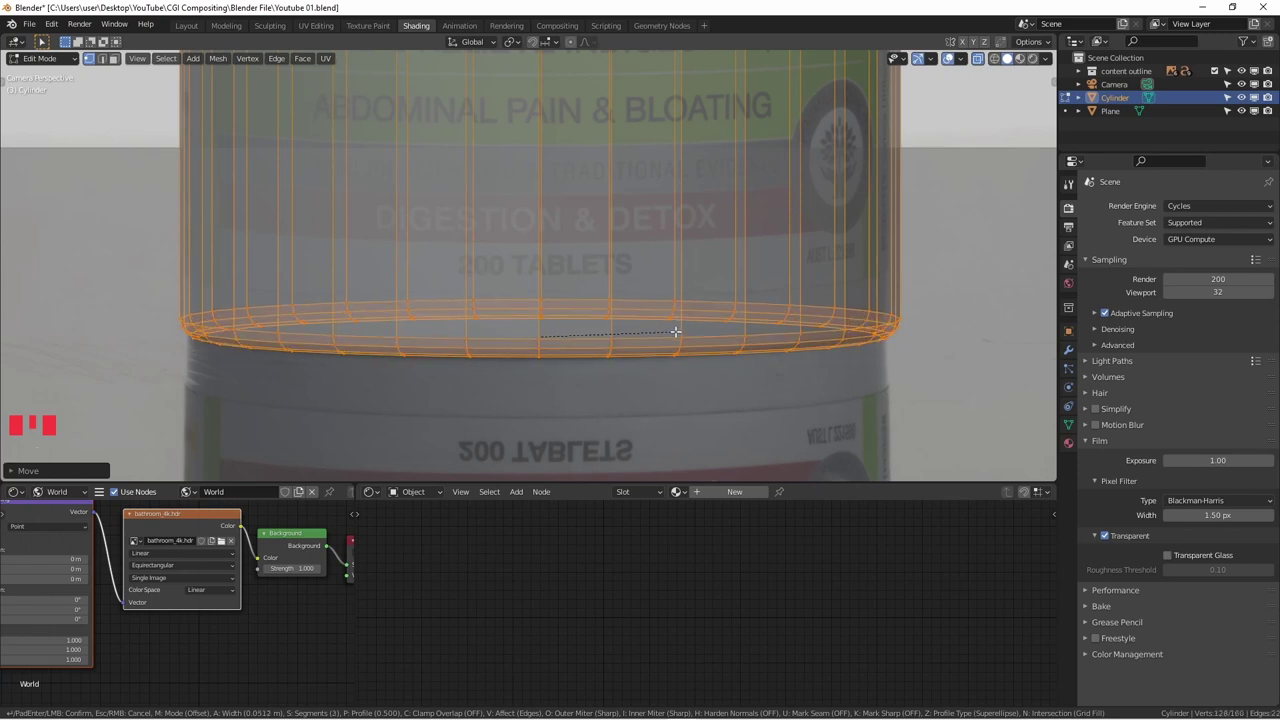
{"action": "left_click", "coordinate": [676, 332]}
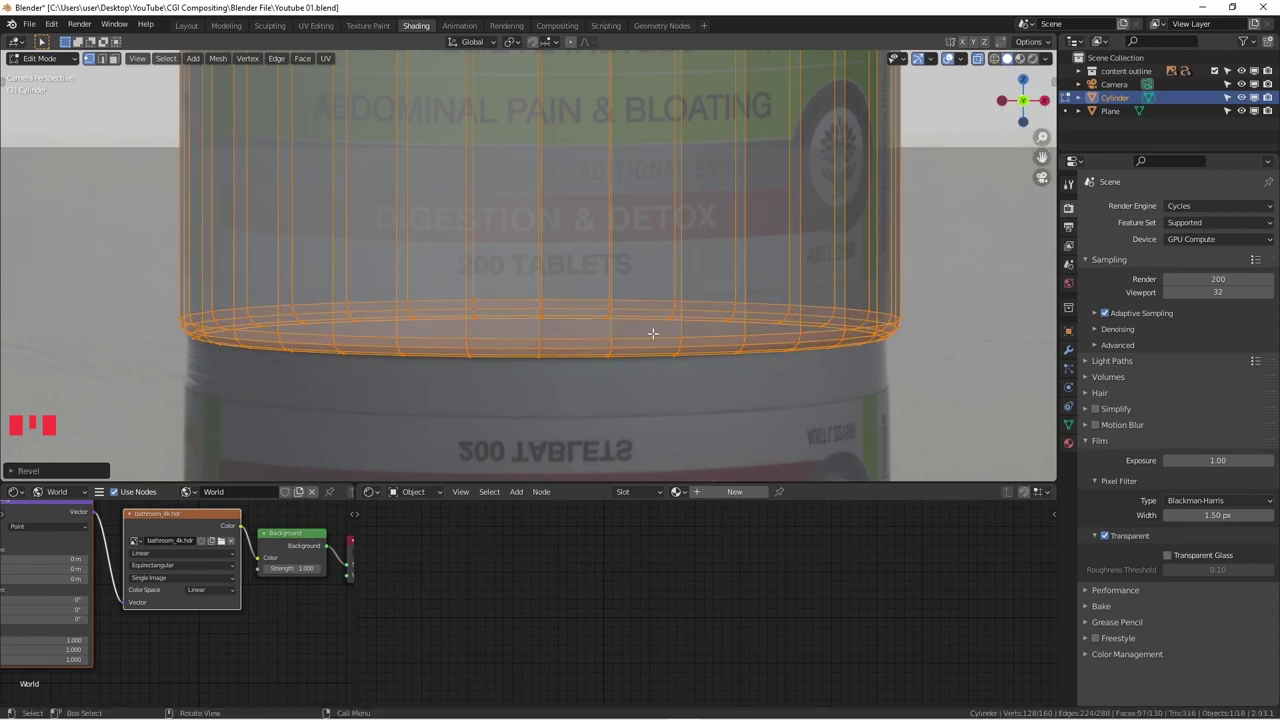
{"action": "key", "text": "Tab"}
{"action": "scroll", "coordinate": [549, 349], "scroll_direction": "down", "scroll_amount": 2}
{"action": "middle_click_drag", "start_coordinate": [549, 349], "coordinate": [557, 403], "text": "shift"}
{"action": "scroll", "coordinate": [561, 232], "scroll_direction": "down", "scroll_amount": 3}
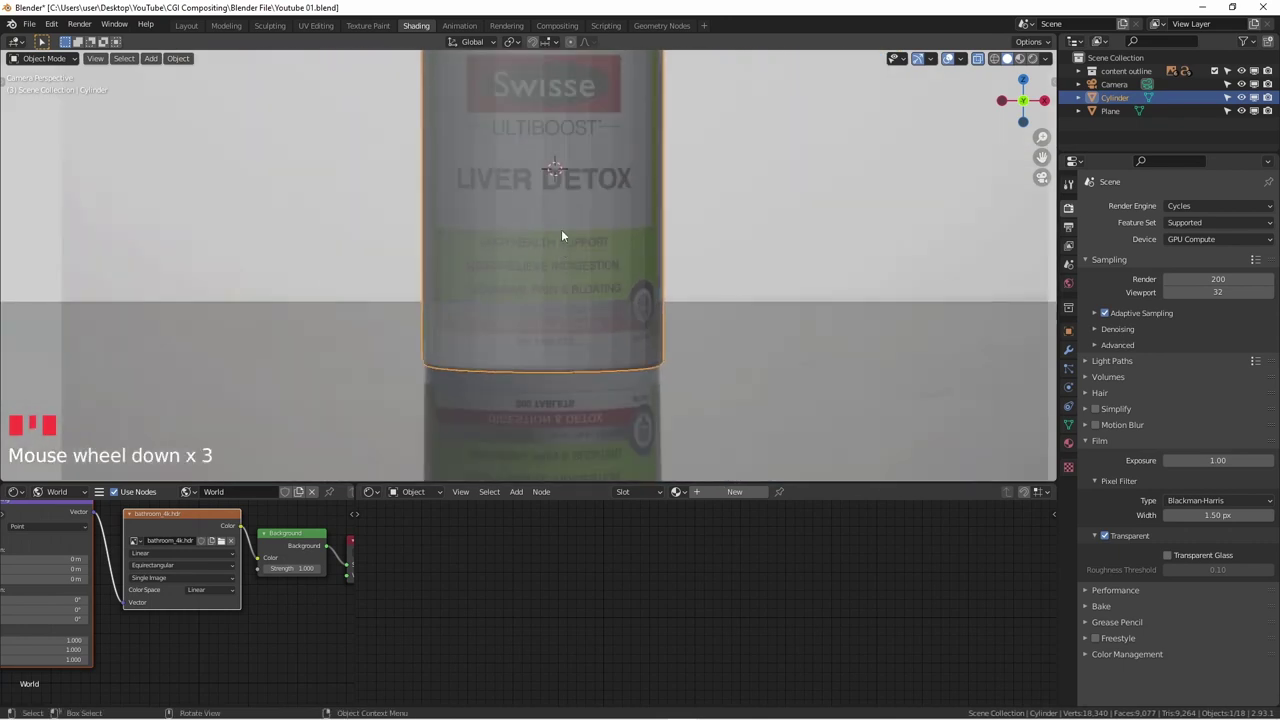
{"action": "middle_click_drag", "start_coordinate": [561, 236], "coordinate": [514, 177], "text": "shift"}
{"action": "scroll", "coordinate": [471, 200], "scroll_direction": "up", "scroll_amount": 2}
- Raise the cylinder's top ring vertically to just under the jar's green cap
{"action": "key", "text": "Tab"}
{"action": "scroll", "coordinate": [358, 224], "scroll_direction": "up", "scroll_amount": 2}
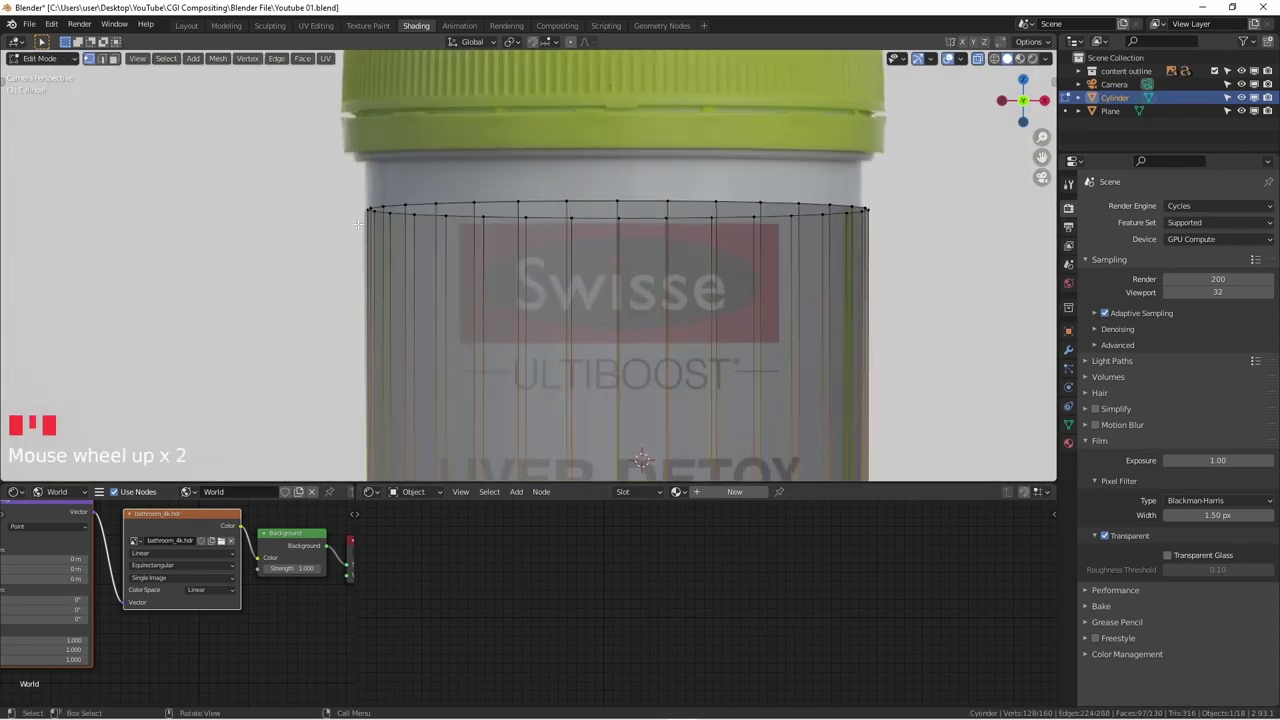
{"action": "key", "text": "a"}
{"action": "scroll", "coordinate": [358, 224], "scroll_direction": "down", "scroll_amount": 2}
{"action": "middle_click_drag", "start_coordinate": [358, 224], "coordinate": [507, 311], "text": "shift"}
{"action": "scroll", "coordinate": [605, 285], "scroll_direction": "up", "scroll_amount": 4}
{"action": "scroll", "coordinate": [491, 280], "scroll_direction": "down", "scroll_amount": 2}
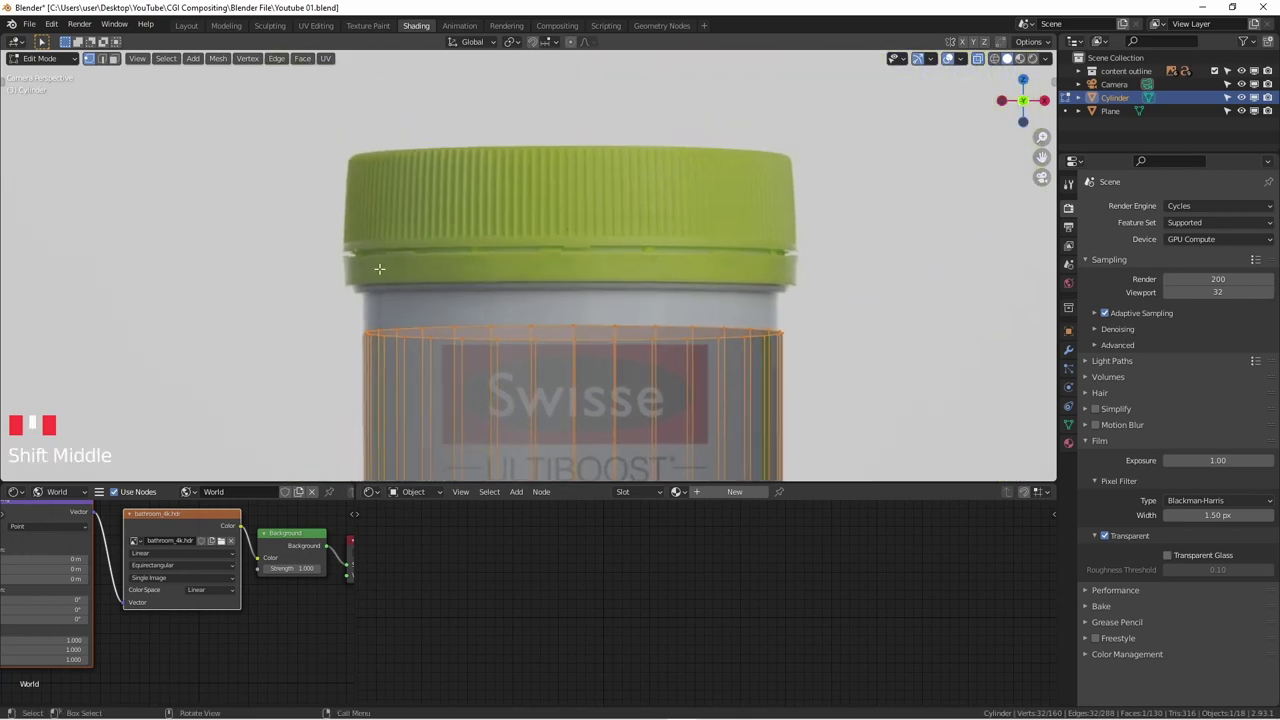
{"action": "key", "text": "g"}
{"action": "key", "text": "z"}
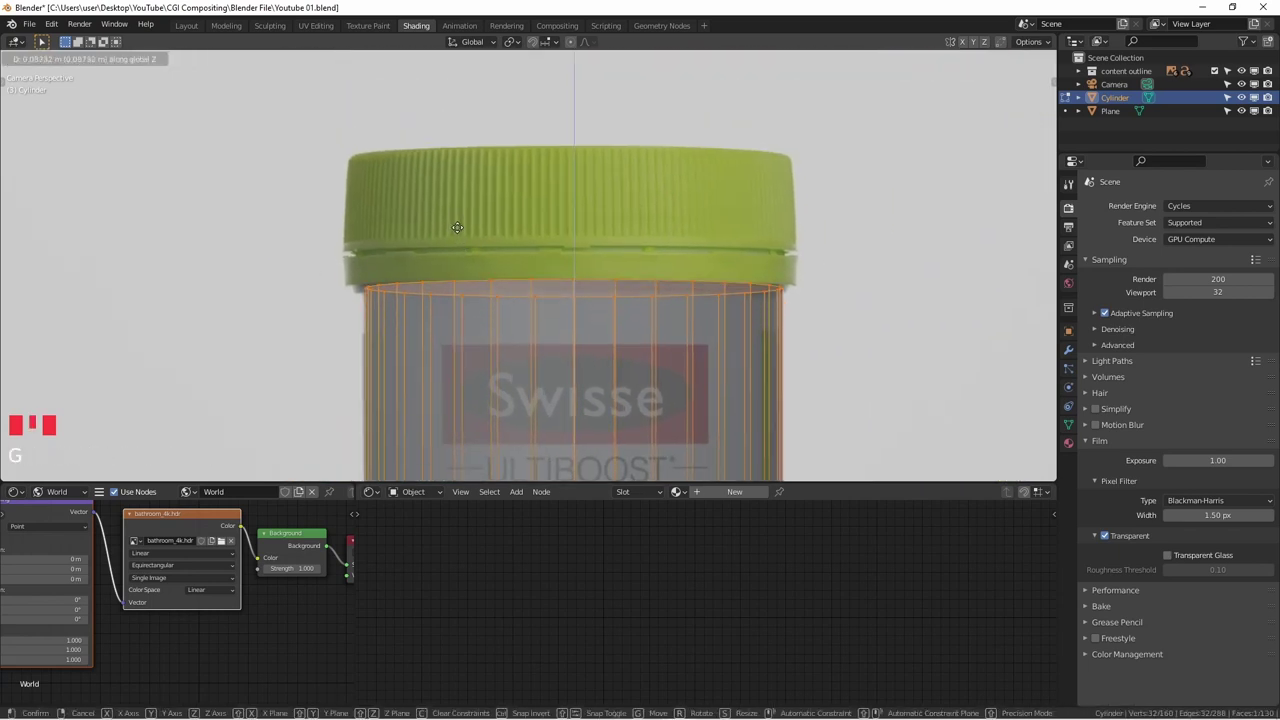
{"action": "left_click", "coordinate": [457, 227]}
{"action": "scroll", "coordinate": [490, 245], "scroll_direction": "up", "scroll_amount": 2}
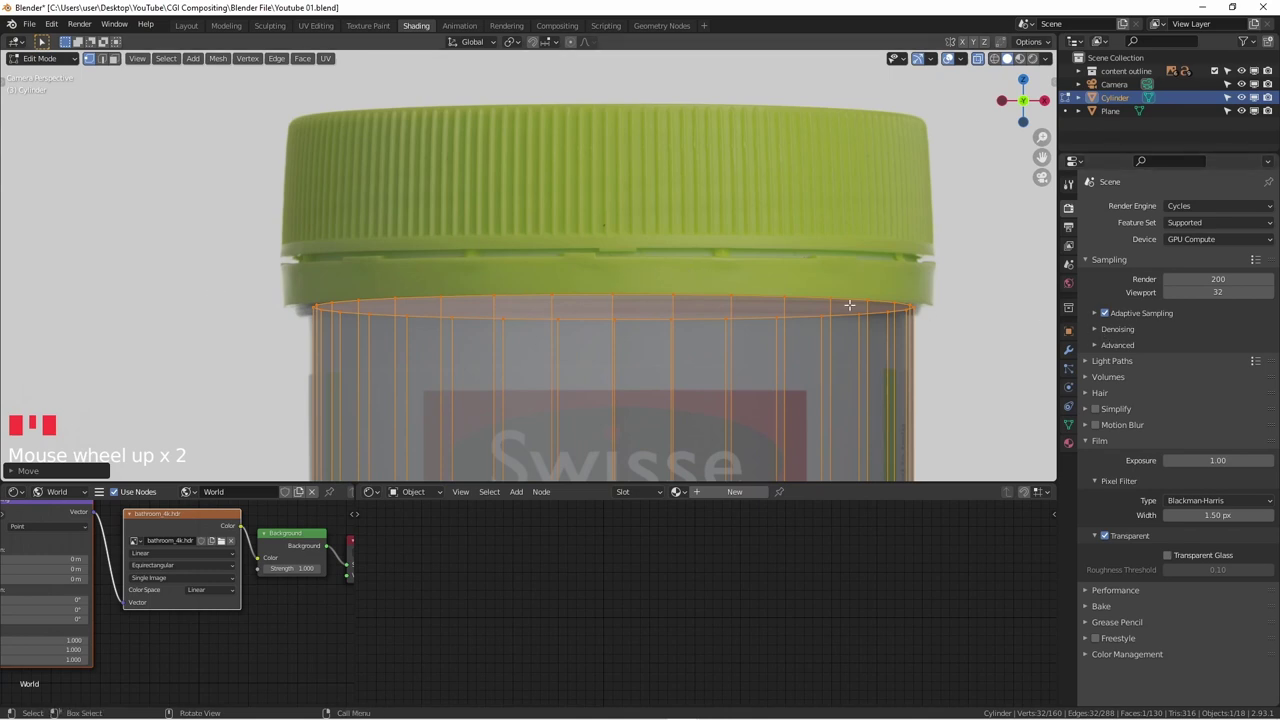
{"action": "scroll", "coordinate": [871, 298], "scroll_direction": "up", "scroll_amount": 1}
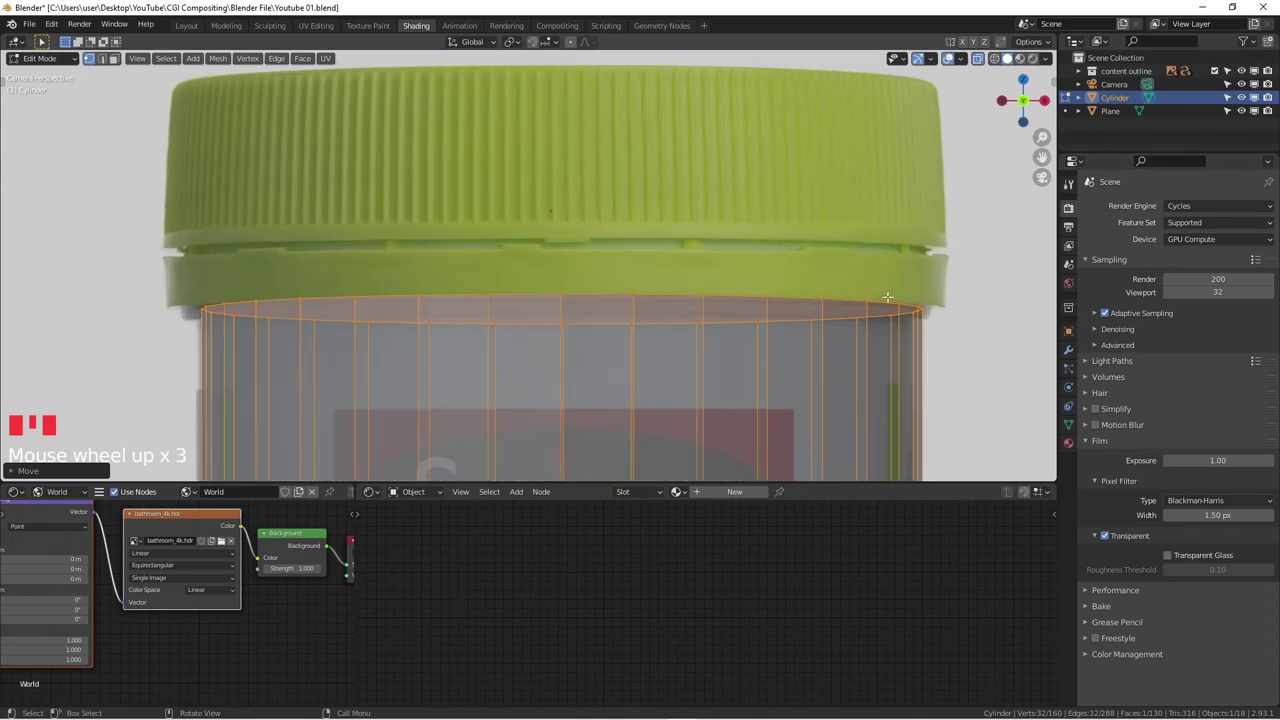
- Extrude the top ring outward into a wider rim, then extrude it again
{"action": "key", "text": "e"}
{"action": "key", "text": "s"}
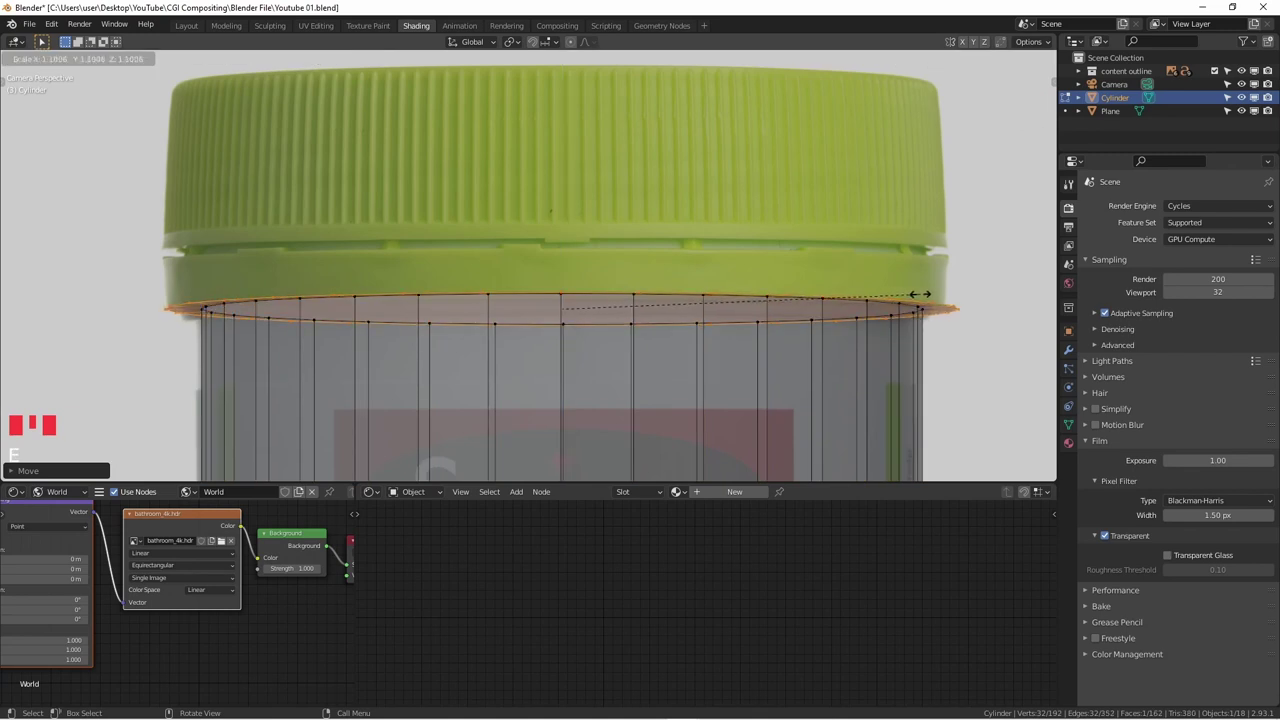
{"action": "left_click", "coordinate": [922, 294]}
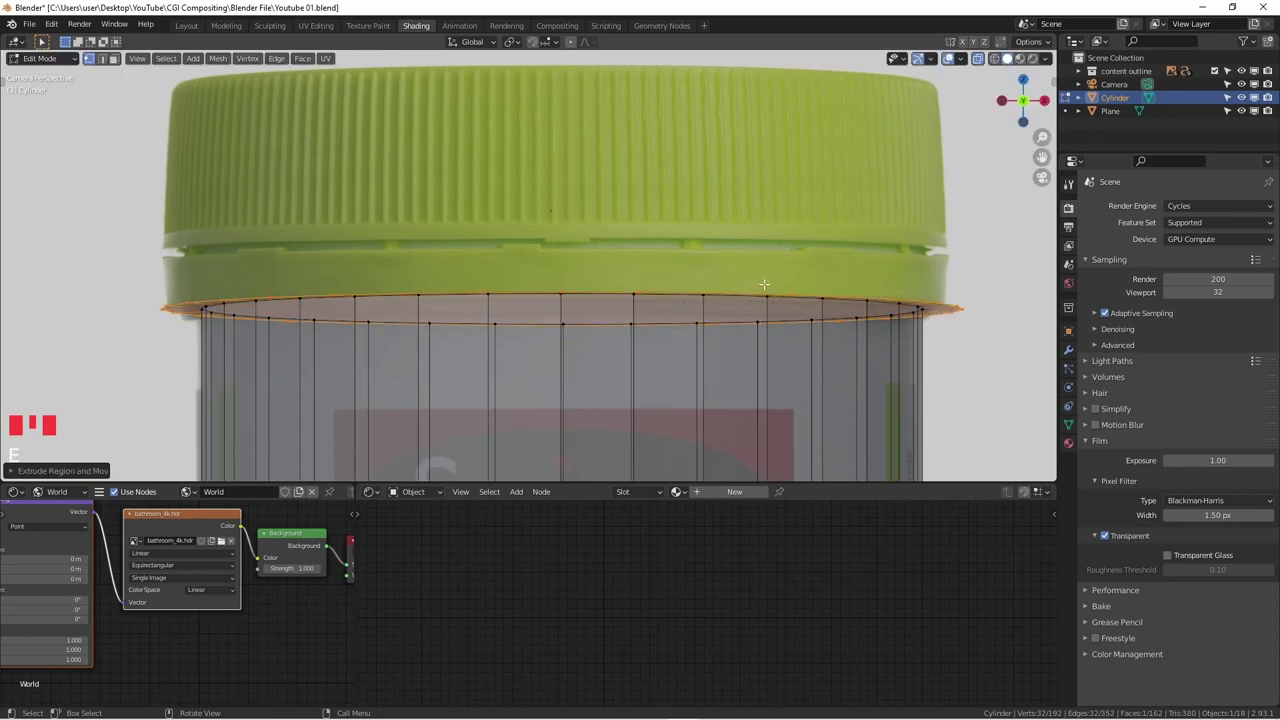
{"action": "key", "text": "e"}
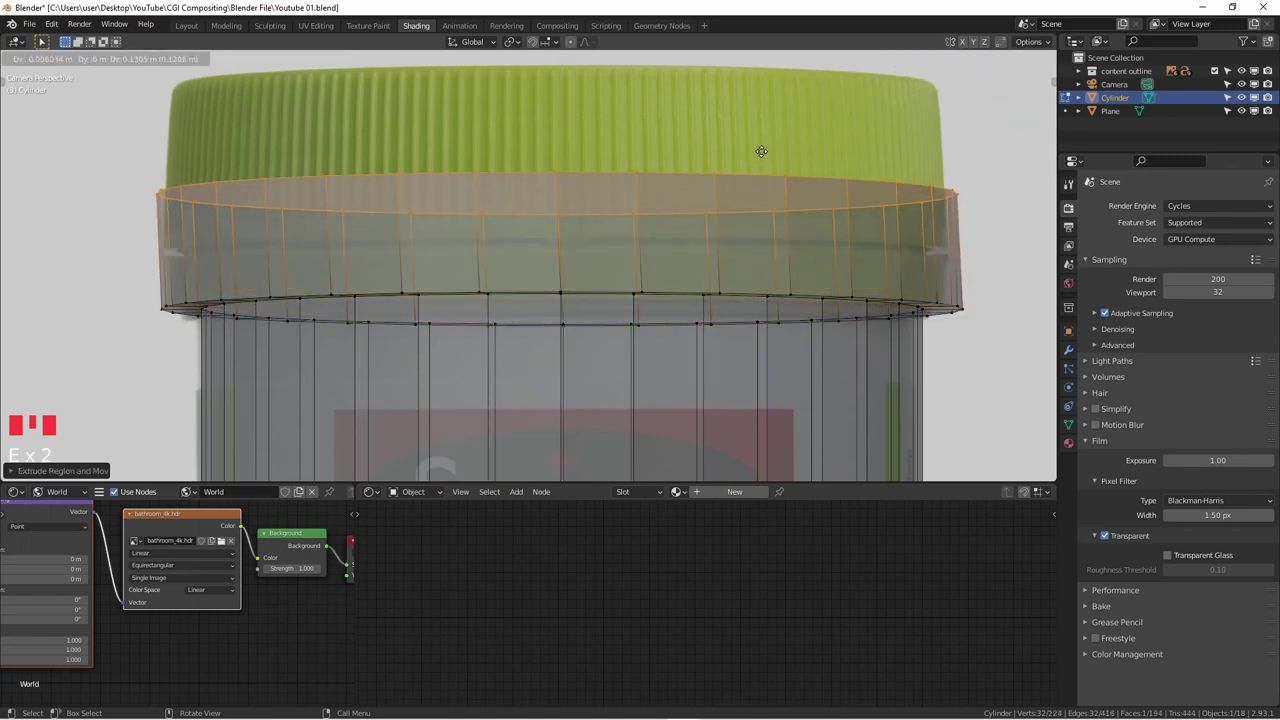
{"action": "left_click", "coordinate": [760, 200]}
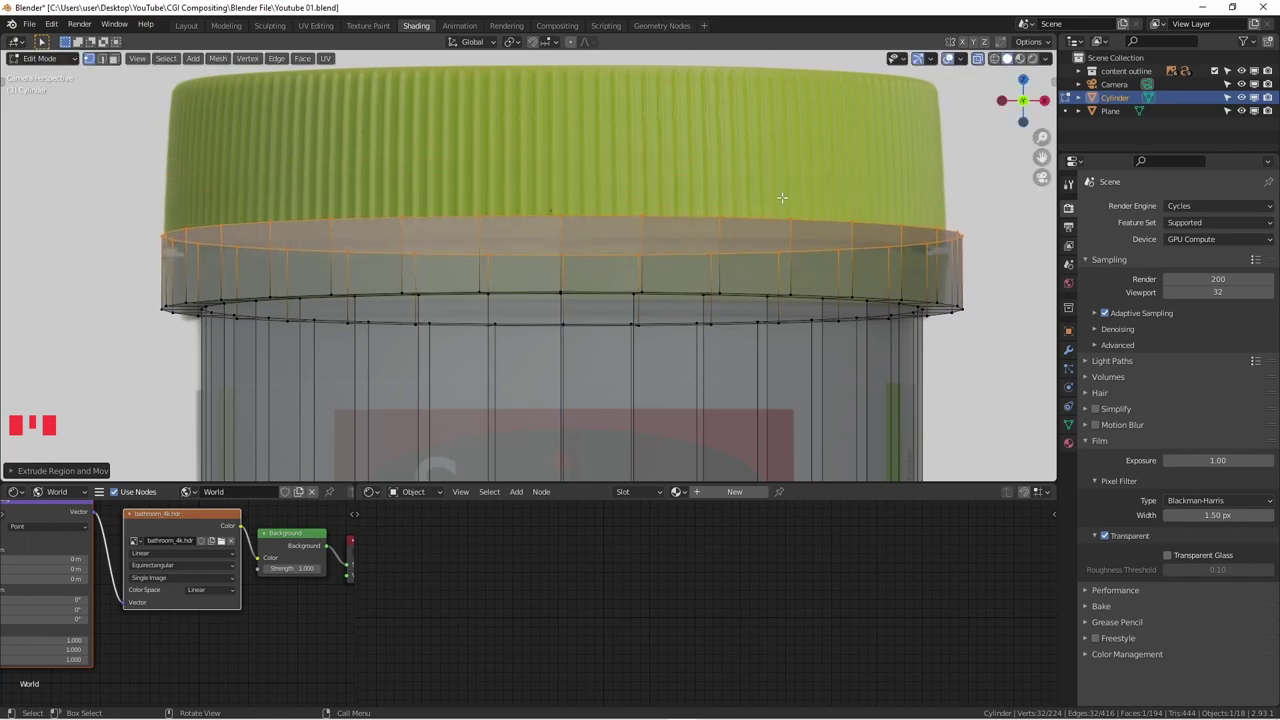
{"action": "scroll", "coordinate": [737, 199], "scroll_direction": "down", "scroll_amount": 2}
{"action": "middle_click_drag", "start_coordinate": [737, 199], "coordinate": [712, 290], "text": "shift"}
{"action": "scroll", "coordinate": [710, 301], "scroll_direction": "up", "scroll_amount": 3}
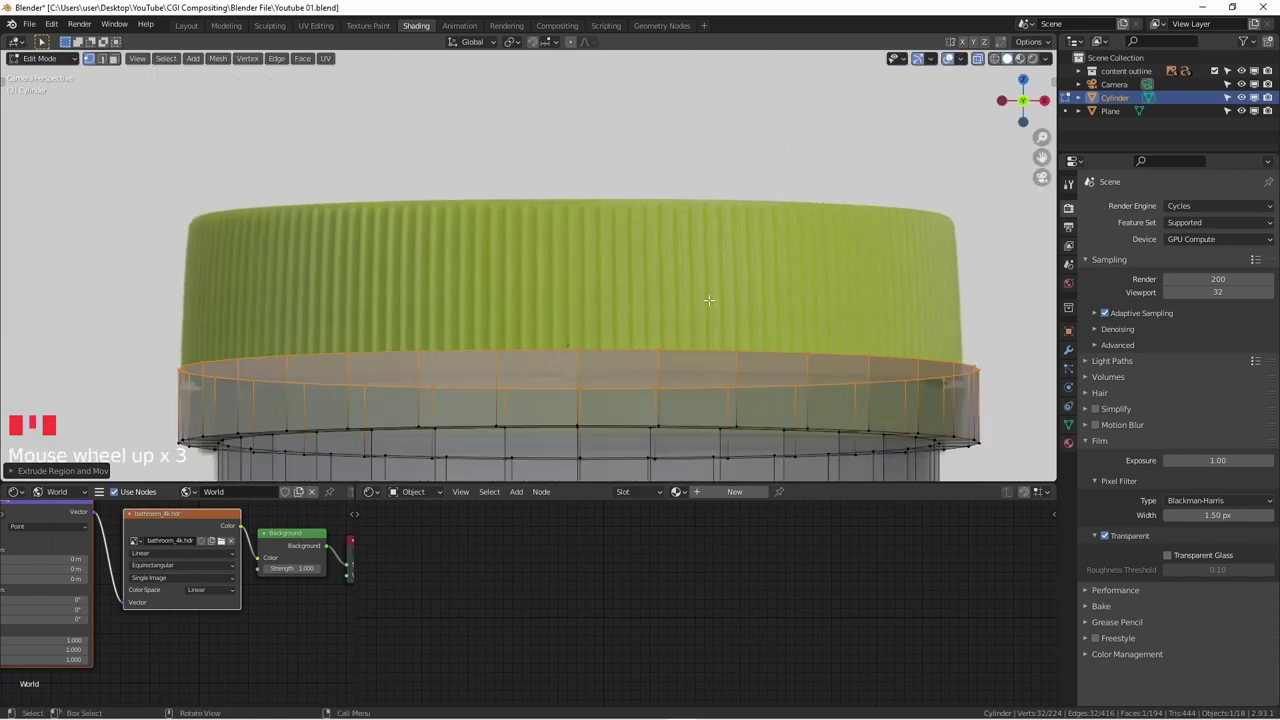
- Extrude the lid upward, taper its top to 0.9605, bevel and nudge it up
{"action": "key", "text": "e"}
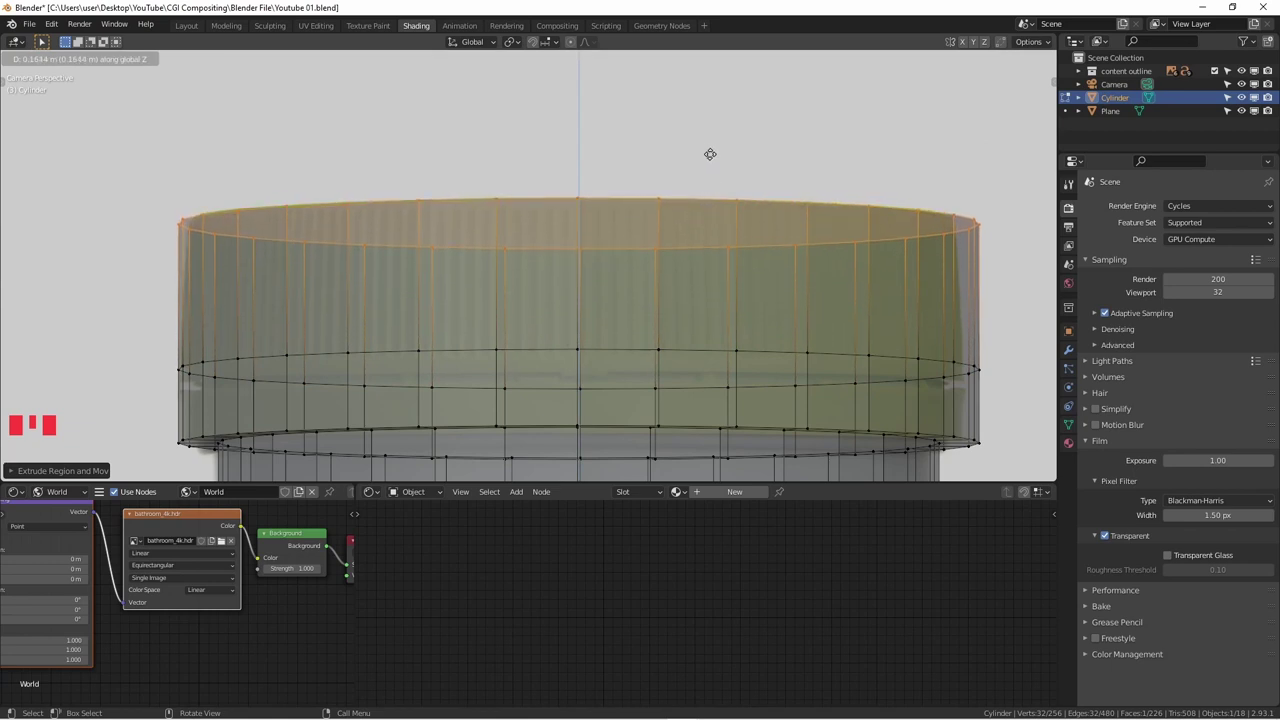
{"action": "left_click", "coordinate": [708, 155]}
{"action": "key", "text": "s"}
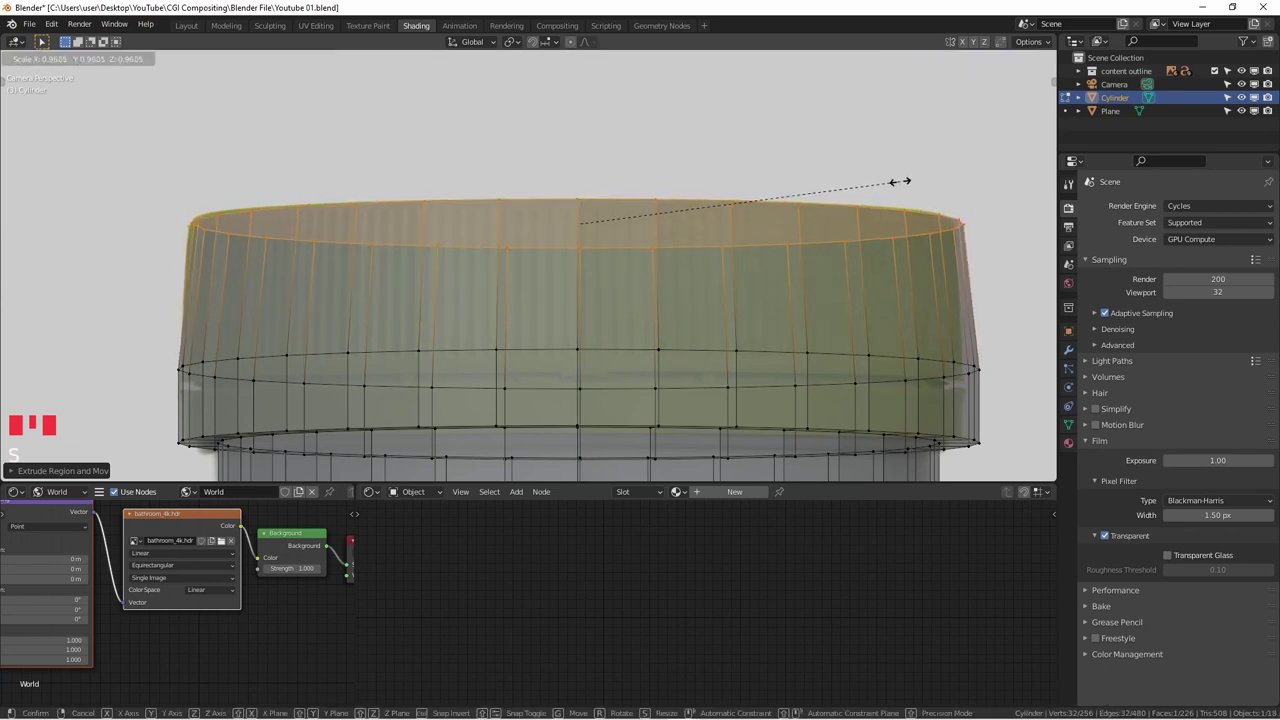
{"action": "left_click", "coordinate": [808, 190]}
{"action": "key", "text": "ctrl+b"}
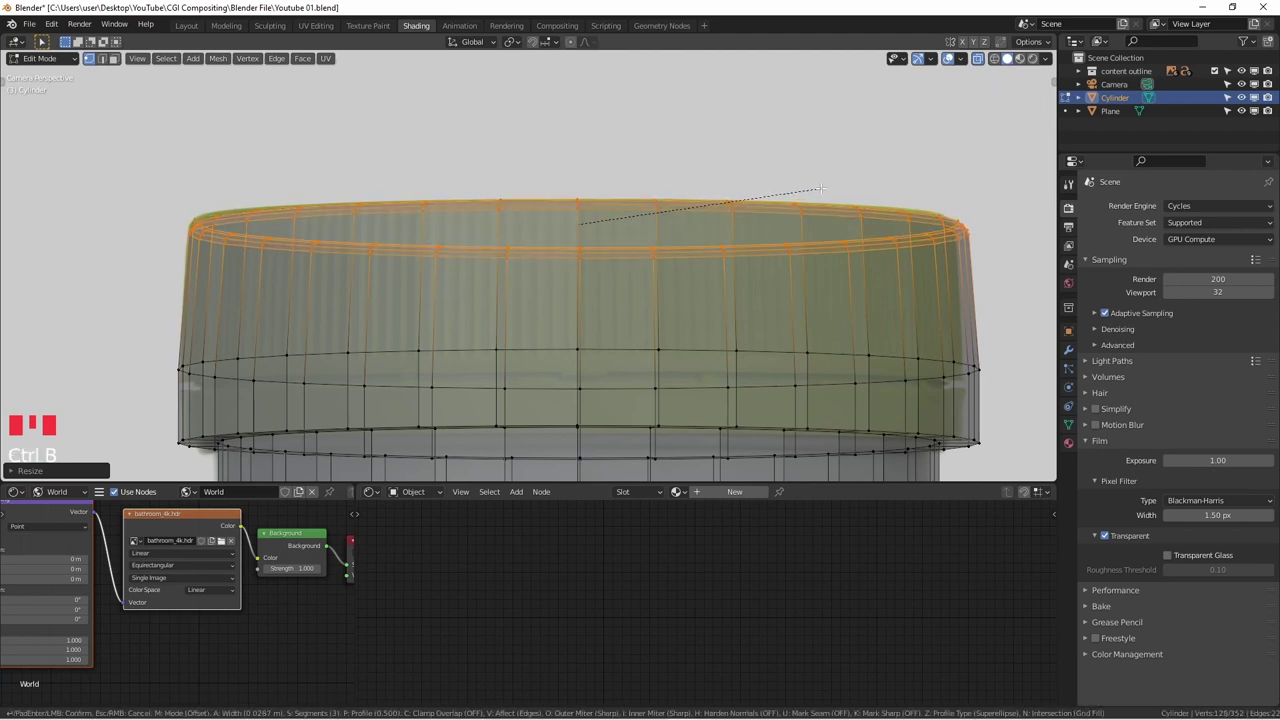
{"action": "left_click", "coordinate": [820, 188]}
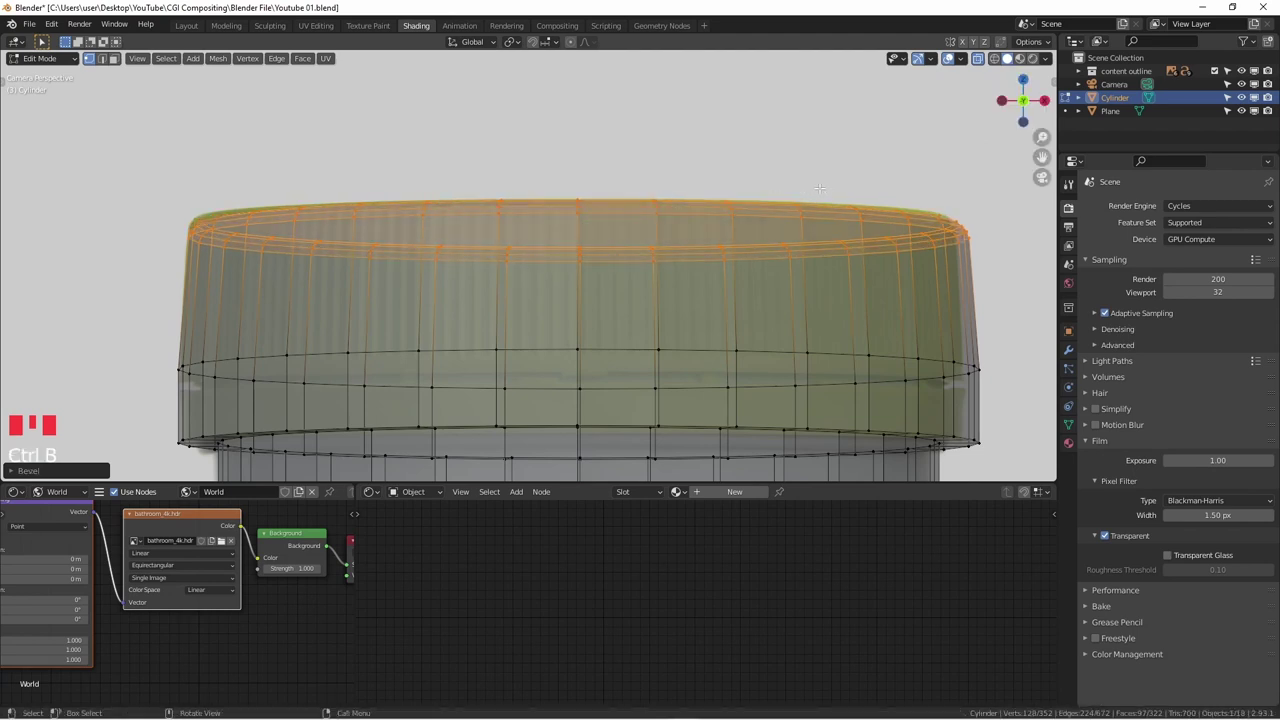
{"action": "key", "text": "g"}
{"action": "left_click", "coordinate": [818, 186]}
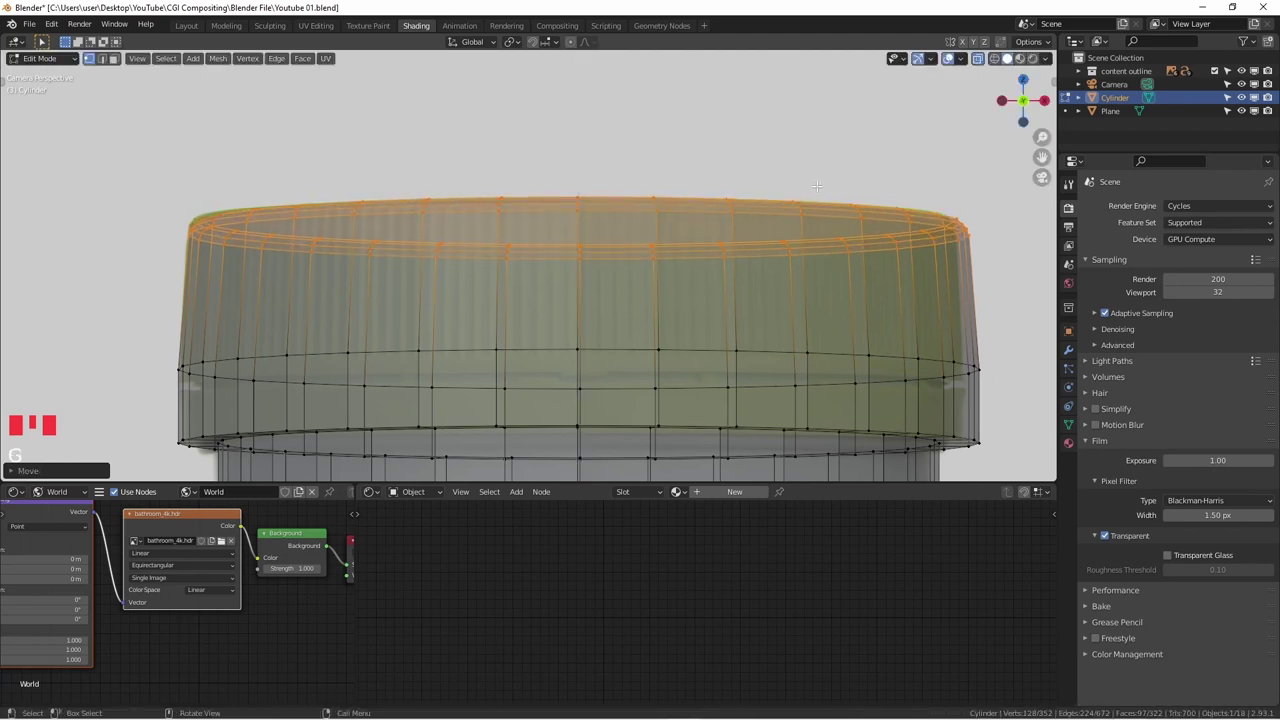
{"action": "key", "text": "Tab"}
{"action": "scroll", "coordinate": [812, 190], "scroll_direction": "down", "scroll_amount": 1}
{"action": "middle_click_drag", "start_coordinate": [809, 194], "coordinate": [645, 258], "text": "shift"}
{"action": "scroll", "coordinate": [705, 236], "scroll_direction": "down", "scroll_amount": 2}
{"action": "scroll", "coordinate": [699, 238], "scroll_direction": "down", "scroll_amount": 3}
- Turn off X-ray and inspect the cylinder by orbiting and from the front view
{"action": "scroll", "coordinate": [621, 218], "scroll_direction": "up", "scroll_amount": 3}
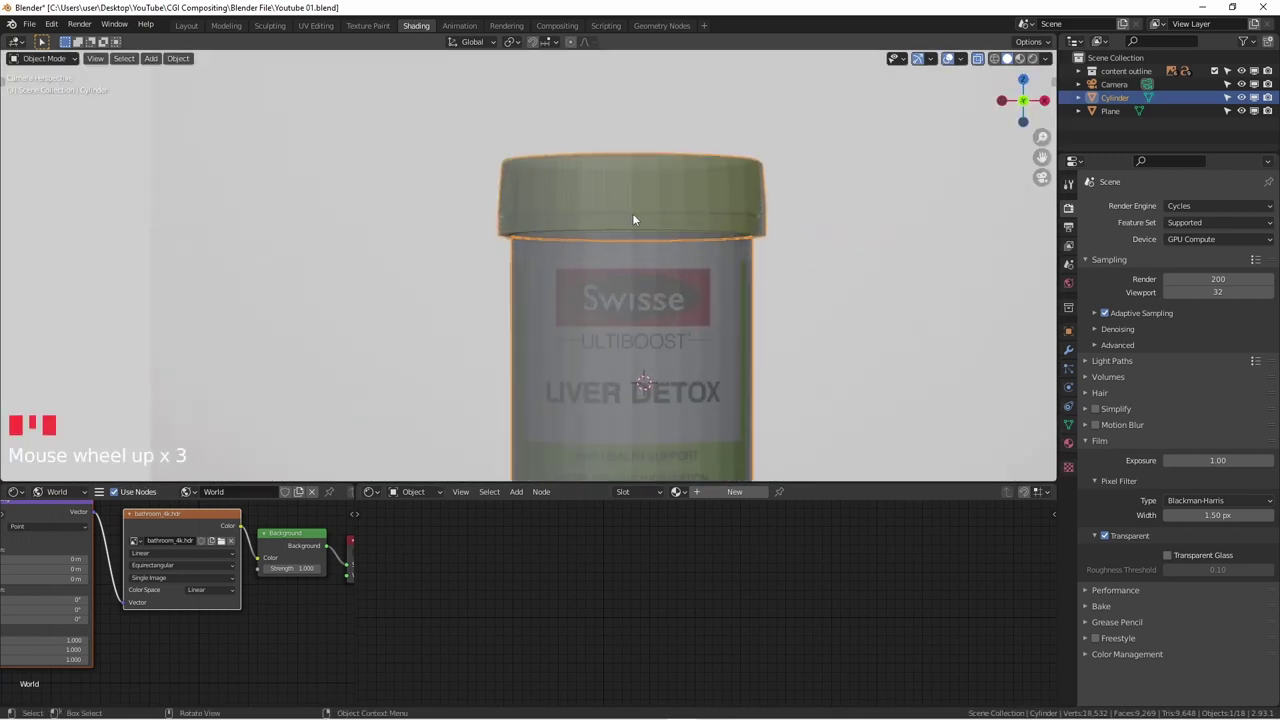
{"action": "key", "text": "alt+z"}
{"action": "scroll", "coordinate": [660, 300], "scroll_direction": "down", "scroll_amount": 4}
{"action": "middle_click_drag", "start_coordinate": [666, 314], "coordinate": [714, 360]}
{"action": "scroll", "coordinate": [486, 251], "scroll_direction": "up", "scroll_amount": 5}
{"action": "middle_click_drag", "start_coordinate": [486, 251], "coordinate": [286, 189]}
{"action": "key", "text": "KP_1"}
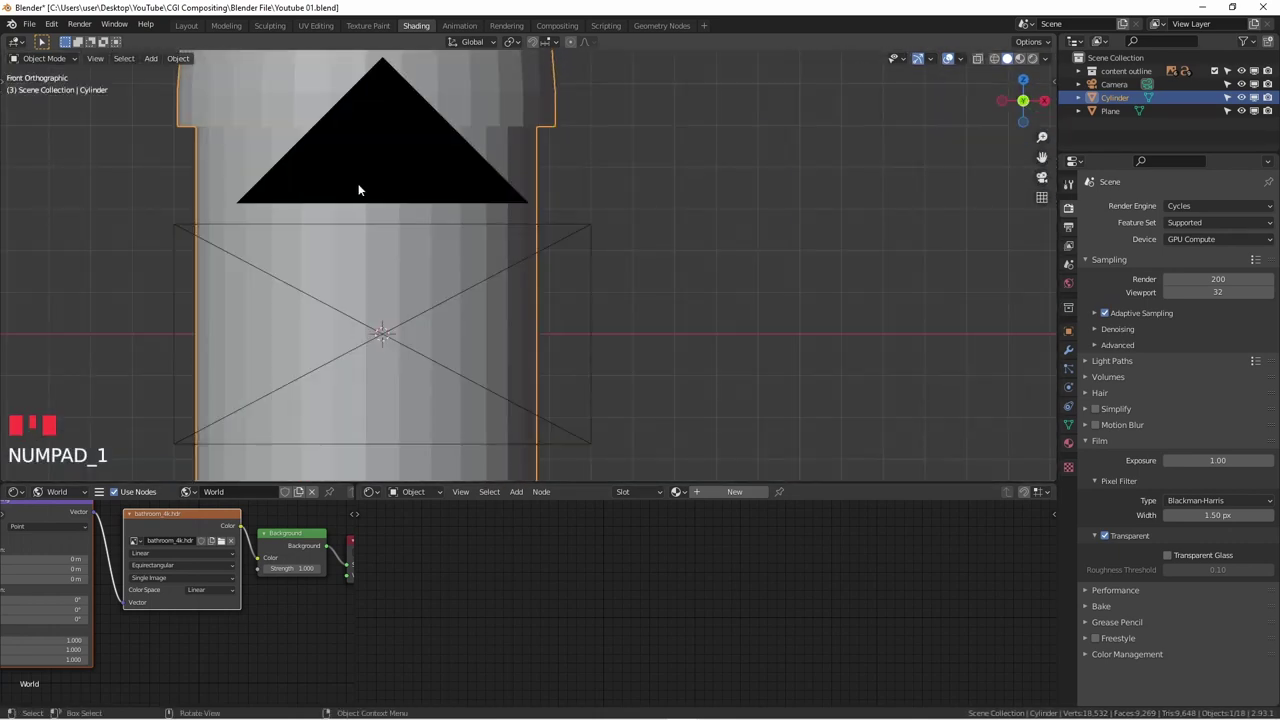
{"action": "scroll", "coordinate": [397, 177], "scroll_direction": "down", "scroll_amount": 4}
{"action": "middle_click_drag", "start_coordinate": [397, 177], "coordinate": [571, 206], "text": "shift"}
{"action": "scroll", "coordinate": [541, 212], "scroll_direction": "up", "scroll_amount": 1}
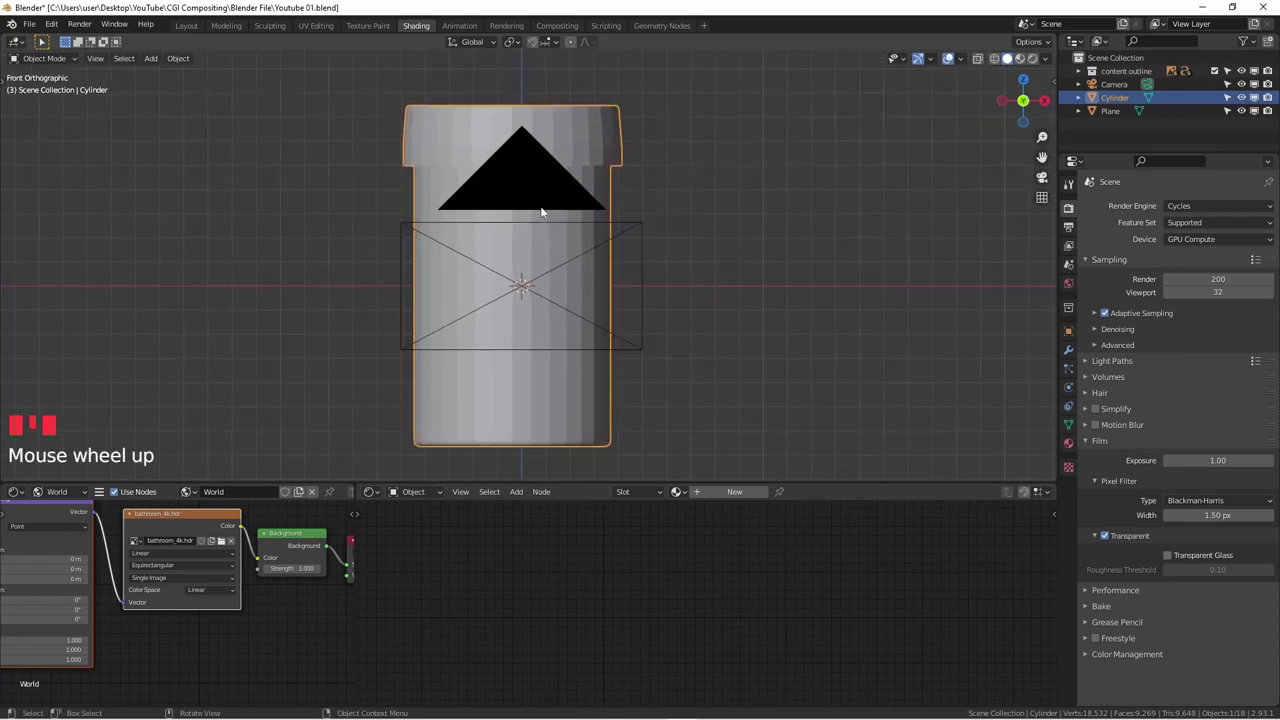
- Look through the scene camera and center the jar in the frame
{"action": "key", "text": "KP_0"}
{"action": "scroll", "coordinate": [557, 206], "scroll_direction": "up", "scroll_amount": 4}
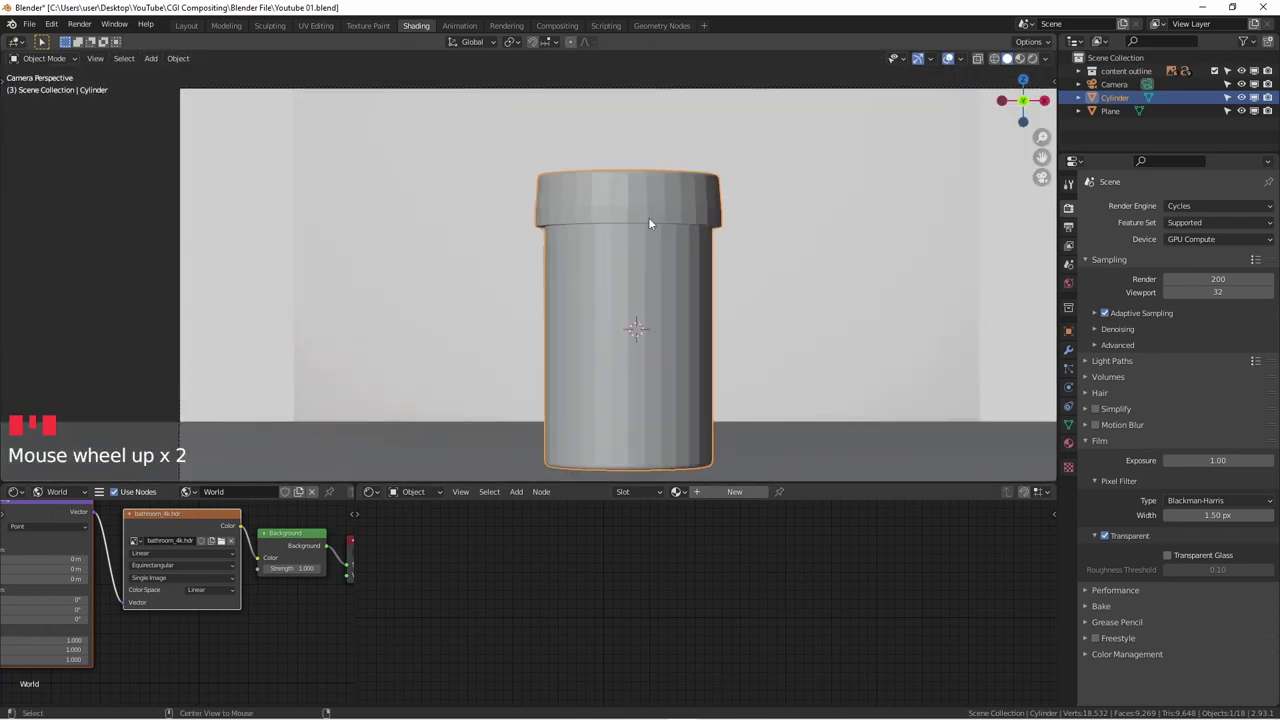
{"action": "left_click", "coordinate": [655, 187]}
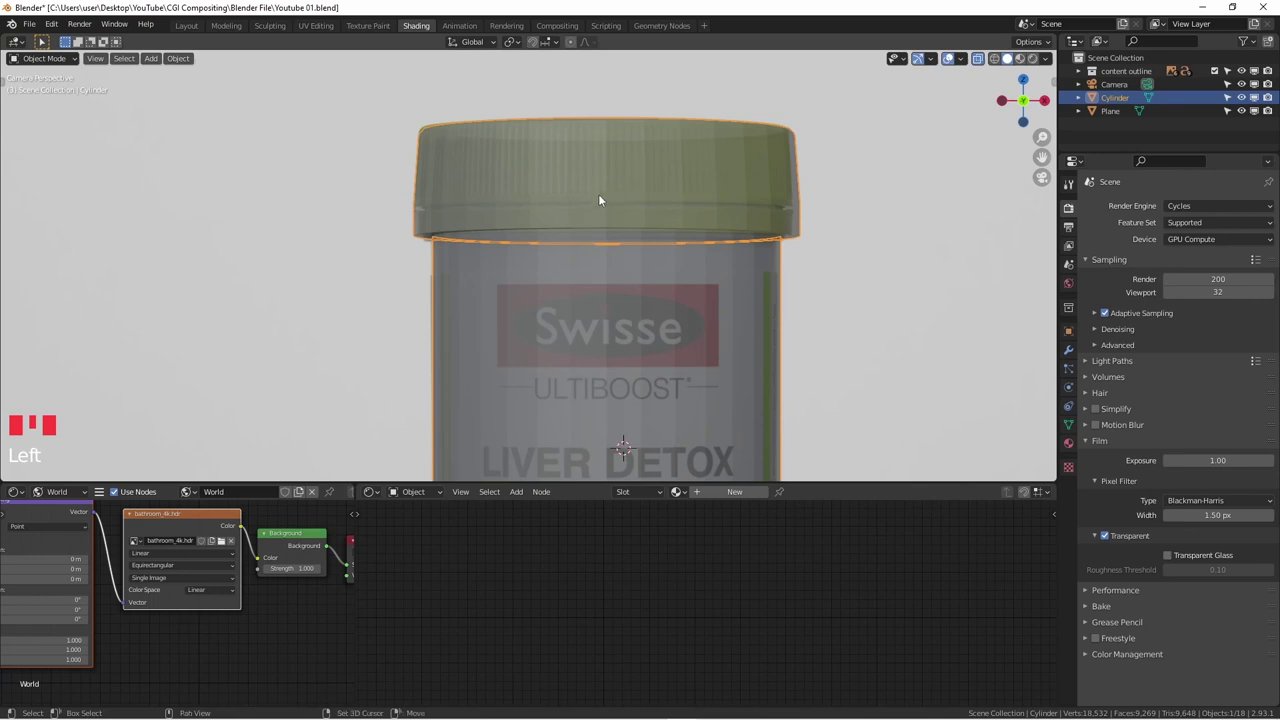
{"action": "middle_click_drag", "start_coordinate": [598, 199], "coordinate": [546, 203], "text": "shift"}
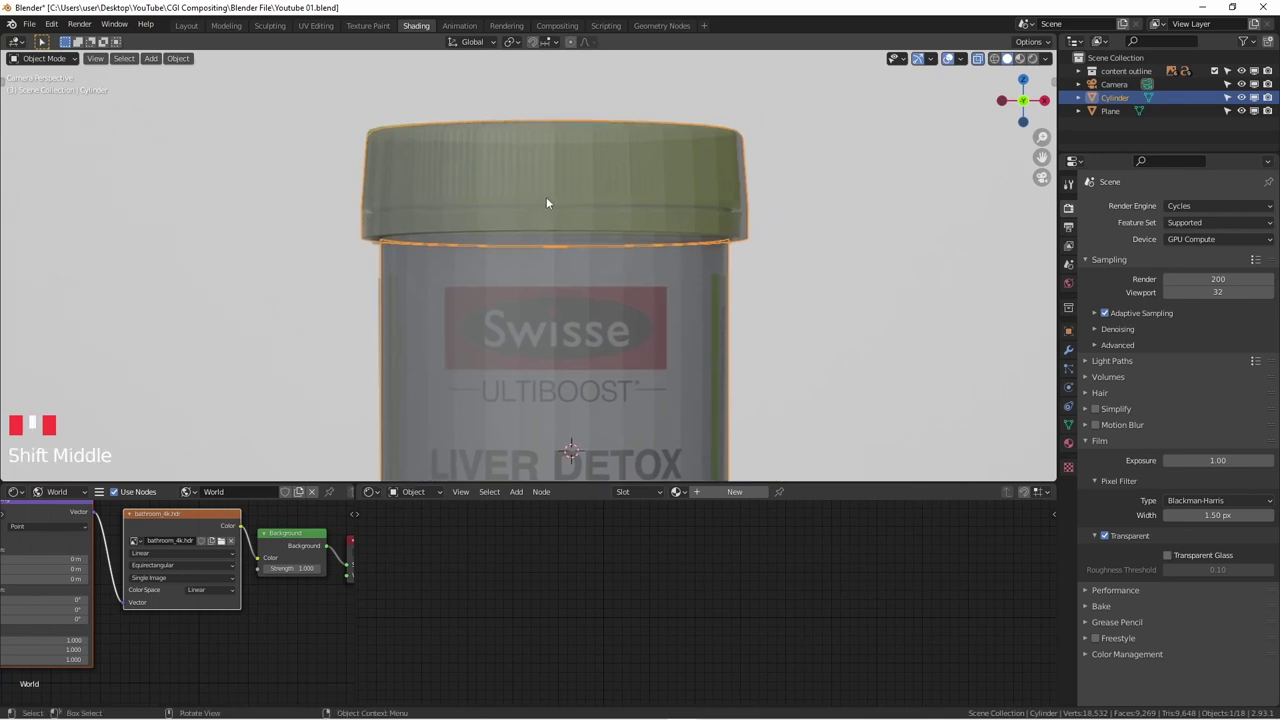
{"action": "middle_click_drag", "start_coordinate": [546, 197], "coordinate": [485, 198], "text": "shift"}
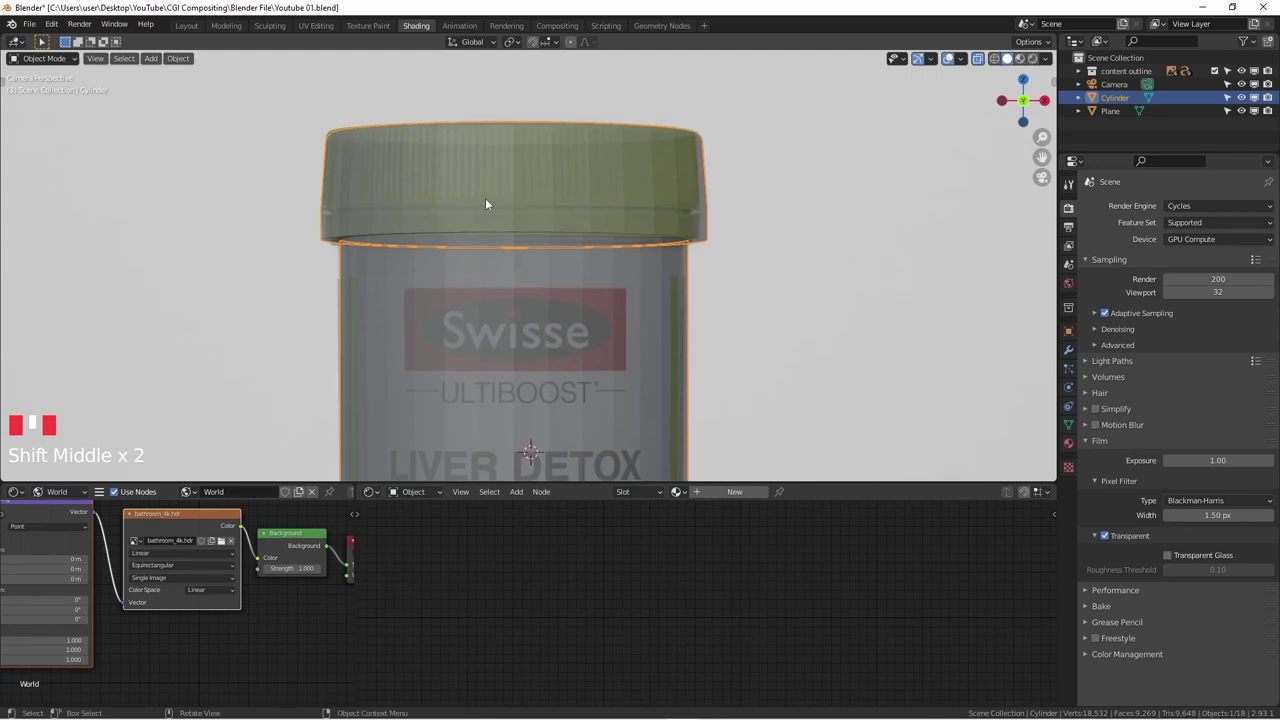
- Add a level-2 Subdivision Surface with Ctrl+2 and show the Modifier Properties
{"action": "key", "text": "Tab"}
{"action": "key", "text": "Tab"}
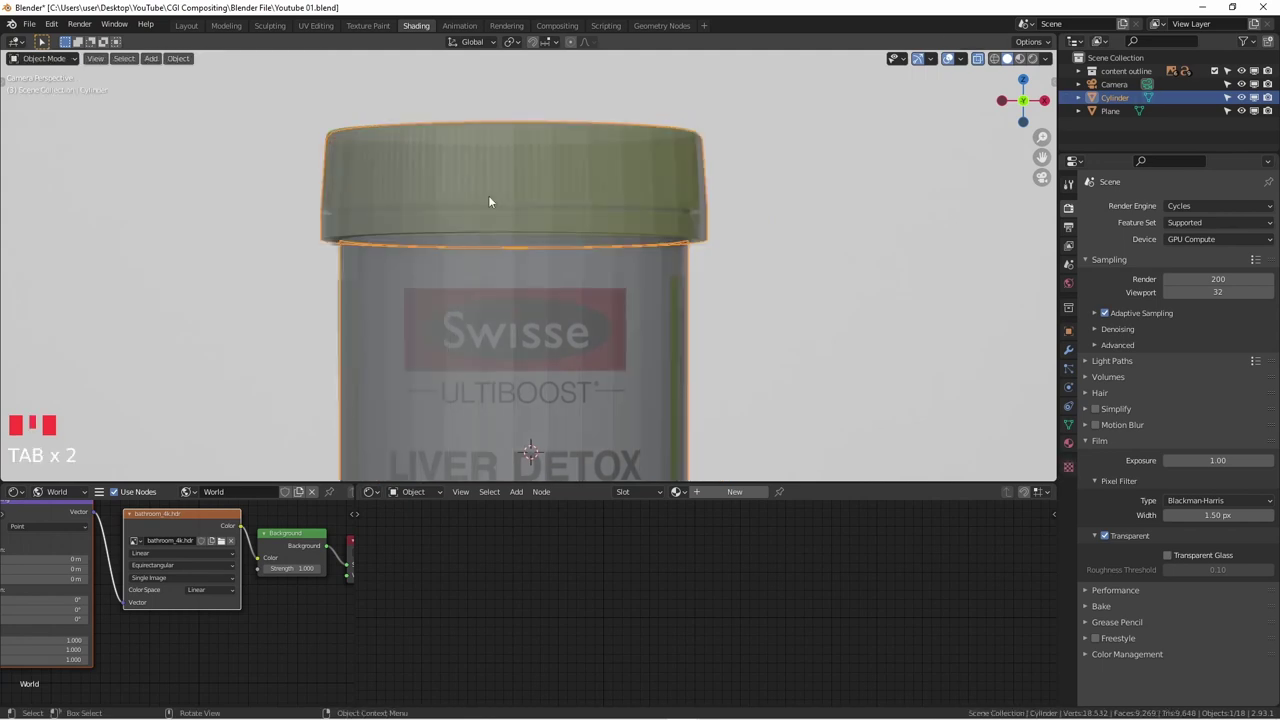
{"action": "key", "text": "ctrl"}
{"action": "key", "text": "ctrl+2"}
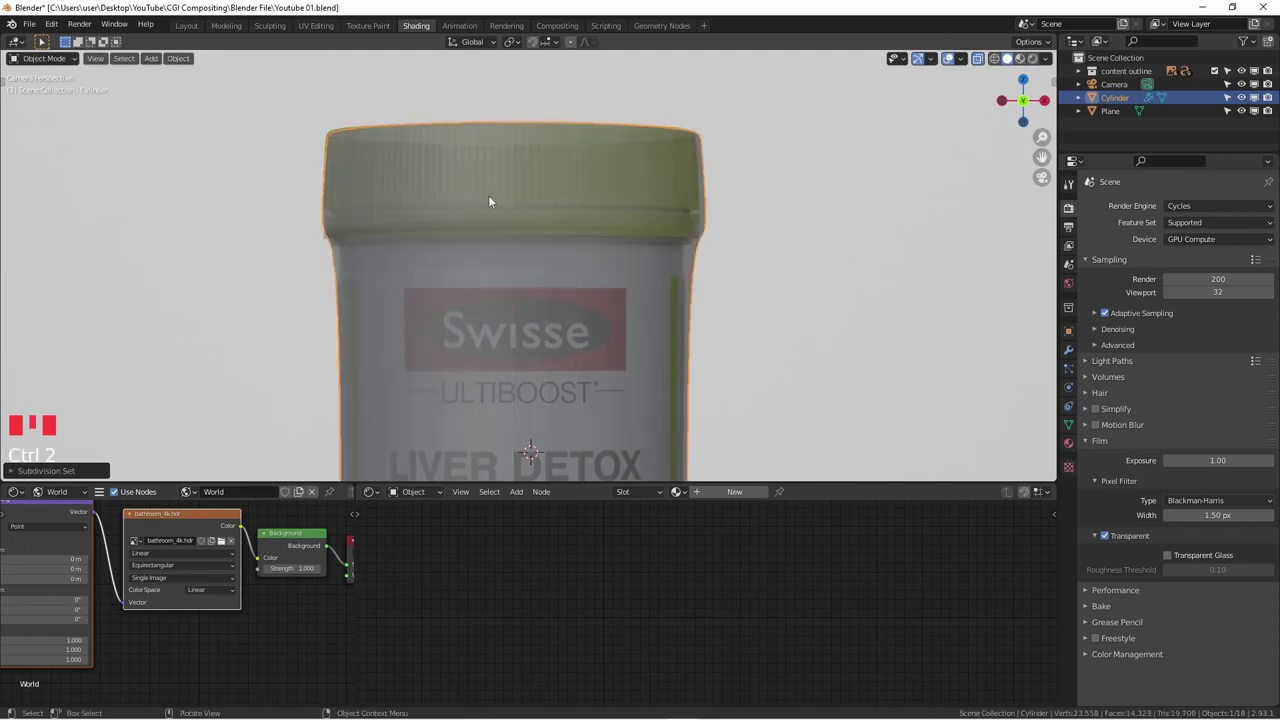
{"action": "left_click", "coordinate": [1068, 349]}
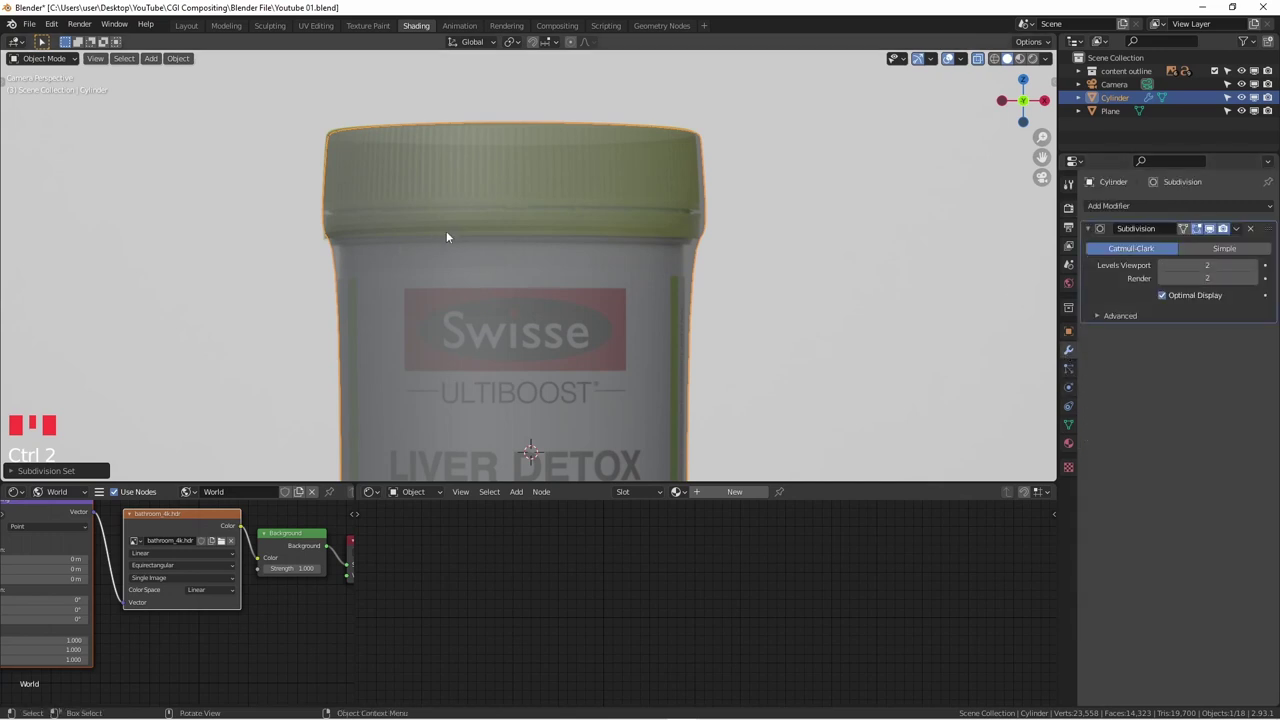
{"action": "key", "text": "Tab"}
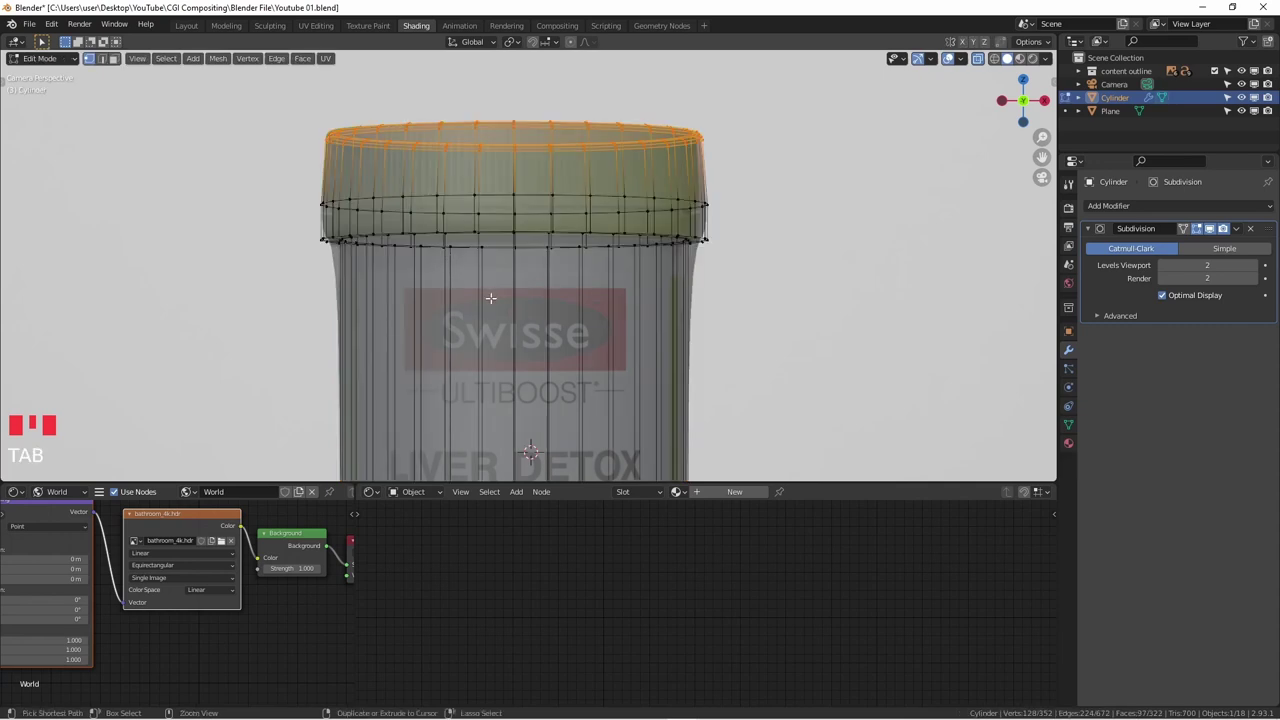
- Loop-cut the cylinder body and slide the new loop up just beneath the lid
{"action": "key", "text": "ctrl+r"}
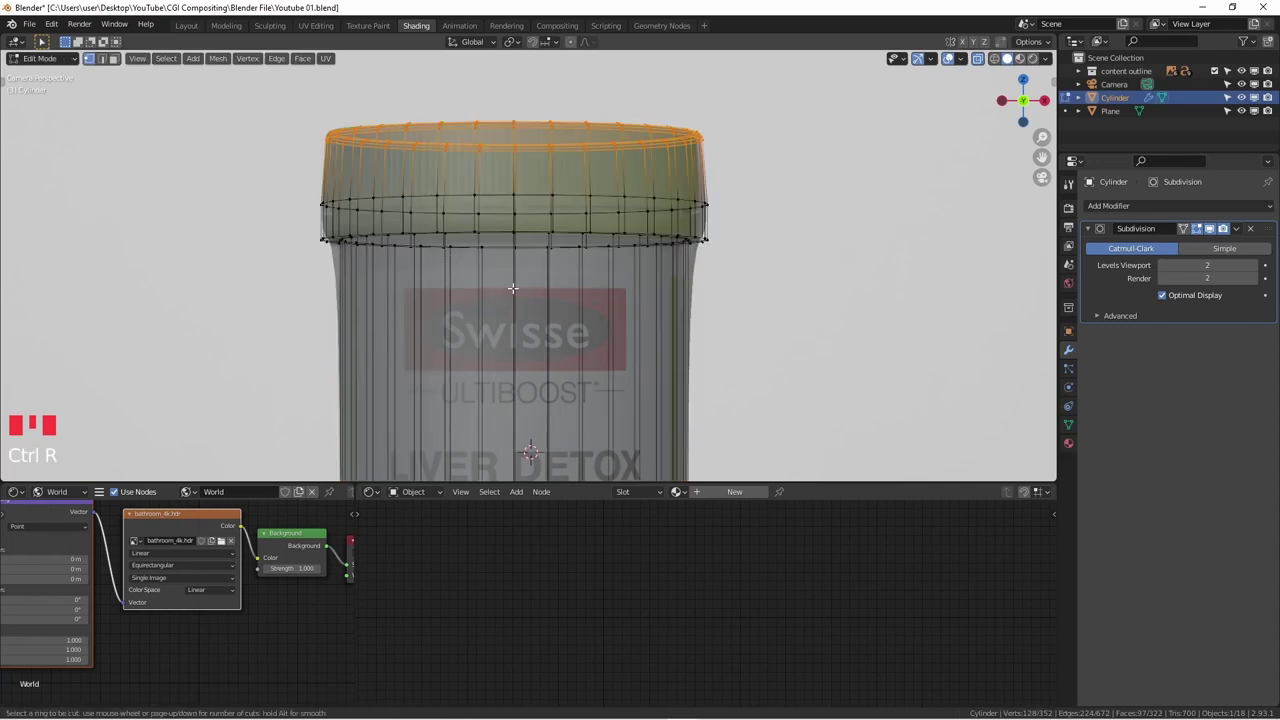
{"action": "left_click", "coordinate": [535, 289]}
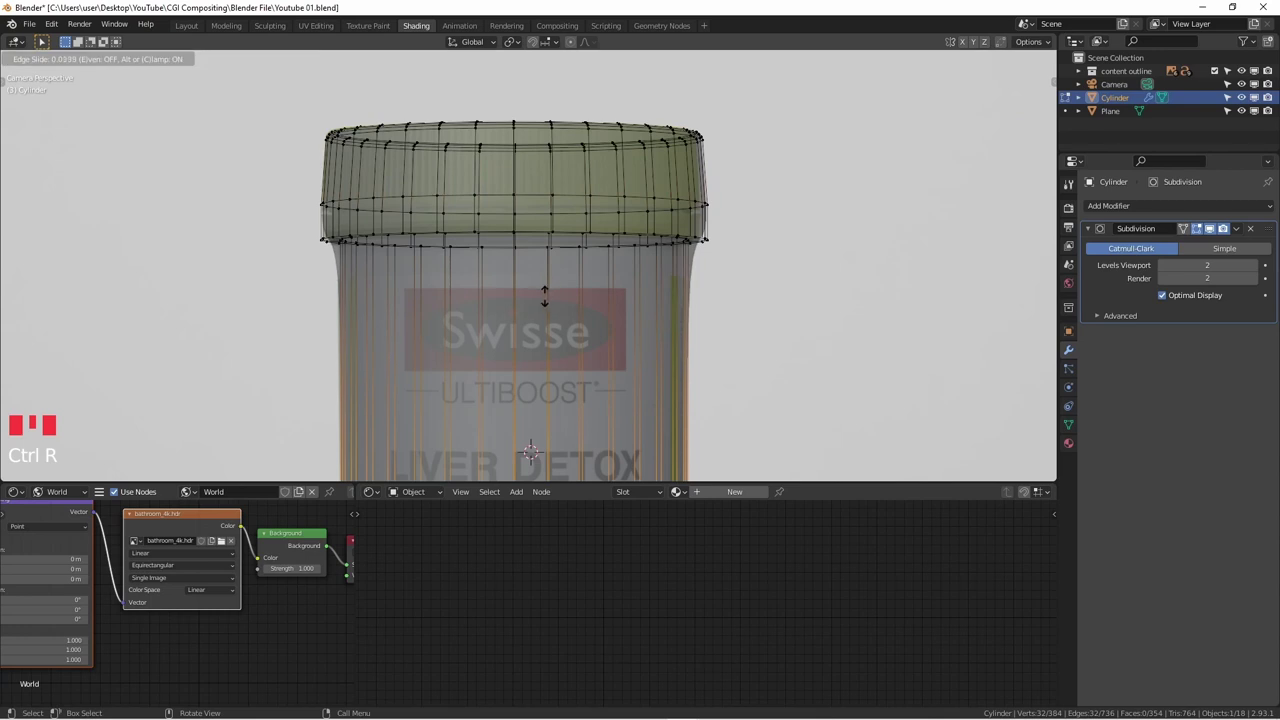
{"action": "left_click", "coordinate": [531, 272]}
{"action": "scroll", "coordinate": [540, 140], "scroll_direction": "down", "scroll_amount": 5}
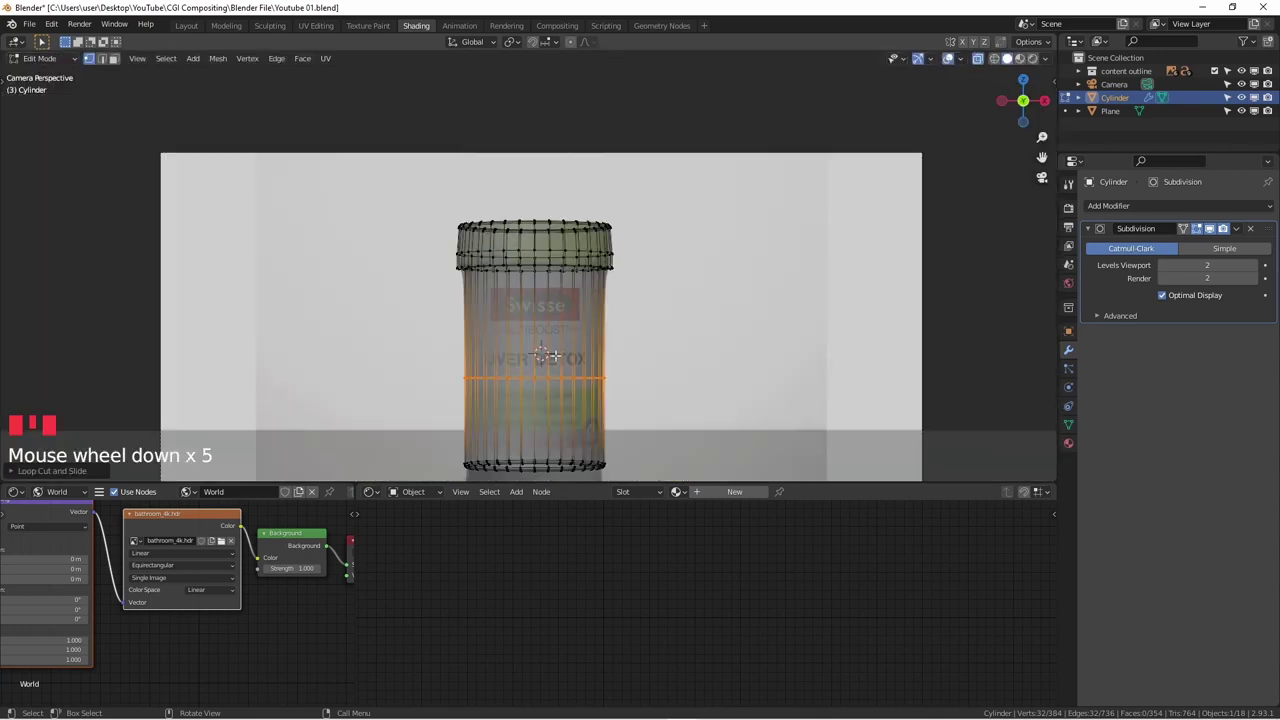
{"action": "scroll", "coordinate": [546, 360], "scroll_direction": "up", "scroll_amount": 3}
{"action": "key", "text": "g"}
{"action": "key", "text": "g"}
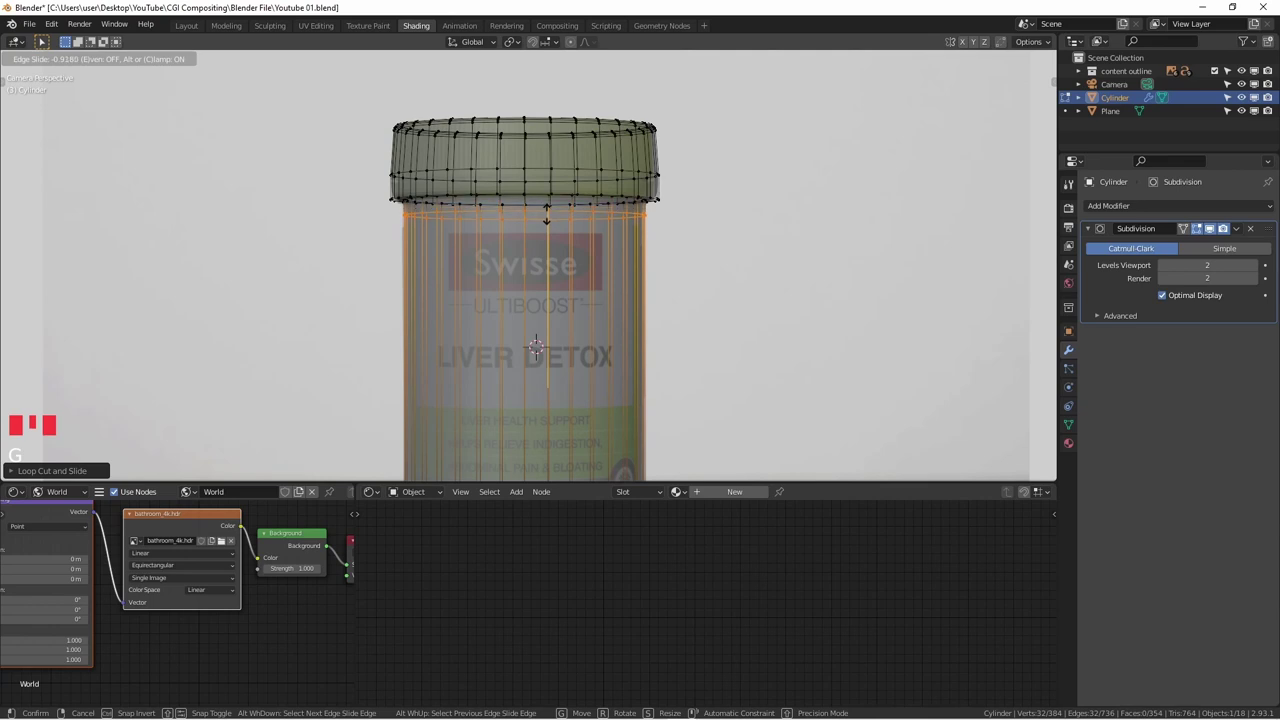
{"action": "left_click", "coordinate": [546, 213]}
{"action": "scroll", "coordinate": [543, 202], "scroll_direction": "up", "scroll_amount": 2}
{"action": "key", "text": "Tab"}
{"action": "scroll", "coordinate": [543, 202], "scroll_direction": "up", "scroll_amount": 2}
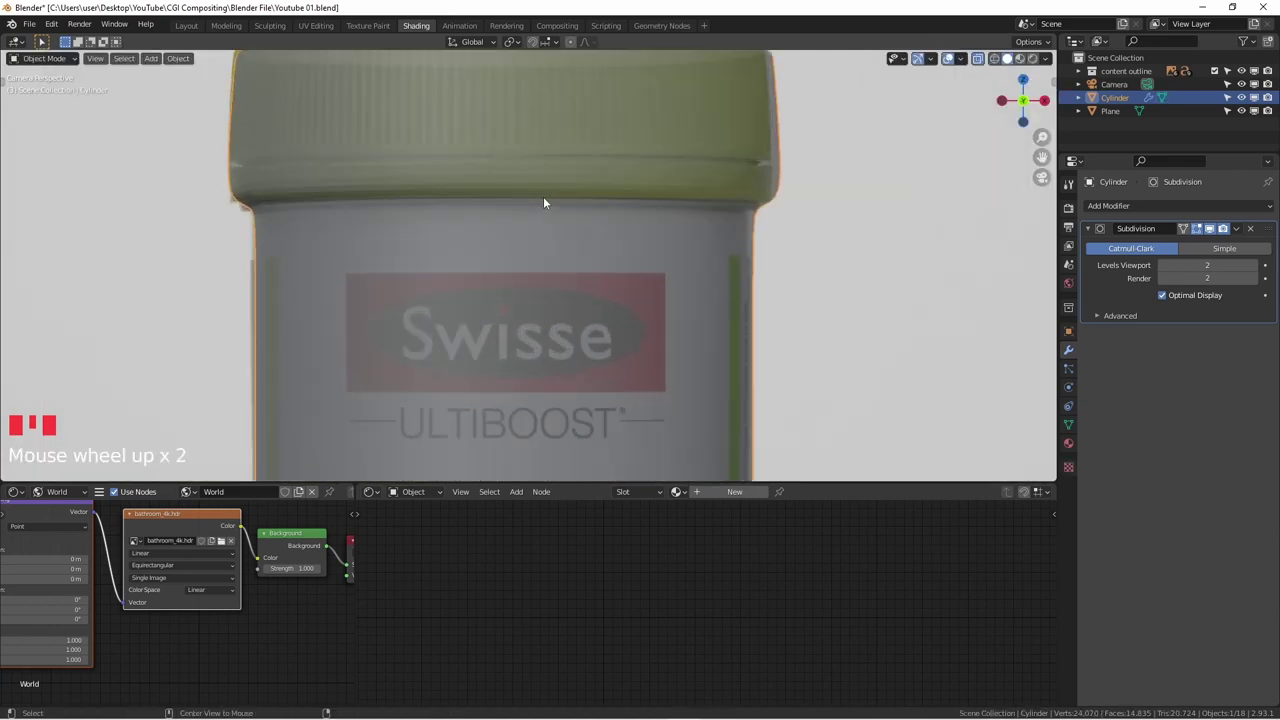
{"action": "key", "text": "alt+z"}
{"action": "scroll", "coordinate": [530, 226], "scroll_direction": "down", "scroll_amount": 4}
- Apply Shade Smooth to the cylinder
{"action": "right_click", "coordinate": [525, 231]}
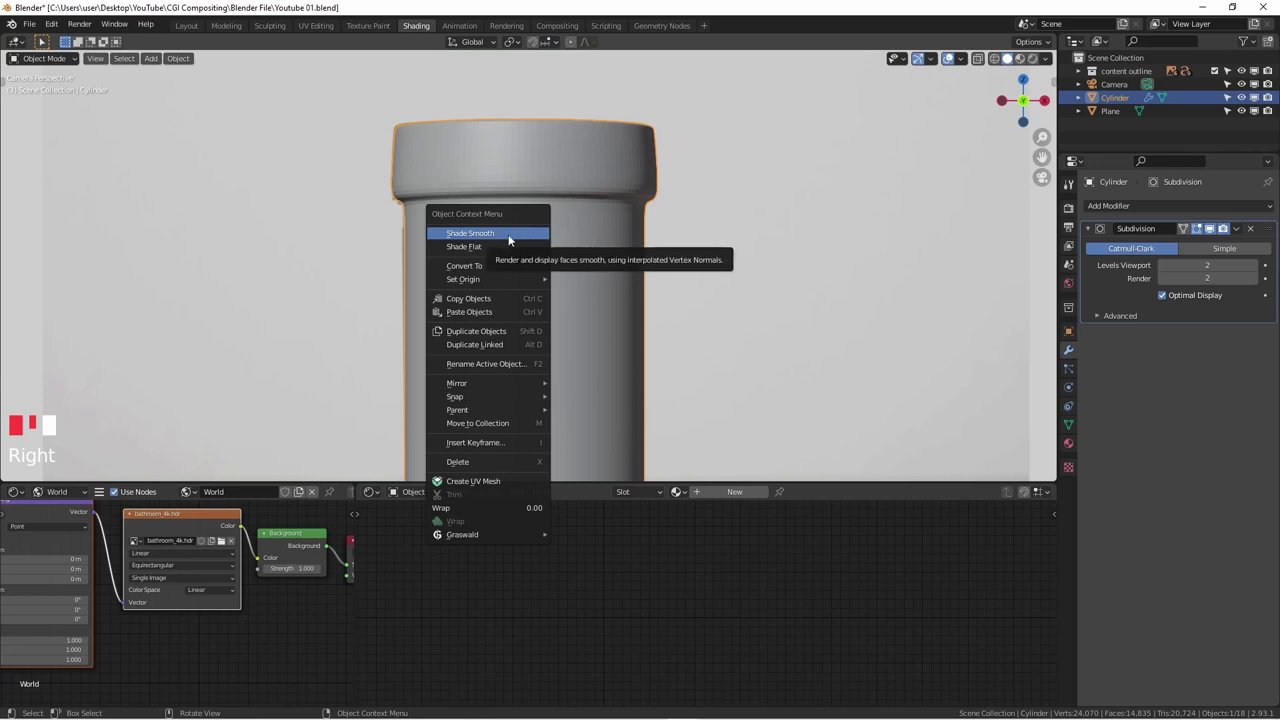
{"action": "left_click", "coordinate": [508, 234]}
{"action": "scroll", "coordinate": [512, 236], "scroll_direction": "down", "scroll_amount": 3}
{"action": "middle_click_drag", "start_coordinate": [512, 236], "coordinate": [497, 229], "text": "shift"}
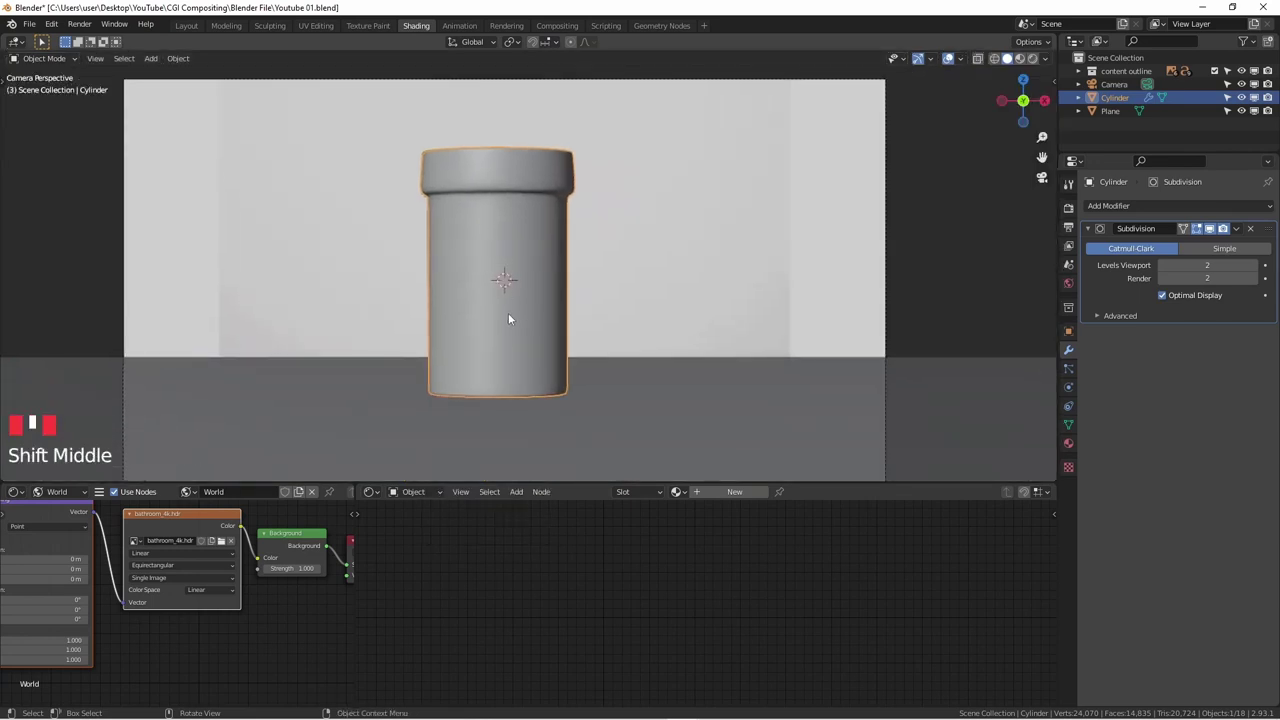
{"action": "middle_click_drag", "start_coordinate": [509, 277], "coordinate": [471, 289]}
- Check the cylinder from the front, then zoom the scene camera view
{"action": "key", "text": "KP_1"}
{"action": "scroll", "coordinate": [510, 297], "scroll_direction": "up", "scroll_amount": 2}
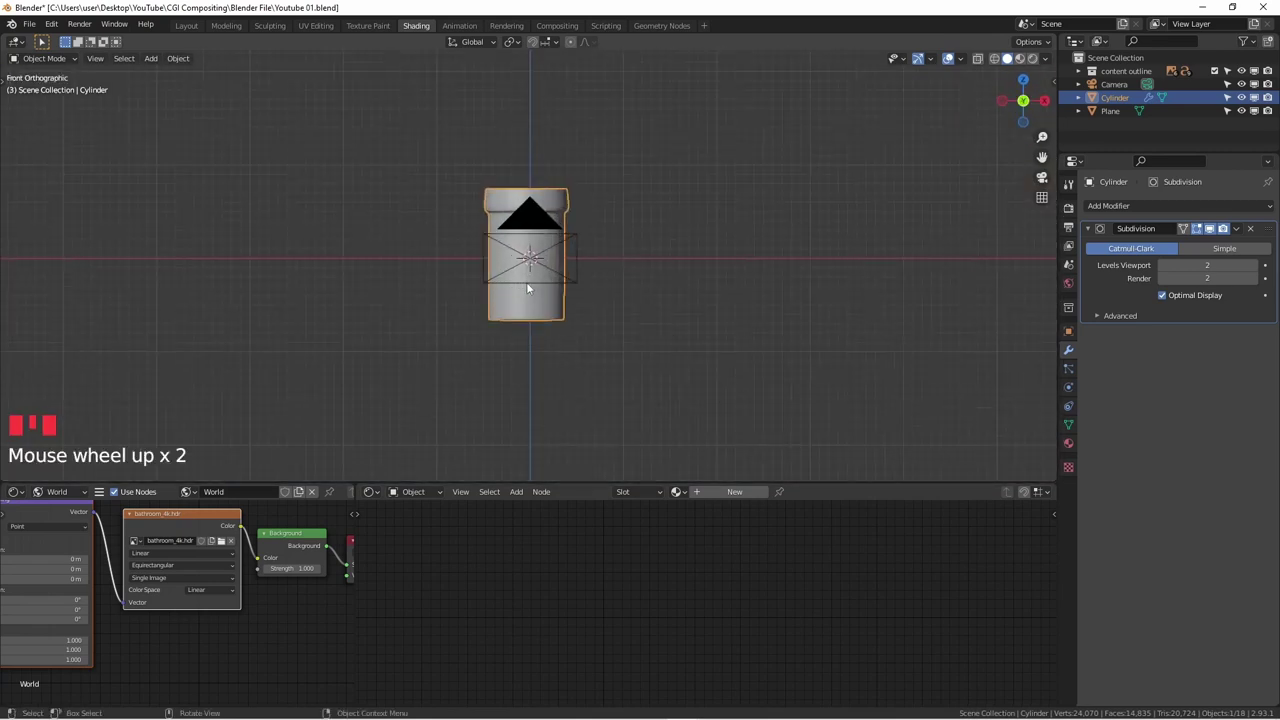
{"action": "key", "text": "KP_0"}
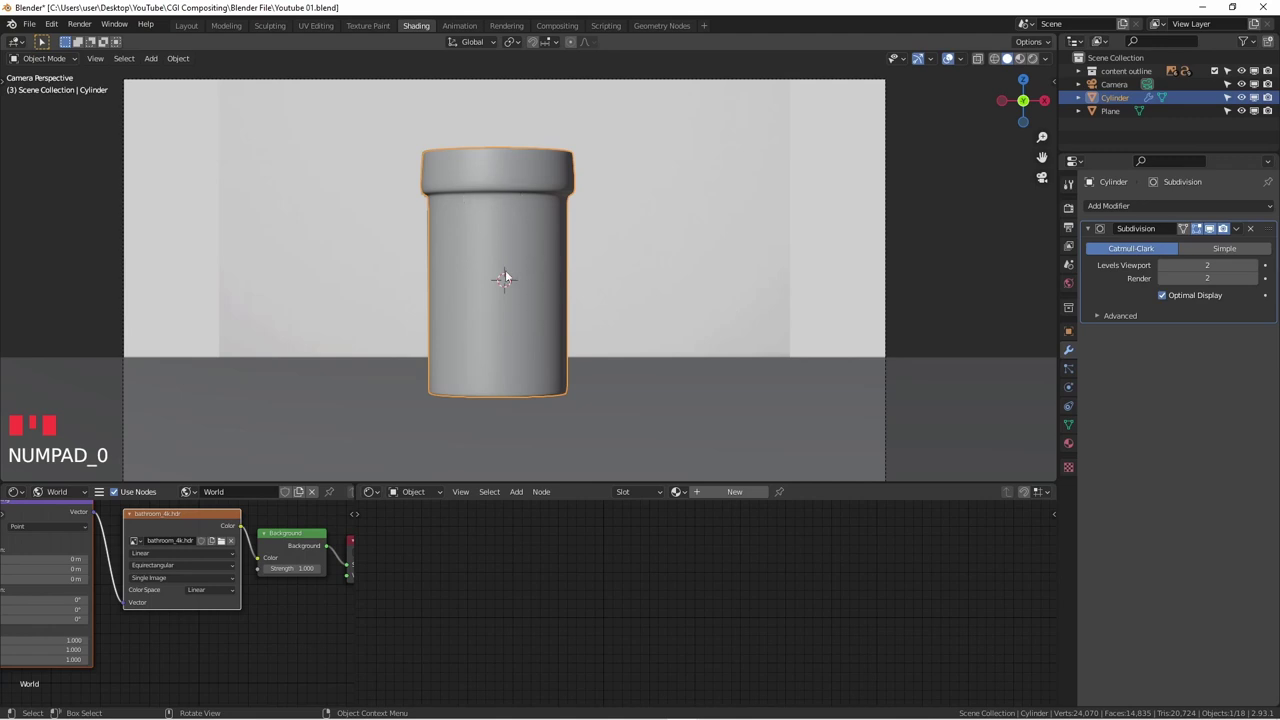
{"action": "scroll", "coordinate": [481, 223], "scroll_direction": "down", "scroll_amount": 3}
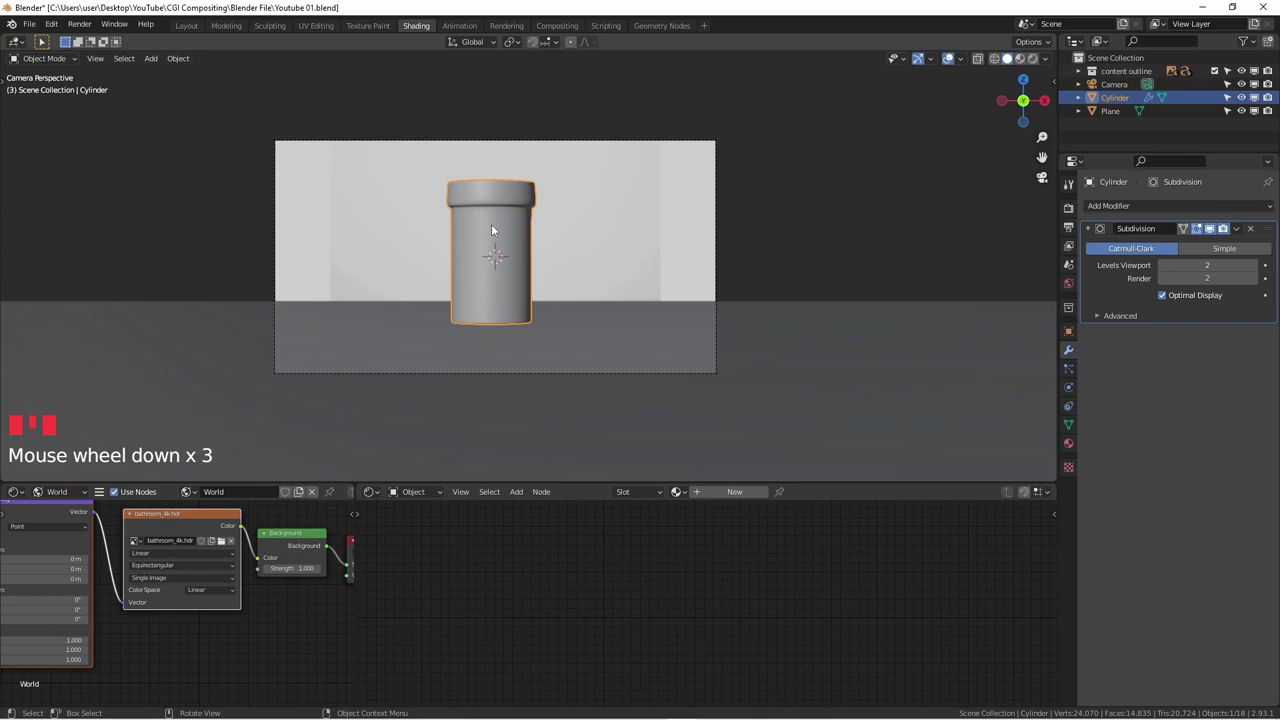
{"action": "scroll", "coordinate": [496, 192], "scroll_direction": "up", "scroll_amount": 4}
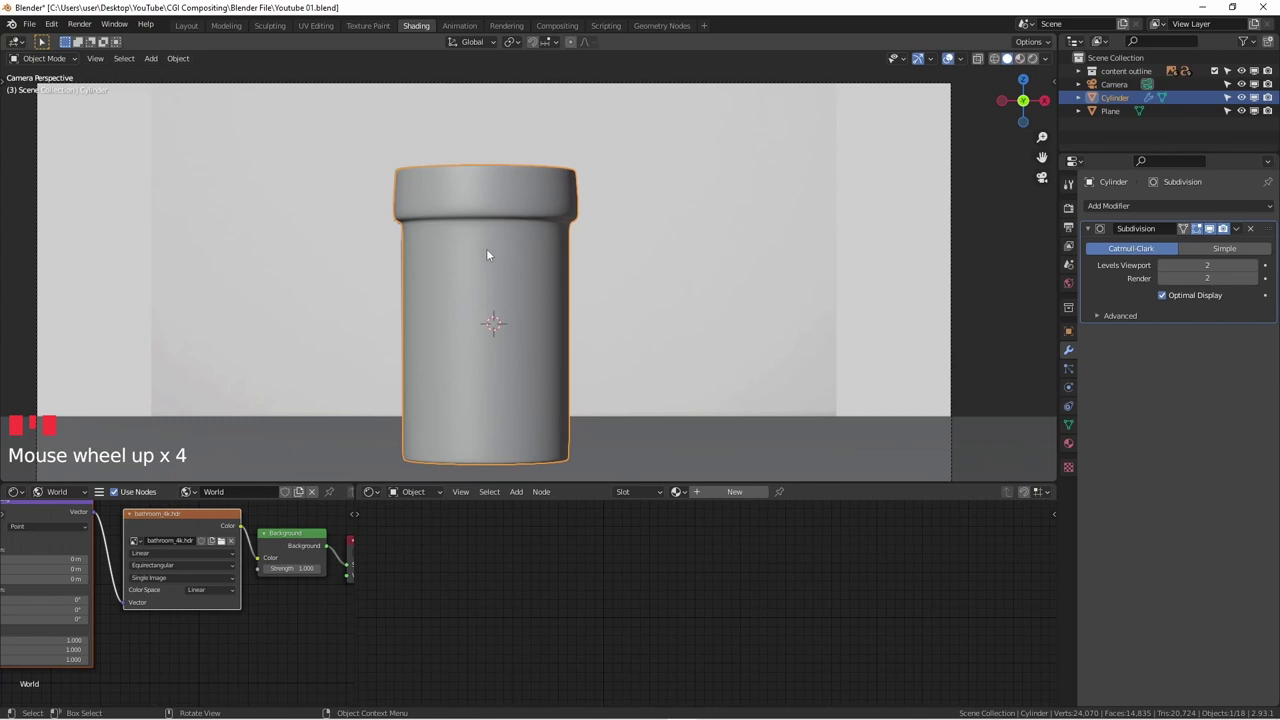
{"action": "scroll", "coordinate": [700, 305], "scroll_direction": "down", "scroll_amount": 2}
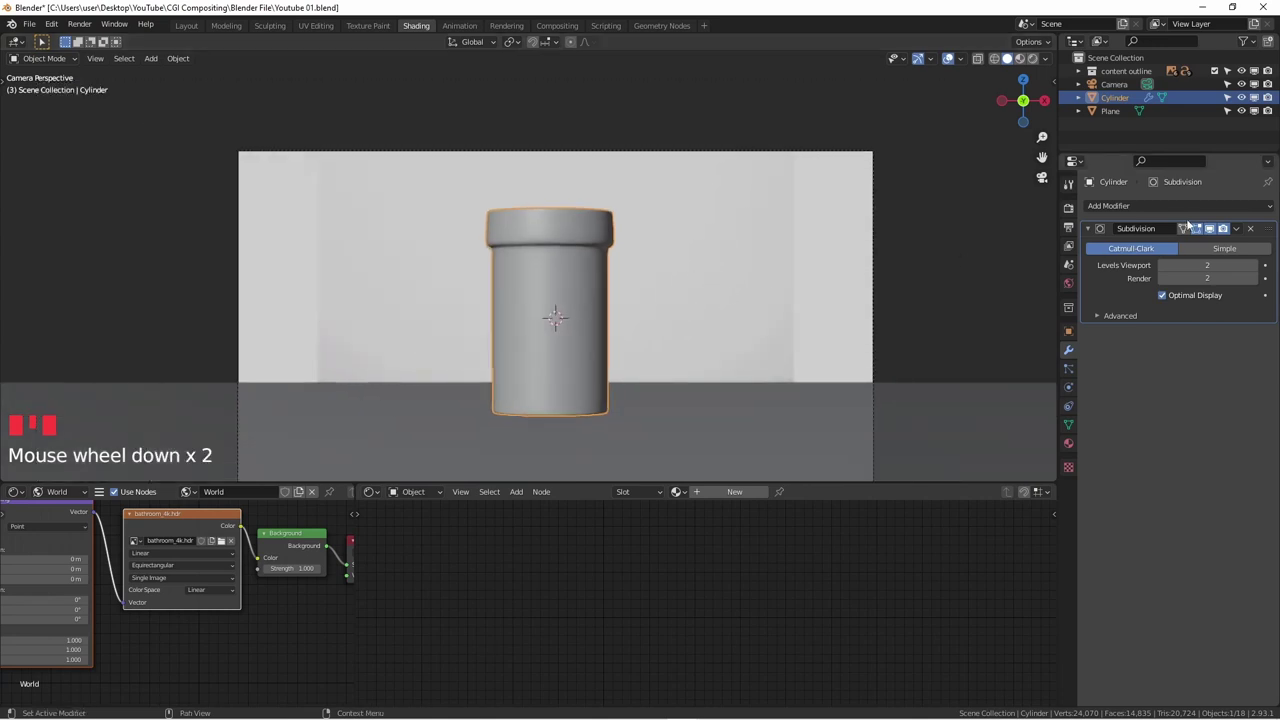
- Add a UV Project modifier with Camera as projector and switch to rendered preview
{"action": "left_click", "coordinate": [1157, 206]}
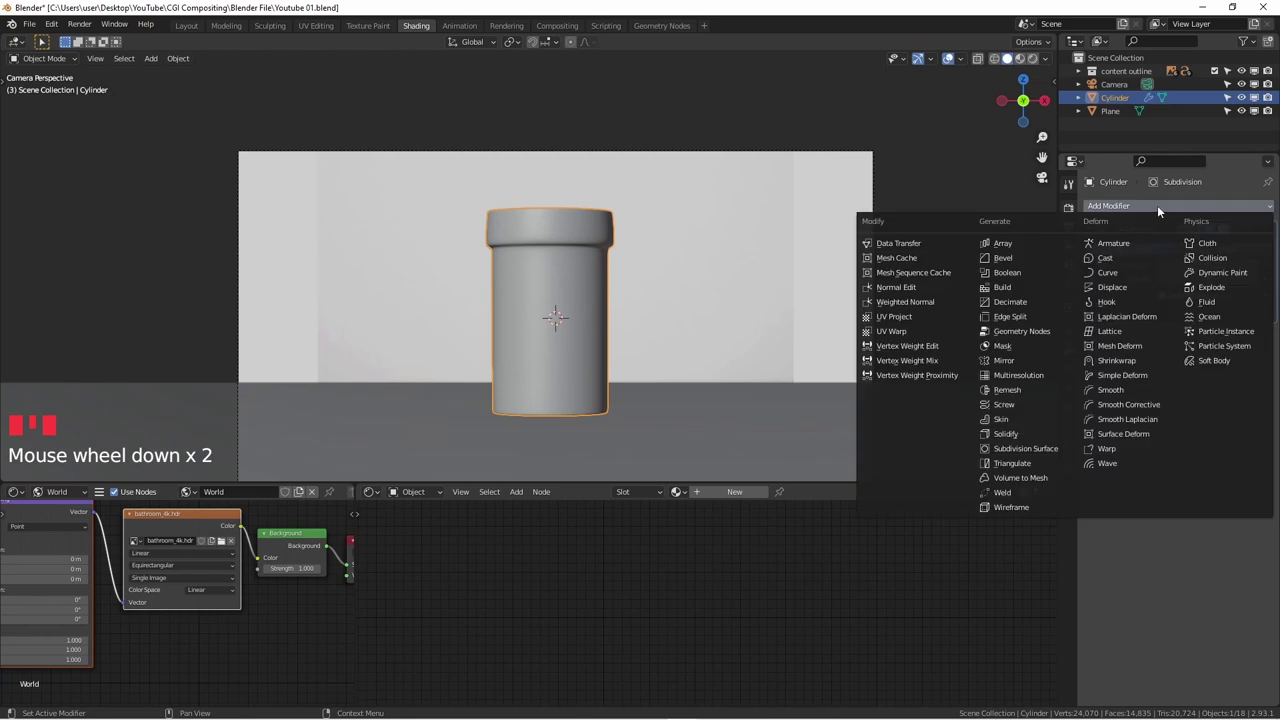
{"action": "left_click", "coordinate": [915, 319]}
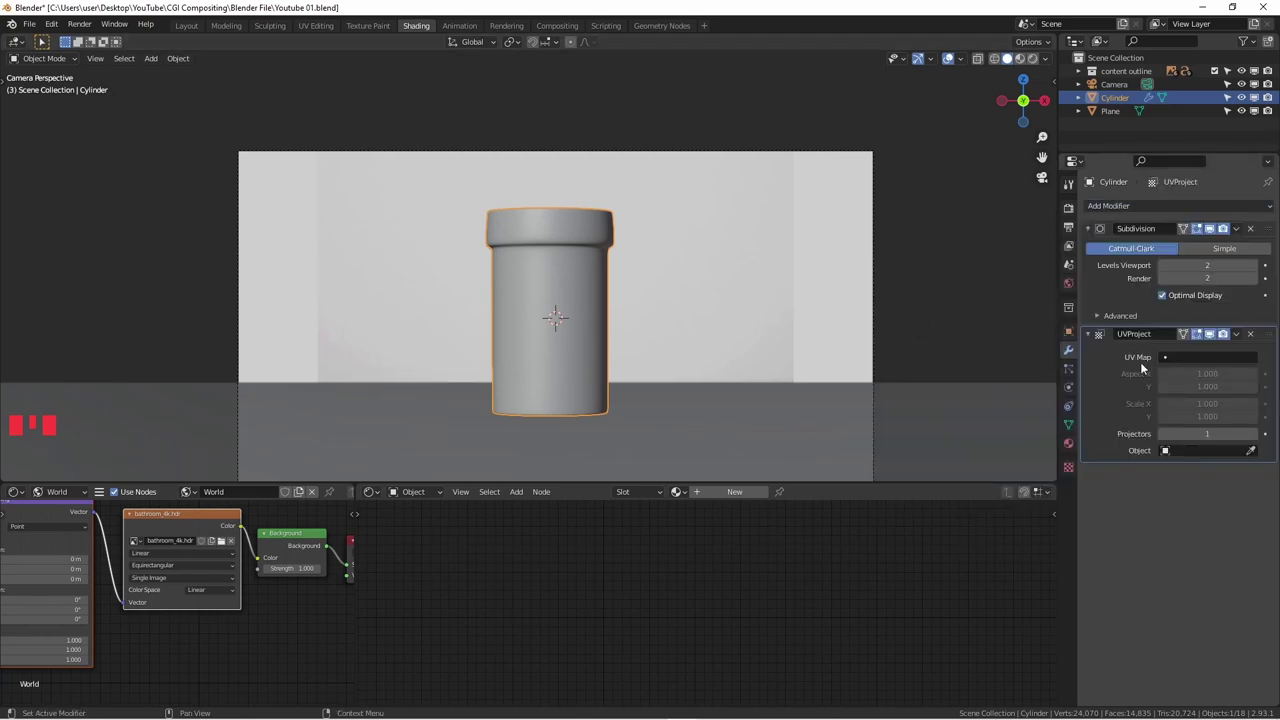
{"action": "scroll", "coordinate": [948, 408], "scroll_direction": "up", "scroll_amount": 2}
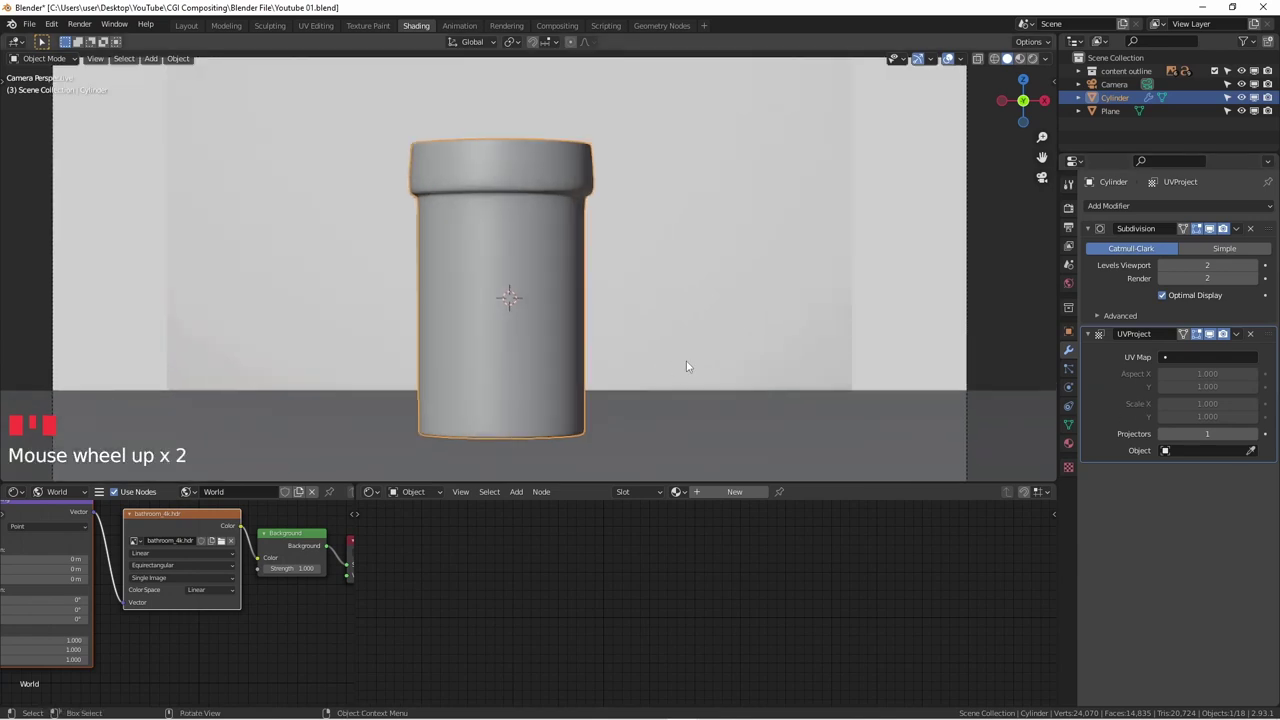
{"action": "left_click", "coordinate": [1251, 451]}
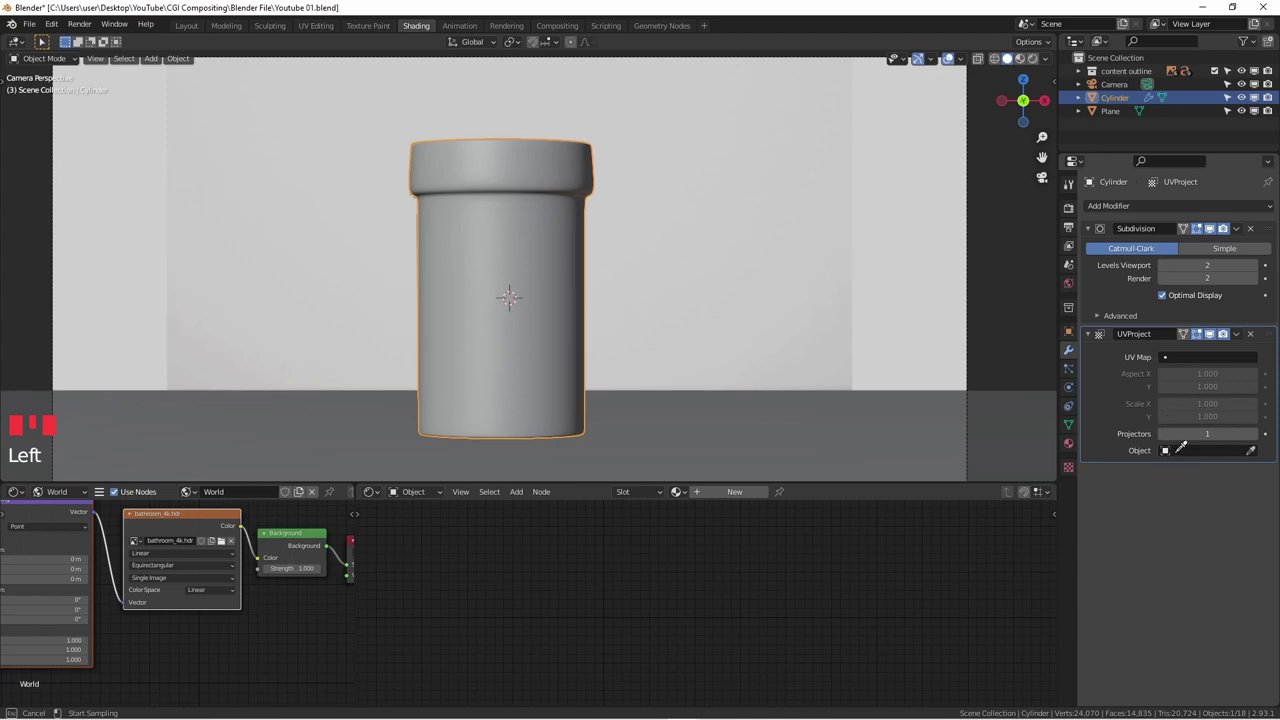
{"action": "left_click", "coordinate": [1120, 79]}
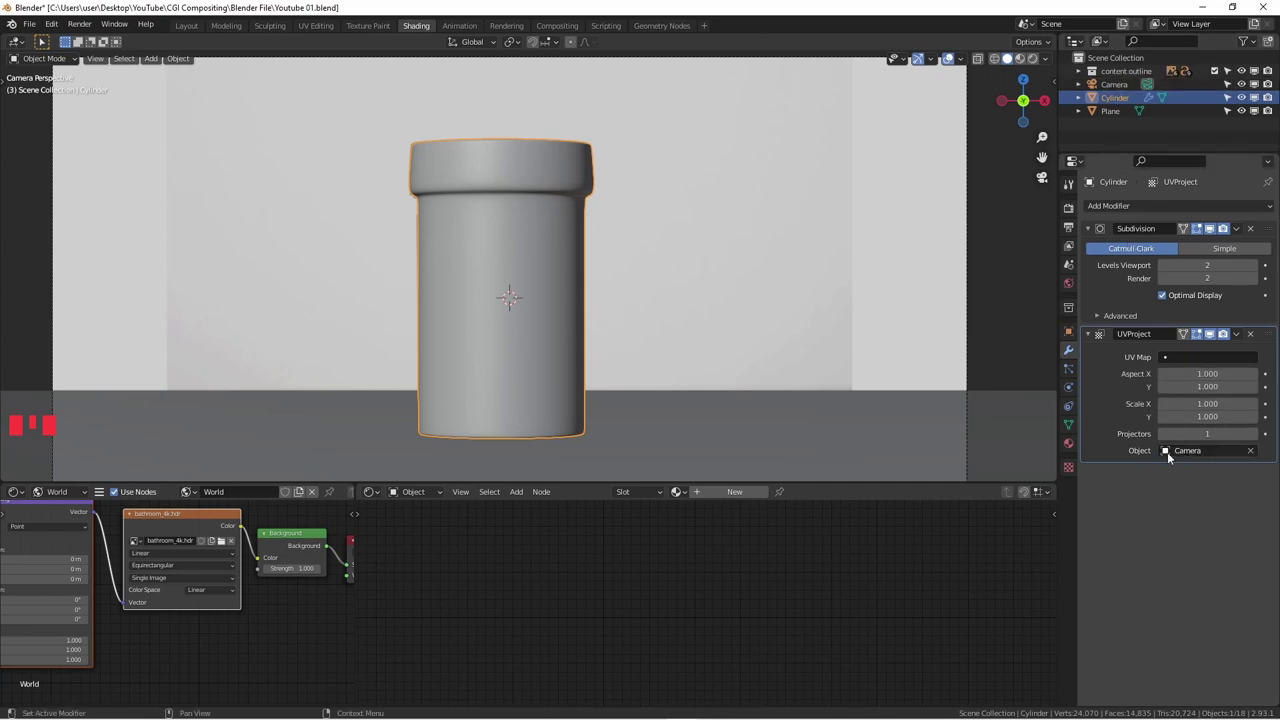
{"action": "scroll", "coordinate": [601, 237], "scroll_direction": "down", "scroll_amount": 3}
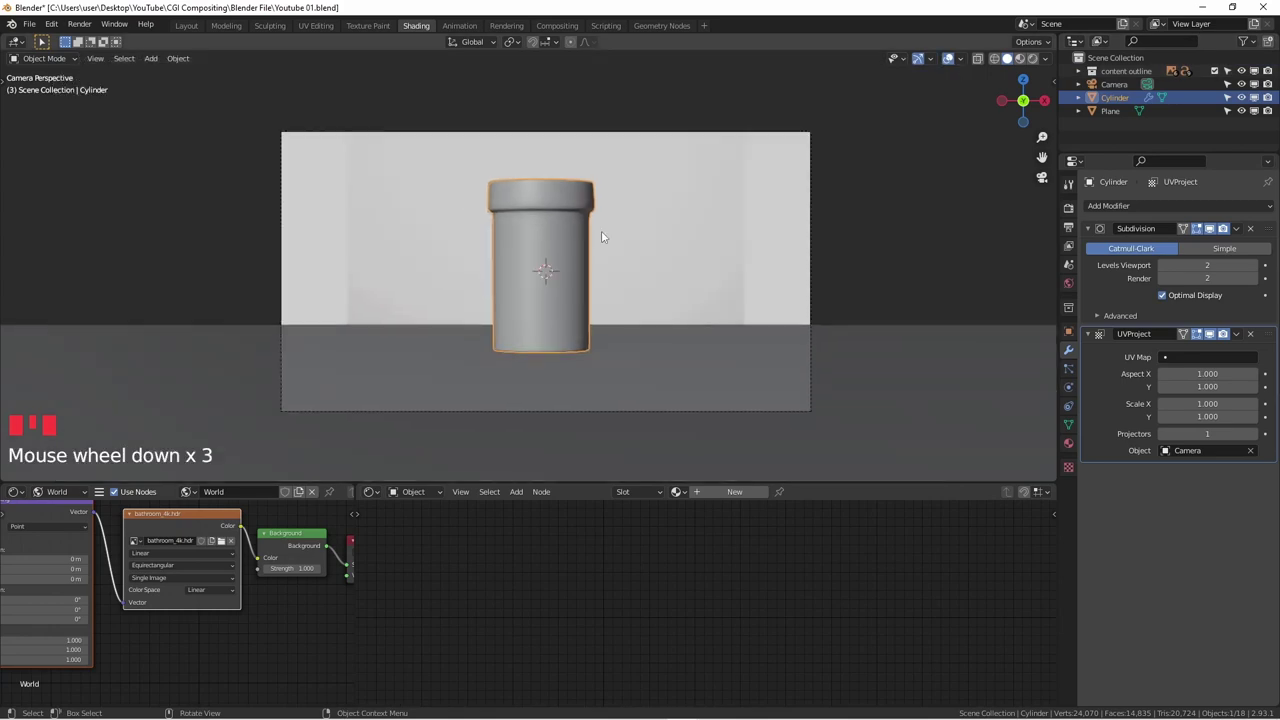
{"action": "left_click", "coordinate": [1033, 58]}
- Pan the rendered camera view and select the ground Plane beneath the floating cylinder
{"action": "scroll", "coordinate": [515, 276], "scroll_direction": "up", "scroll_amount": 2}
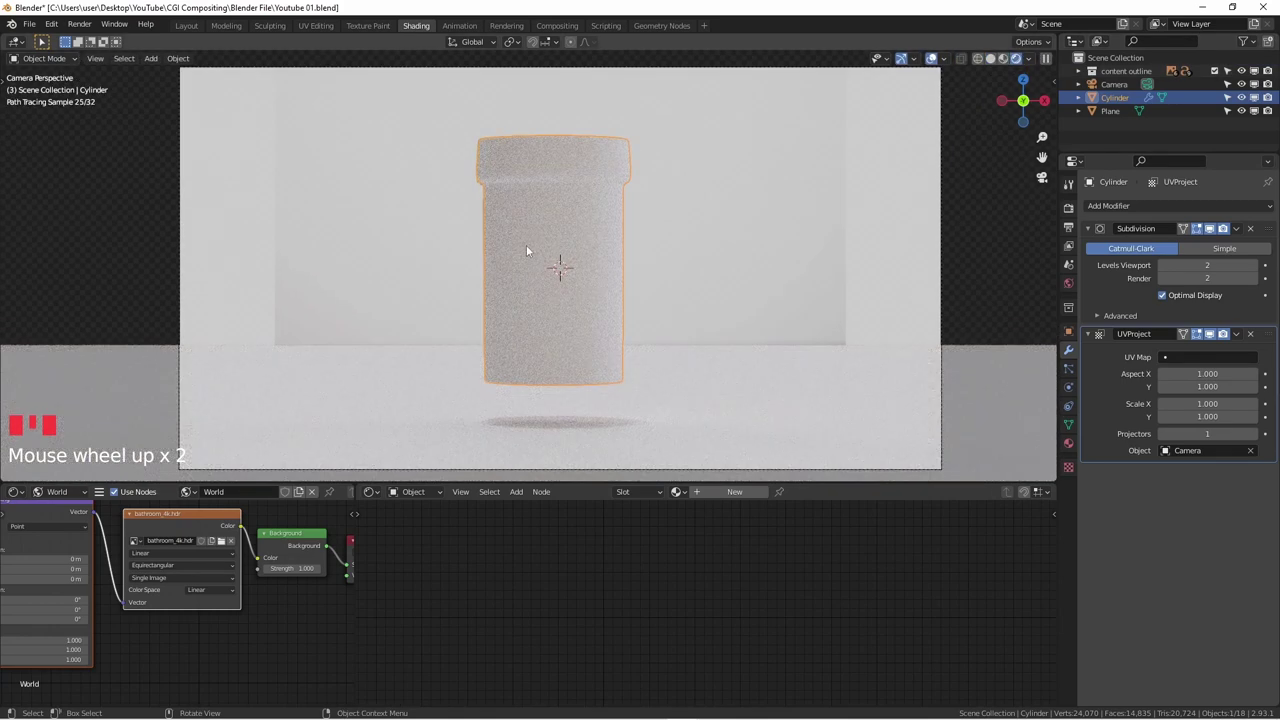
{"action": "scroll", "coordinate": [525, 227], "scroll_direction": "down", "scroll_amount": 2}
{"action": "middle_click_drag", "start_coordinate": [525, 227], "coordinate": [522, 296], "text": "shift"}
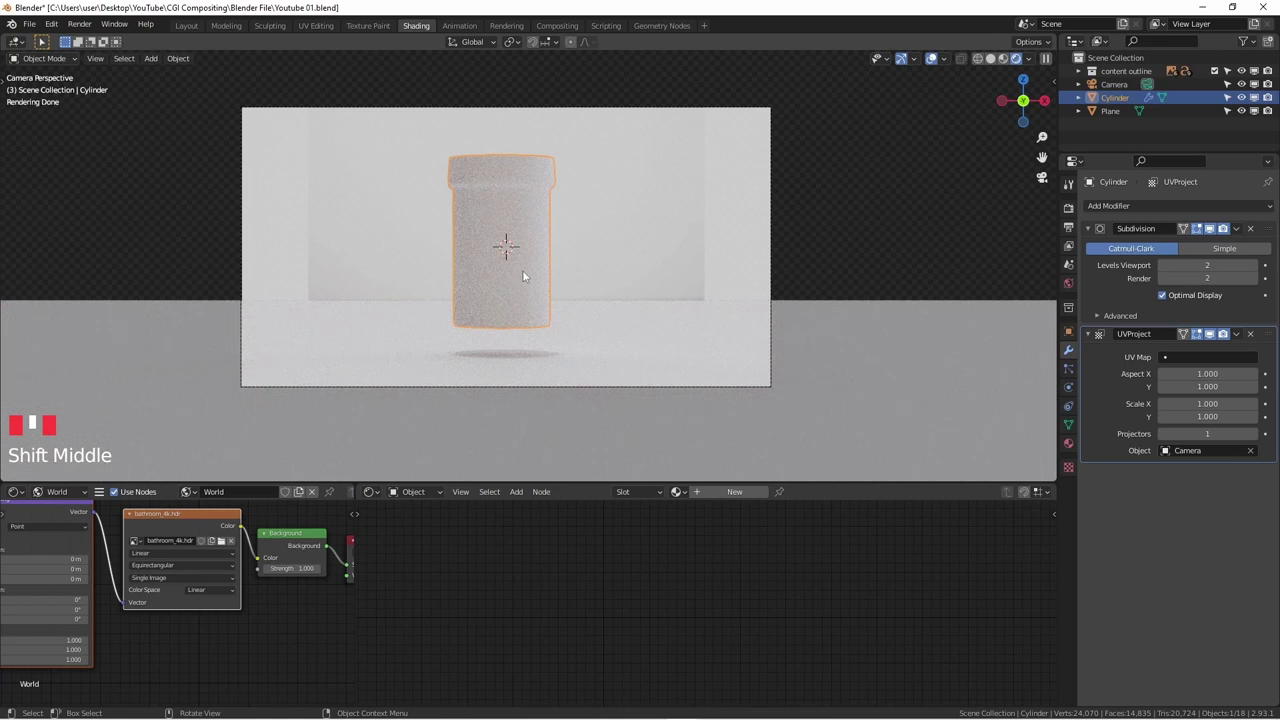
{"action": "scroll", "coordinate": [507, 263], "scroll_direction": "up", "scroll_amount": 2}
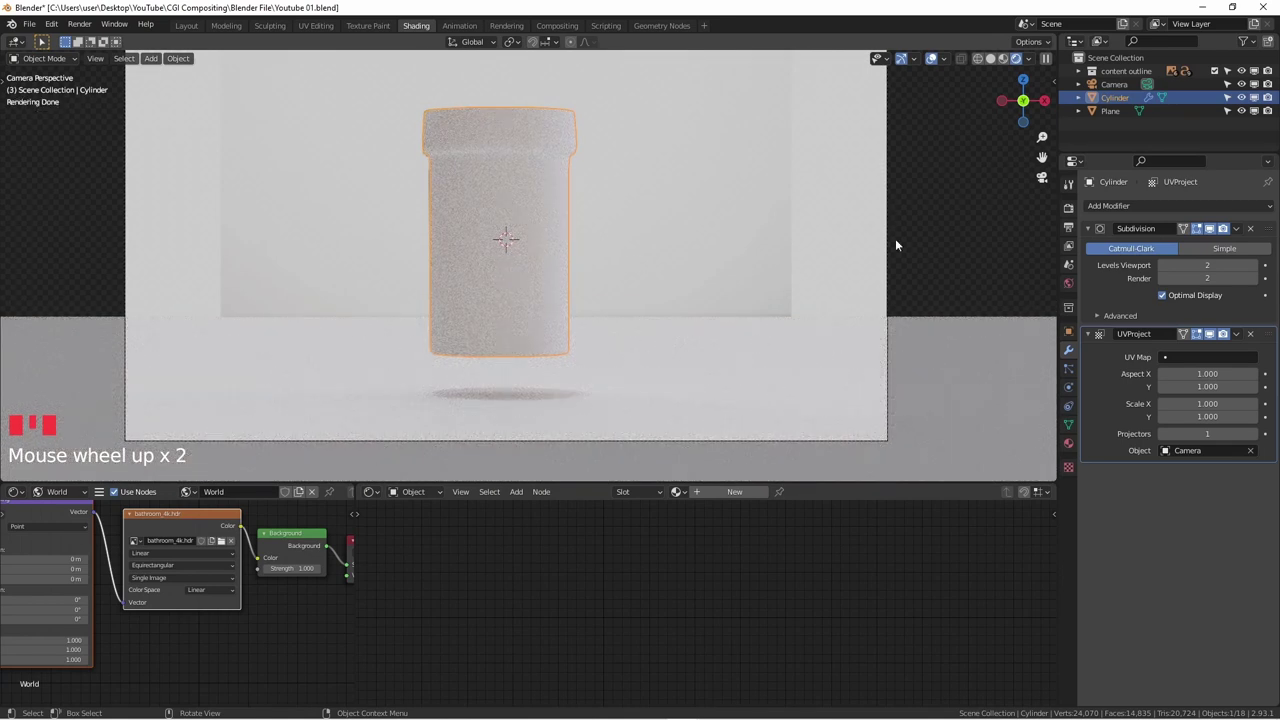
{"action": "scroll", "coordinate": [487, 298], "scroll_direction": "down", "scroll_amount": 2}
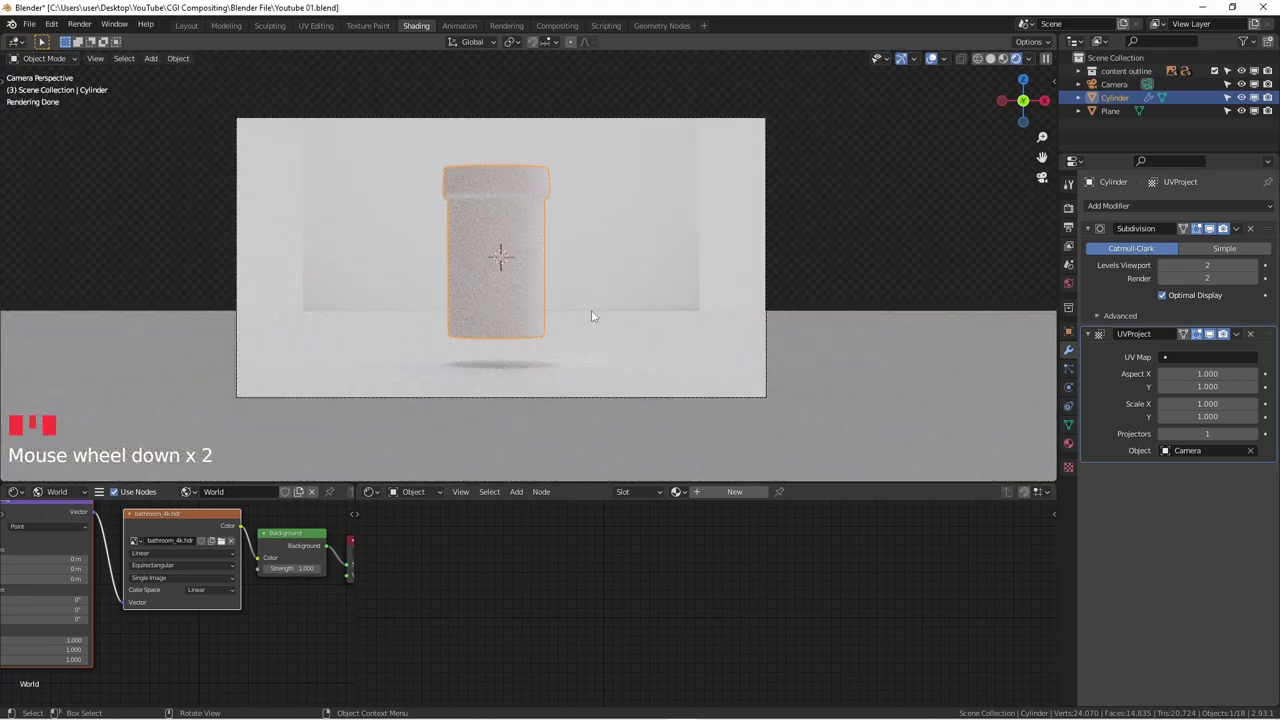
{"action": "middle_click_drag", "start_coordinate": [591, 314], "coordinate": [607, 254], "text": "shift"}
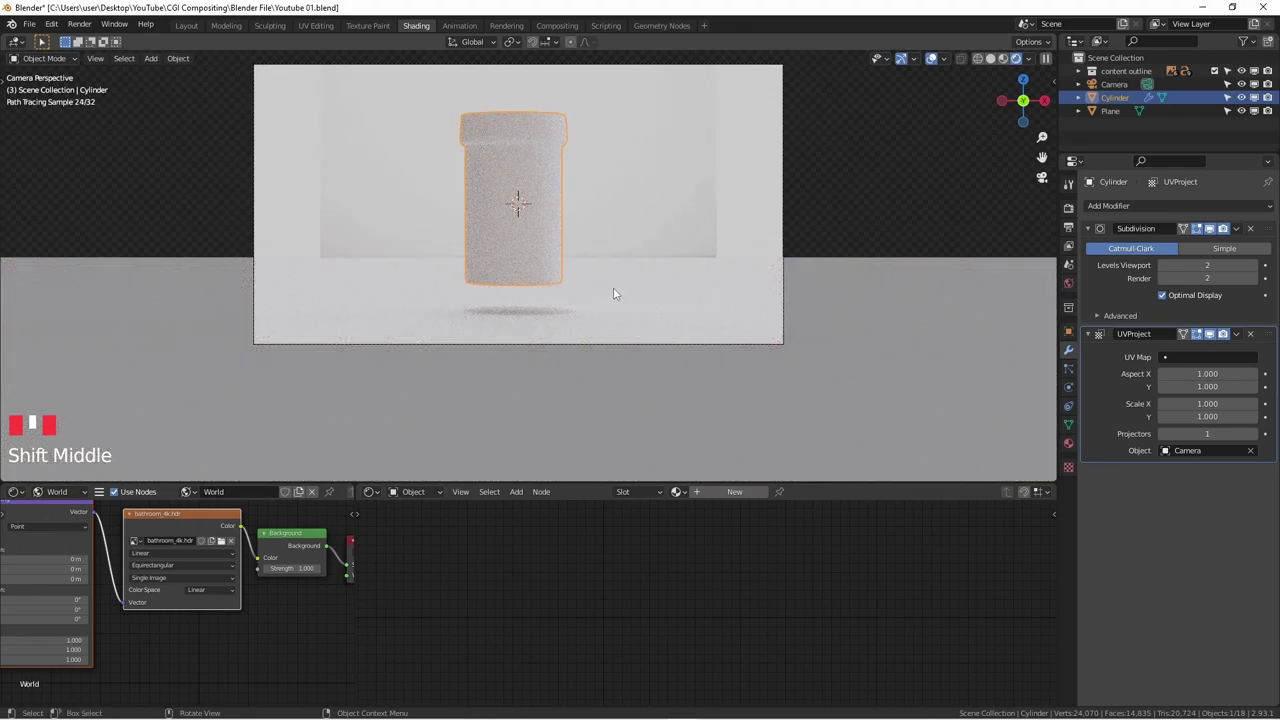
{"action": "left_click", "coordinate": [613, 287]}
{"action": "scroll", "coordinate": [503, 270], "scroll_direction": "up", "scroll_amount": 1}
{"action": "left_click", "coordinate": [503, 268]}
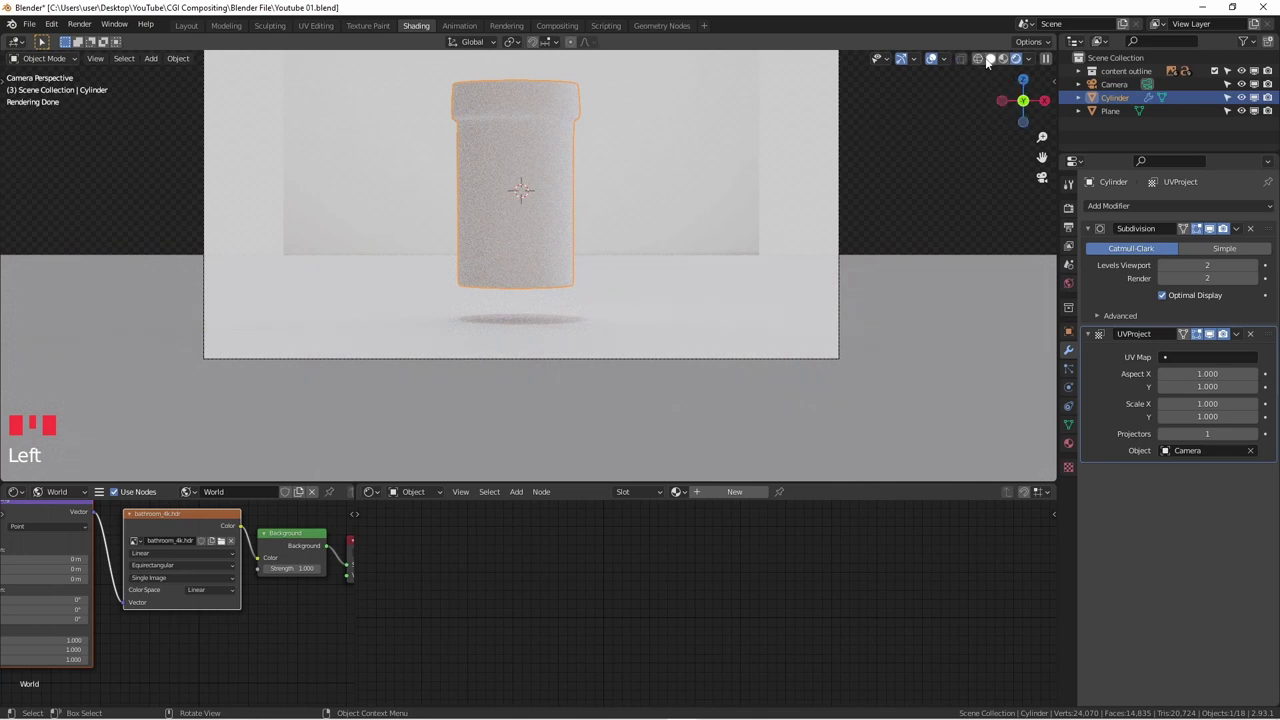
{"action": "left_click", "coordinate": [676, 338]}
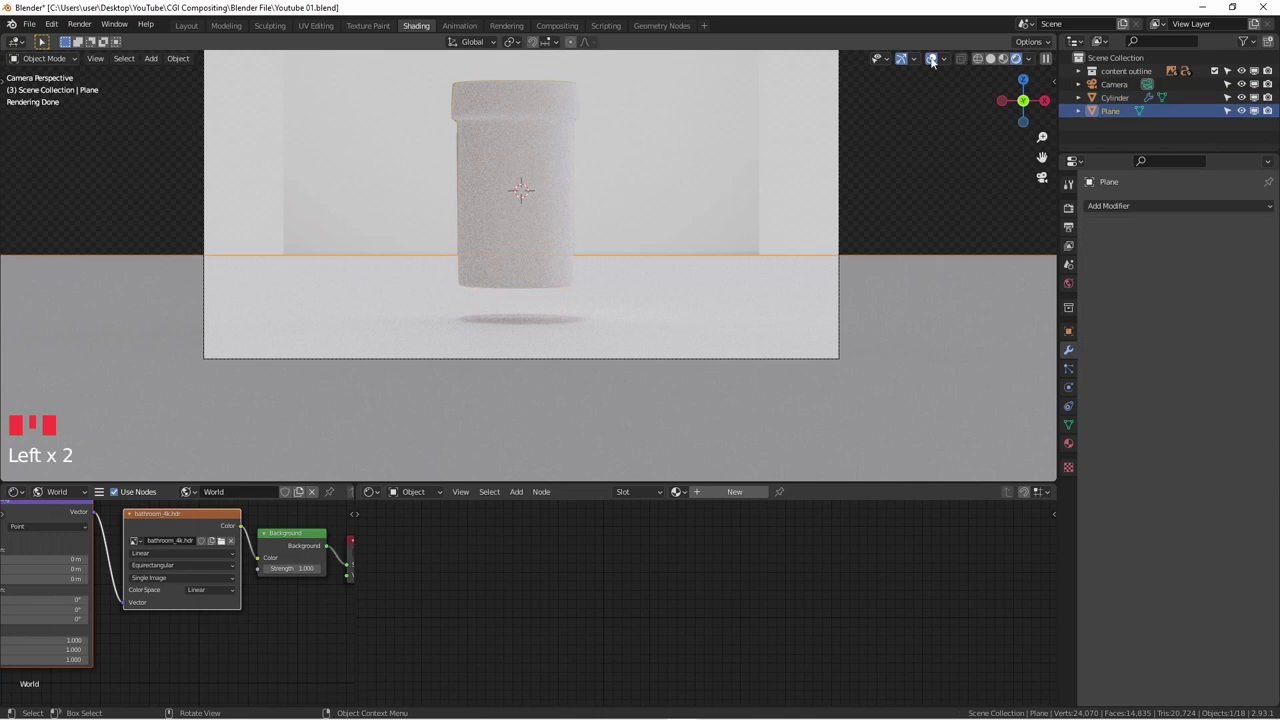
- Toggle X-ray and rendered shading to compare the scene against the jar photo
{"action": "left_click", "coordinate": [991, 58]}
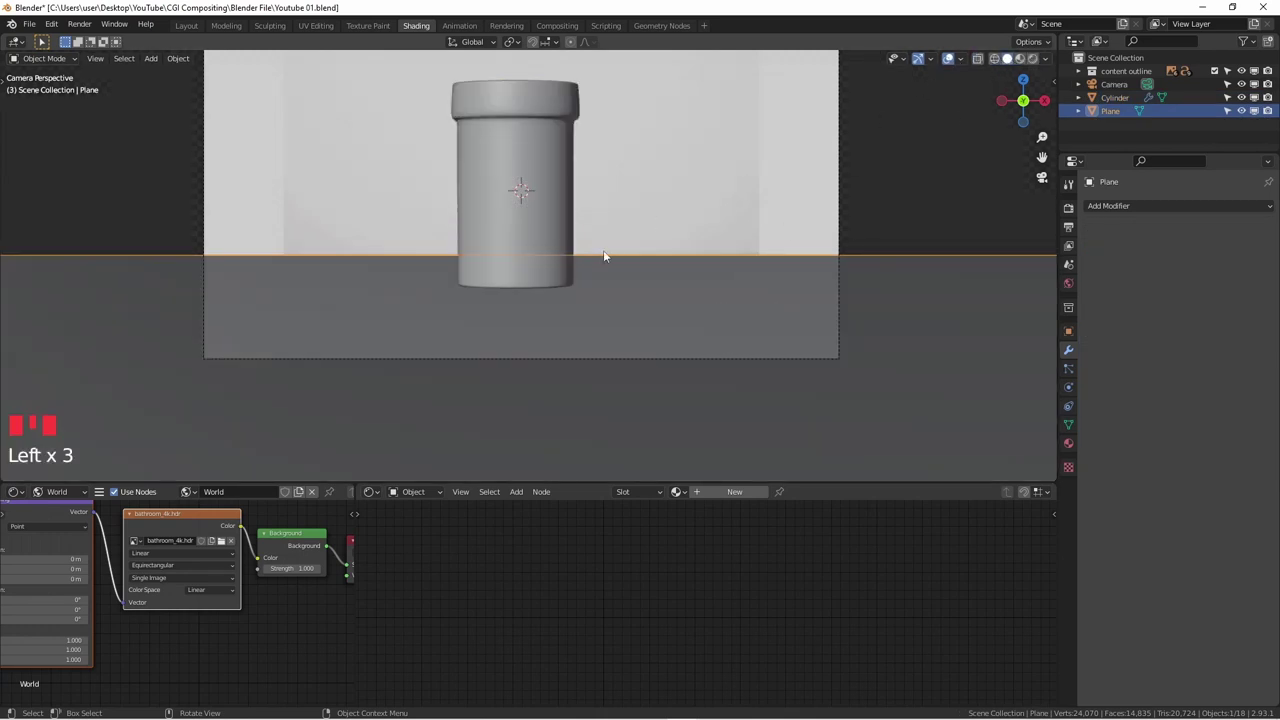
{"action": "key", "text": "alt+z"}
{"action": "scroll", "coordinate": [520, 292], "scroll_direction": "up", "scroll_amount": 4}
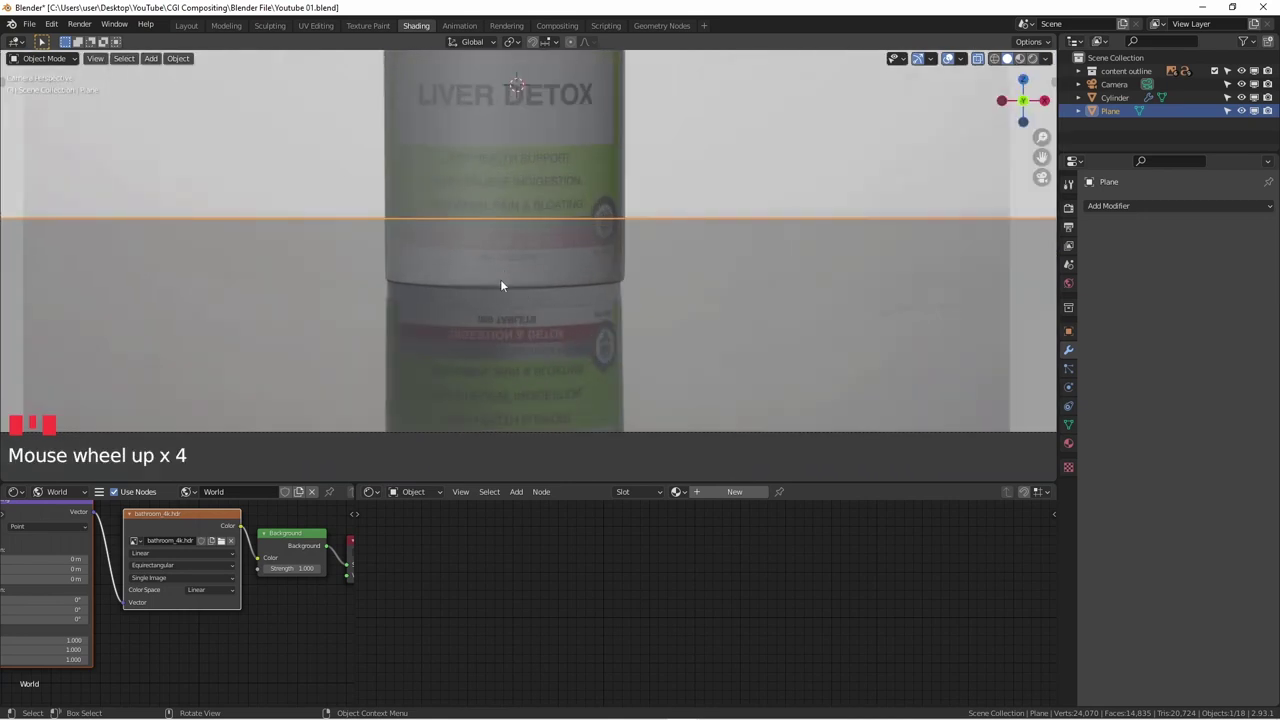
{"action": "left_click", "coordinate": [1031, 58]}
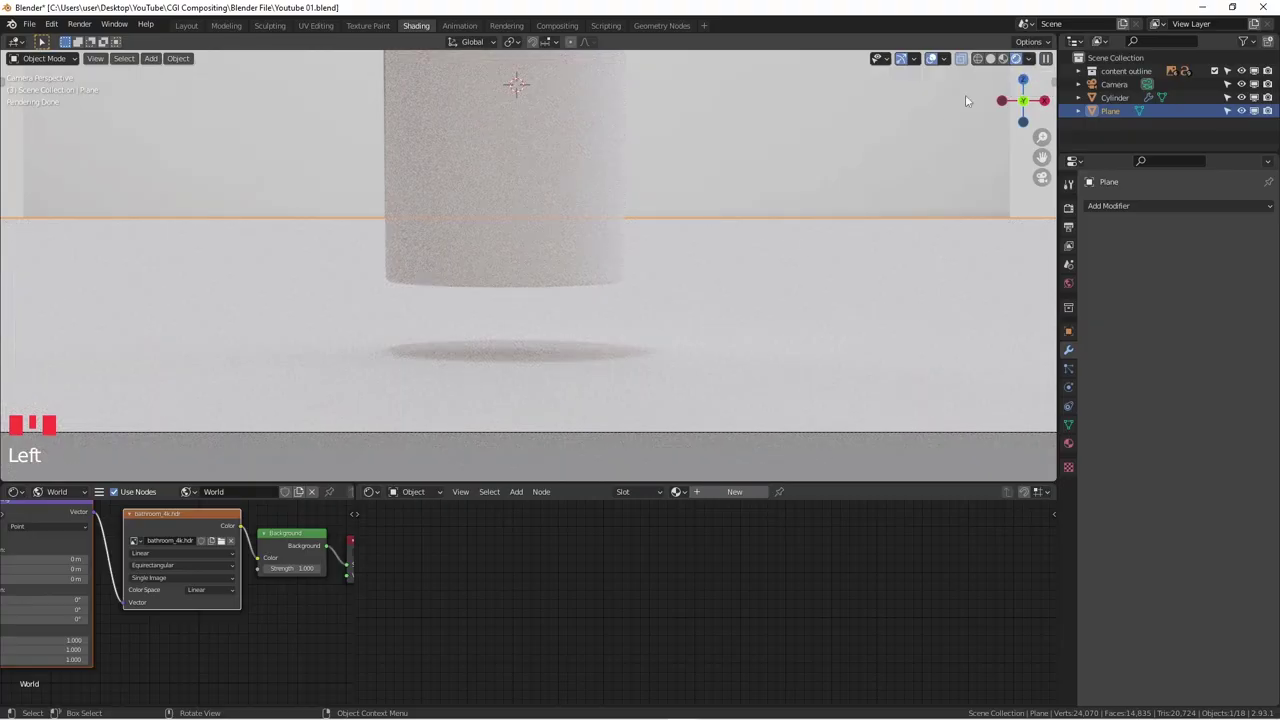
- Raise the ground plane along Z until it meets the cylinder's base
{"action": "key", "text": "g"}
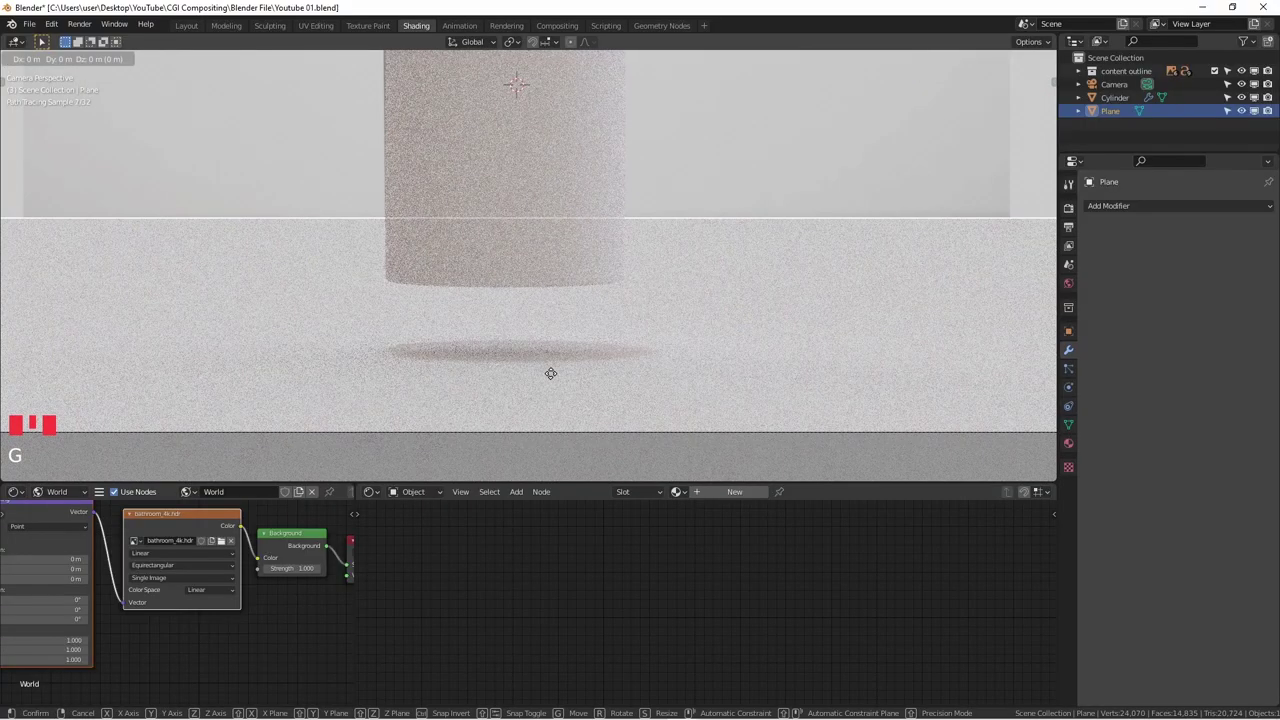
{"action": "key", "text": "z"}
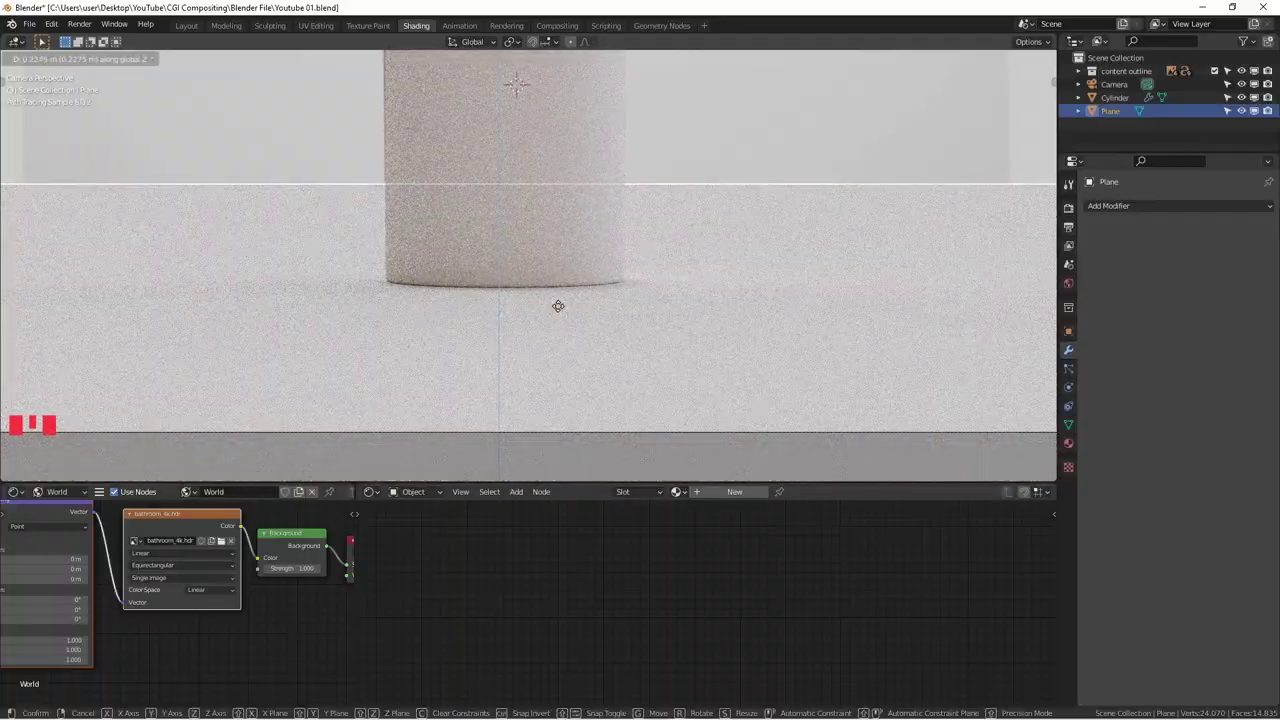
{"action": "left_click", "coordinate": [558, 306]}
{"action": "scroll", "coordinate": [651, 241], "scroll_direction": "down", "scroll_amount": 2}
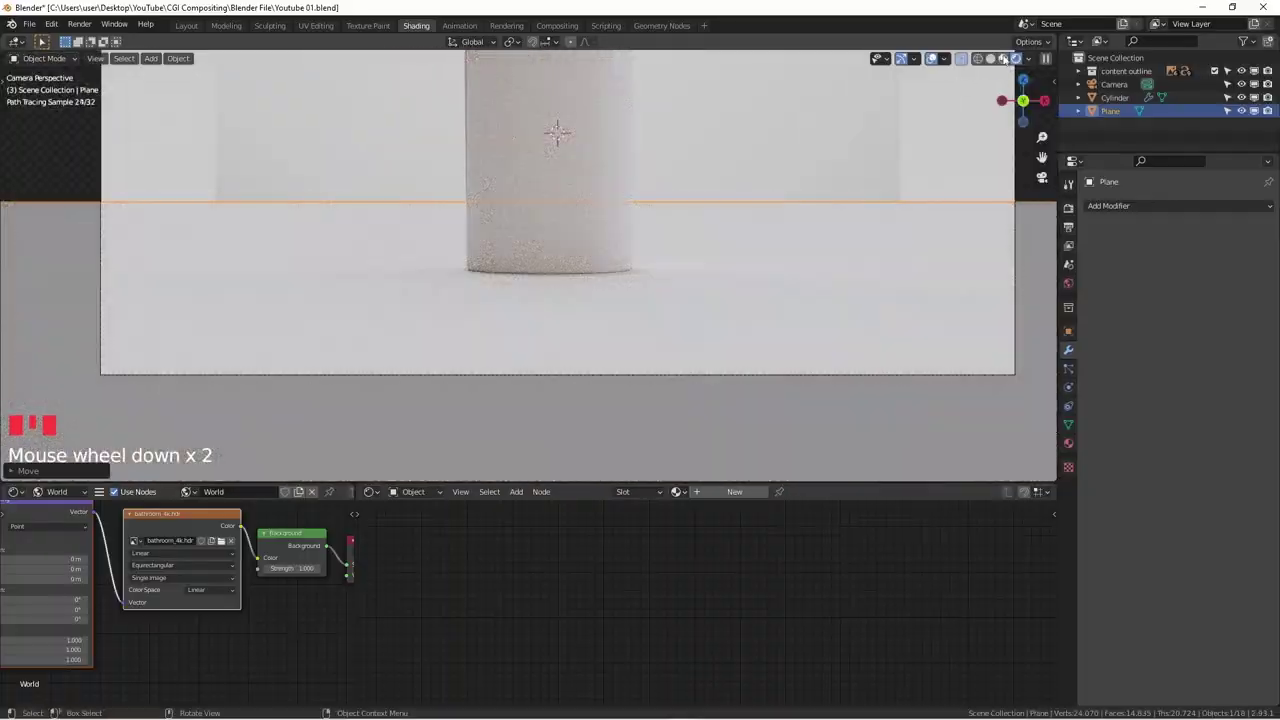
- Reframe the camera view, clear the selection and check the result in rendered shading
{"action": "left_click", "coordinate": [990, 60]}
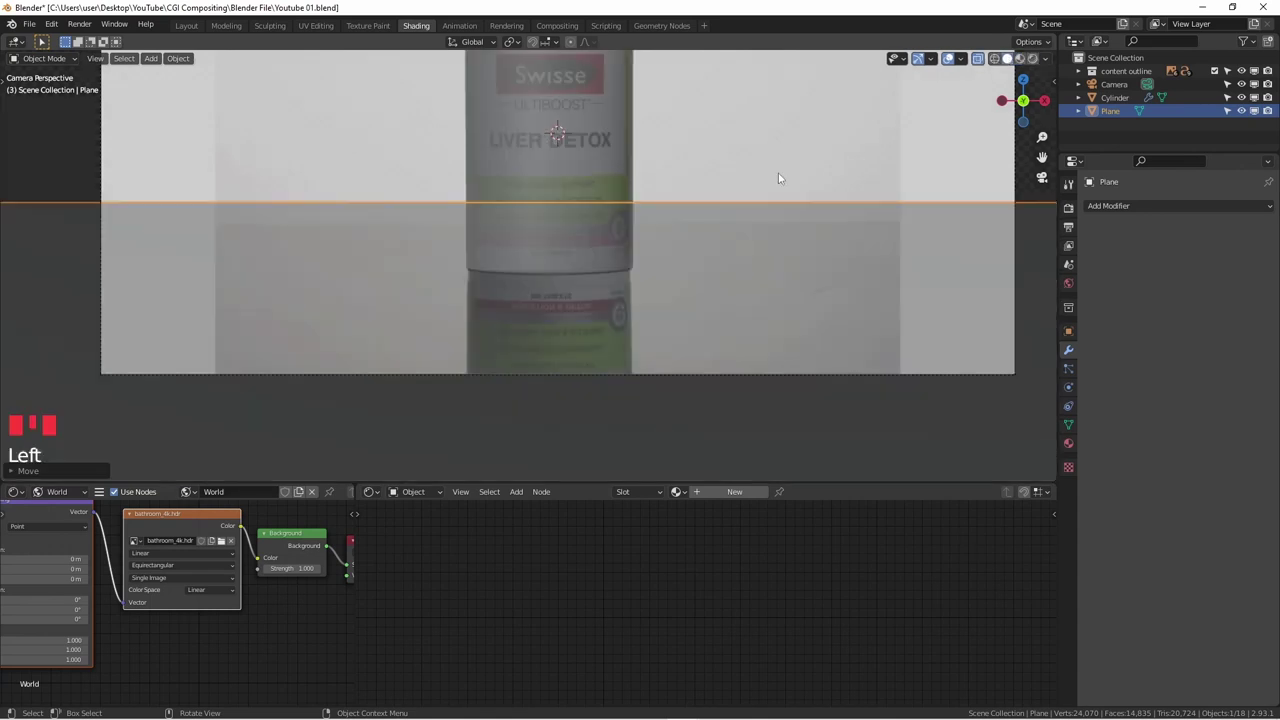
{"action": "mouse_move", "coordinate": [780, 174]}
{"action": "middle_mouse_down", "text": "shift"}
{"action": "mouse_move", "coordinate": [558, 286]}
{"action": "mouse_move", "coordinate": [902, 165]}
{"action": "middle_mouse_up", "text": "shift"}
{"action": "left_click", "coordinate": [866, 102]}
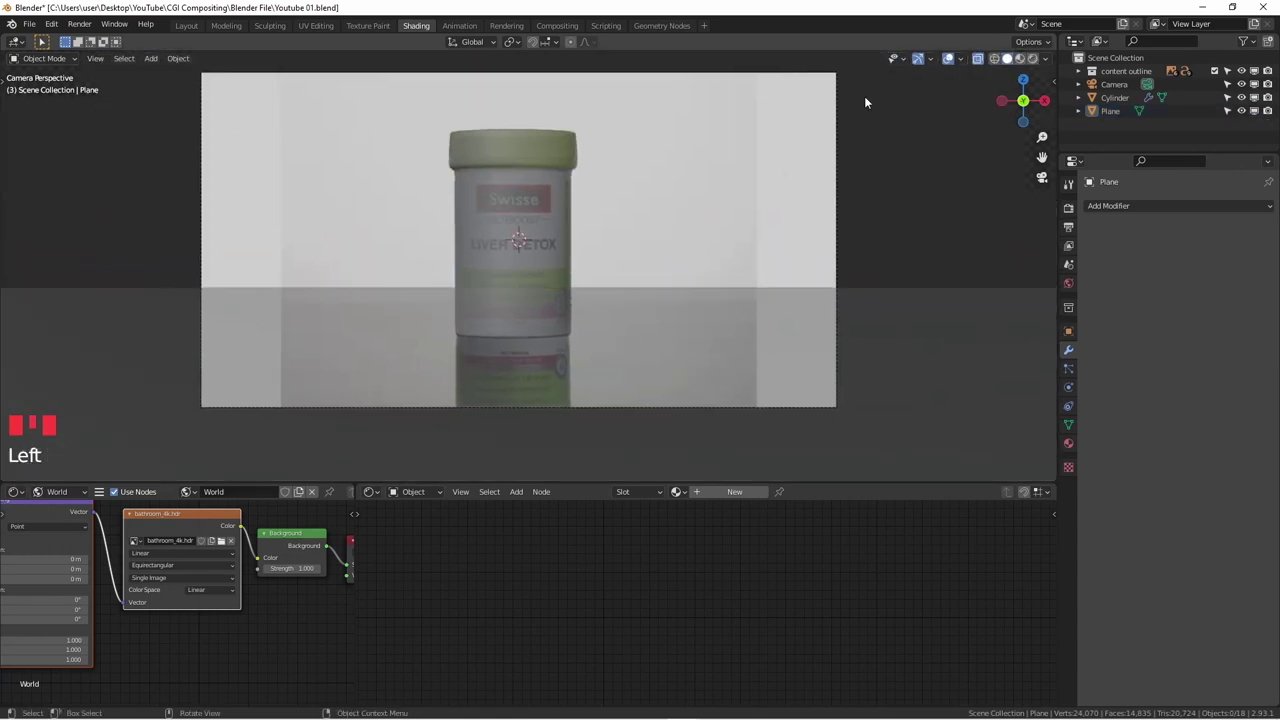
{"action": "left_click", "coordinate": [1034, 60]}
{"action": "key", "text": "alt+z"}
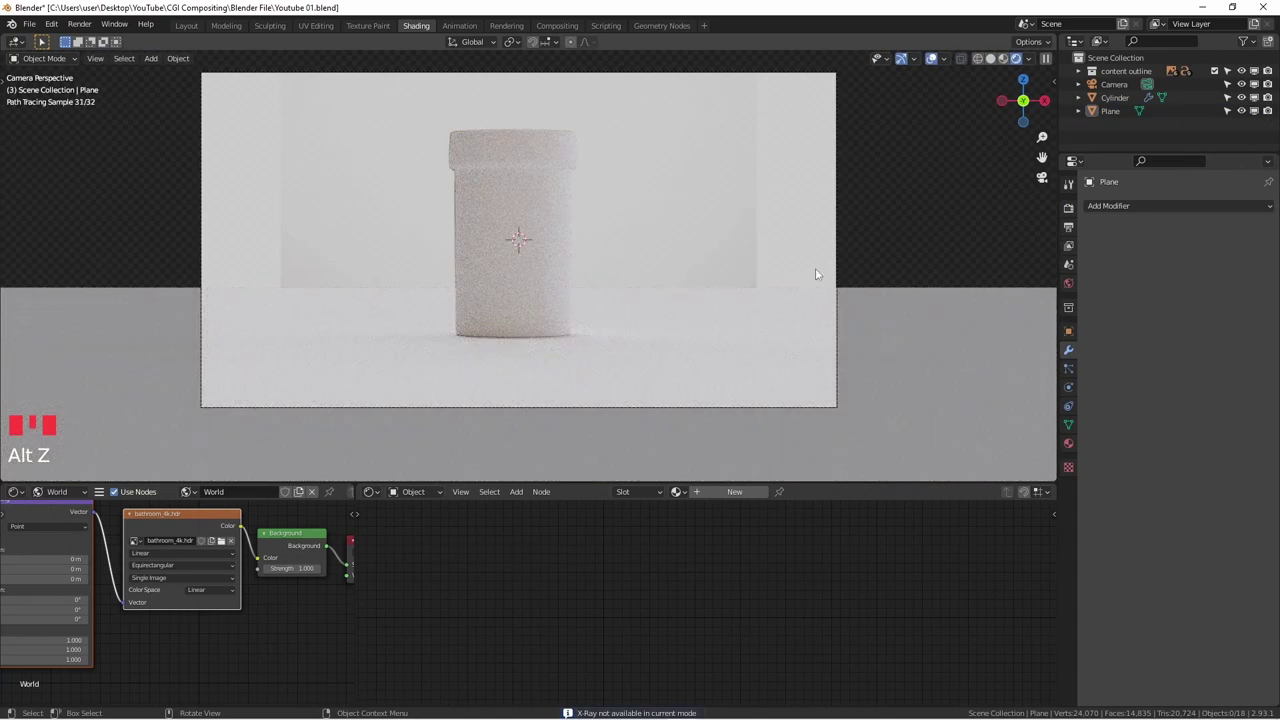
- Cycle through solid, material preview and rendered shading to check the raised floor
{"action": "key", "text": "alt+z"}
{"action": "left_click", "coordinate": [990, 60]}
{"action": "left_click", "coordinate": [1021, 59]}
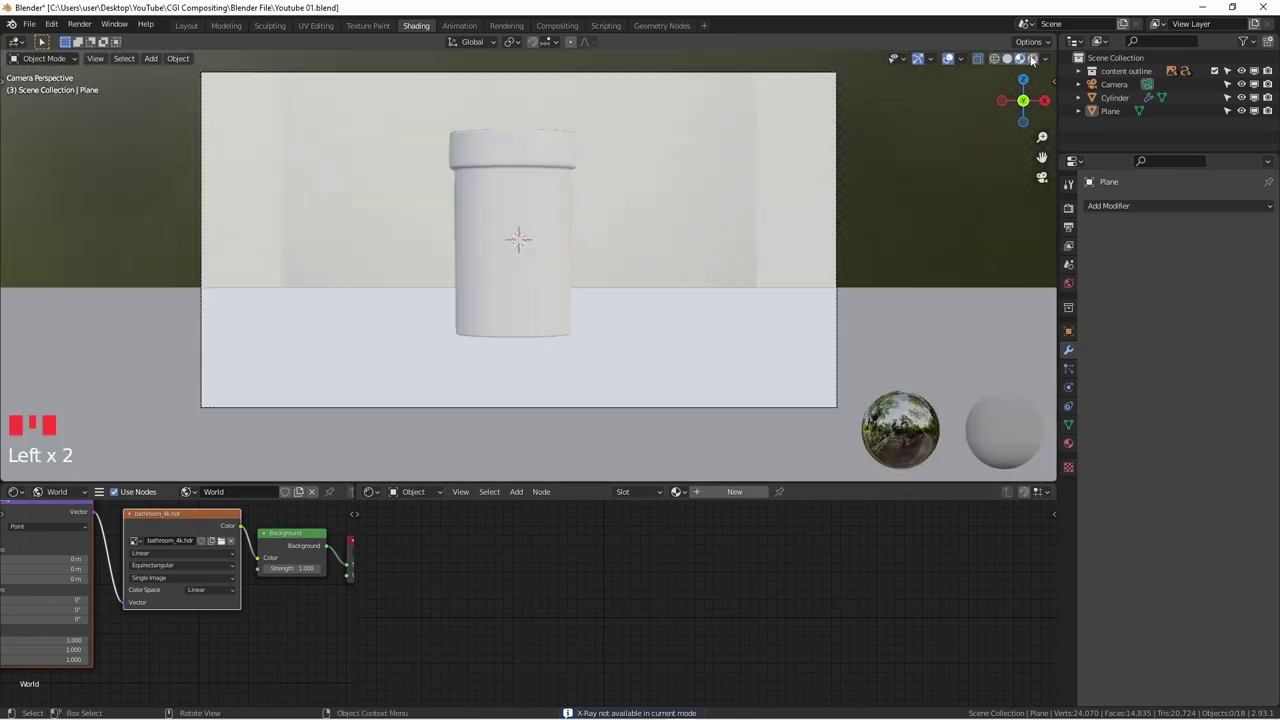
{"action": "left_click", "coordinate": [1033, 59]}
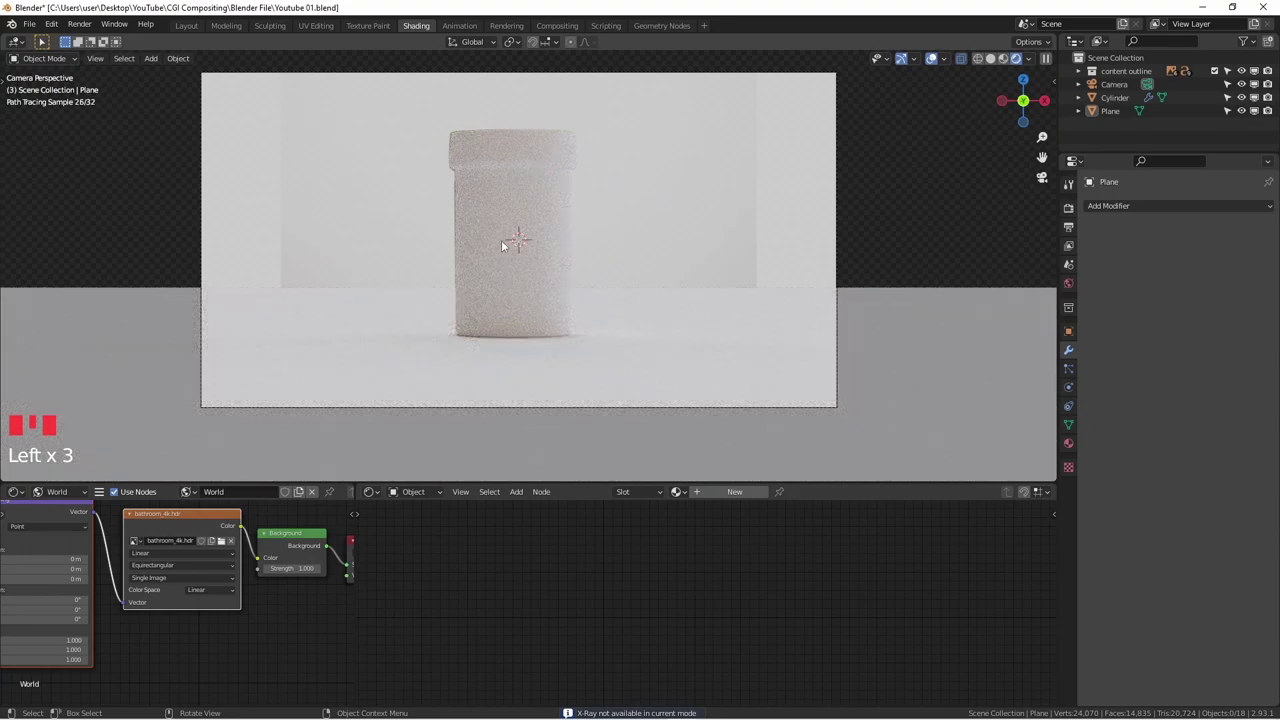
- Reframe the camera view, select the cylinder, and drag the Shader Editor border upward
{"action": "scroll", "coordinate": [556, 185], "scroll_direction": "up", "scroll_amount": 1}
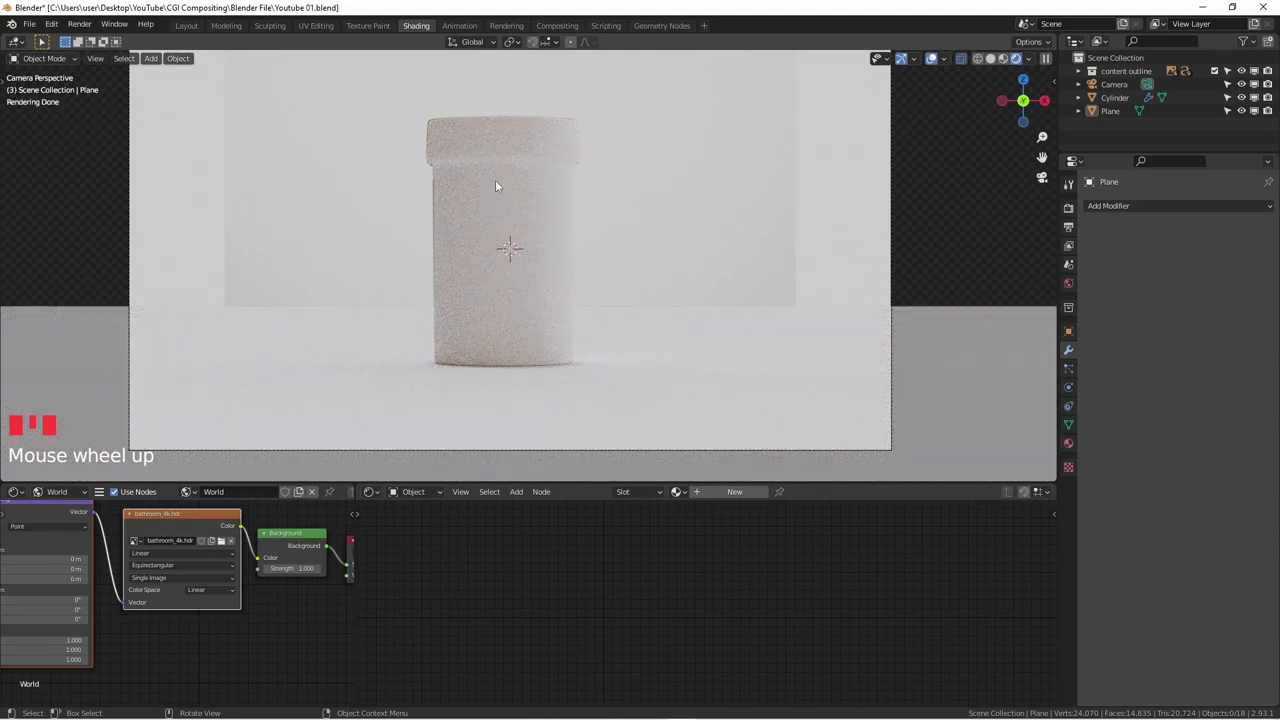
{"action": "middle_click_drag", "start_coordinate": [546, 216], "coordinate": [485, 174], "text": "shift"}
{"action": "scroll", "coordinate": [562, 227], "scroll_direction": "down", "scroll_amount": 2}
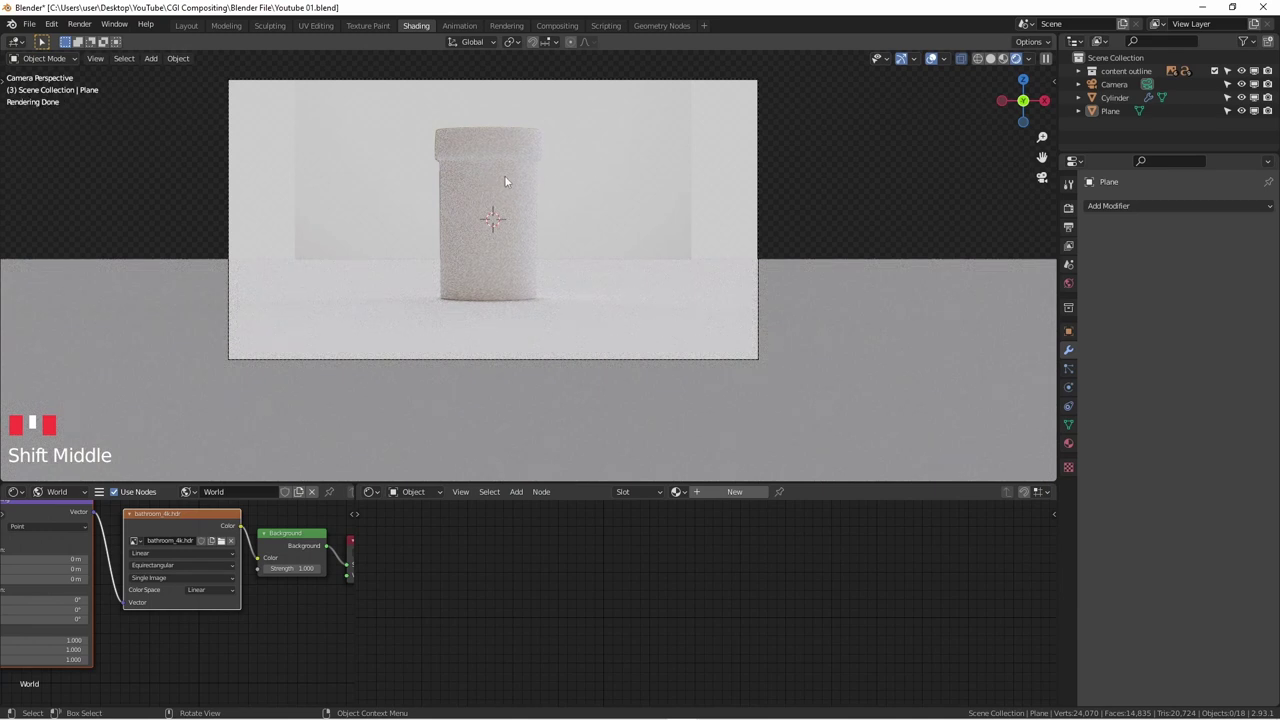
{"action": "left_click", "coordinate": [490, 165]}
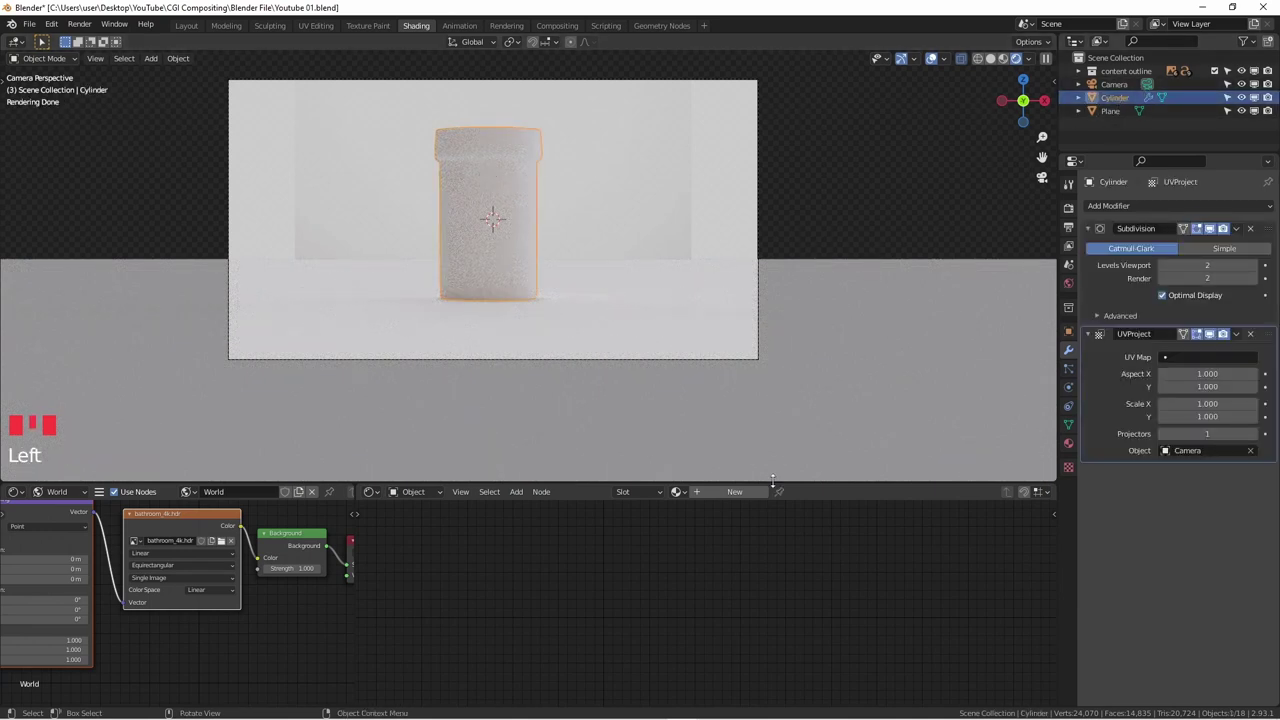
{"action": "left_click_drag", "start_coordinate": [740, 483], "coordinate": [703, 422]}
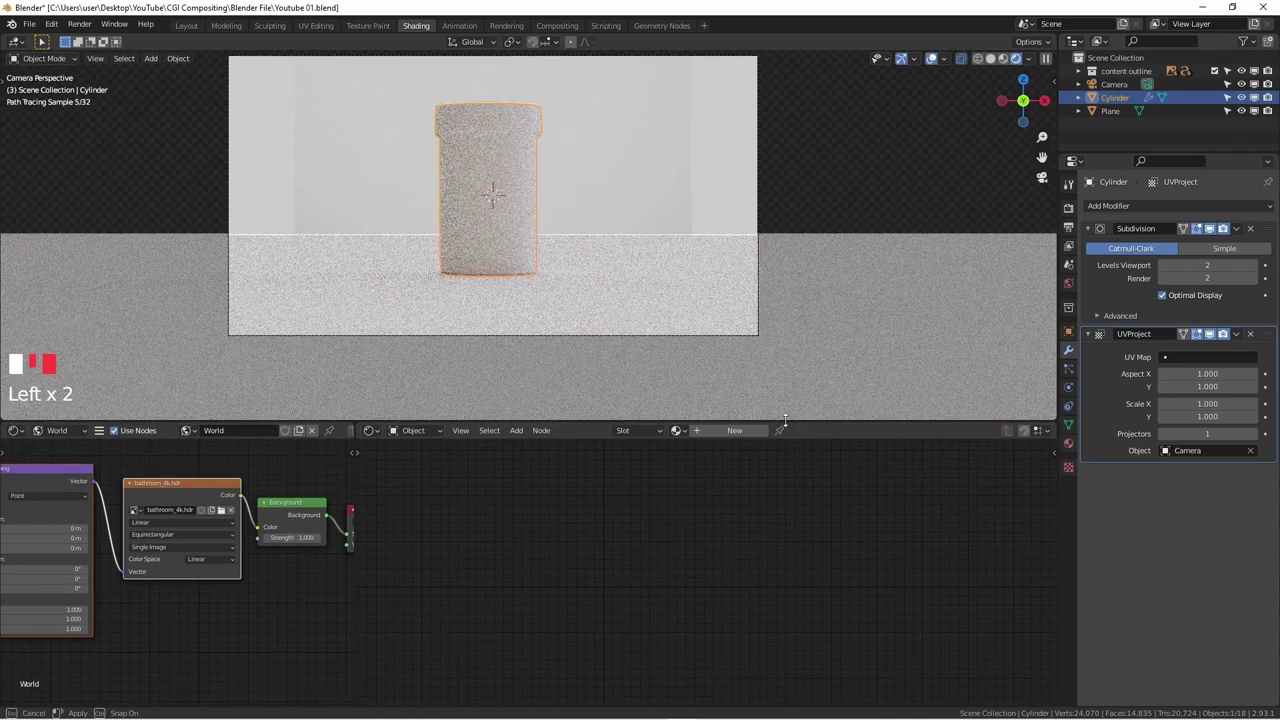
- Create a new material for the cylinder and delete its Principled BSDF node
{"action": "left_click", "coordinate": [720, 432]}
{"action": "scroll", "coordinate": [744, 527], "scroll_direction": "down", "scroll_amount": 5}
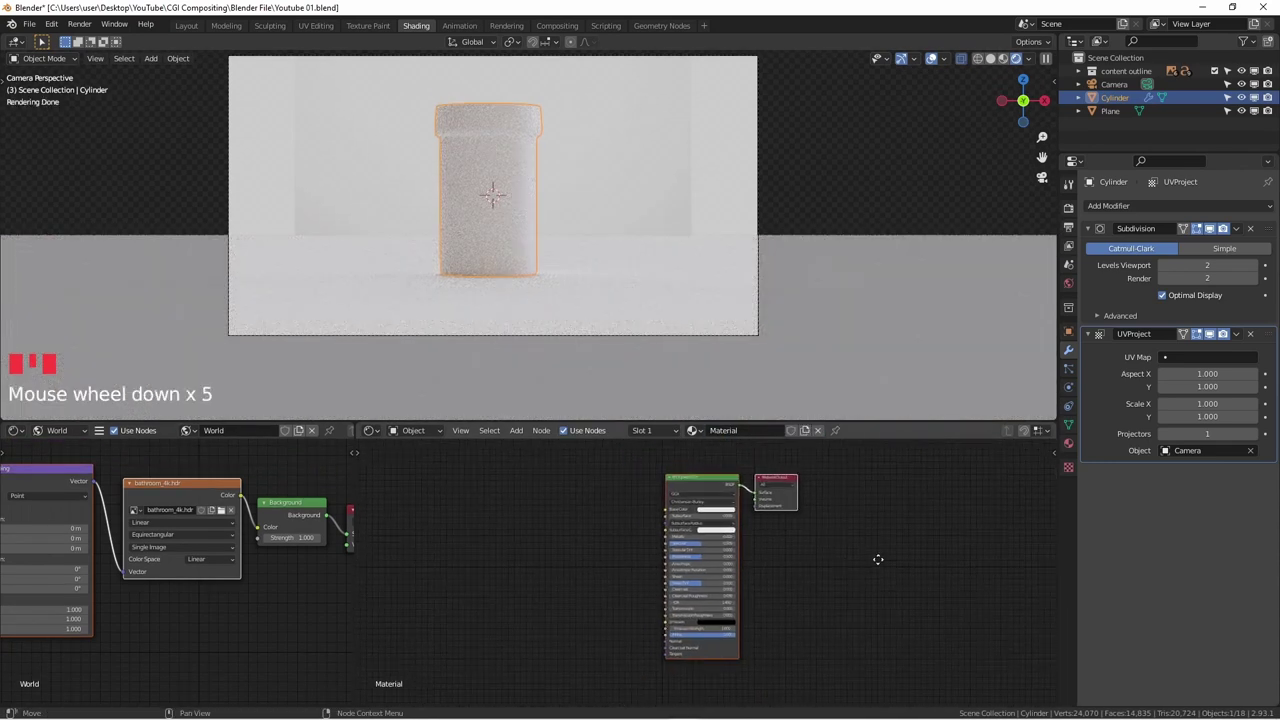
{"action": "middle_click_drag", "start_coordinate": [744, 527], "coordinate": [770, 527]}
{"action": "scroll", "coordinate": [718, 481], "scroll_direction": "up", "scroll_amount": 1}
{"action": "left_click", "coordinate": [718, 481]}
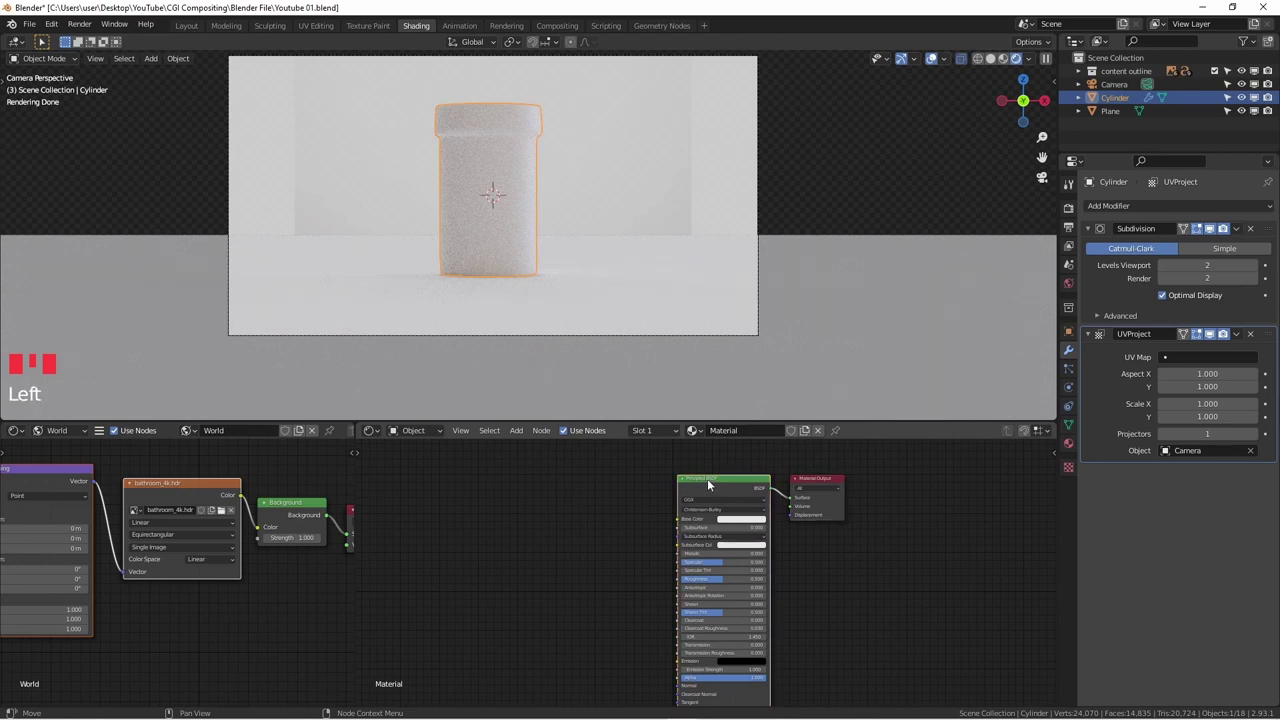
{"action": "key", "text": "x"}
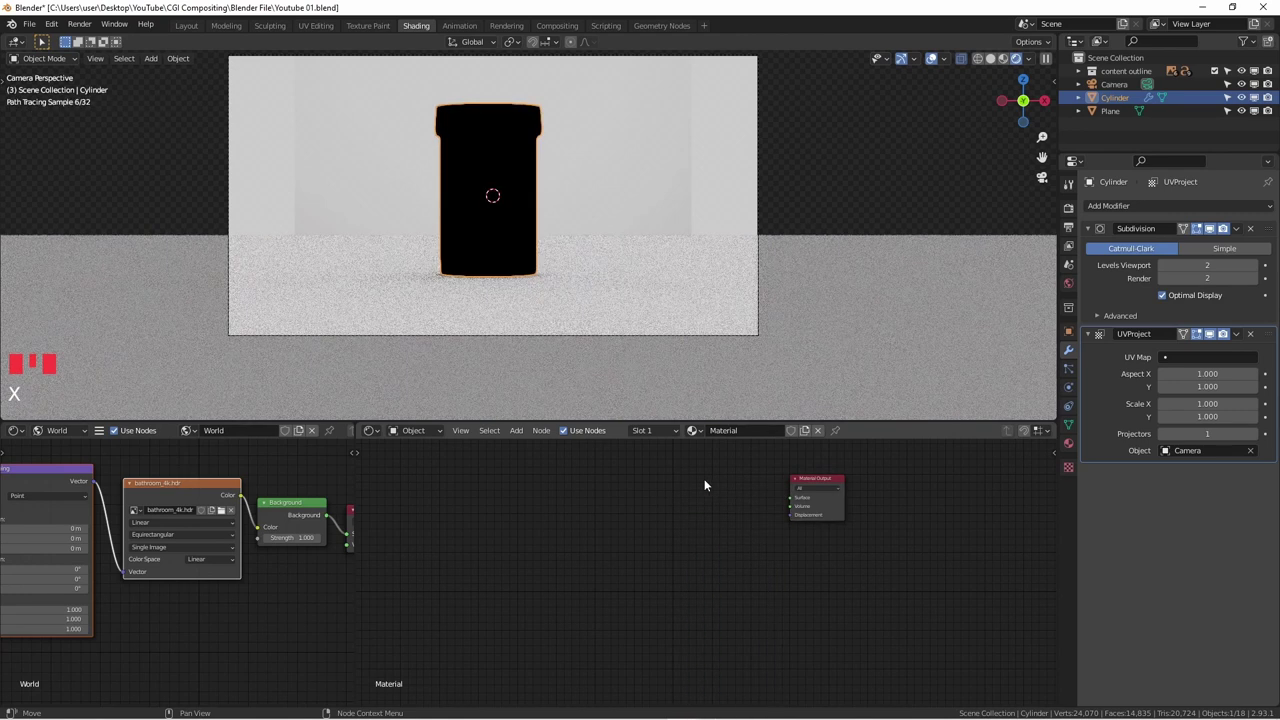
{"action": "left_click", "coordinate": [628, 502]}
- Add an Image Texture node, link its Color to Material Output Surface, and browse for an image
{"action": "key", "text": "shift+a"}
{"action": "left_click", "coordinate": [628, 504]}
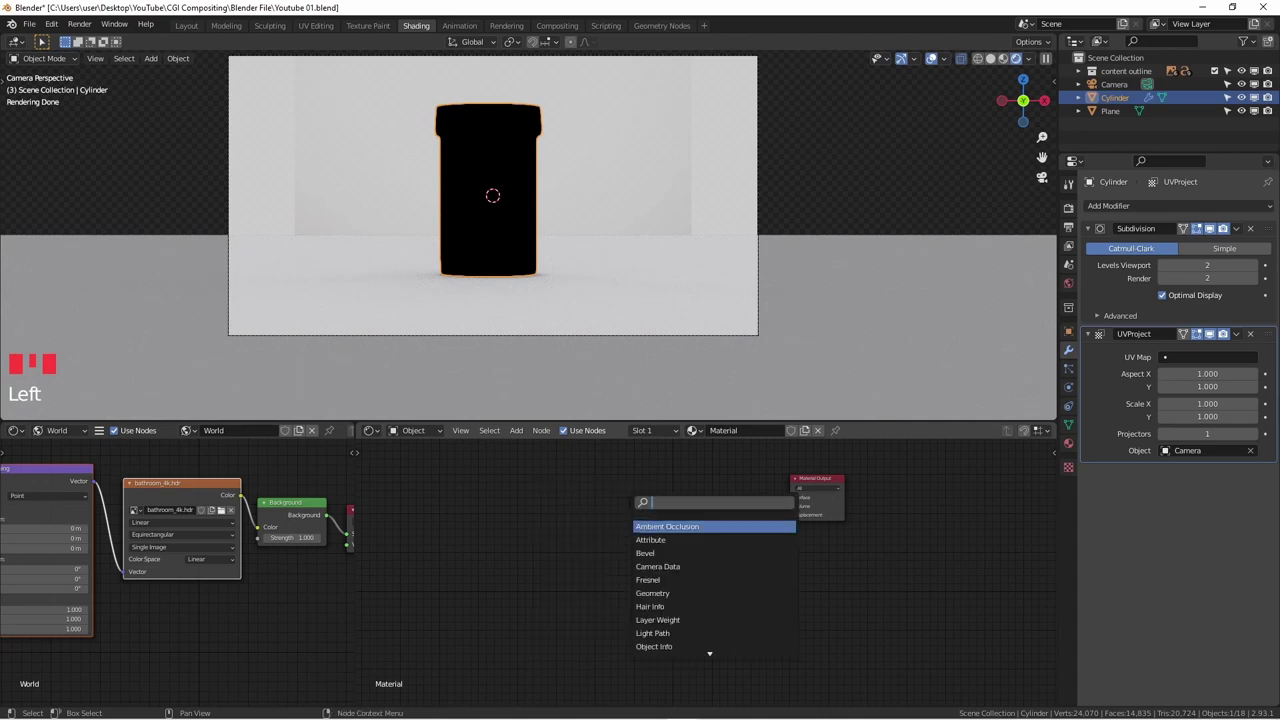
{"action": "type", "text": "image"}
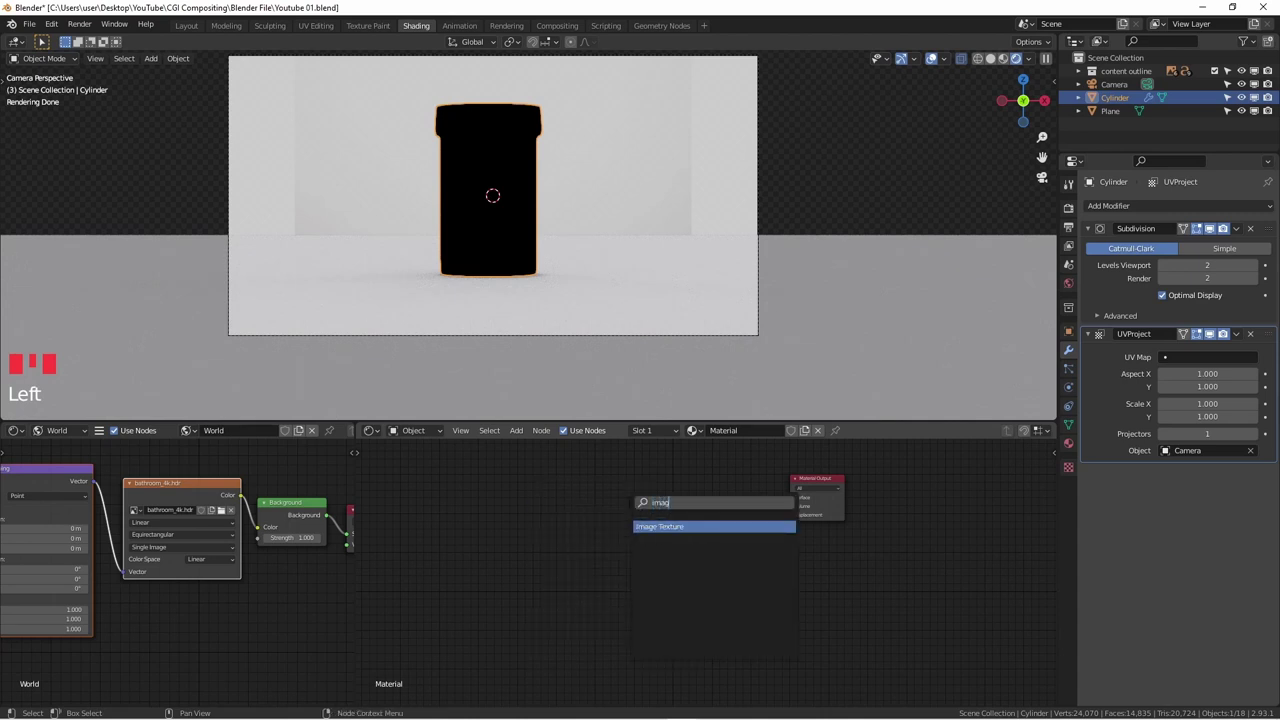
{"action": "key", "text": "Return"}
{"action": "left_click", "coordinate": [641, 512]}
{"action": "scroll", "coordinate": [726, 522], "scroll_direction": "up", "scroll_amount": 2}
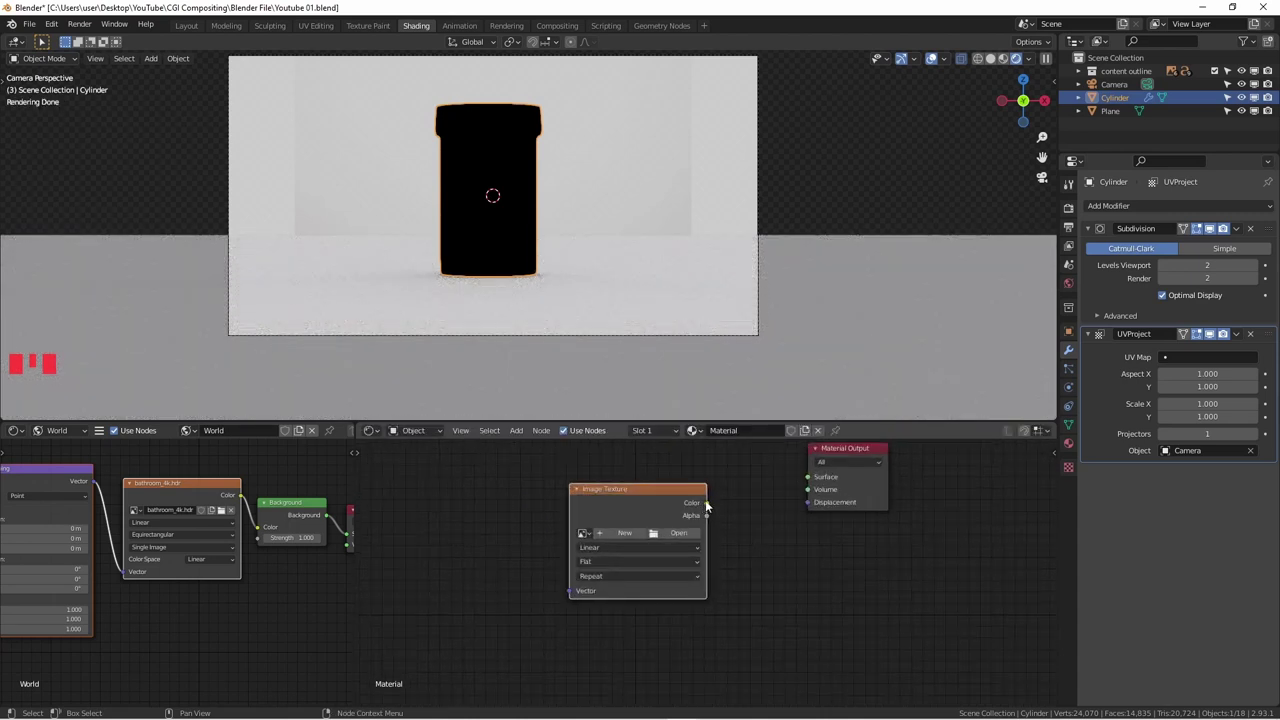
{"action": "left_click_drag", "start_coordinate": [706, 504], "coordinate": [843, 505]}
{"action": "scroll", "coordinate": [760, 540], "scroll_direction": "up", "scroll_amount": 2}
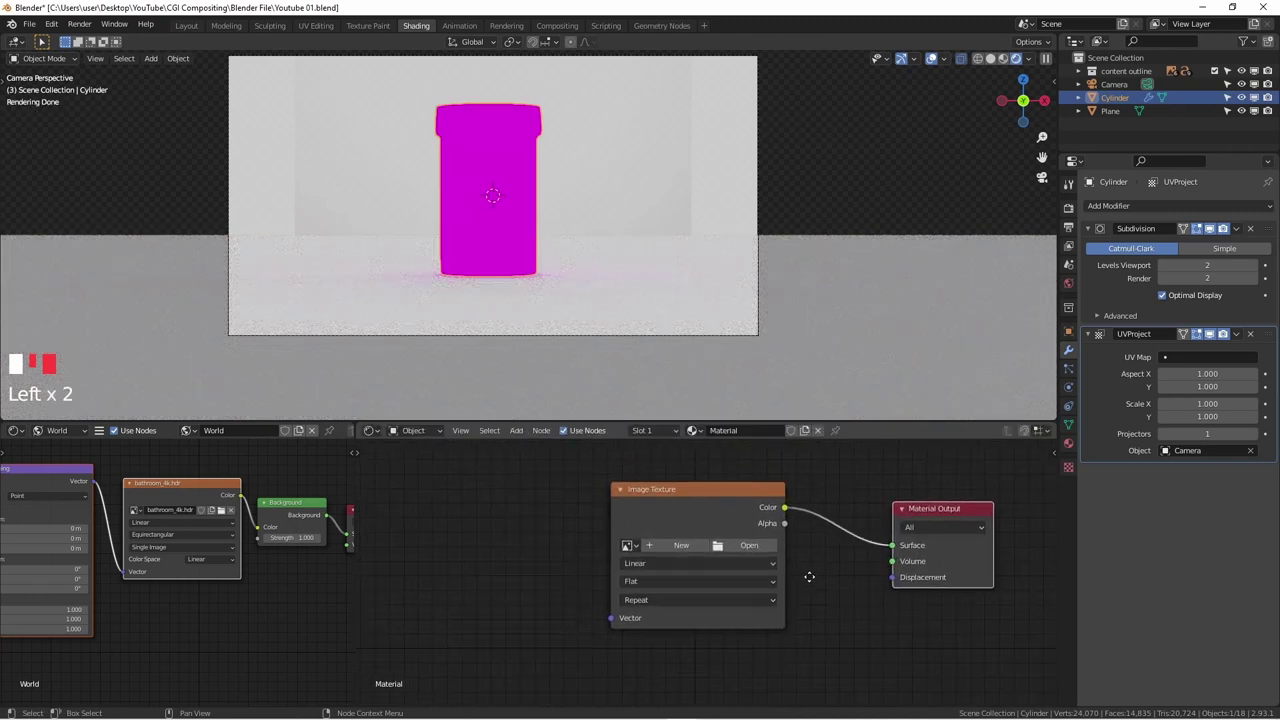
{"action": "left_click", "coordinate": [749, 548]}
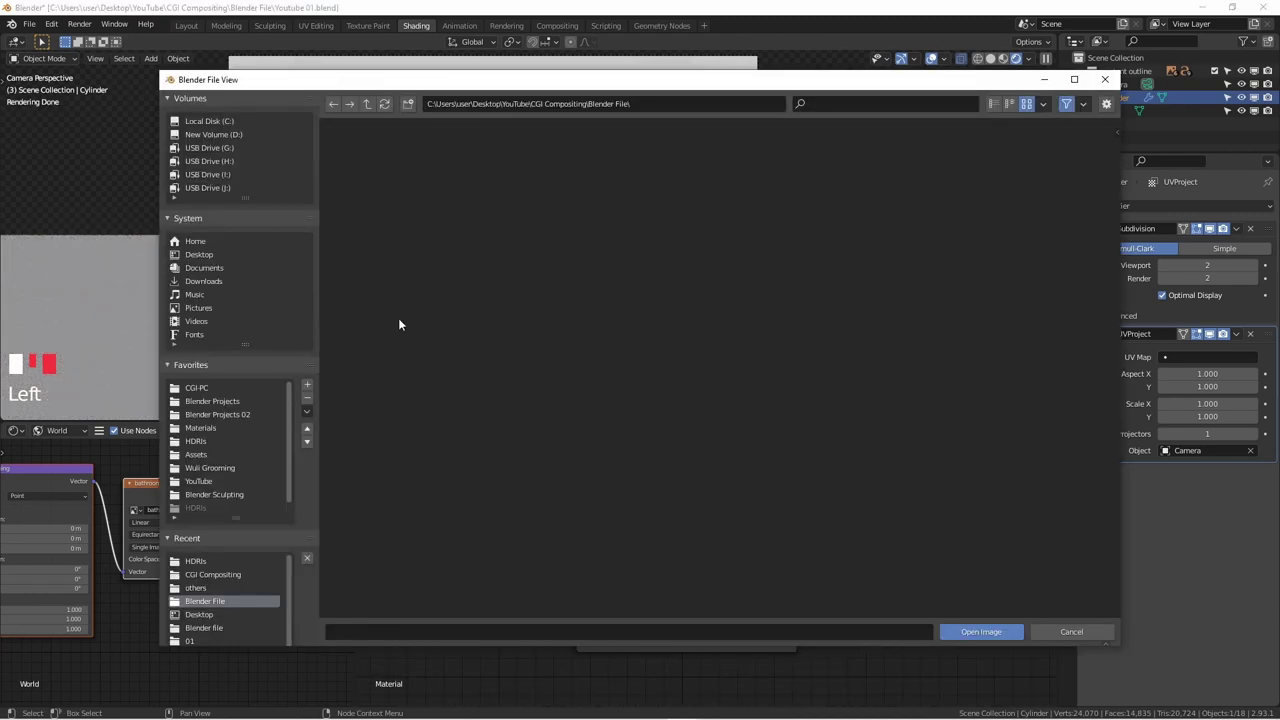
- Browse to Desktop\YouTube\CGI Compositing and open 00.jpg in the Image Texture node
{"action": "left_click", "coordinate": [240, 417]}
{"action": "scroll", "coordinate": [531, 404], "scroll_direction": "down", "scroll_amount": 2}
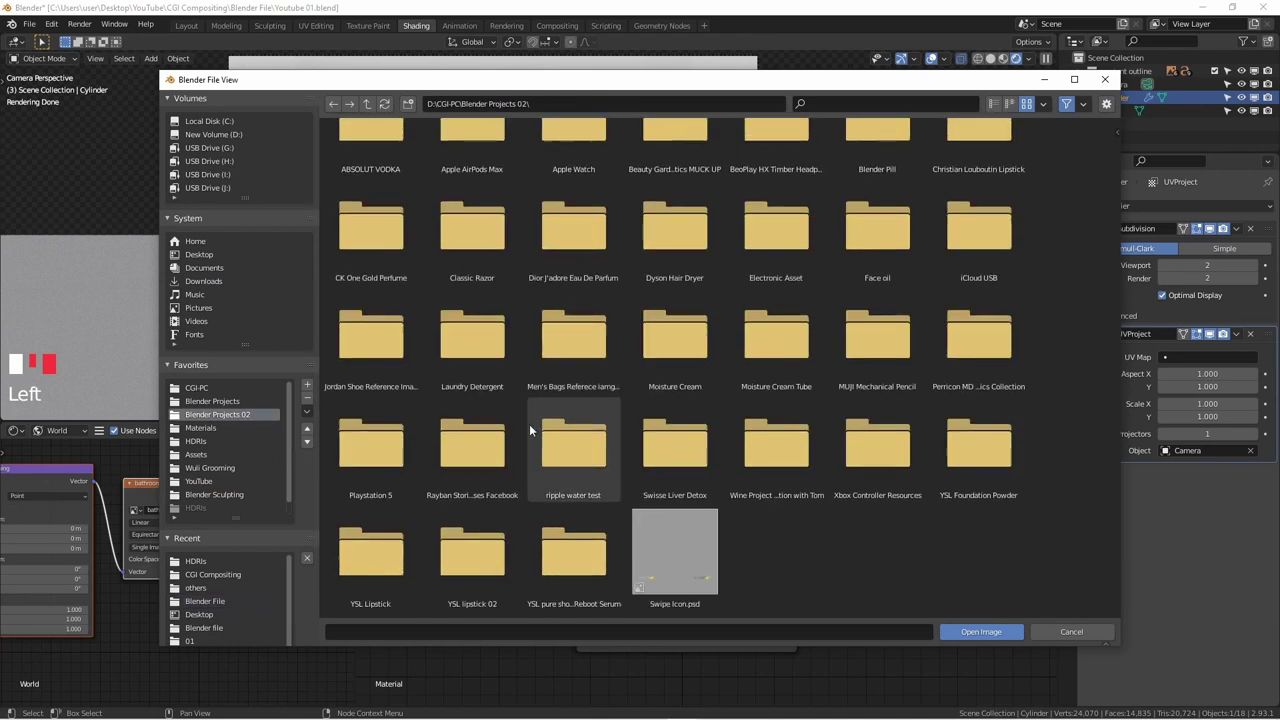
{"action": "left_click", "coordinate": [212, 401]}
{"action": "scroll", "coordinate": [681, 382], "scroll_direction": "down", "scroll_amount": 1}
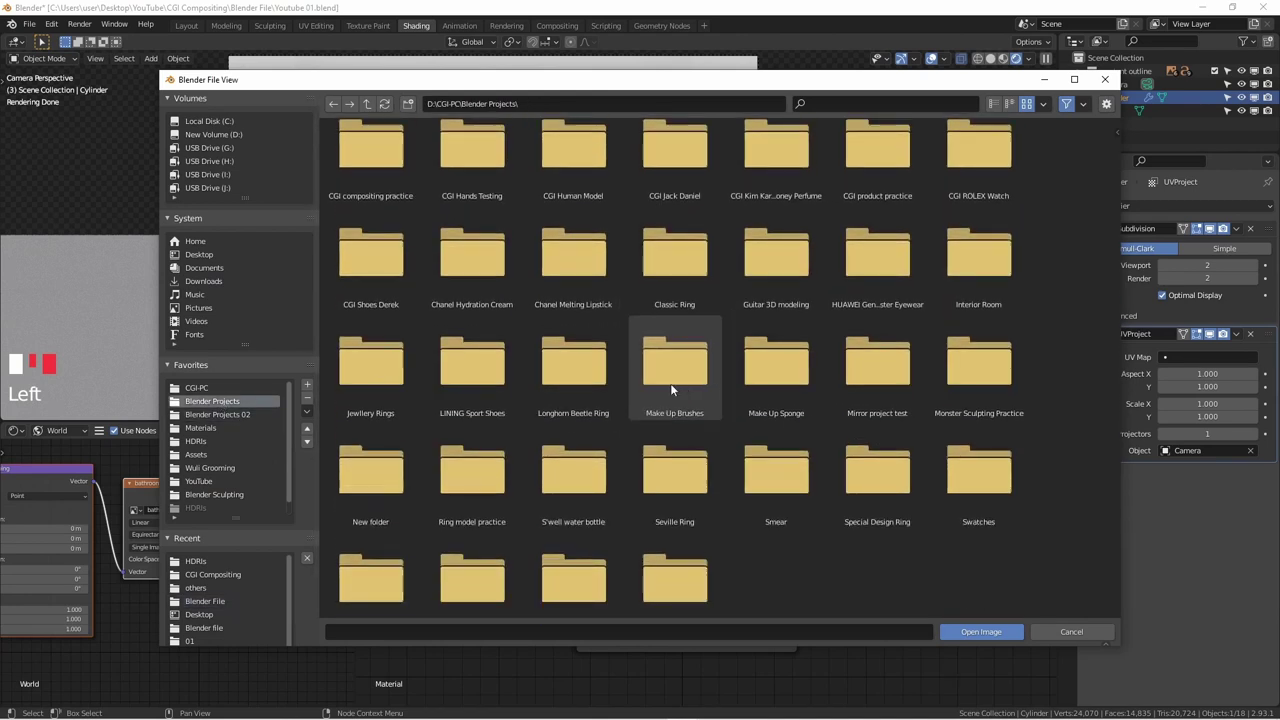
{"action": "scroll", "coordinate": [670, 385], "scroll_direction": "down", "scroll_amount": 1}
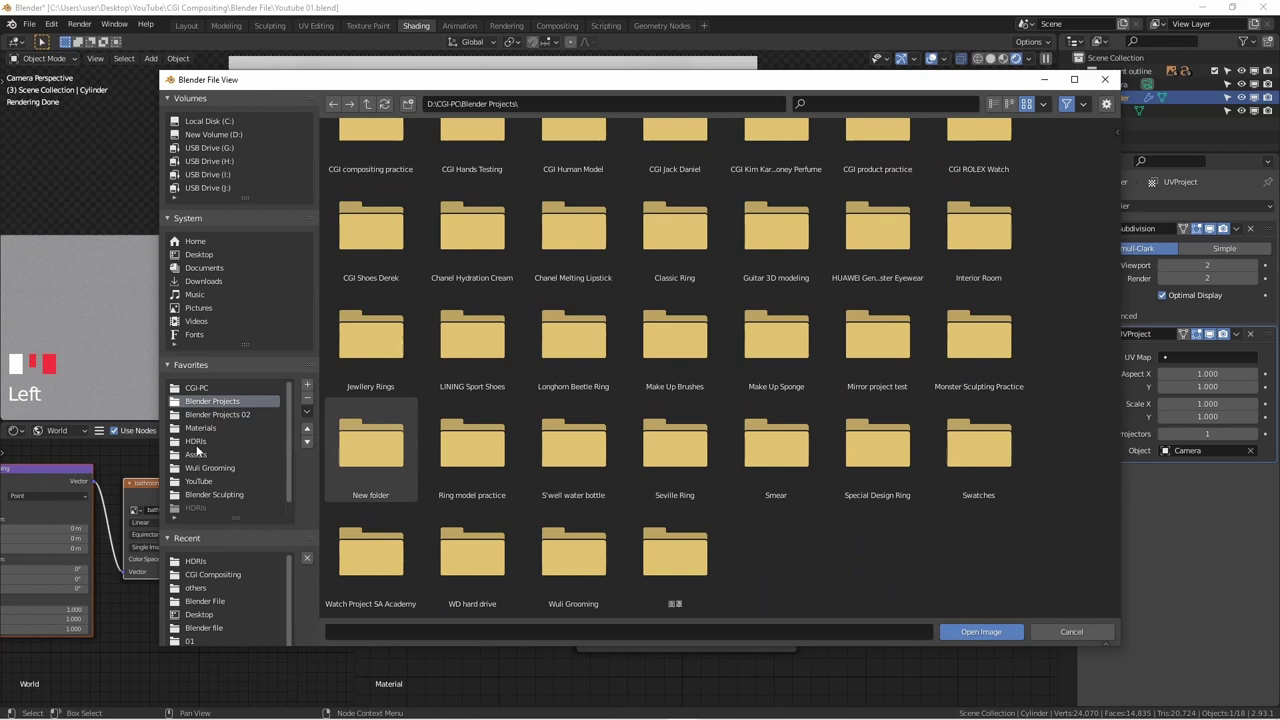
{"action": "left_click", "coordinate": [200, 483]}
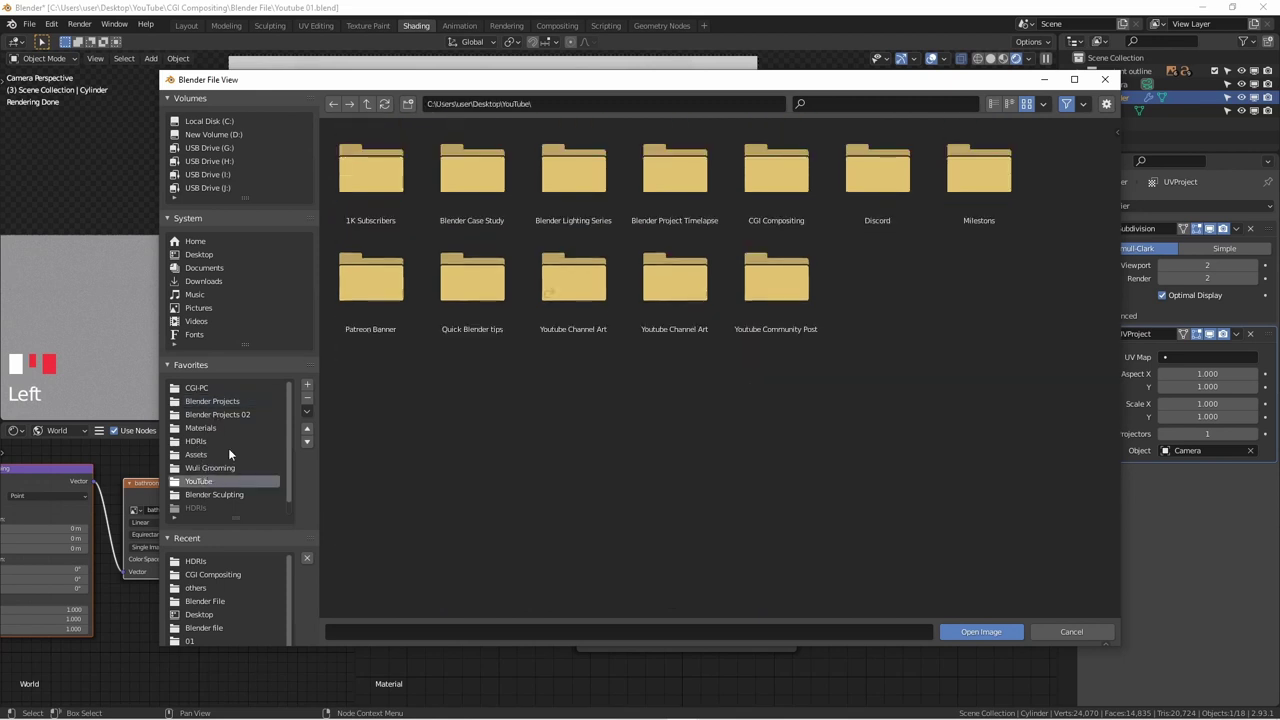
{"action": "left_click", "coordinate": [800, 186]}
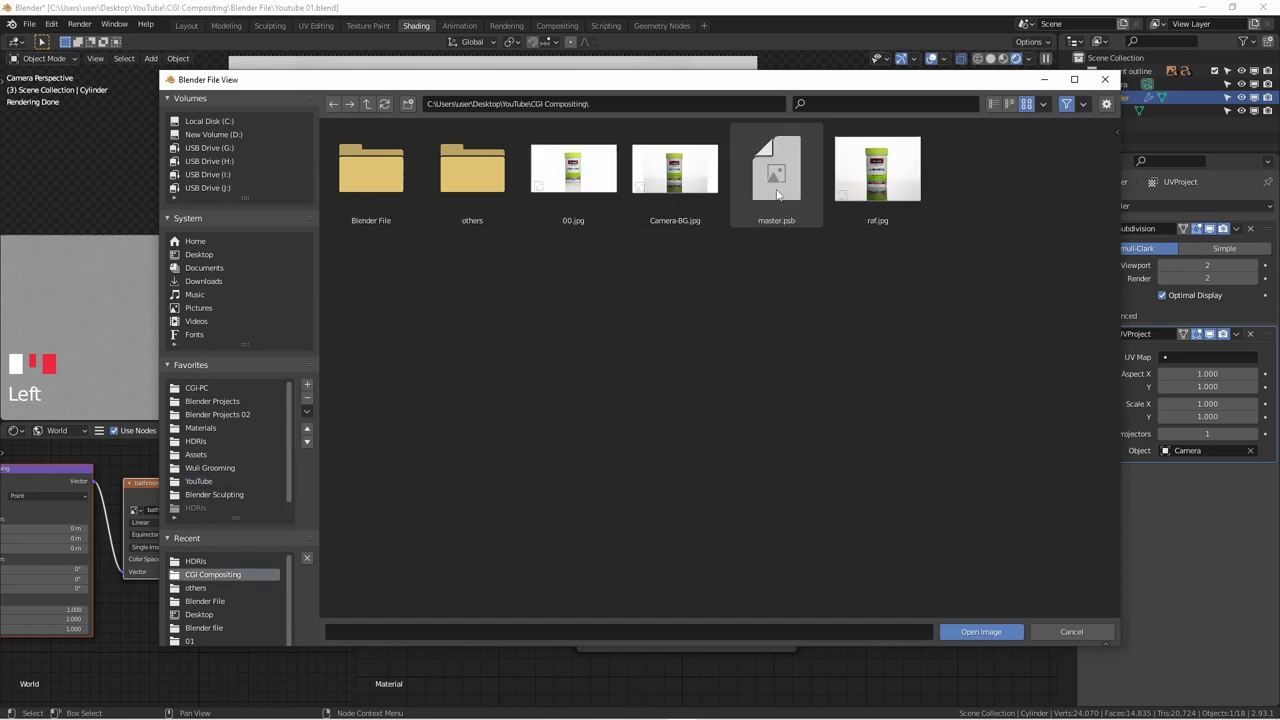
{"action": "left_click", "coordinate": [573, 173]}
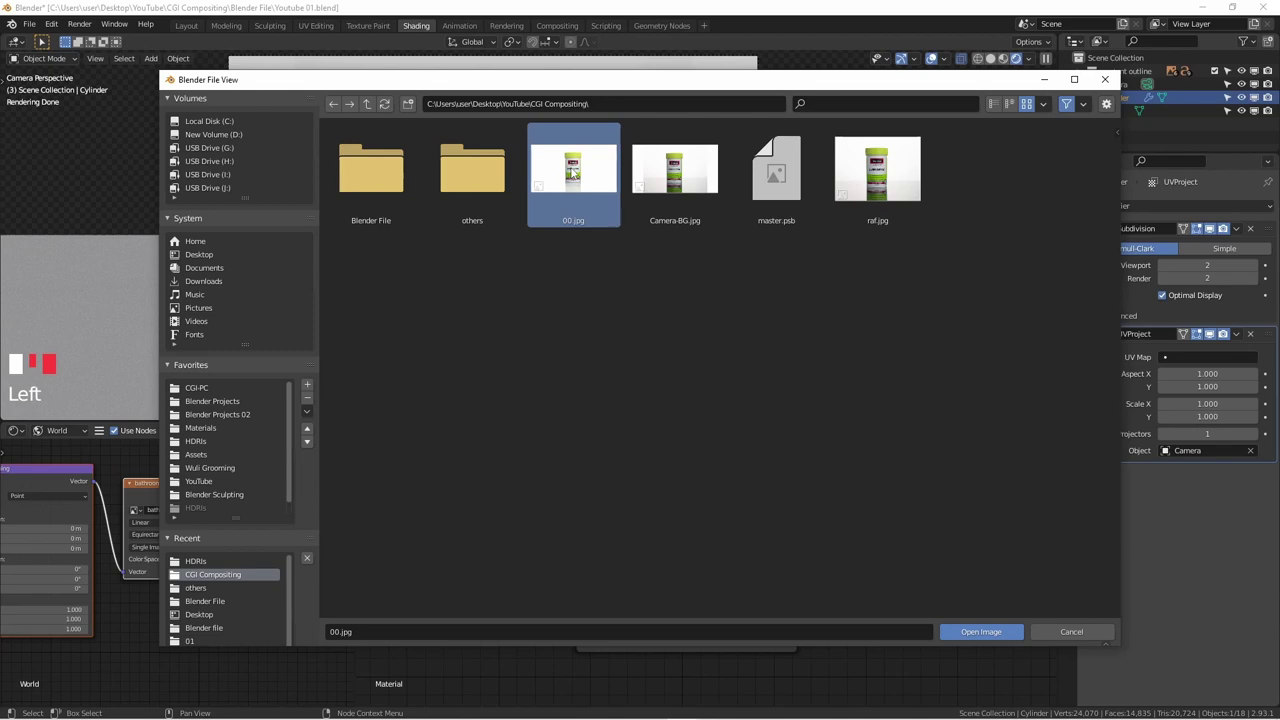
{"action": "left_click", "coordinate": [981, 632]}
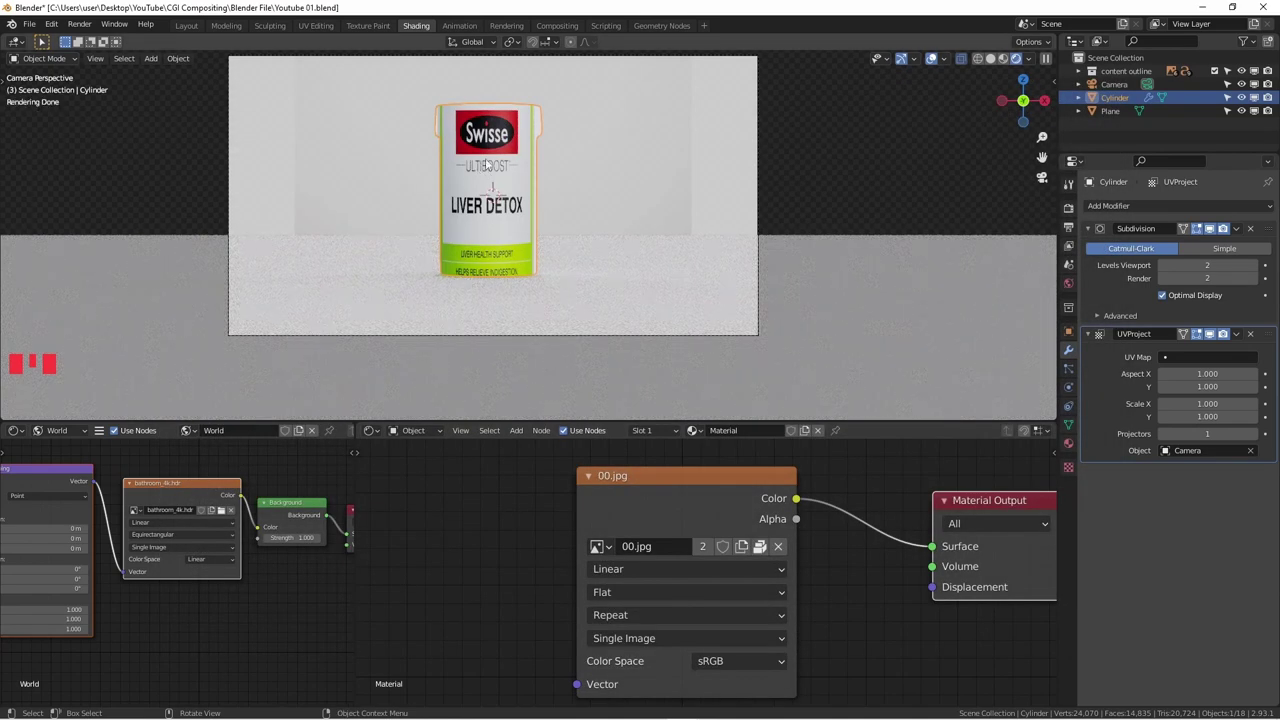
{"action": "scroll", "coordinate": [487, 165], "scroll_direction": "down", "scroll_amount": 3}
{"action": "middle_click_drag", "start_coordinate": [487, 165], "coordinate": [560, 225], "text": "shift"}
{"action": "scroll", "coordinate": [505, 226], "scroll_direction": "up", "scroll_amount": 4}
{"action": "scroll", "coordinate": [597, 220], "scroll_direction": "down", "scroll_amount": 10}
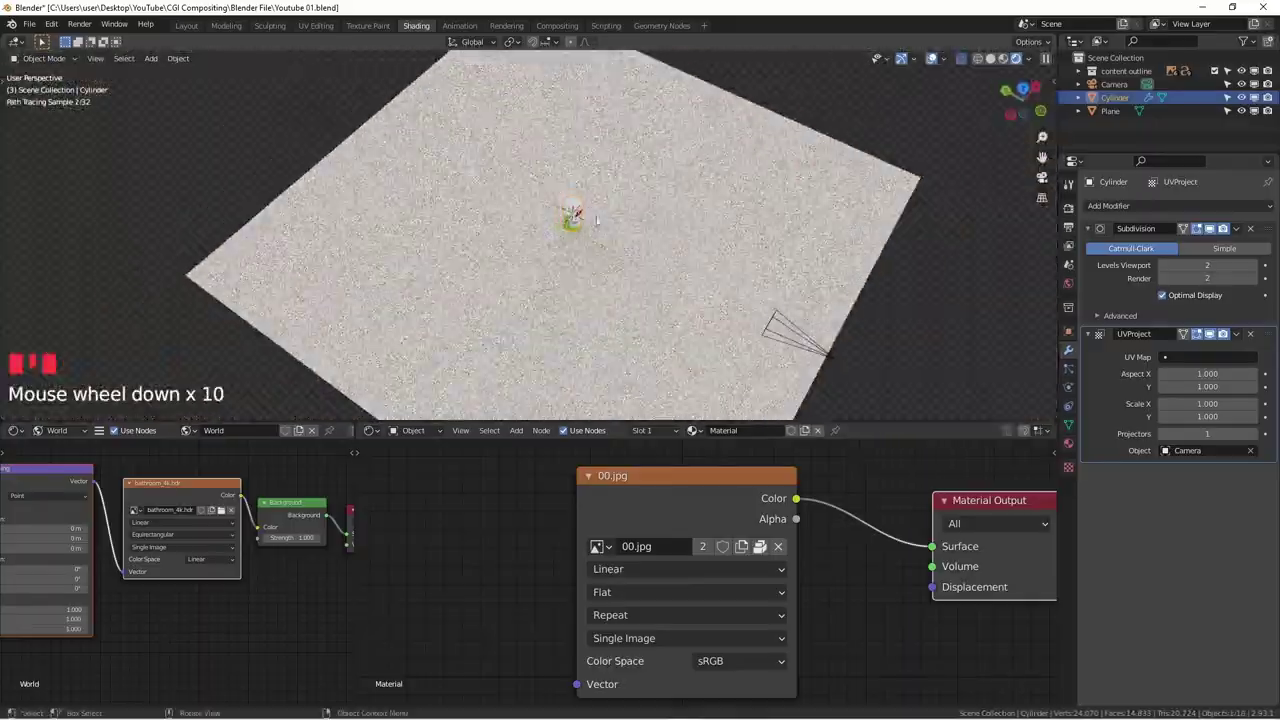
{"action": "scroll", "coordinate": [760, 315], "scroll_direction": "up", "scroll_amount": 2}
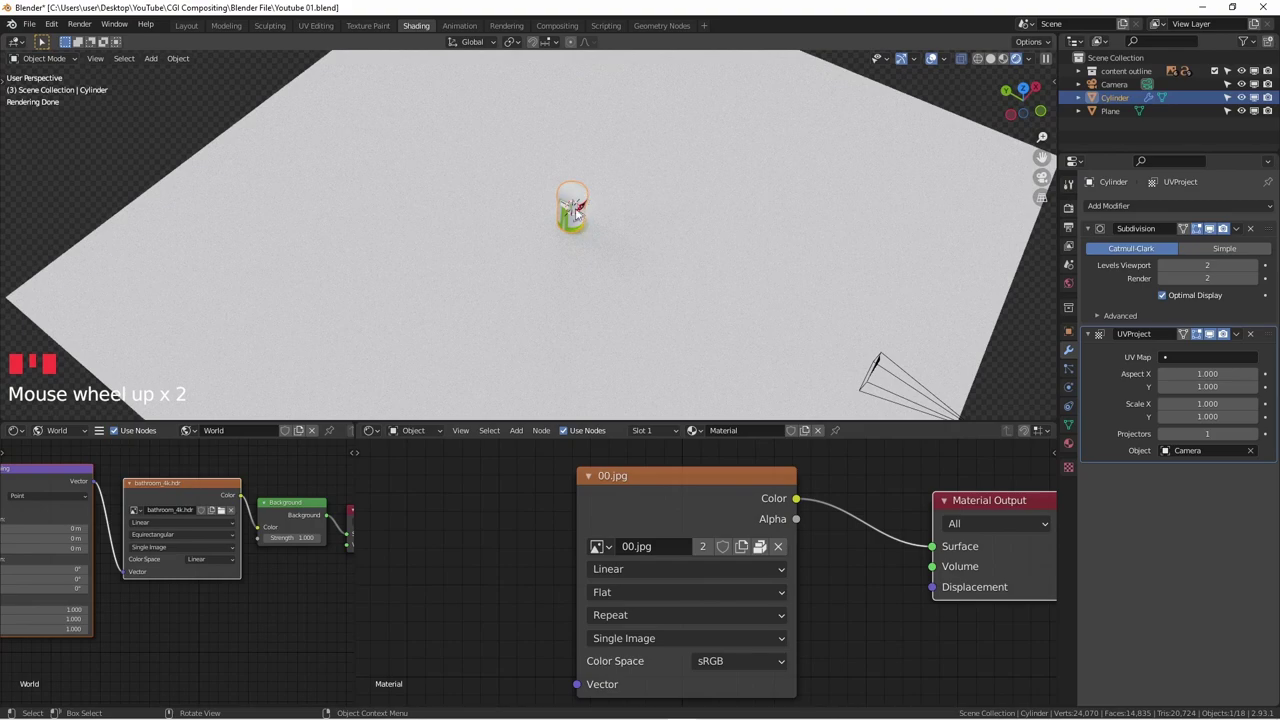
{"action": "middle_click_drag", "start_coordinate": [575, 205], "coordinate": [580, 203]}
{"action": "key", "text": "KP_1"}
{"action": "scroll", "coordinate": [585, 203], "scroll_direction": "up", "scroll_amount": 5}
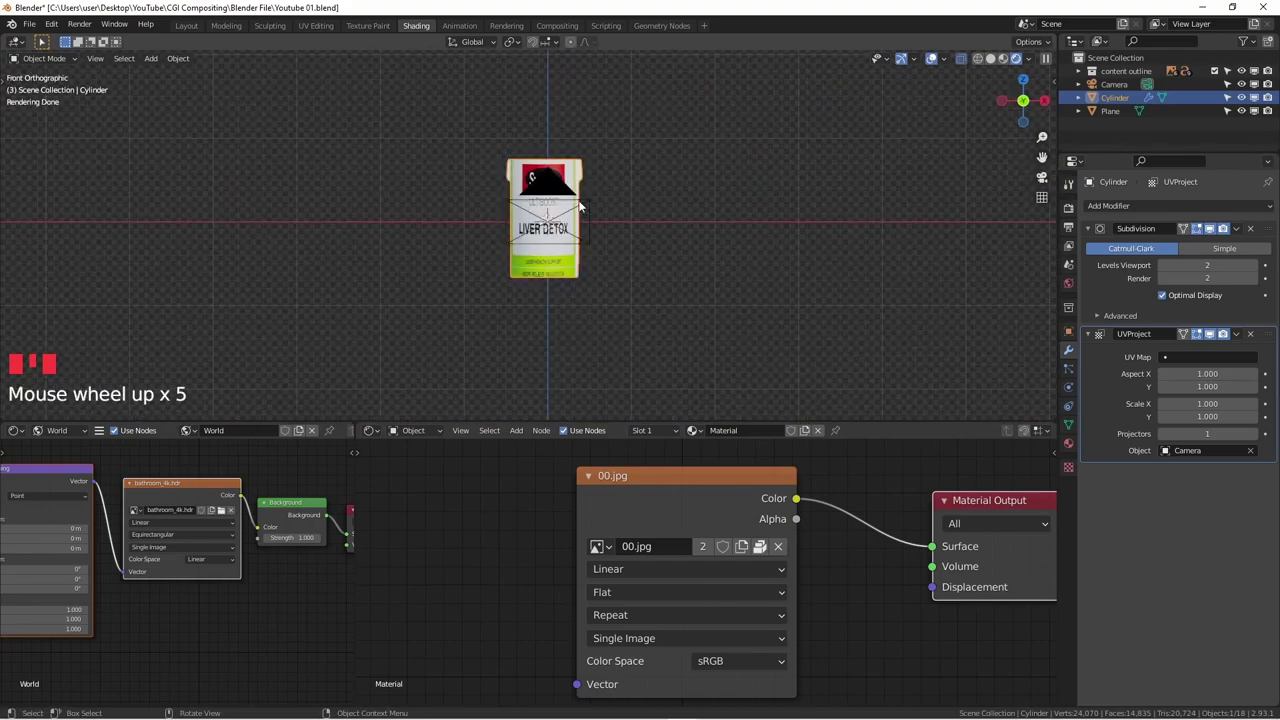
{"action": "key", "text": "KP_0"}
{"action": "scroll", "coordinate": [590, 205], "scroll_direction": "down", "scroll_amount": 3}
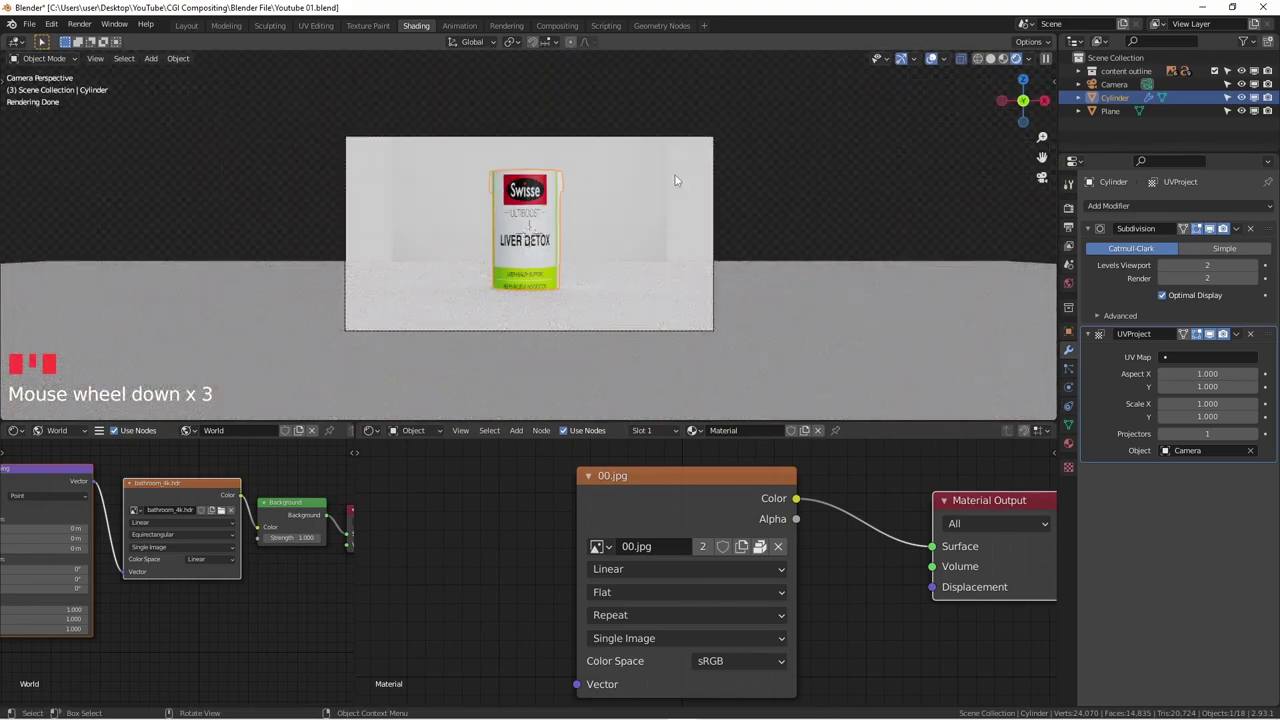
{"action": "scroll", "coordinate": [547, 226], "scroll_direction": "up", "scroll_amount": 1}
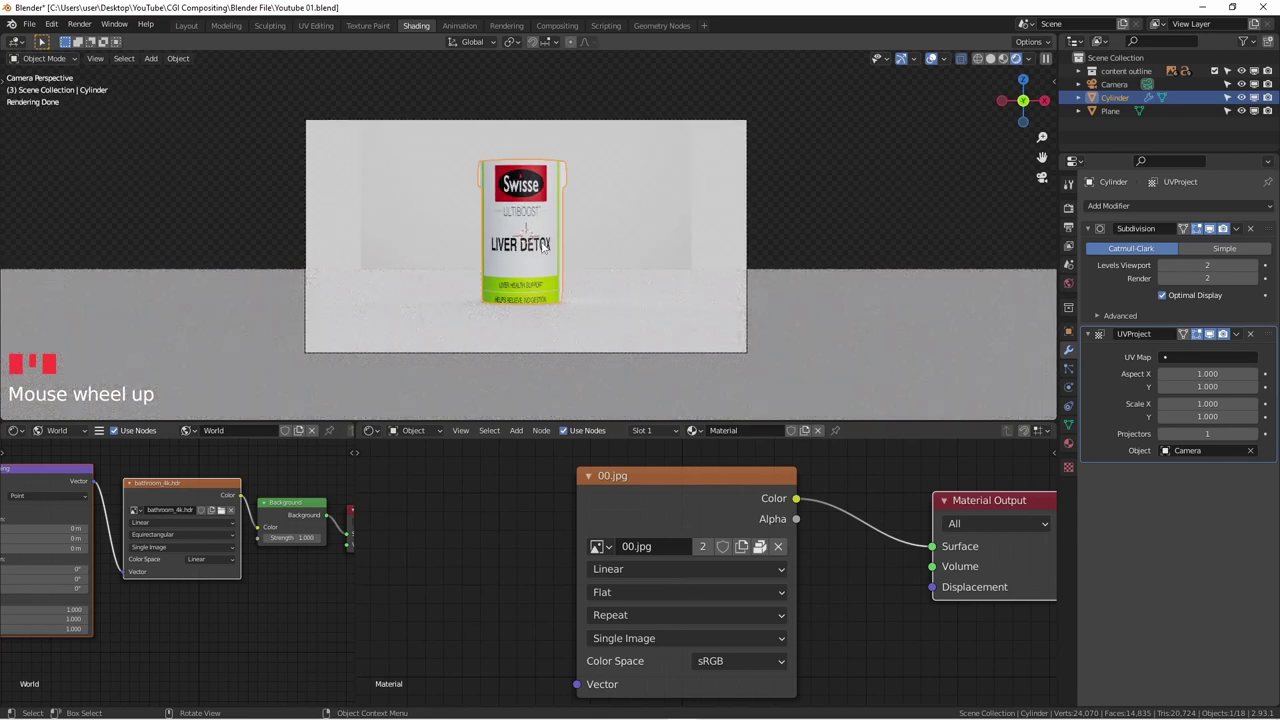
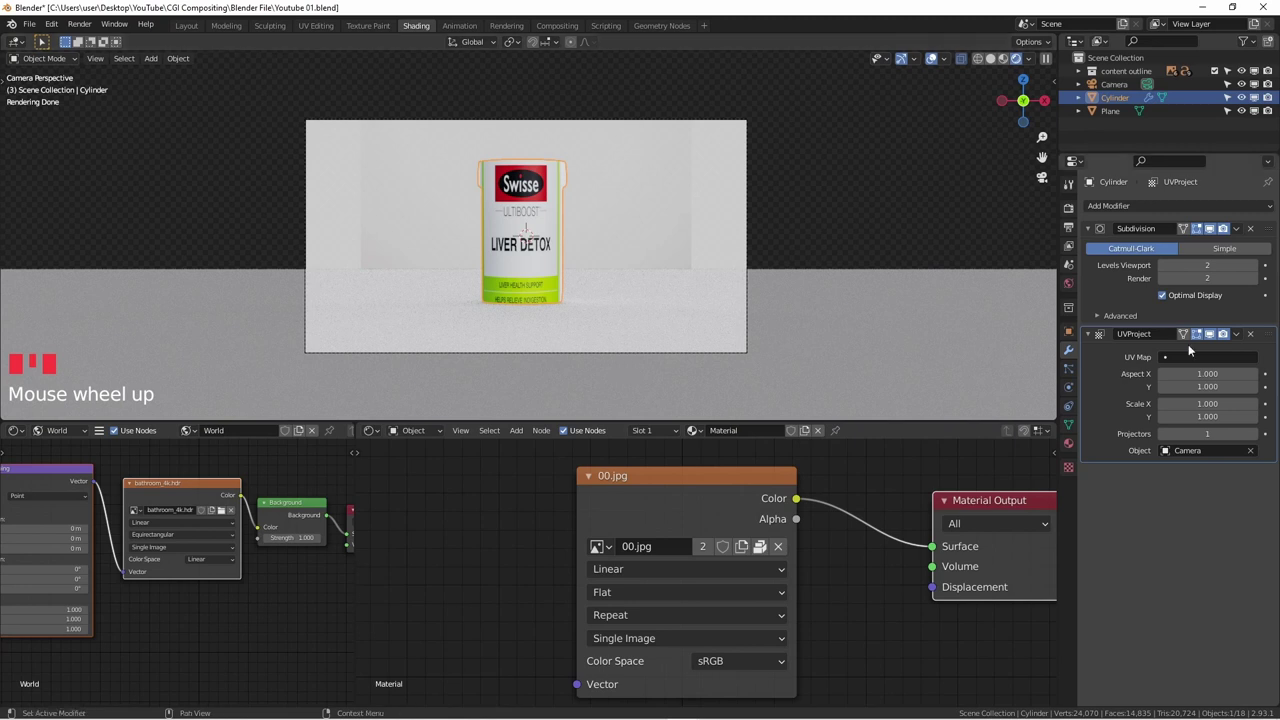
- Set the UVProject modifier's Aspect X to 16 and Aspect Y to 9
{"action": "left_click", "coordinate": [1215, 374]}
{"action": "left_click", "coordinate": [1225, 397]}
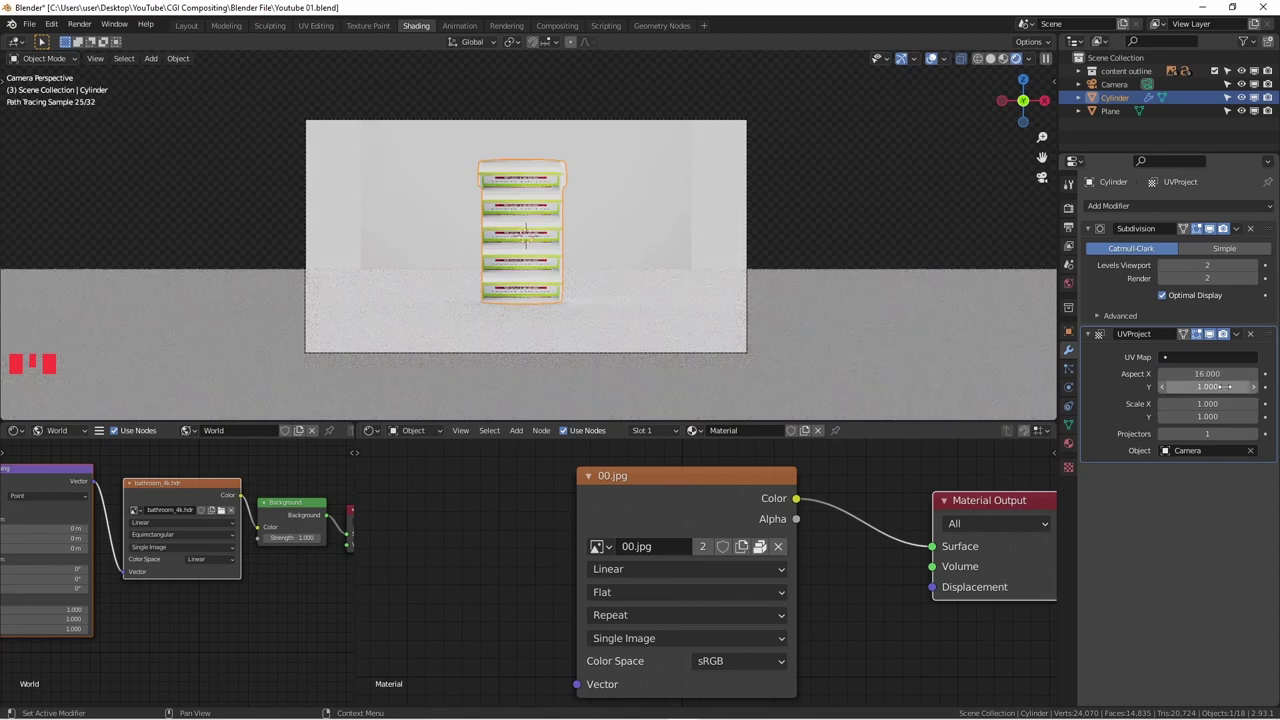
{"action": "left_click", "coordinate": [1220, 387]}
{"action": "type", "text": "9"}
{"action": "key", "text": "Return"}
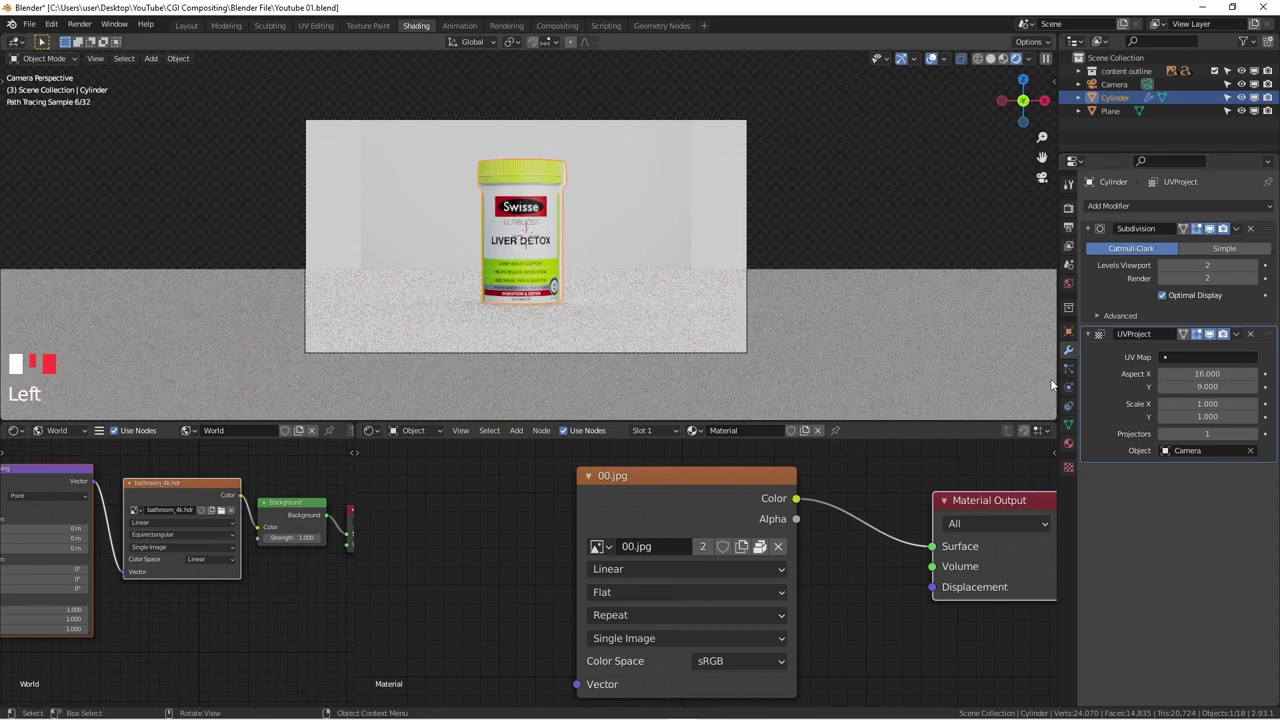
- Select the Cylinder object and zoom the camera view to check the projected label
{"action": "scroll", "coordinate": [427, 196], "scroll_direction": "up", "scroll_amount": 4}
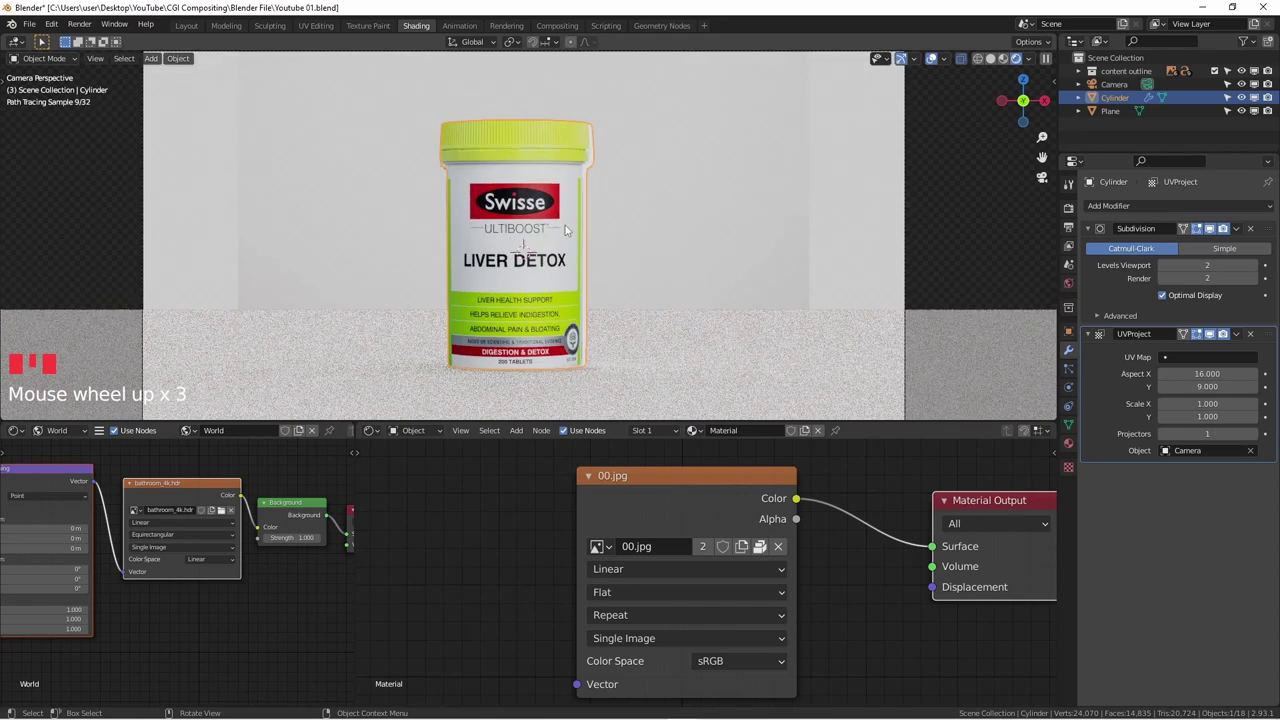
{"action": "scroll", "coordinate": [535, 203], "scroll_direction": "down", "scroll_amount": 2}
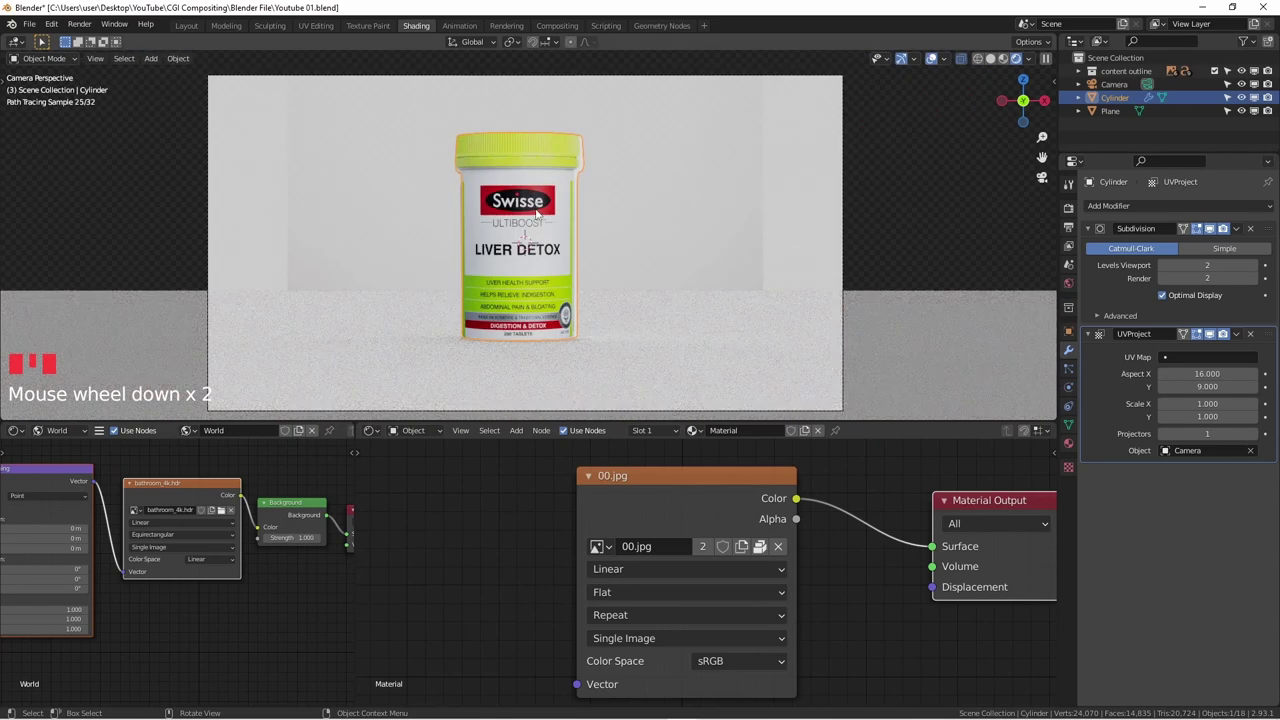
{"action": "scroll", "coordinate": [573, 157], "scroll_direction": "up", "scroll_amount": 2}
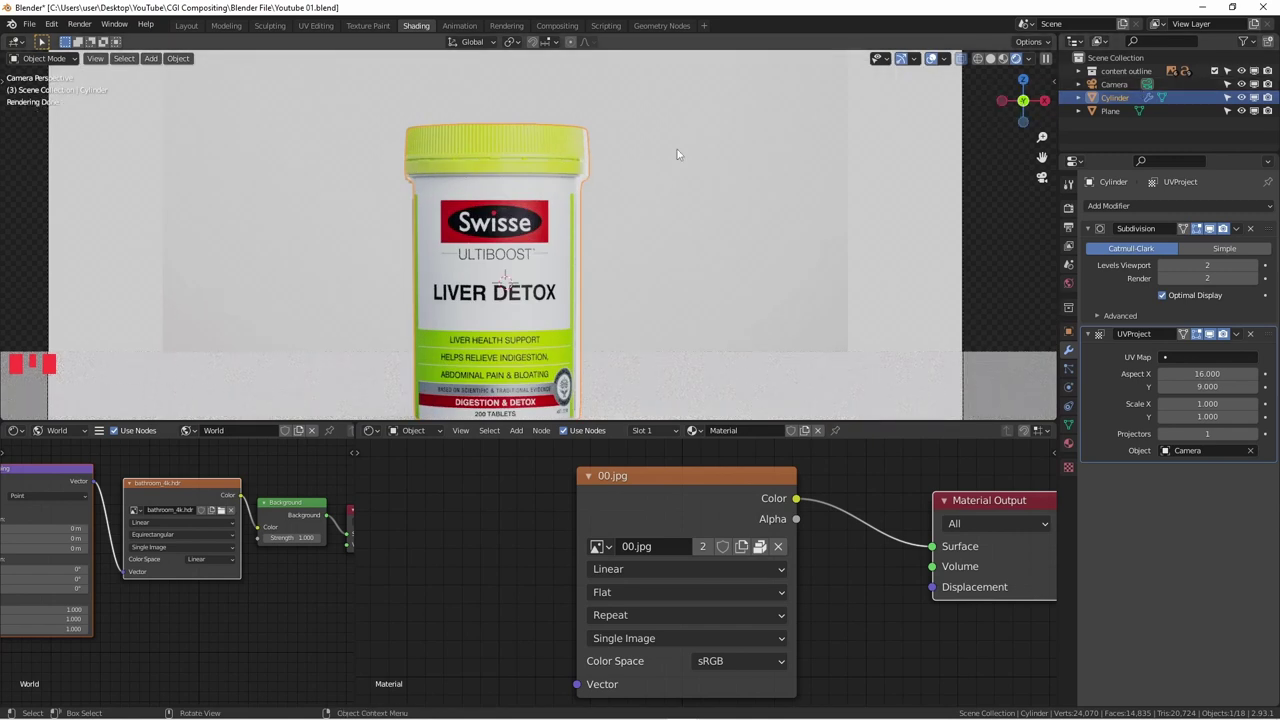
{"action": "scroll", "coordinate": [677, 154], "scroll_direction": "down", "scroll_amount": 2}
{"action": "left_click", "coordinate": [1117, 99]}
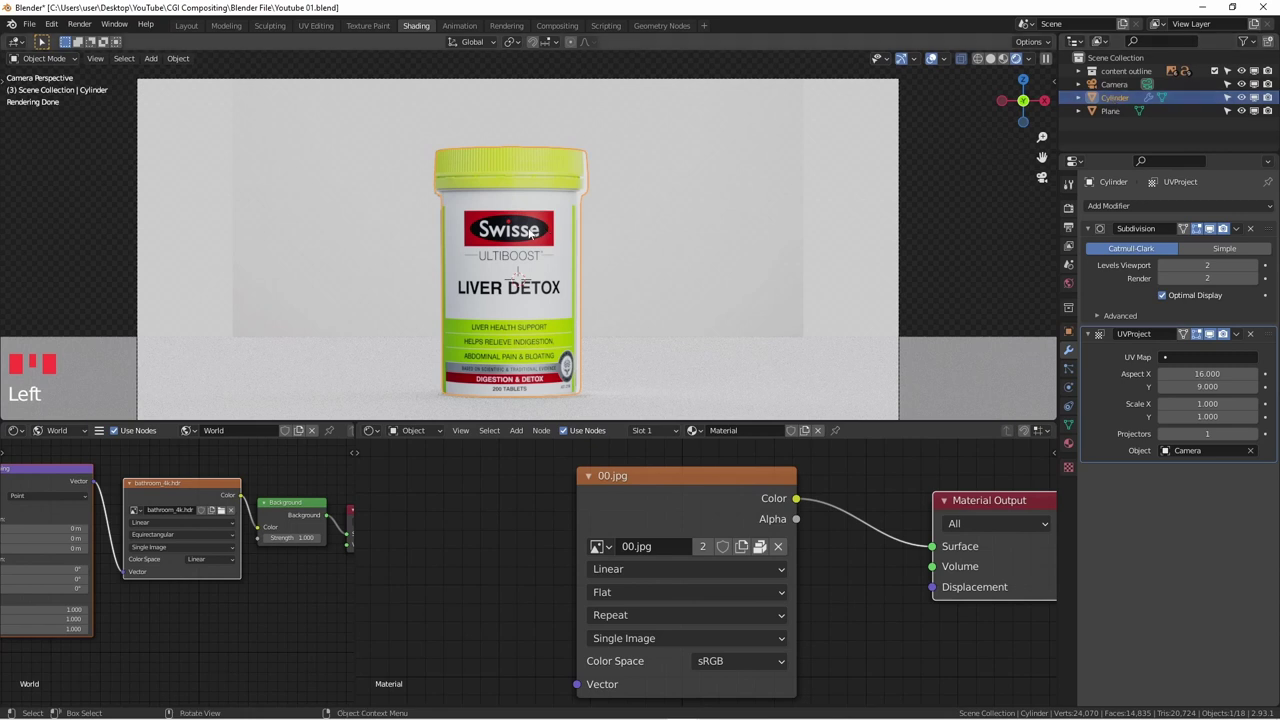
{"action": "scroll", "coordinate": [532, 232], "scroll_direction": "down", "scroll_amount": 2}
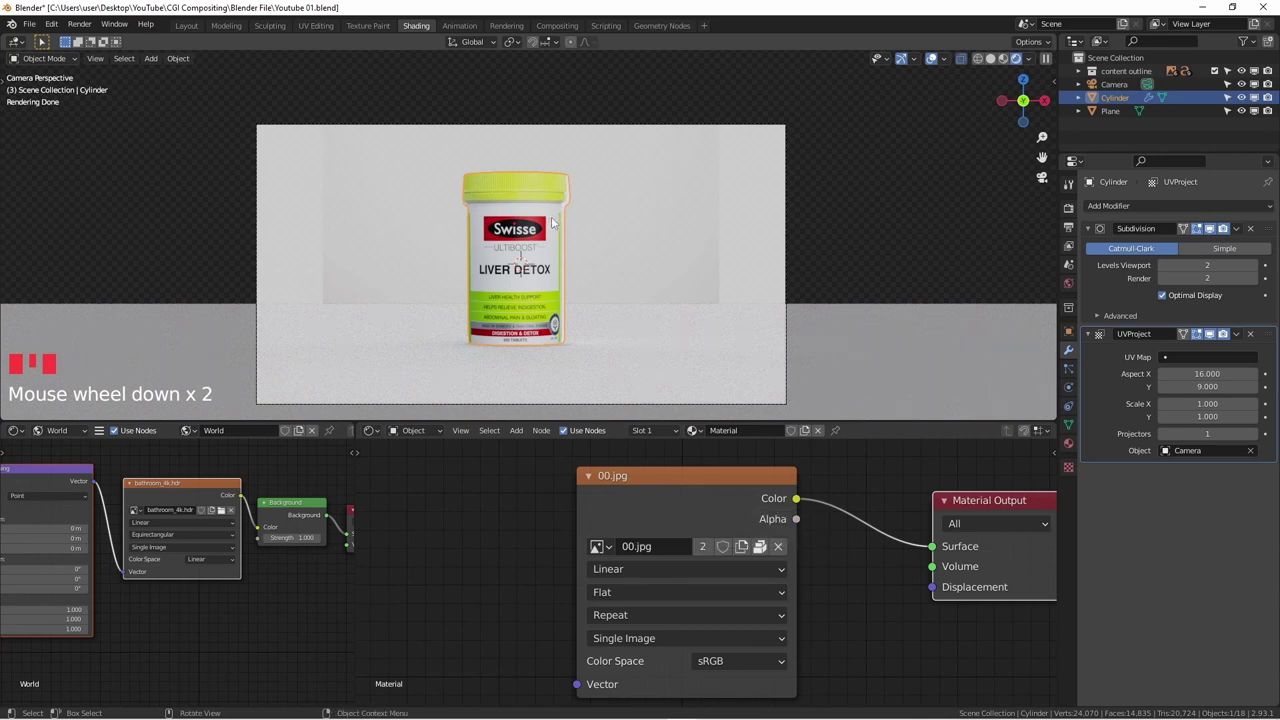
- Nudge the cylinder sideways along X to line it up with the photographed jar
{"action": "key", "text": "g"}
{"action": "key", "text": "z"}
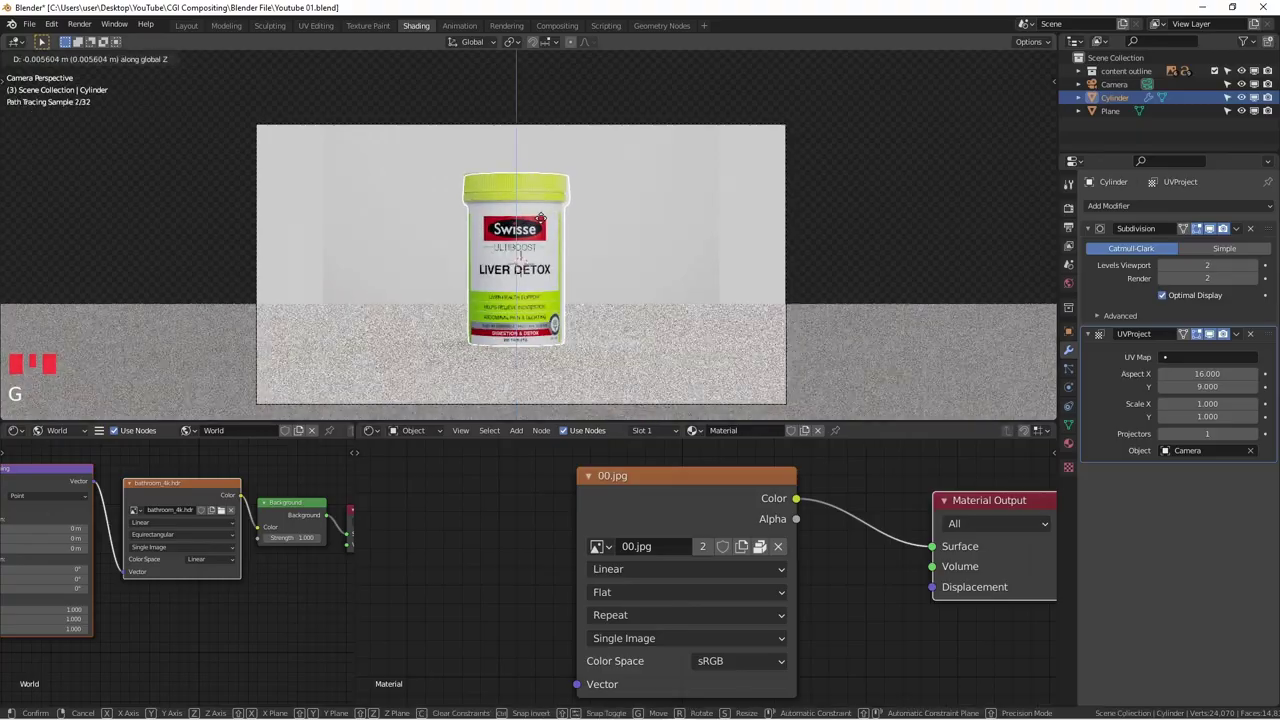
{"action": "key", "text": "x"}
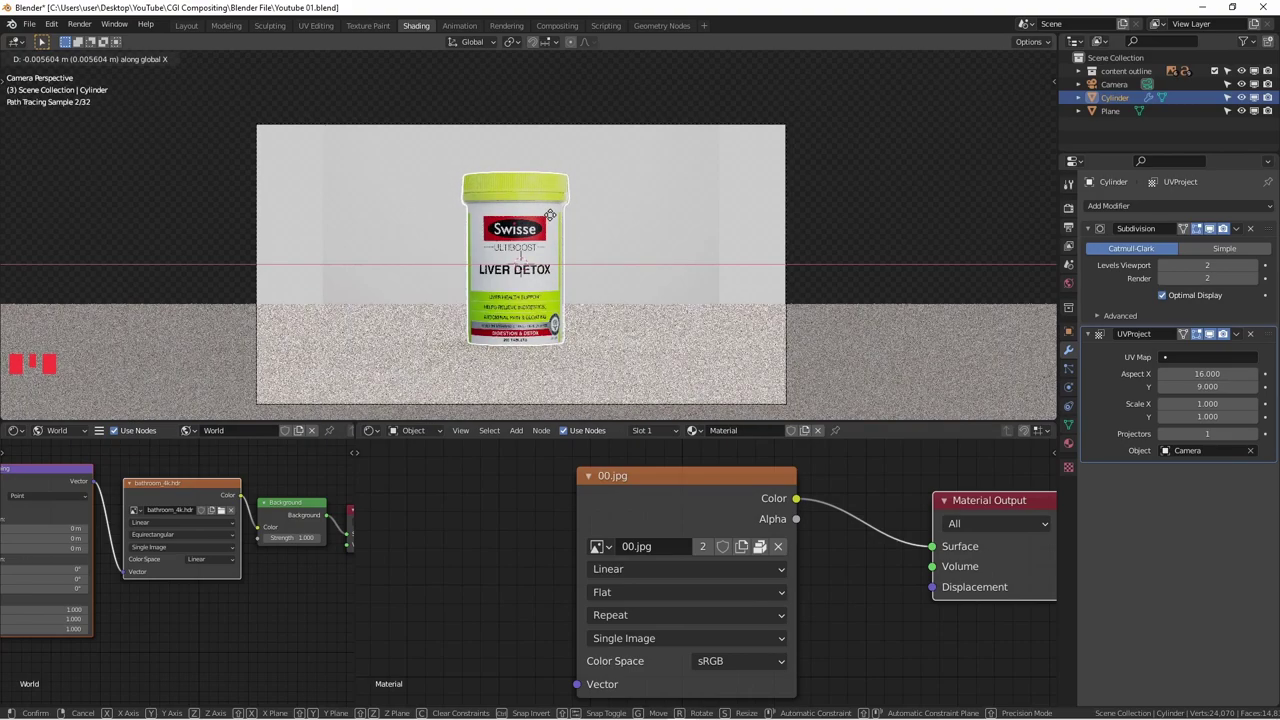
{"action": "left_click", "coordinate": [550, 214]}
{"action": "scroll", "coordinate": [546, 210], "scroll_direction": "up", "scroll_amount": 8}
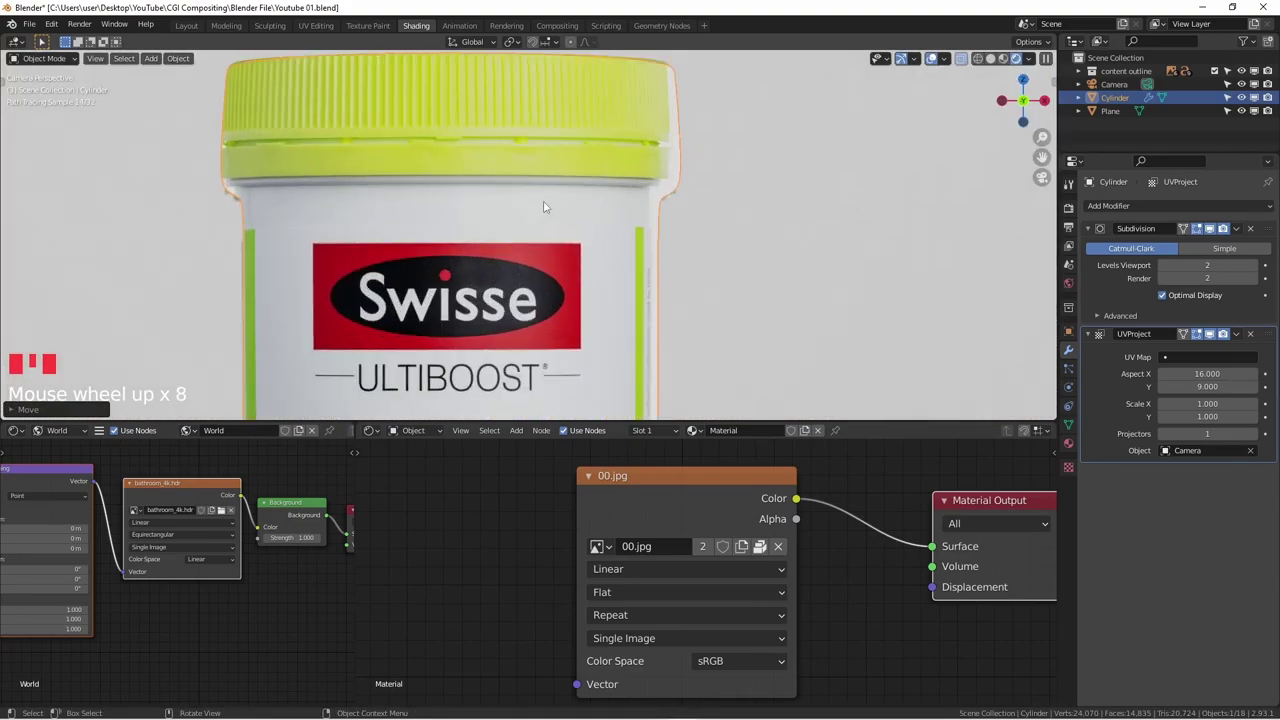
{"action": "key", "text": "g"}
{"action": "key", "text": "x"}
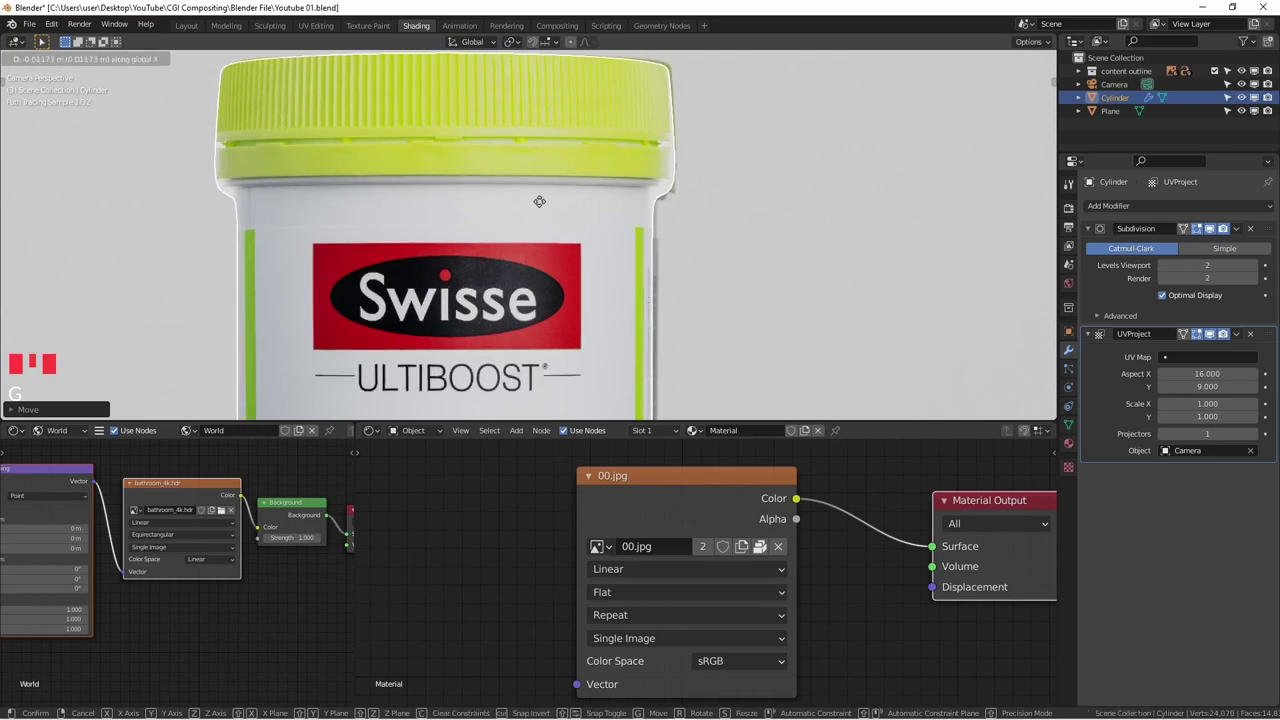
{"action": "left_click", "coordinate": [538, 207]}
{"action": "scroll", "coordinate": [538, 207], "scroll_direction": "down", "scroll_amount": 2}
- Frame the jar lid and switch the cylinder into Edit Mode
{"action": "middle_click_drag", "start_coordinate": [400, 120], "coordinate": [399, 204], "text": "shift"}
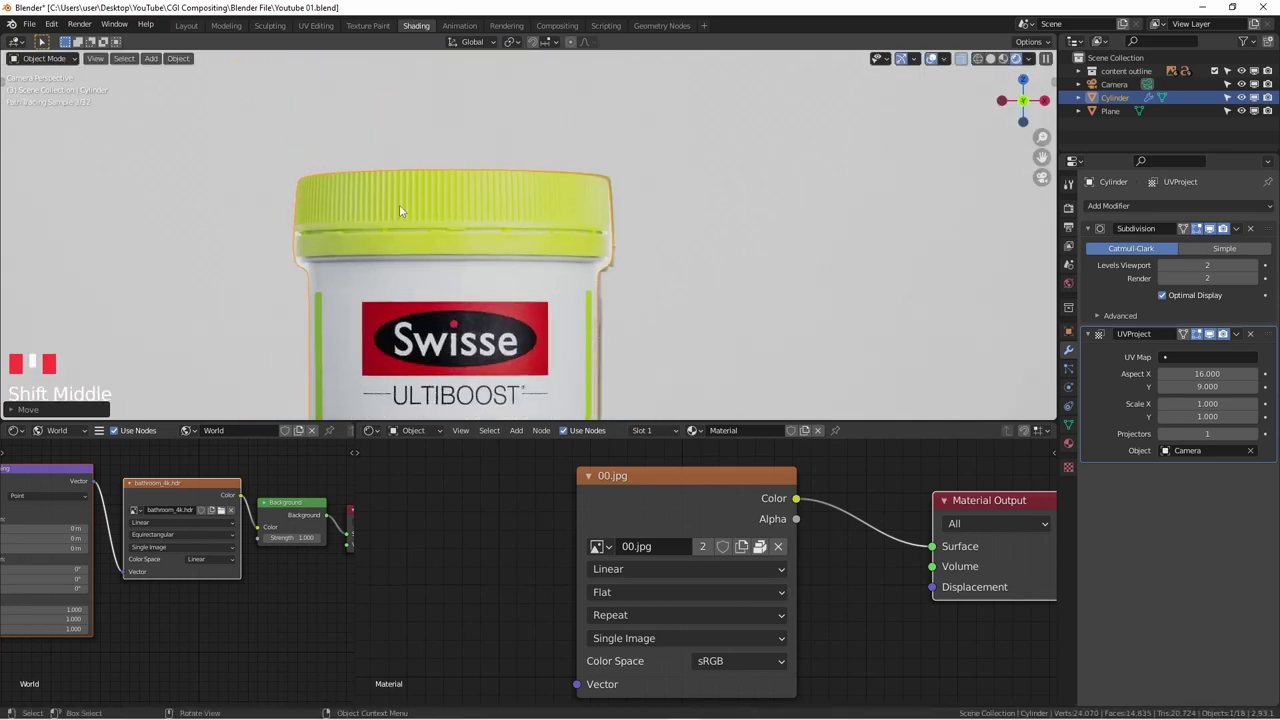
{"action": "scroll", "coordinate": [449, 177], "scroll_direction": "up", "scroll_amount": 2}
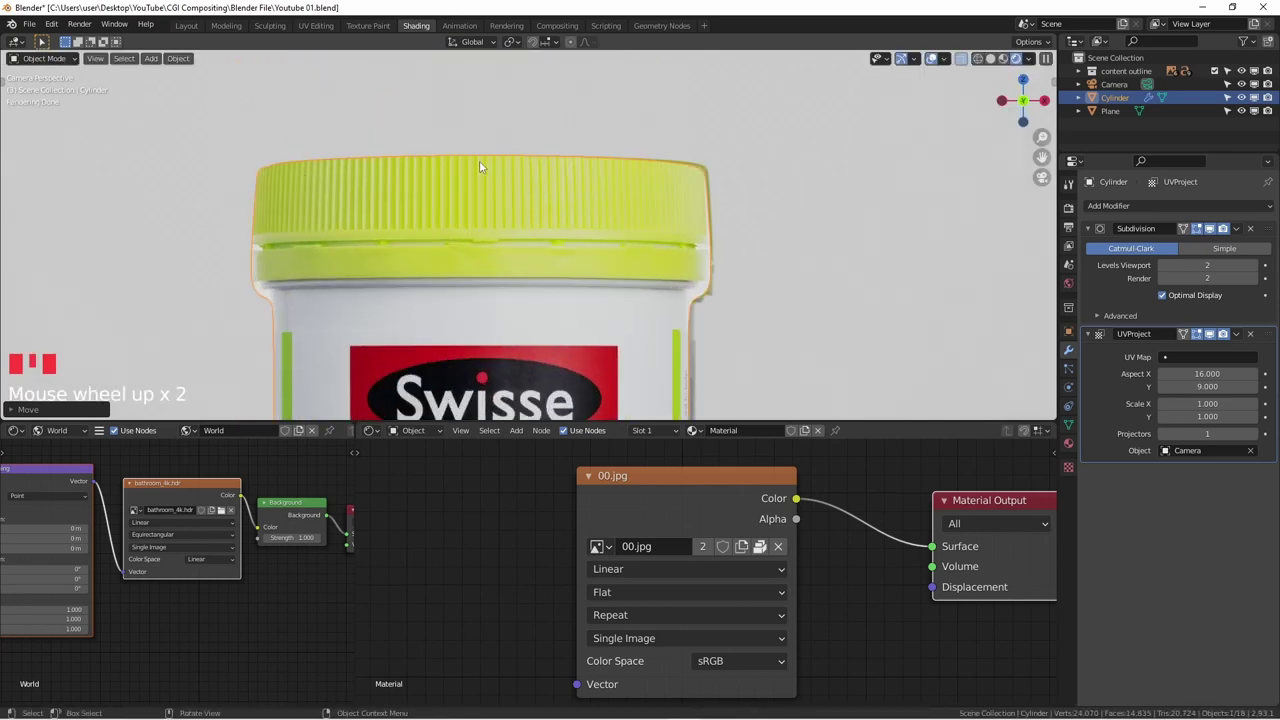
{"action": "key", "text": "Tab"}
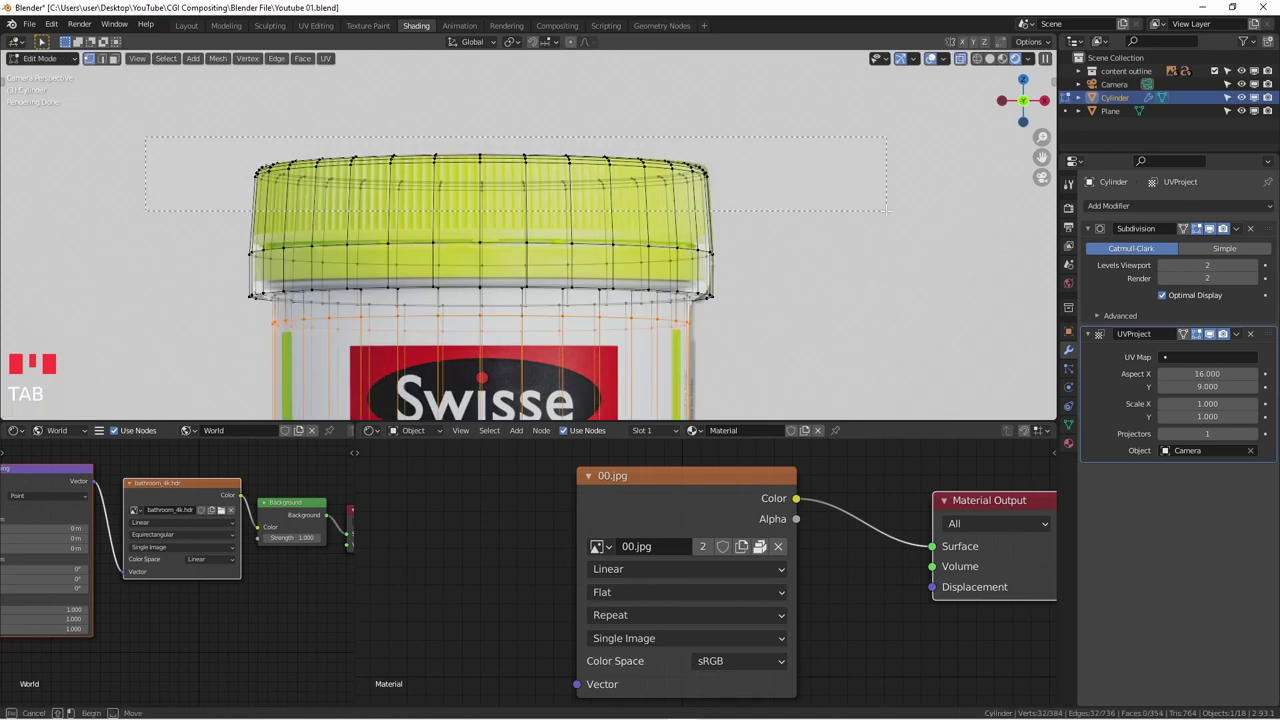
- Box-select the lid's top vertex rings, raise them about 0.043 m along Z, and return to Object Mode
{"action": "left_click_drag", "start_coordinate": [240, 140], "coordinate": [720, 192]}
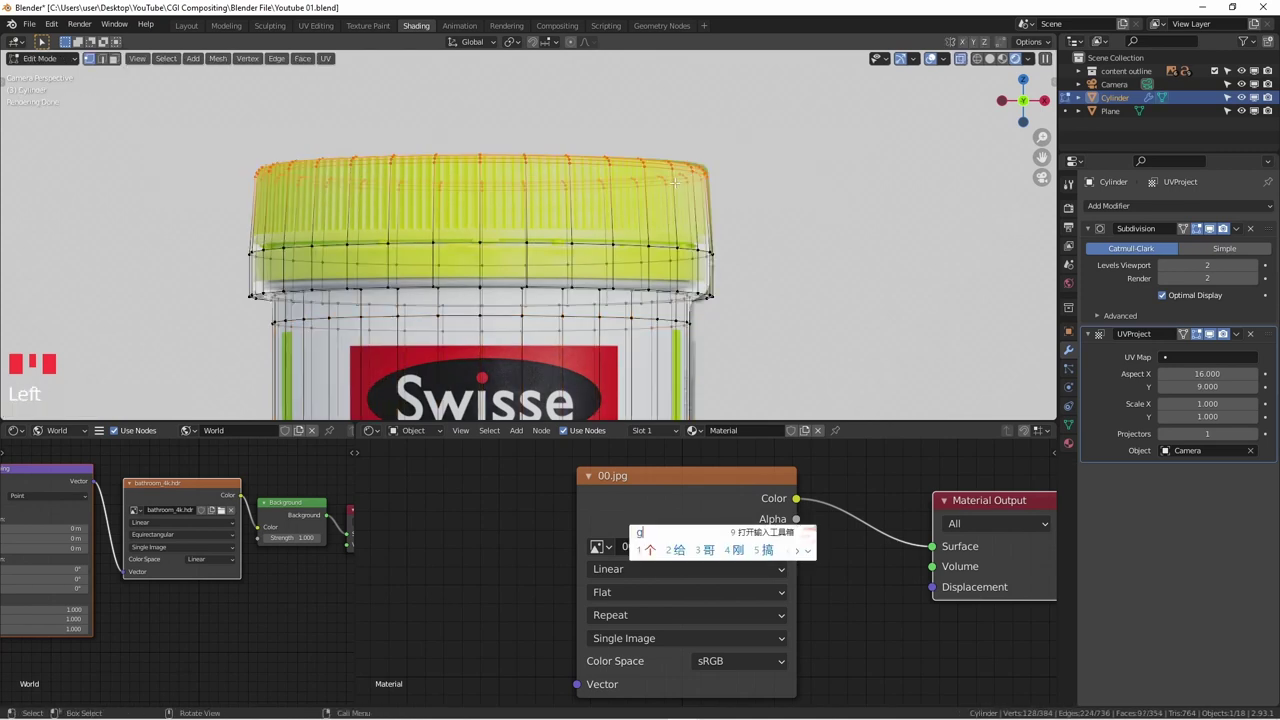
{"action": "key", "text": "g"}
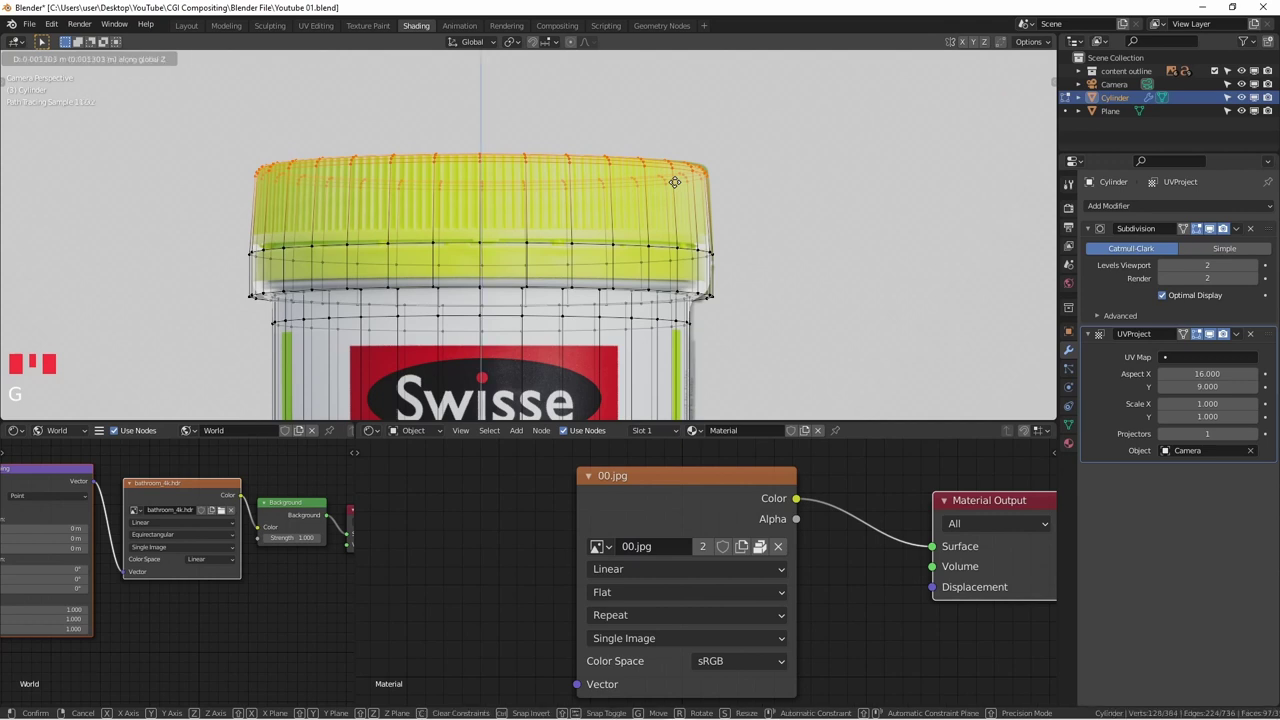
{"action": "key", "text": "z"}
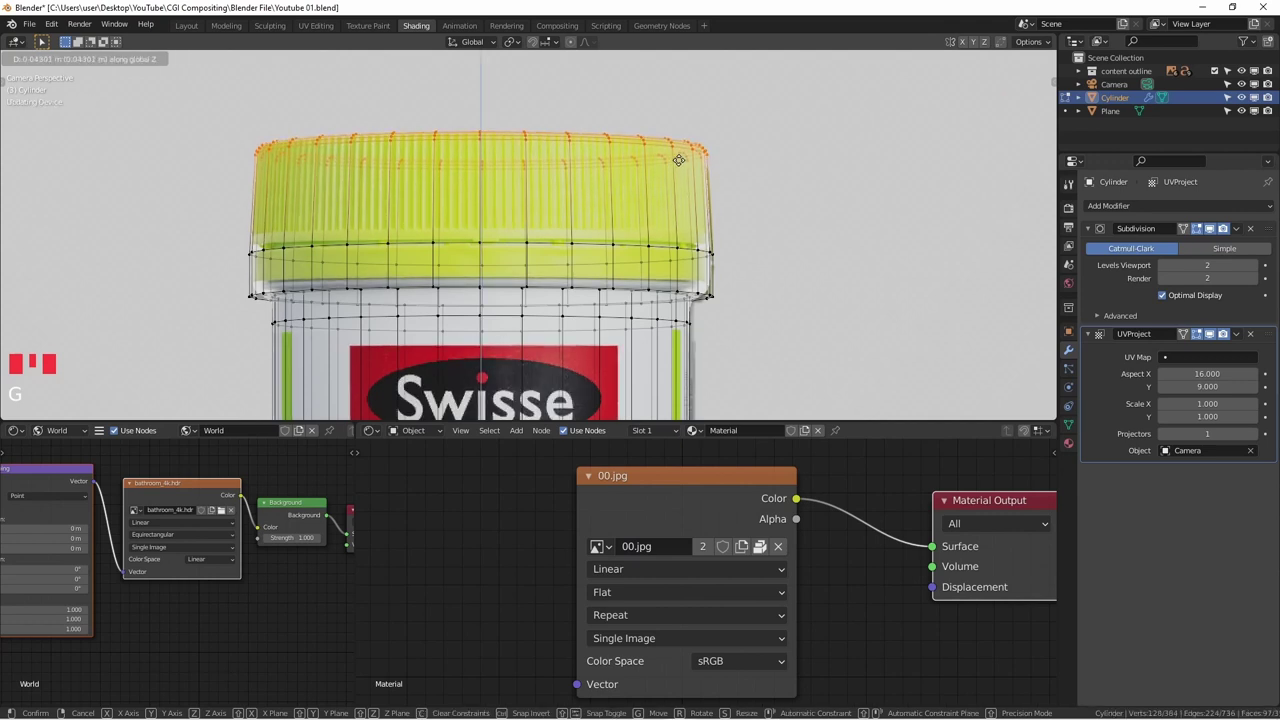
{"action": "left_click", "coordinate": [681, 157]}
{"action": "scroll", "coordinate": [560, 250], "scroll_direction": "down", "scroll_amount": 4}
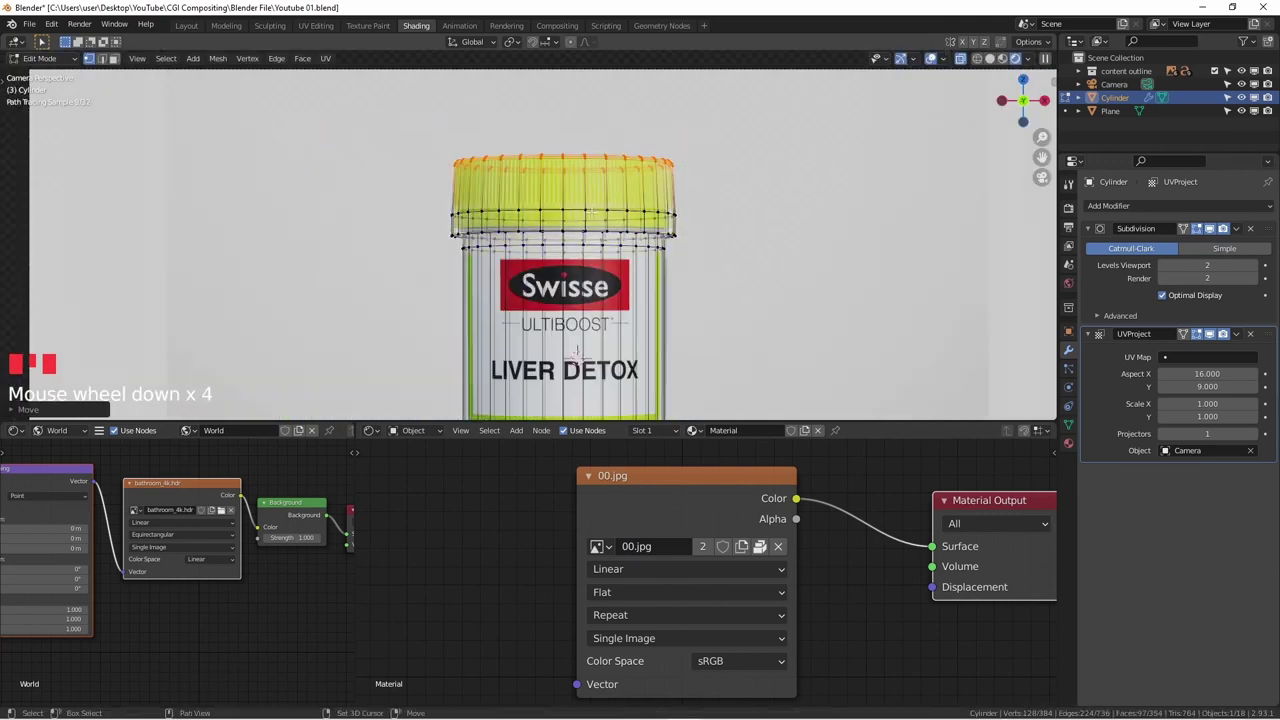
{"action": "middle_click_drag", "start_coordinate": [488, 290], "coordinate": [488, 197], "text": "shift"}
{"action": "scroll", "coordinate": [488, 197], "scroll_direction": "down", "scroll_amount": 2}
{"action": "scroll", "coordinate": [500, 340], "scroll_direction": "up", "scroll_amount": 5}
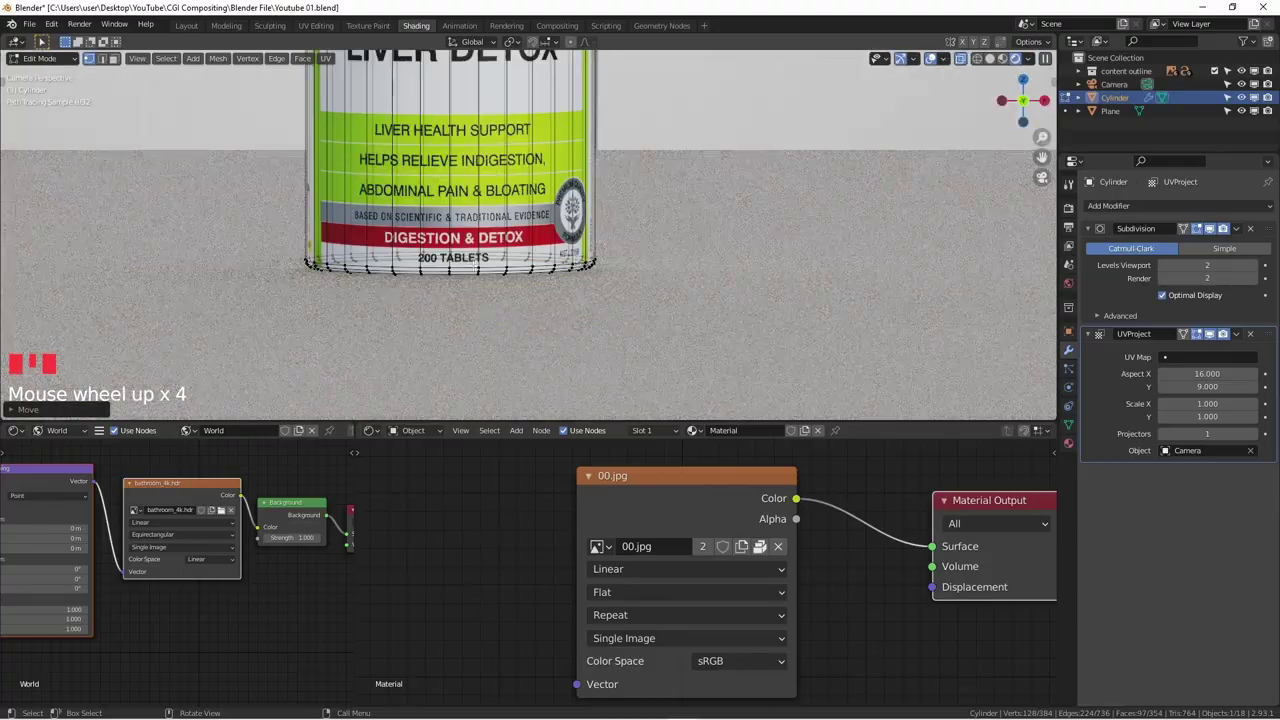
{"action": "key", "text": "Tab"}
{"action": "scroll", "coordinate": [421, 286], "scroll_direction": "up", "scroll_amount": 1}
{"action": "scroll", "coordinate": [421, 286], "scroll_direction": "down", "scroll_amount": 9}
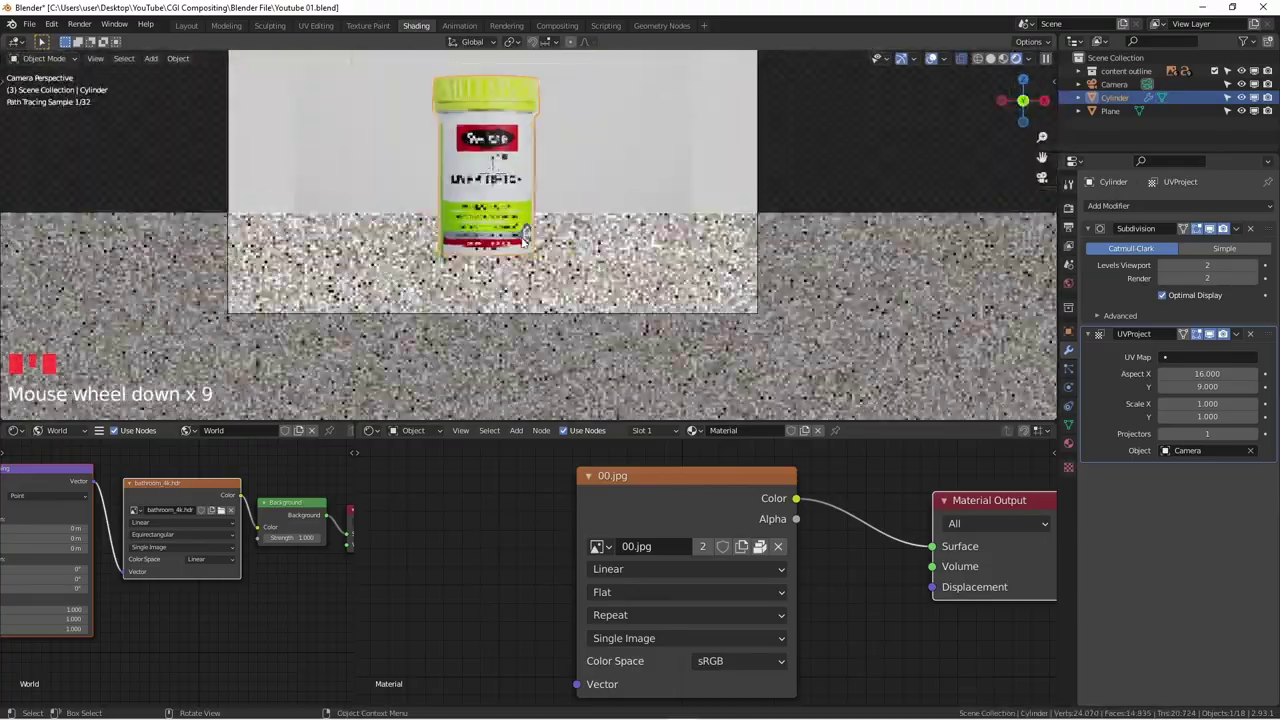
{"action": "middle_click_drag", "start_coordinate": [600, 190], "coordinate": [568, 246], "text": "shift"}
{"action": "scroll", "coordinate": [523, 198], "scroll_direction": "up", "scroll_amount": 4}
{"action": "scroll", "coordinate": [545, 182], "scroll_direction": "up", "scroll_amount": 3}
{"action": "scroll", "coordinate": [545, 182], "scroll_direction": "down", "scroll_amount": 2}
{"action": "scroll", "coordinate": [485, 210], "scroll_direction": "down", "scroll_amount": 1}
{"action": "scroll", "coordinate": [487, 210], "scroll_direction": "down", "scroll_amount": 3}
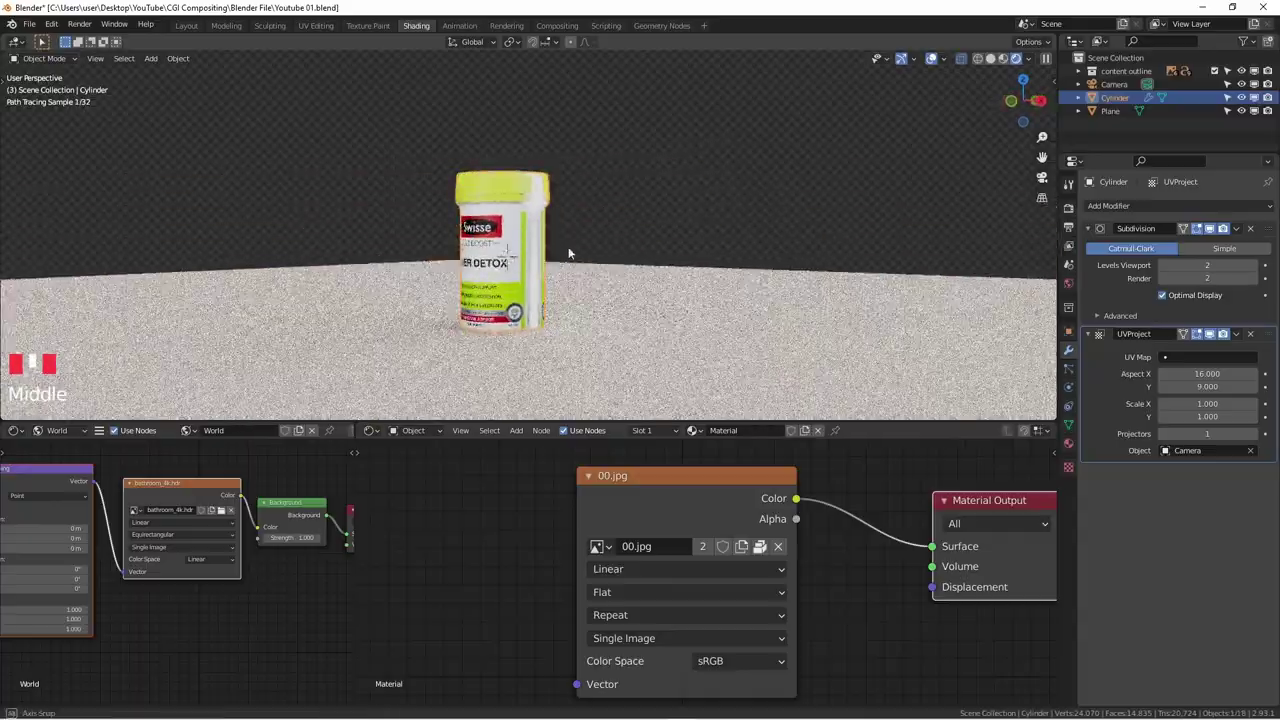
{"action": "scroll", "coordinate": [565, 200], "scroll_direction": "up", "scroll_amount": 5}
{"action": "scroll", "coordinate": [550, 190], "scroll_direction": "down", "scroll_amount": 2}
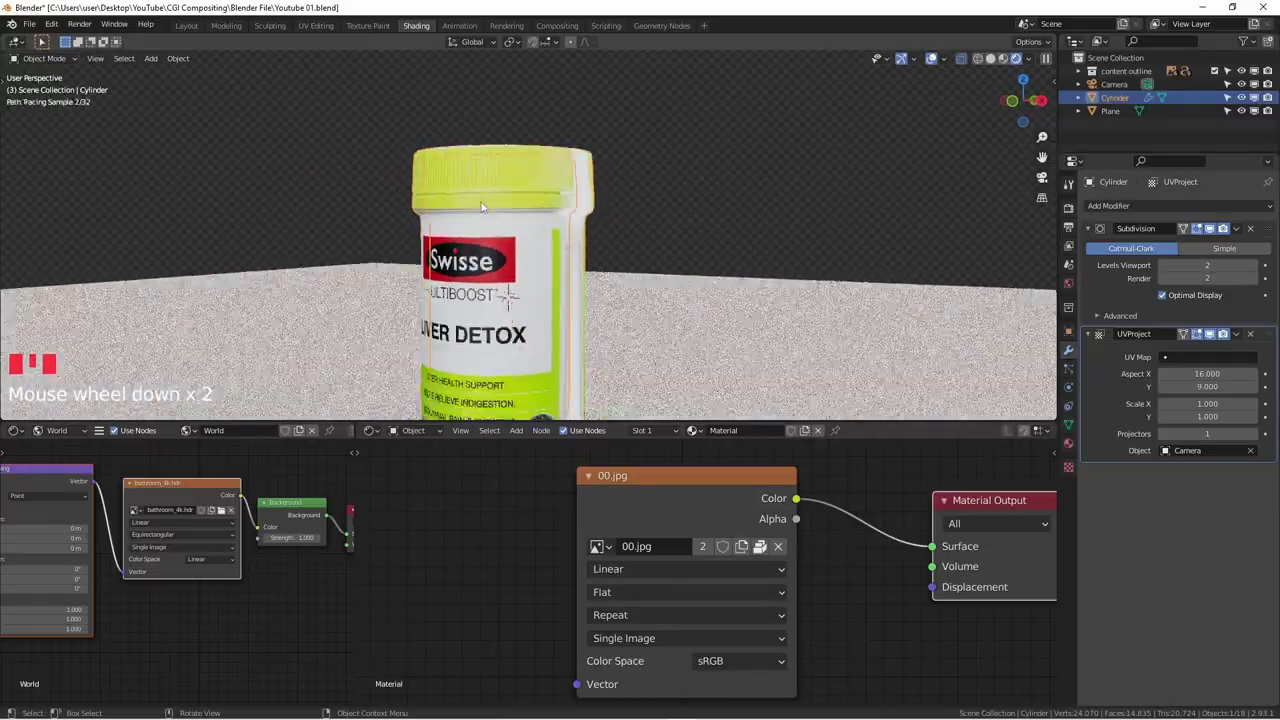
{"action": "middle_click_drag", "start_coordinate": [550, 190], "coordinate": [601, 213]}
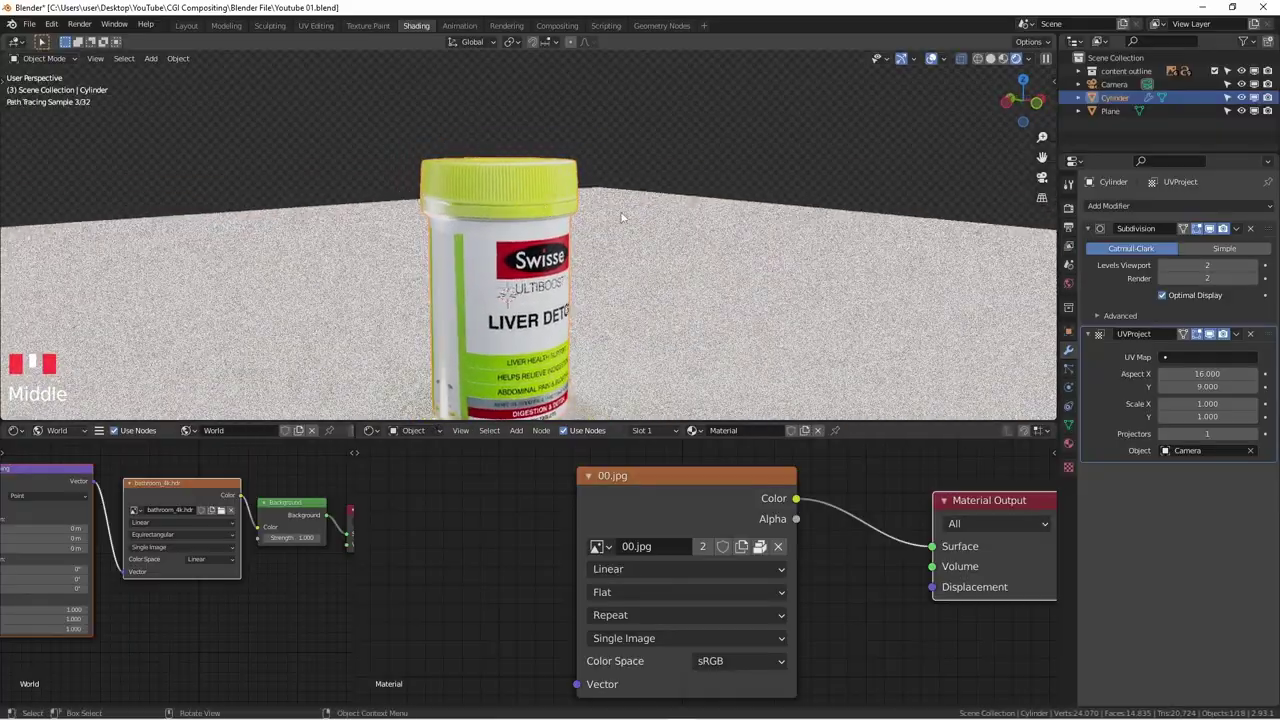
{"action": "middle_click_drag", "start_coordinate": [447, 176], "coordinate": [460, 214]}
{"action": "key", "text": "KP_1"}
{"action": "scroll", "coordinate": [469, 218], "scroll_direction": "down", "scroll_amount": 5}
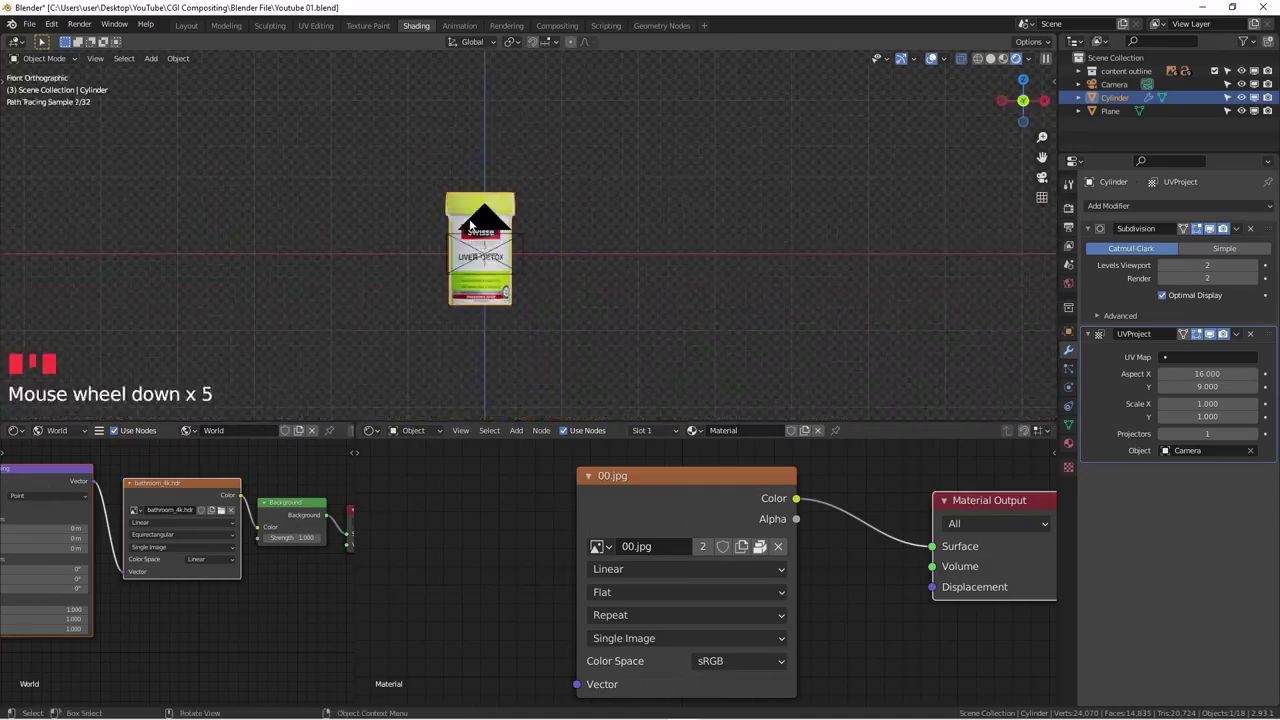
{"action": "key", "text": "KP_0"}
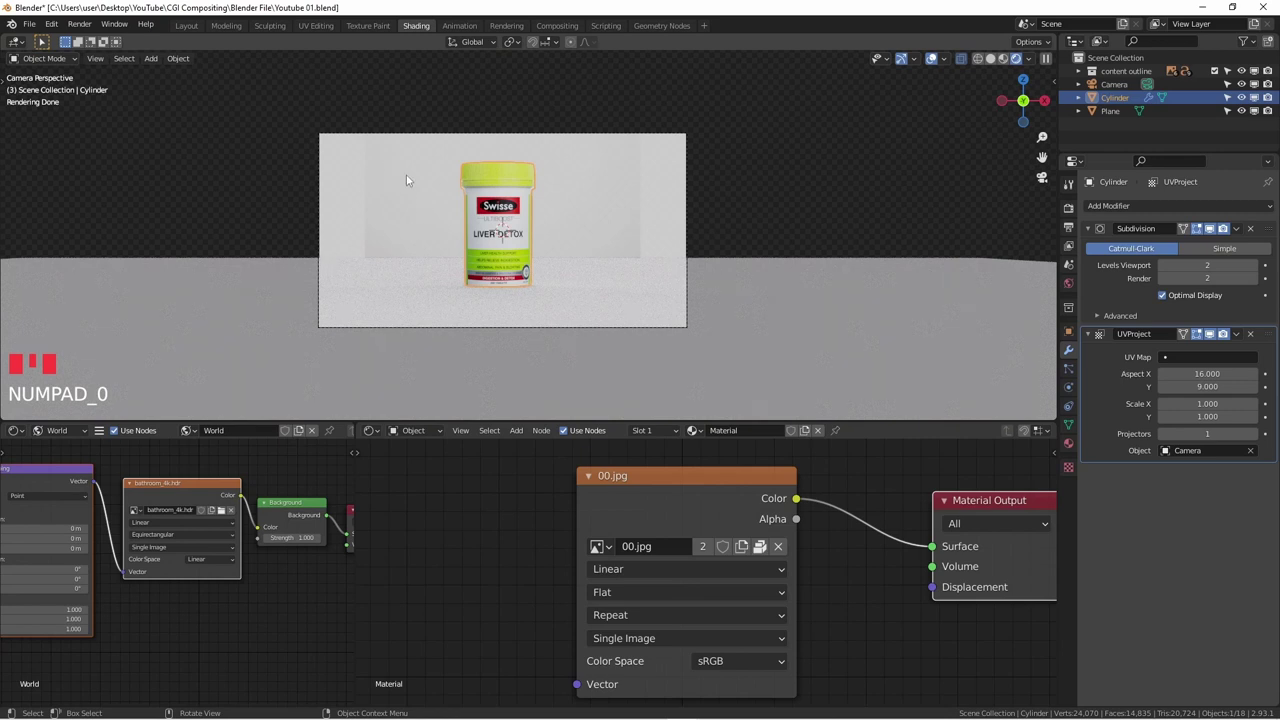
{"action": "scroll", "coordinate": [406, 180], "scroll_direction": "up", "scroll_amount": 2}
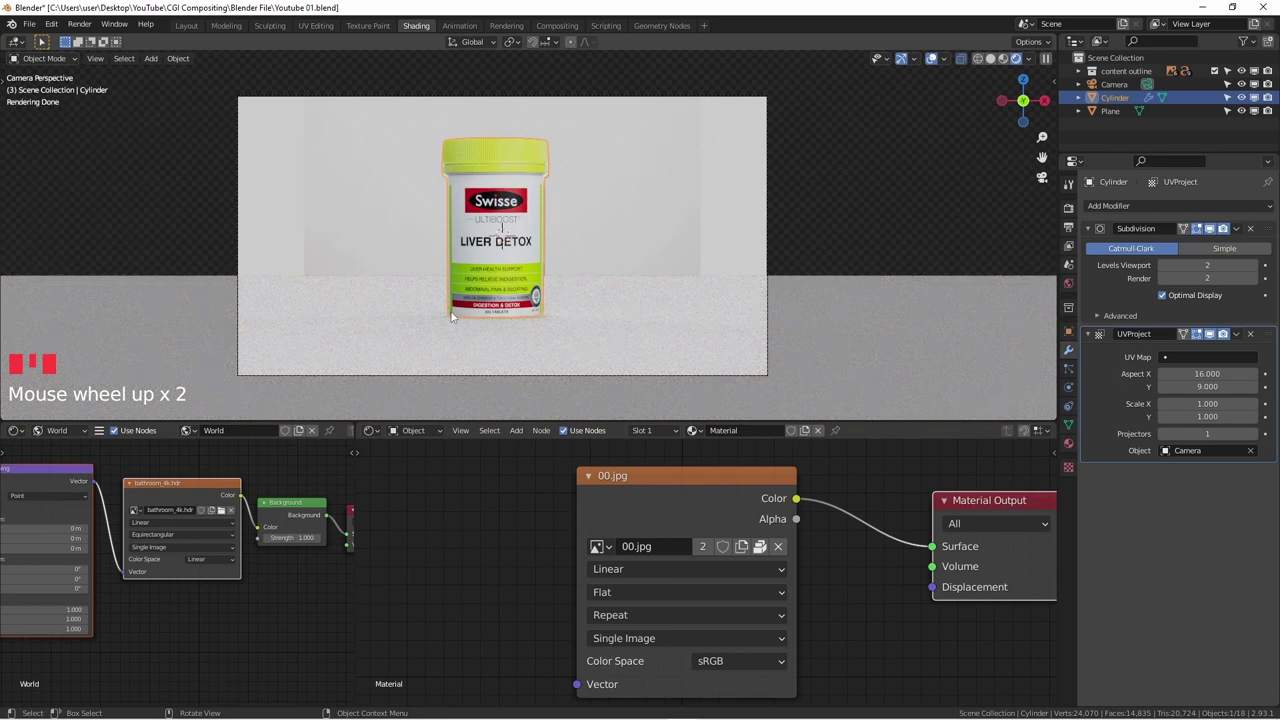
{"action": "scroll", "coordinate": [519, 313], "scroll_direction": "up", "scroll_amount": 6}
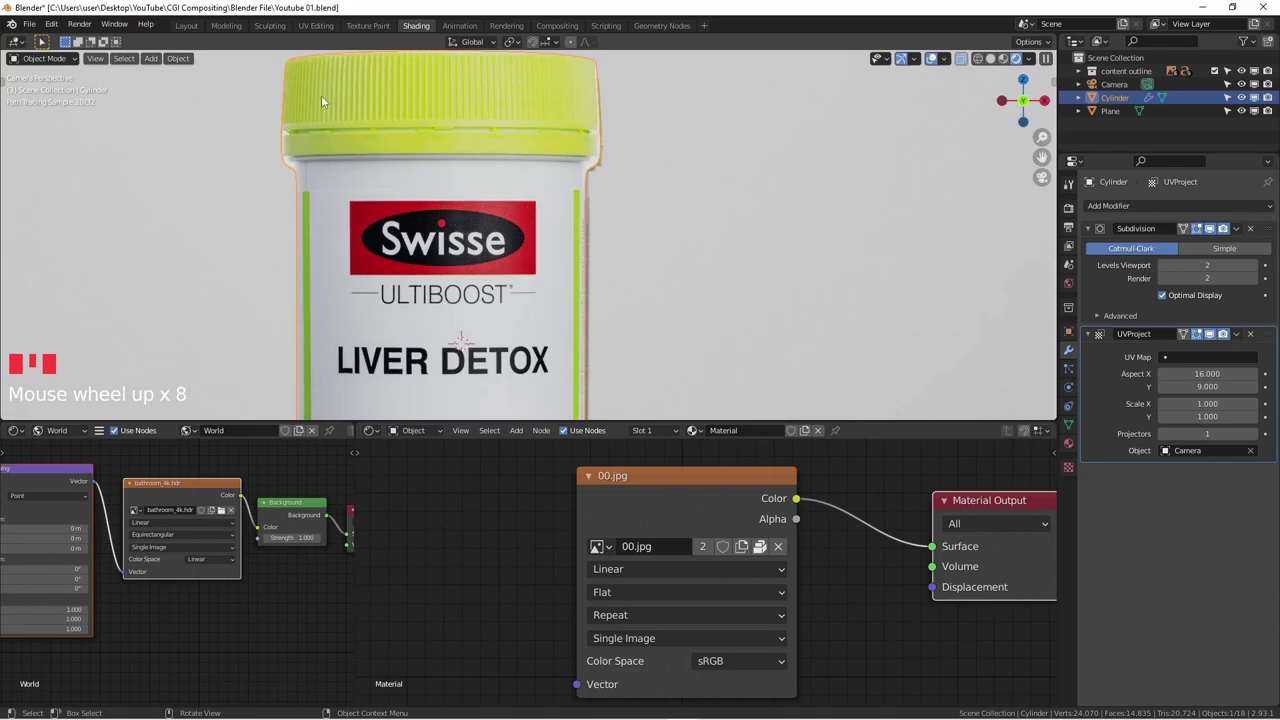
{"action": "scroll", "coordinate": [385, 113], "scroll_direction": "down", "scroll_amount": 2}
{"action": "scroll", "coordinate": [385, 113], "scroll_direction": "down", "scroll_amount": 5}
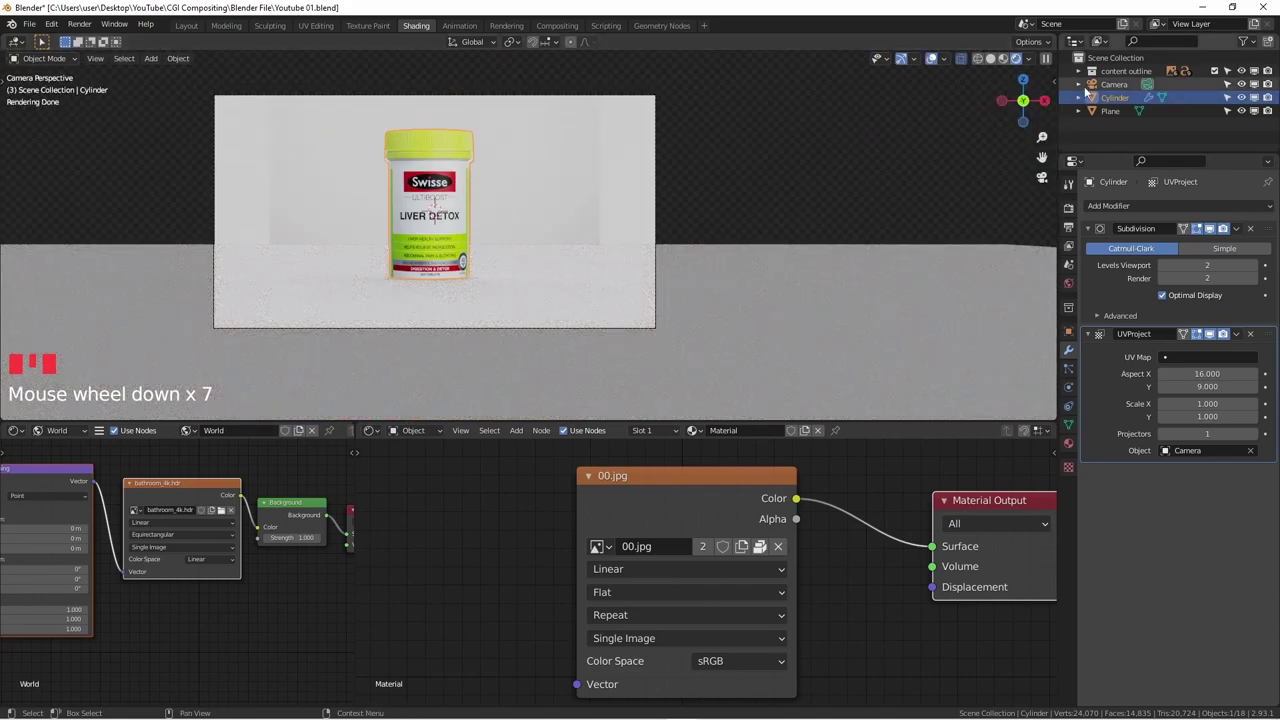
{"action": "scroll", "coordinate": [624, 174], "scroll_direction": "down", "scroll_amount": 3}
{"action": "middle_click_drag", "start_coordinate": [624, 174], "coordinate": [684, 220], "text": "shift"}
{"action": "left_click", "coordinate": [490, 121]}
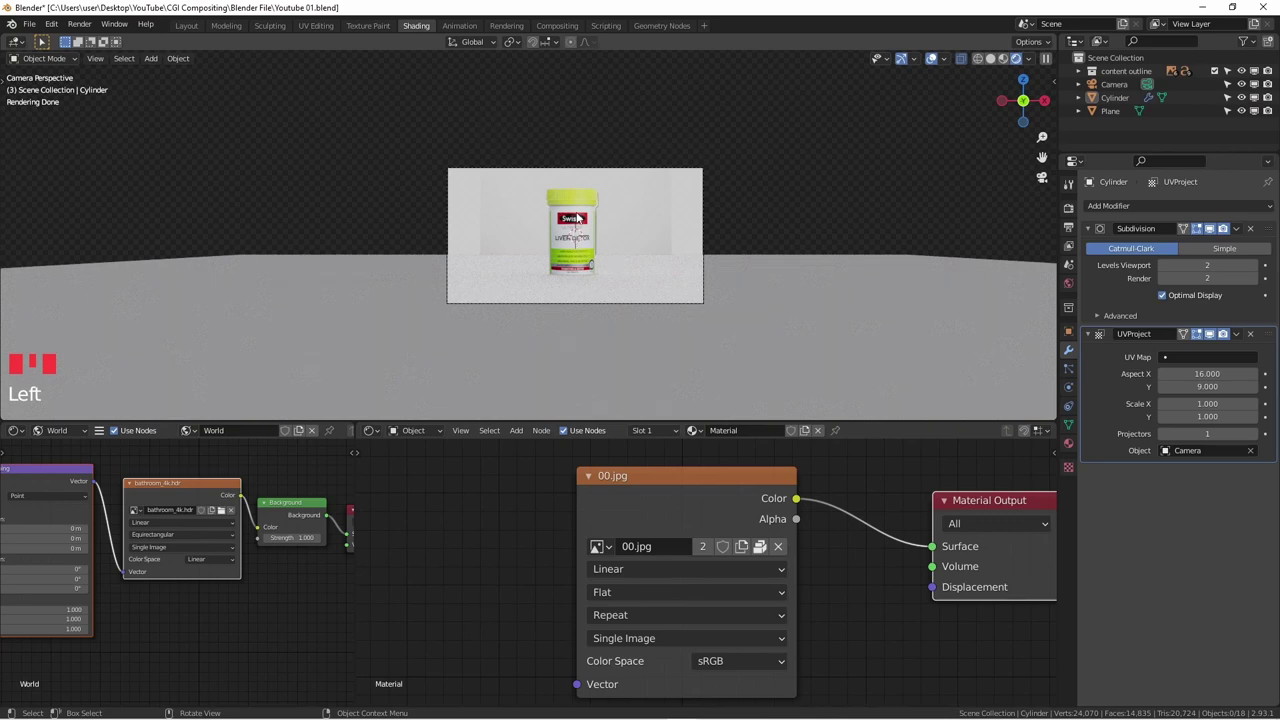
{"action": "scroll", "coordinate": [577, 218], "scroll_direction": "up", "scroll_amount": 5}
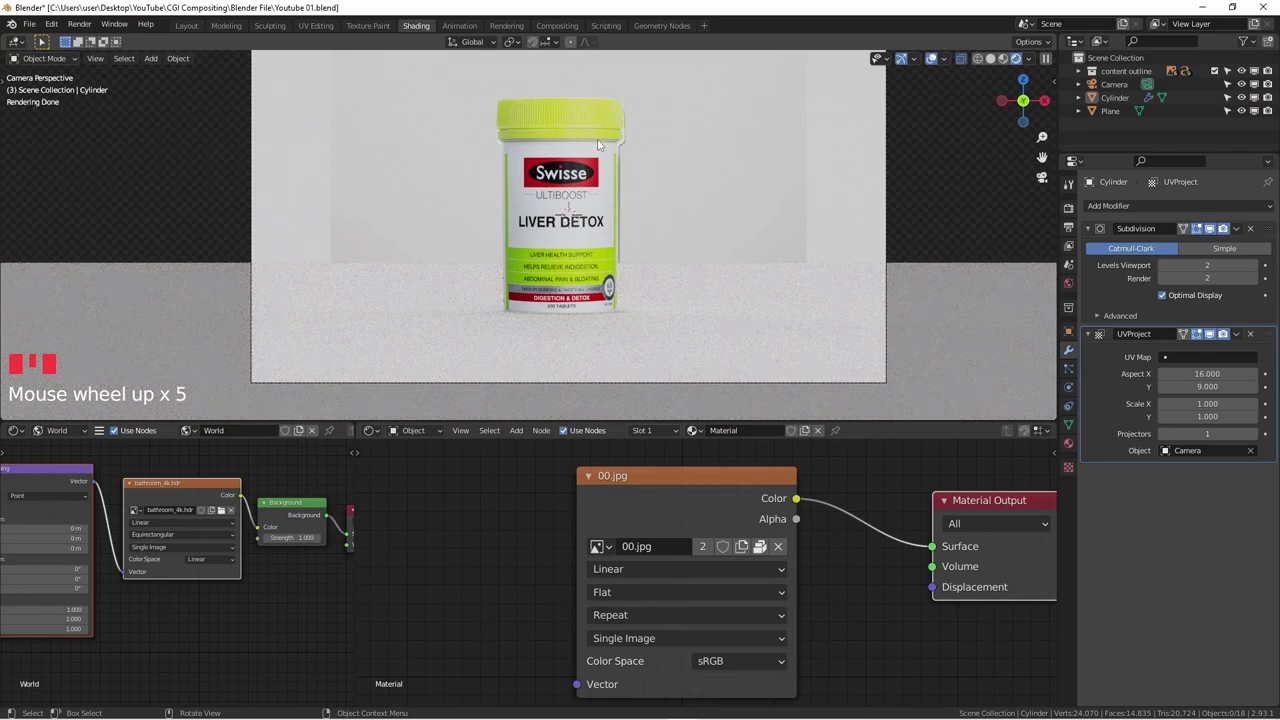
{"action": "scroll", "coordinate": [598, 145], "scroll_direction": "up", "scroll_amount": 1}
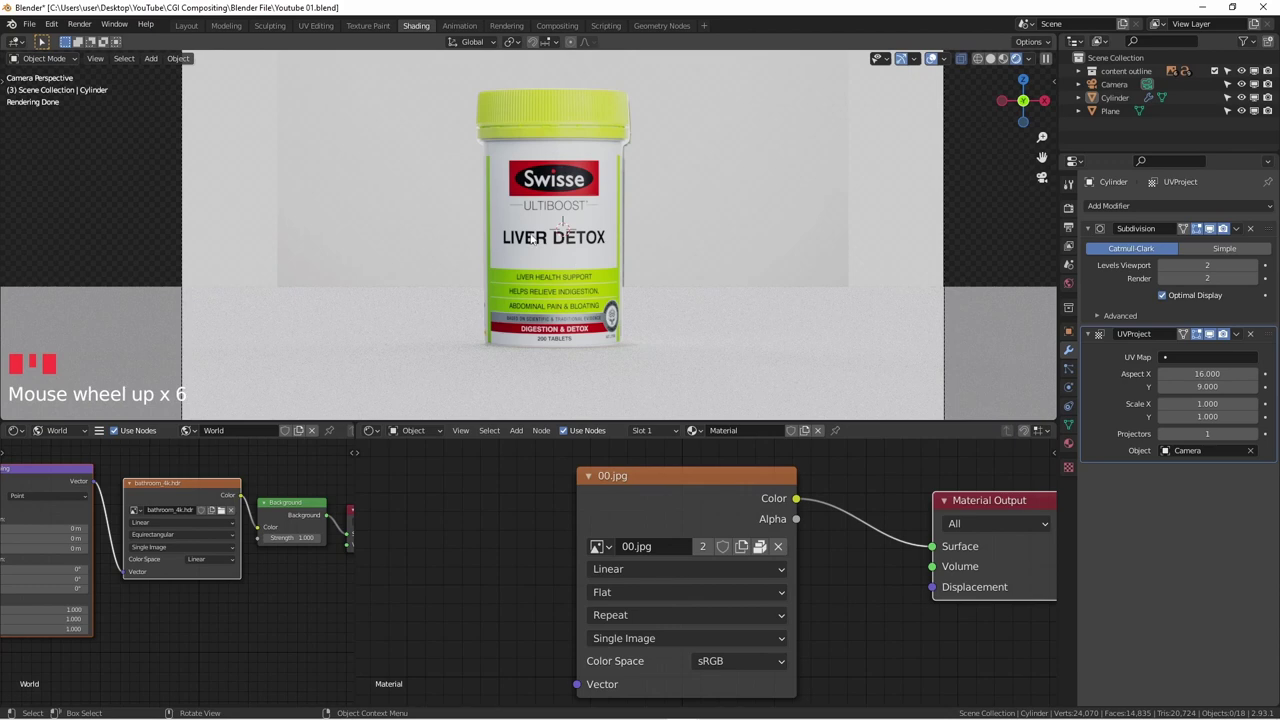
{"action": "scroll", "coordinate": [531, 238], "scroll_direction": "down", "scroll_amount": 2}
{"action": "middle_click_drag", "start_coordinate": [531, 238], "coordinate": [402, 179], "text": "shift"}
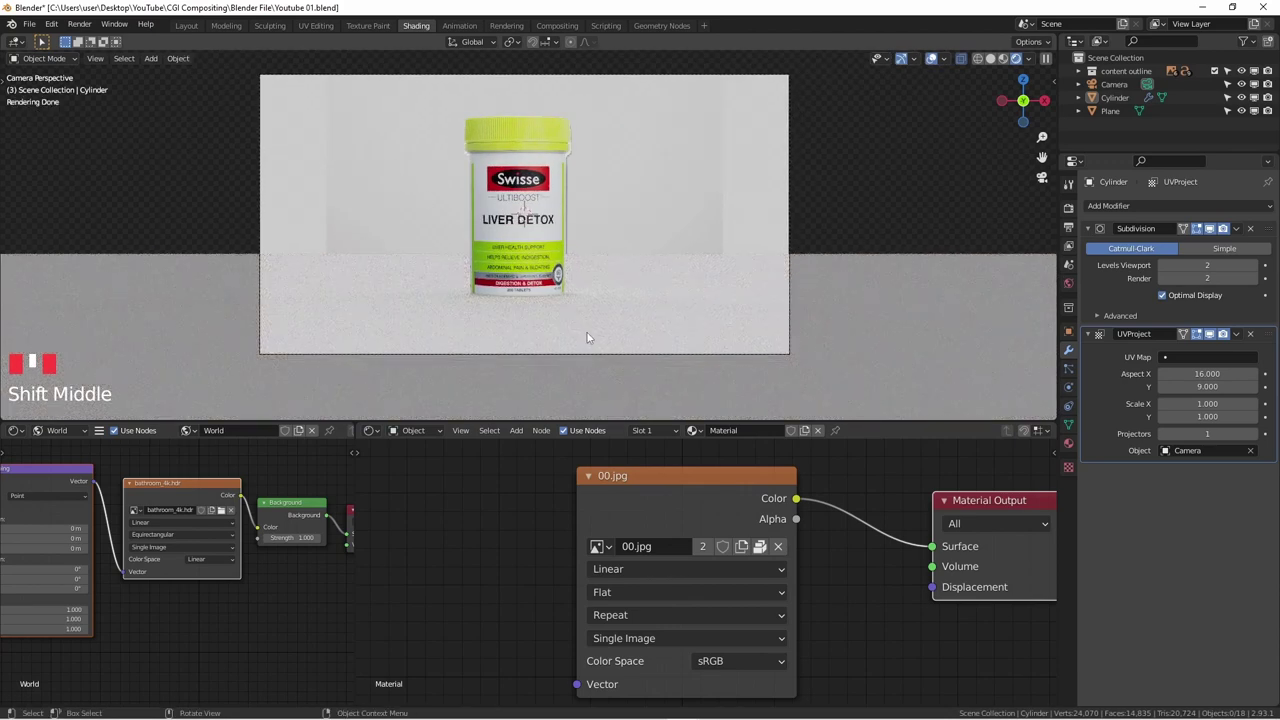
- Roughly reposition the floor plane and inspect the cylinder's bottom vertex ring in Edit Mode
{"action": "left_click", "coordinate": [901, 332]}
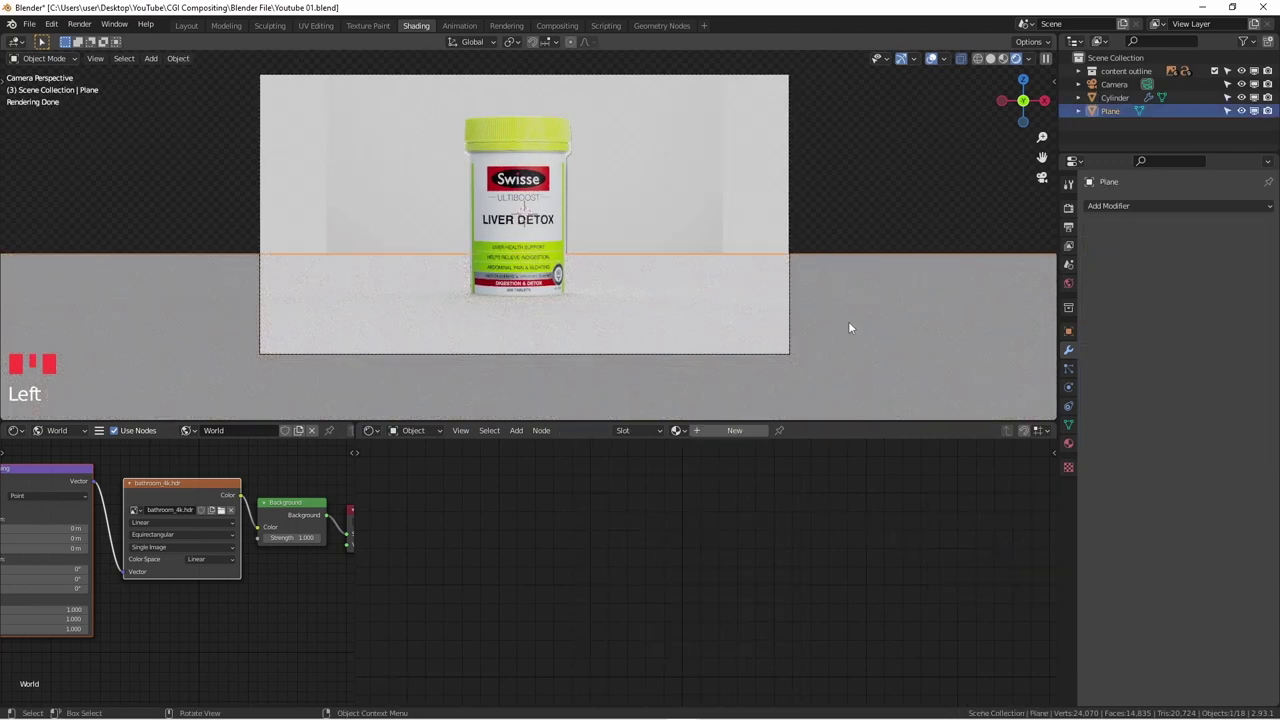
{"action": "key", "text": "g"}
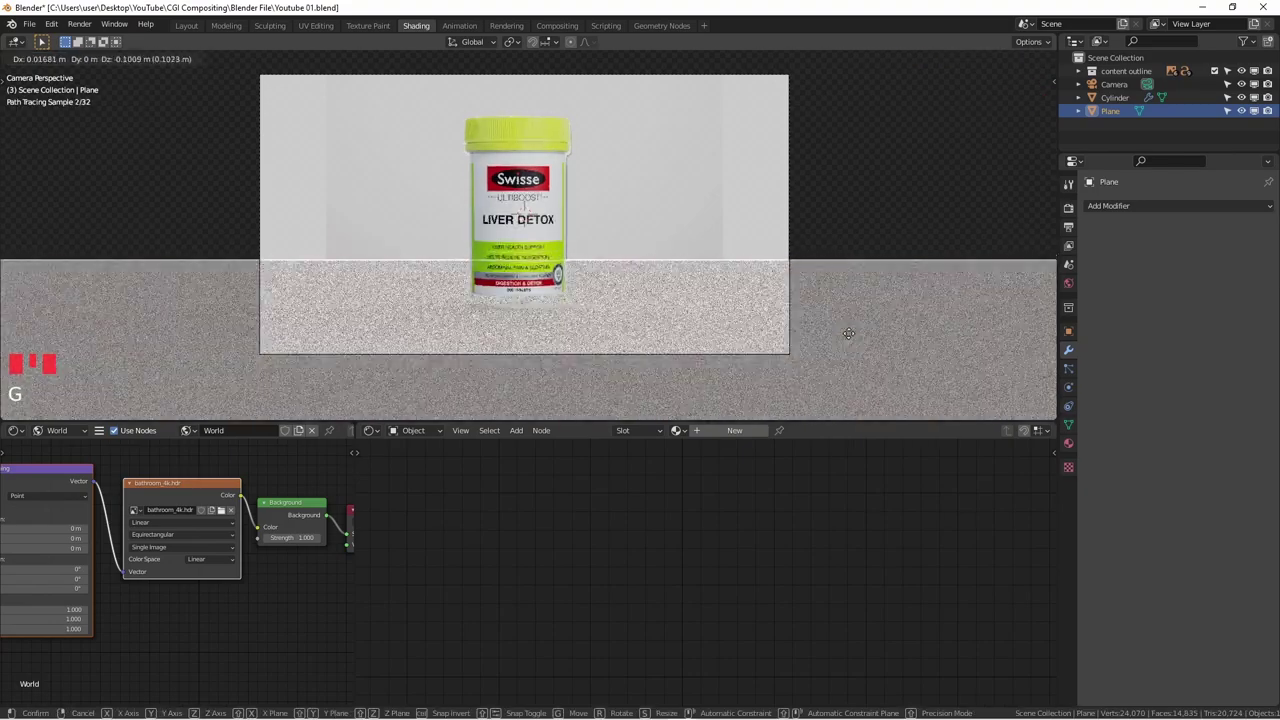
{"action": "left_click", "coordinate": [849, 330]}
{"action": "scroll", "coordinate": [440, 248], "scroll_direction": "up", "scroll_amount": 7}
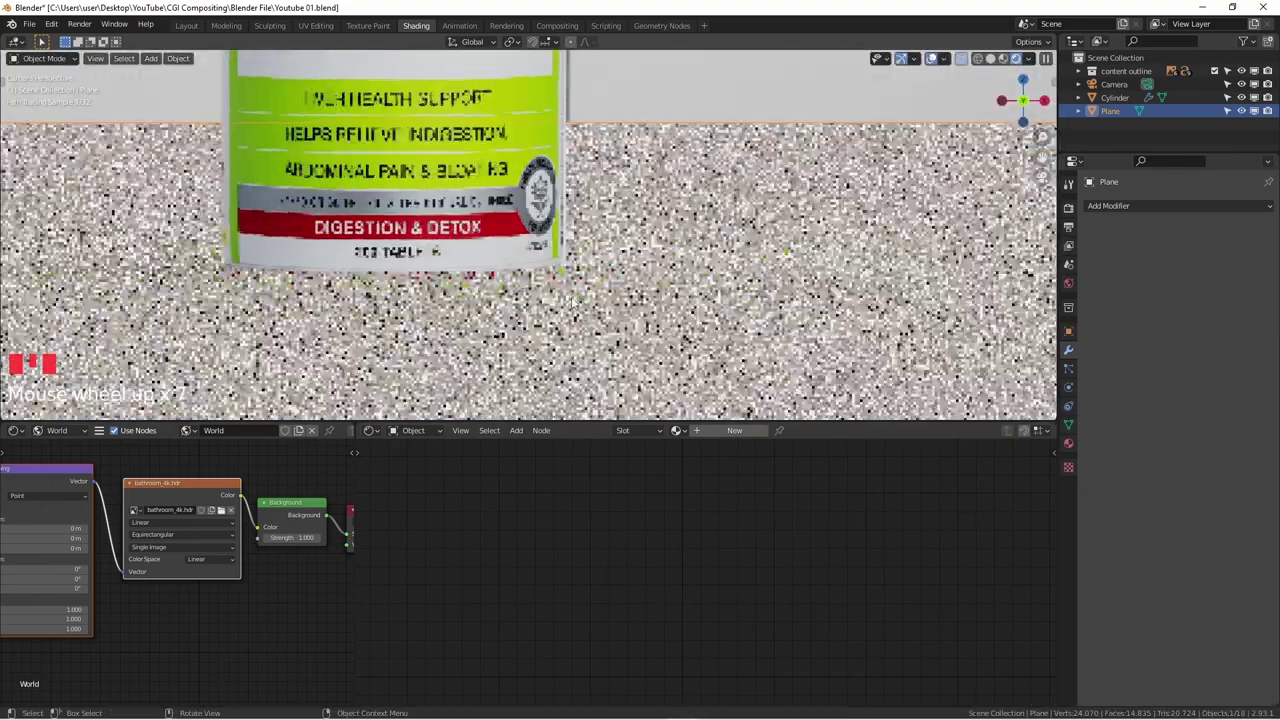
{"action": "left_click", "coordinate": [440, 248]}
{"action": "key", "text": "Tab"}
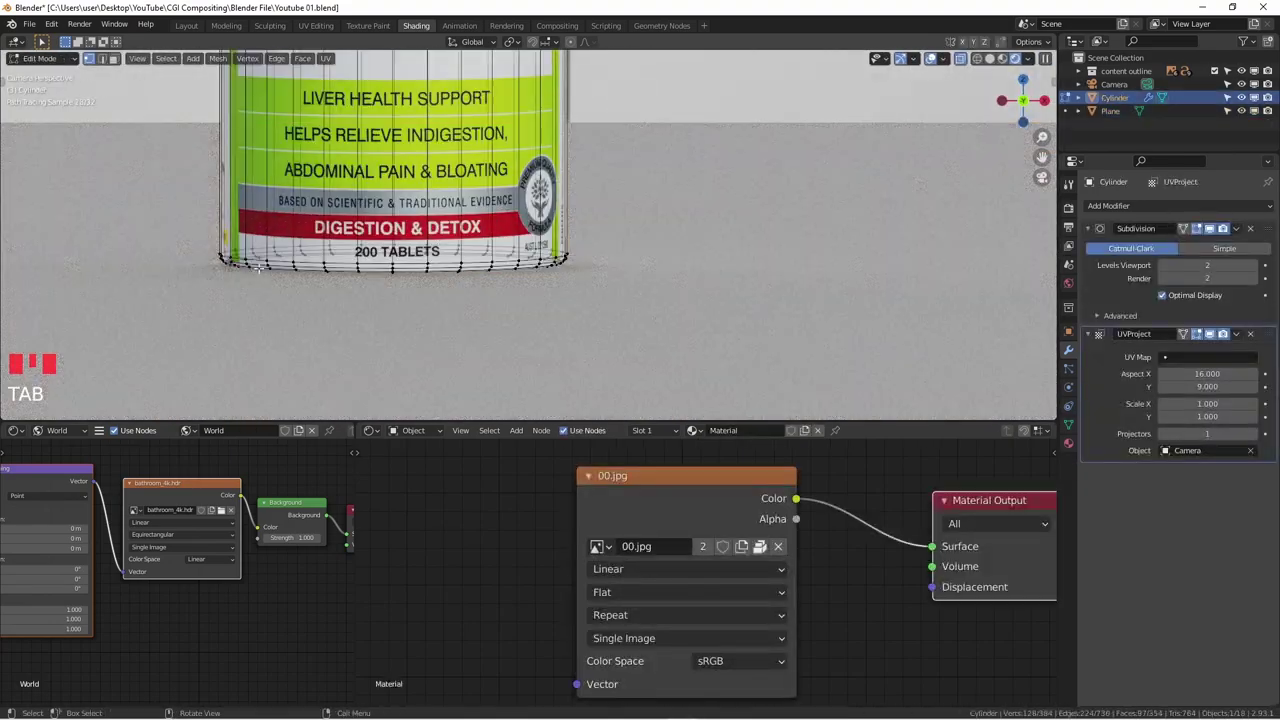
{"action": "left_click_drag", "start_coordinate": [163, 245], "coordinate": [605, 295]}
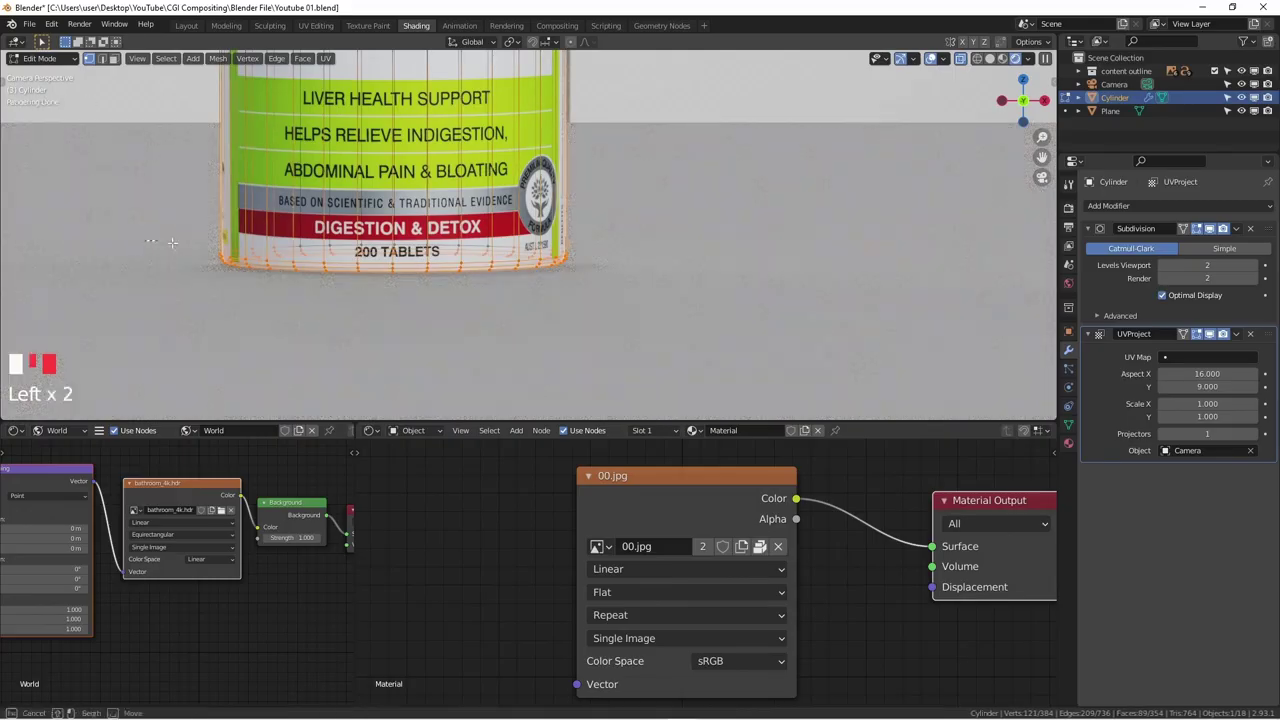
{"action": "left_click", "coordinate": [460, 178]}
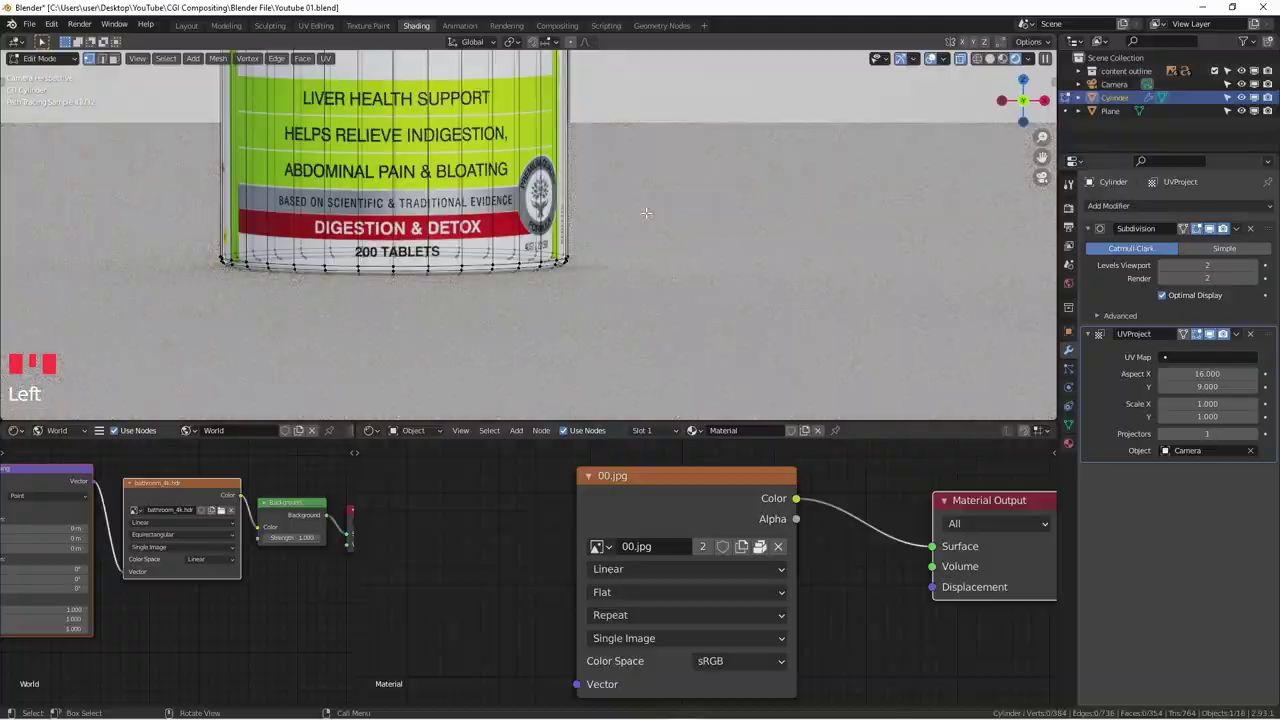
{"action": "key", "text": "Tab"}
- Lower the floor plane vertically along Z
{"action": "left_click", "coordinate": [651, 229]}
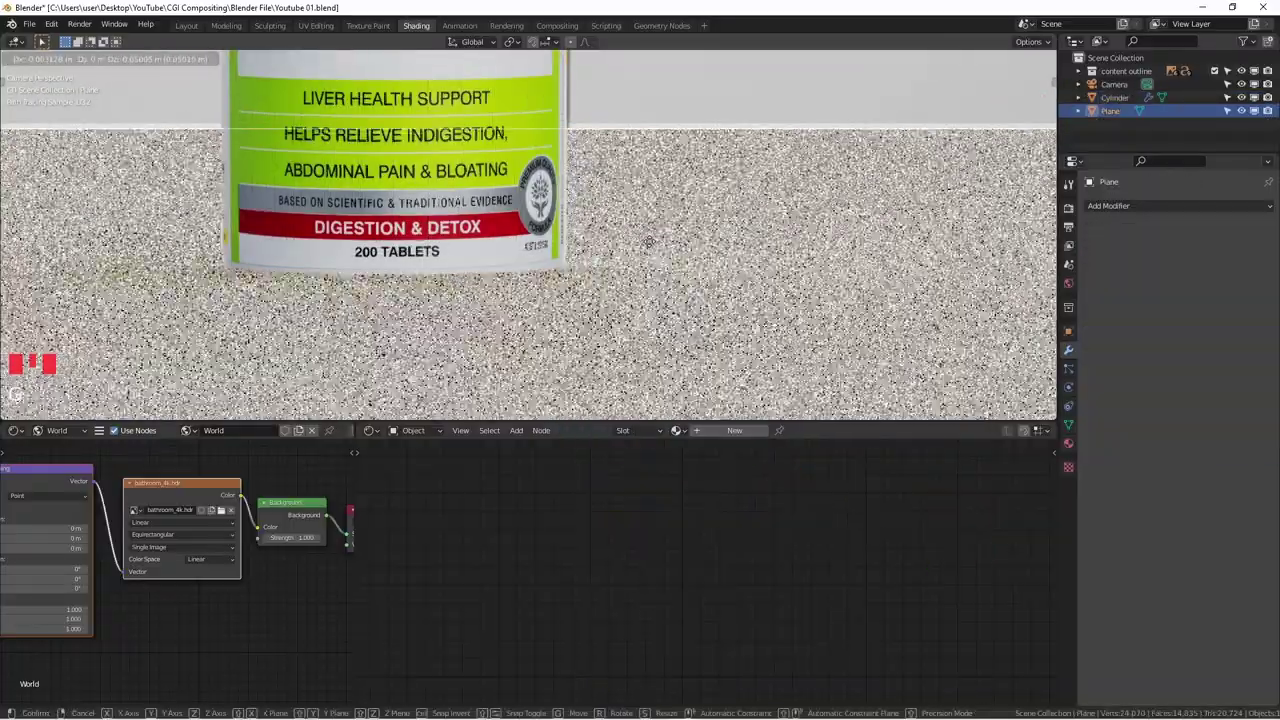
{"action": "key", "text": "g"}
{"action": "key", "text": "z"}
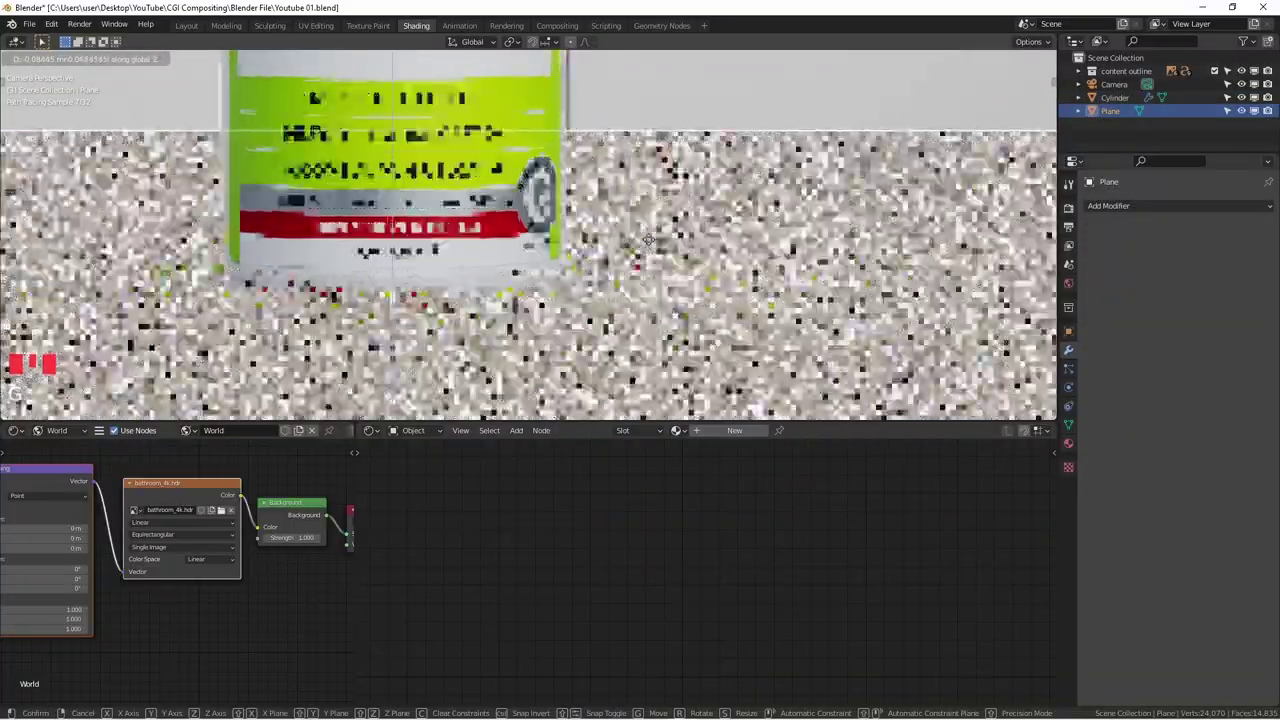
{"action": "left_click", "coordinate": [649, 234]}
- Move the cylinder's bottom vertex ring along Z to the bottle's bottom, then exit Edit Mode
{"action": "left_click", "coordinate": [441, 246]}
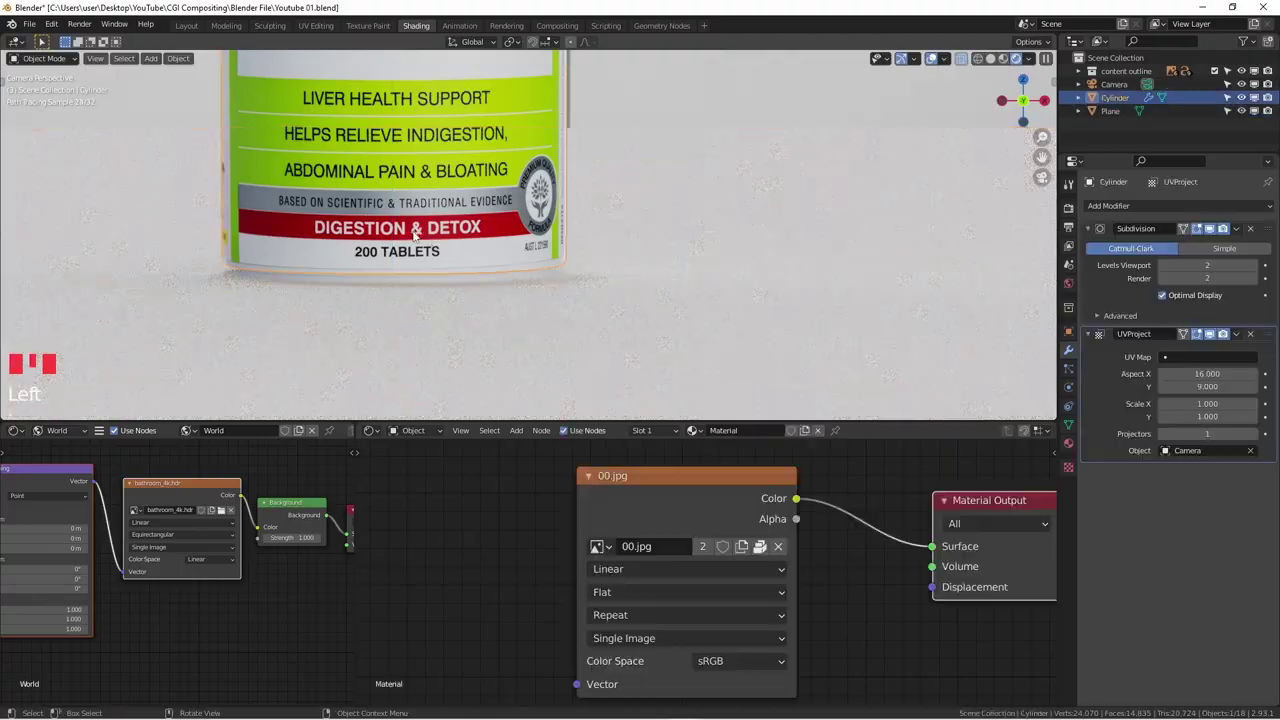
{"action": "key", "text": "Tab"}
{"action": "left_click", "coordinate": [693, 300]}
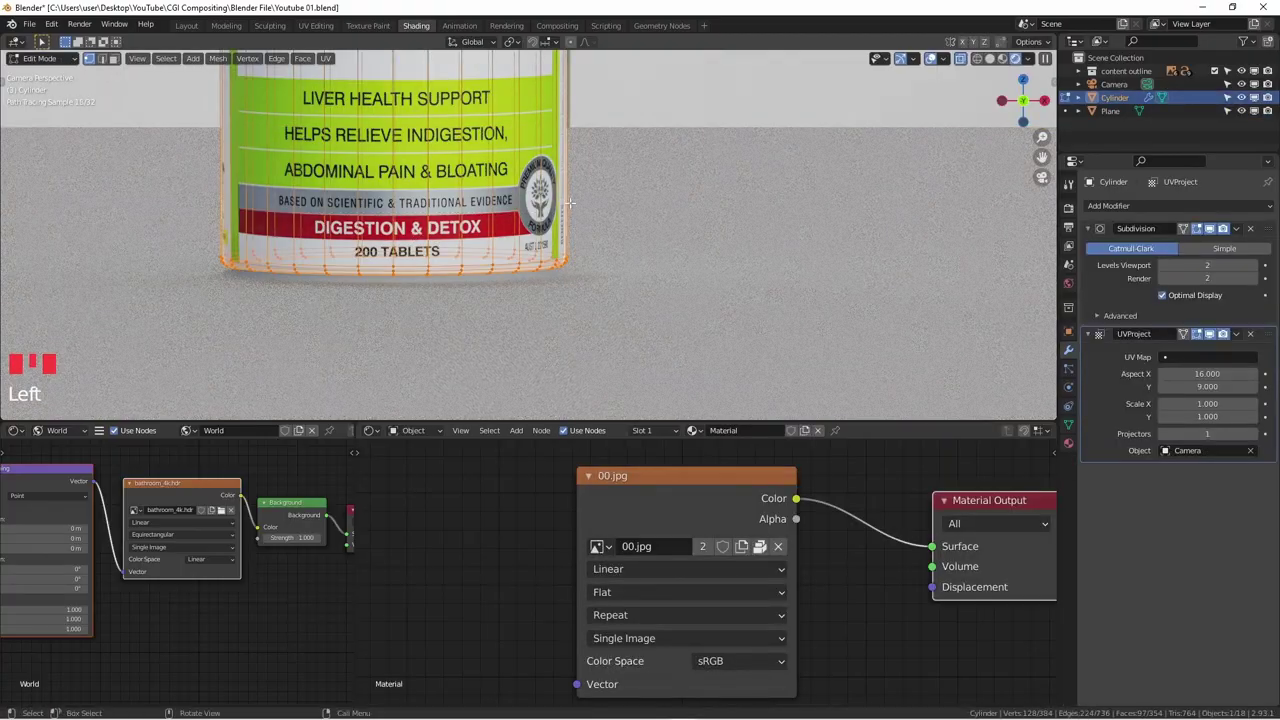
{"action": "key", "text": "g"}
{"action": "key", "text": "z"}
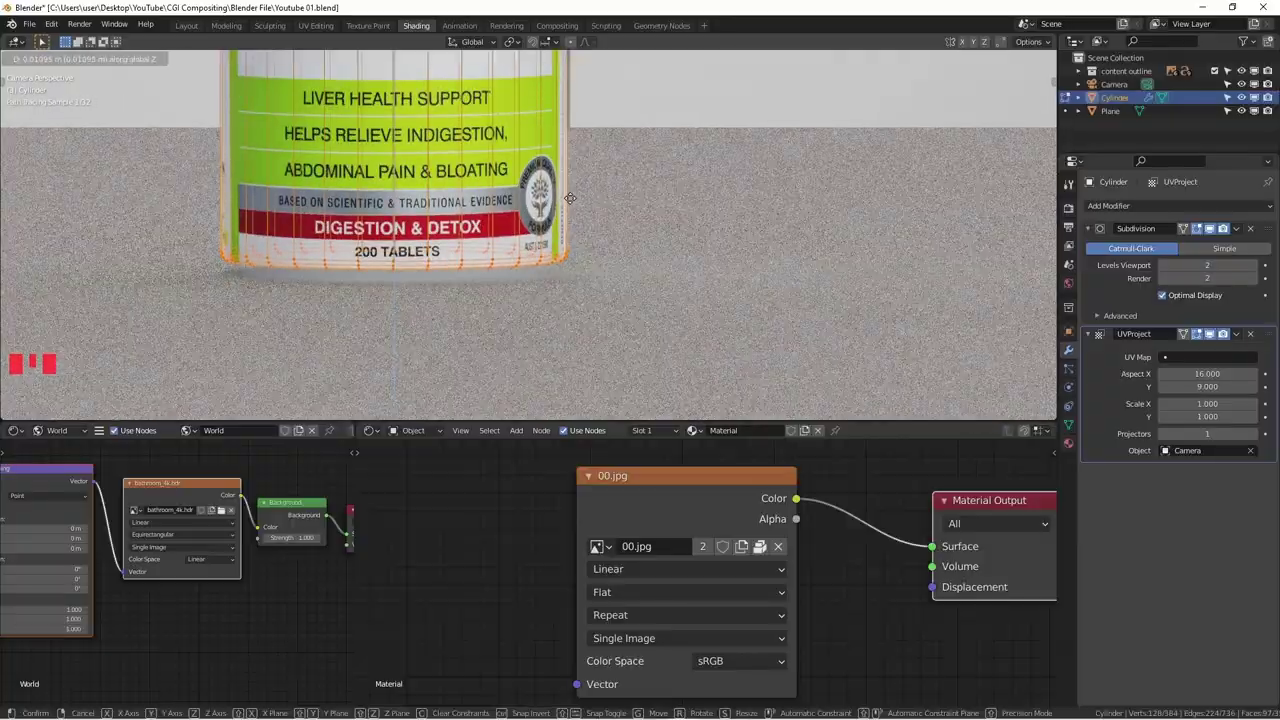
{"action": "left_click", "coordinate": [570, 198]}
{"action": "key", "text": "Tab"}
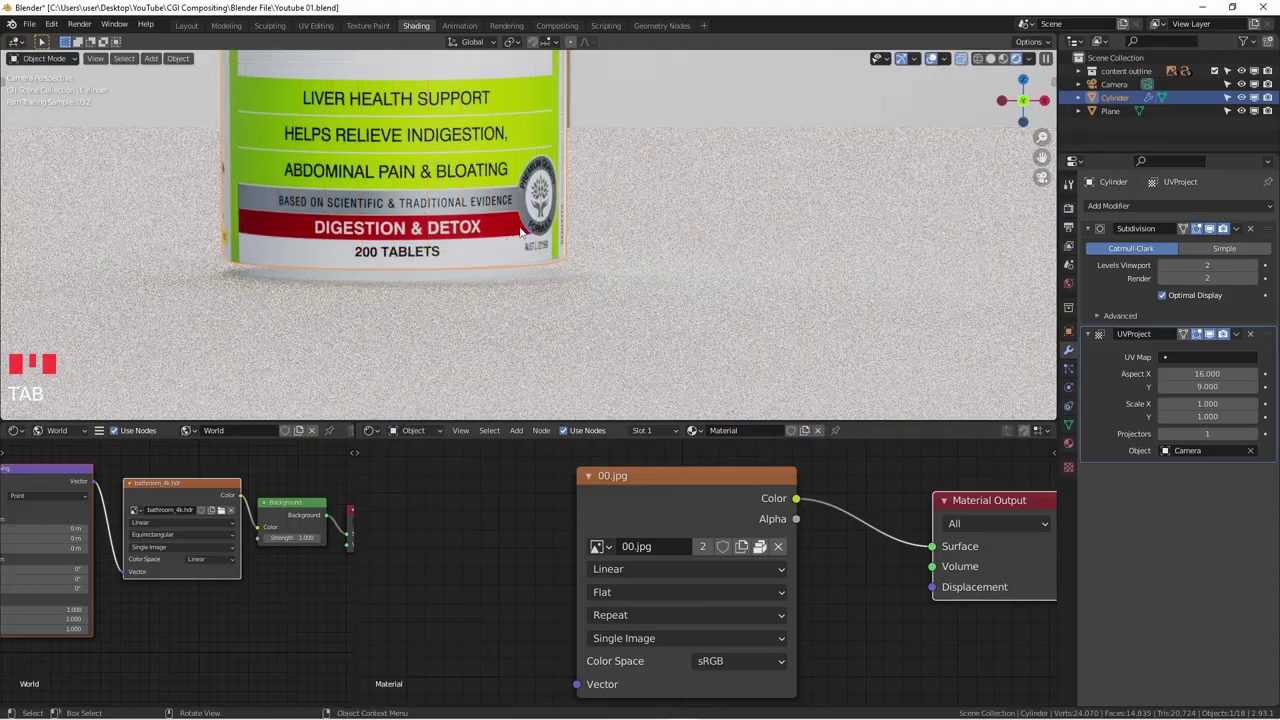
- Move the floor plane along Z to sit at the bottle bottom, then deselect it
{"action": "left_click", "coordinate": [572, 282]}
{"action": "scroll", "coordinate": [604, 277], "scroll_direction": "down", "scroll_amount": 2}
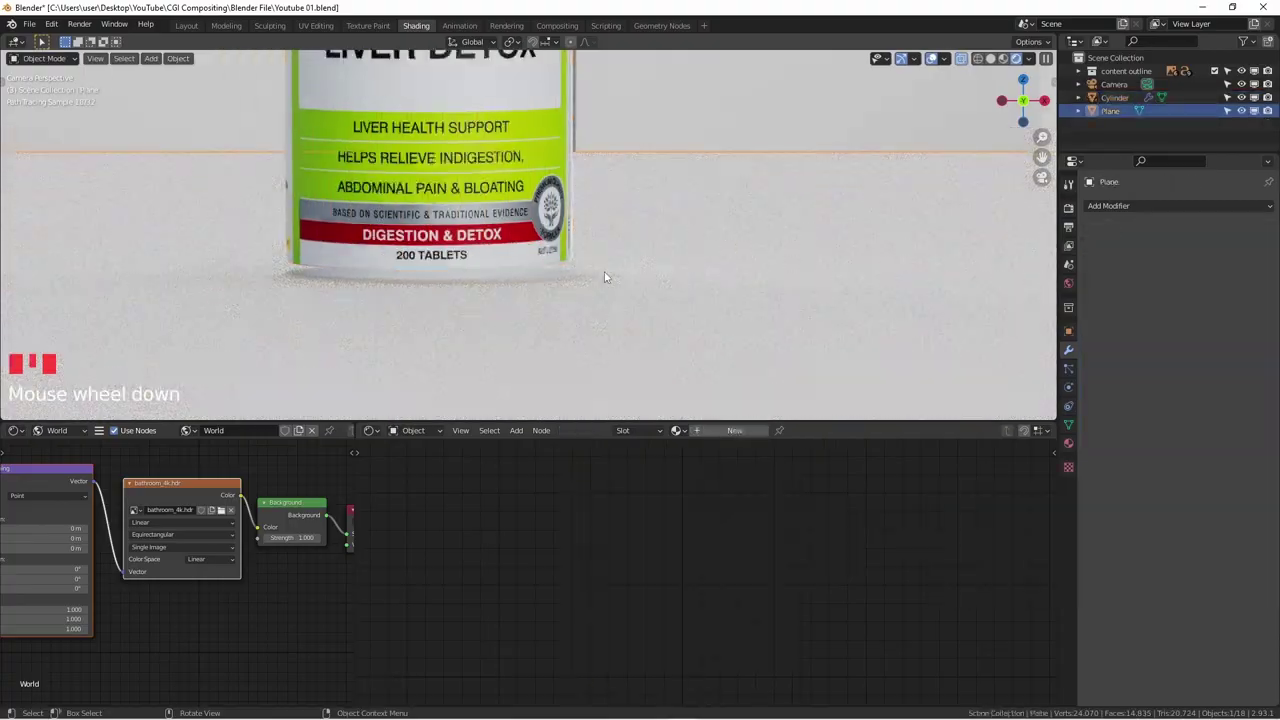
{"action": "key", "text": "g"}
{"action": "key", "text": "z"}
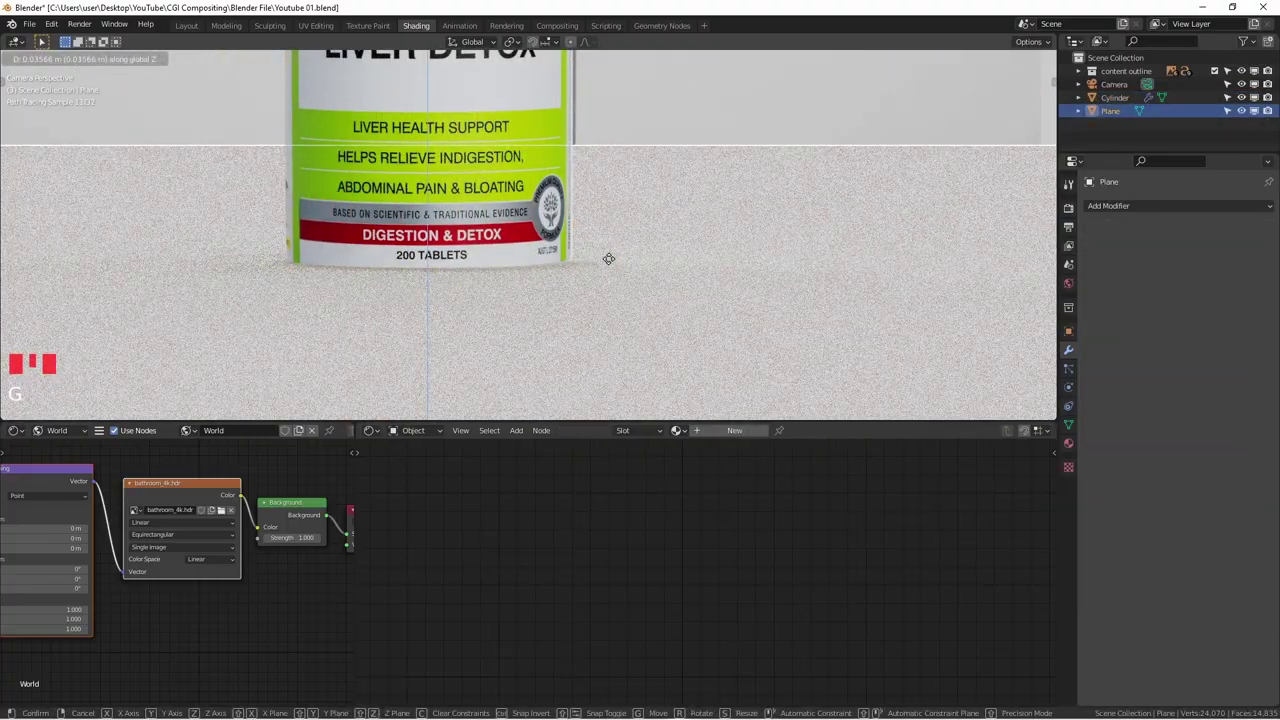
{"action": "left_click", "coordinate": [609, 259]}
{"action": "scroll", "coordinate": [608, 265], "scroll_direction": "down", "scroll_amount": 3}
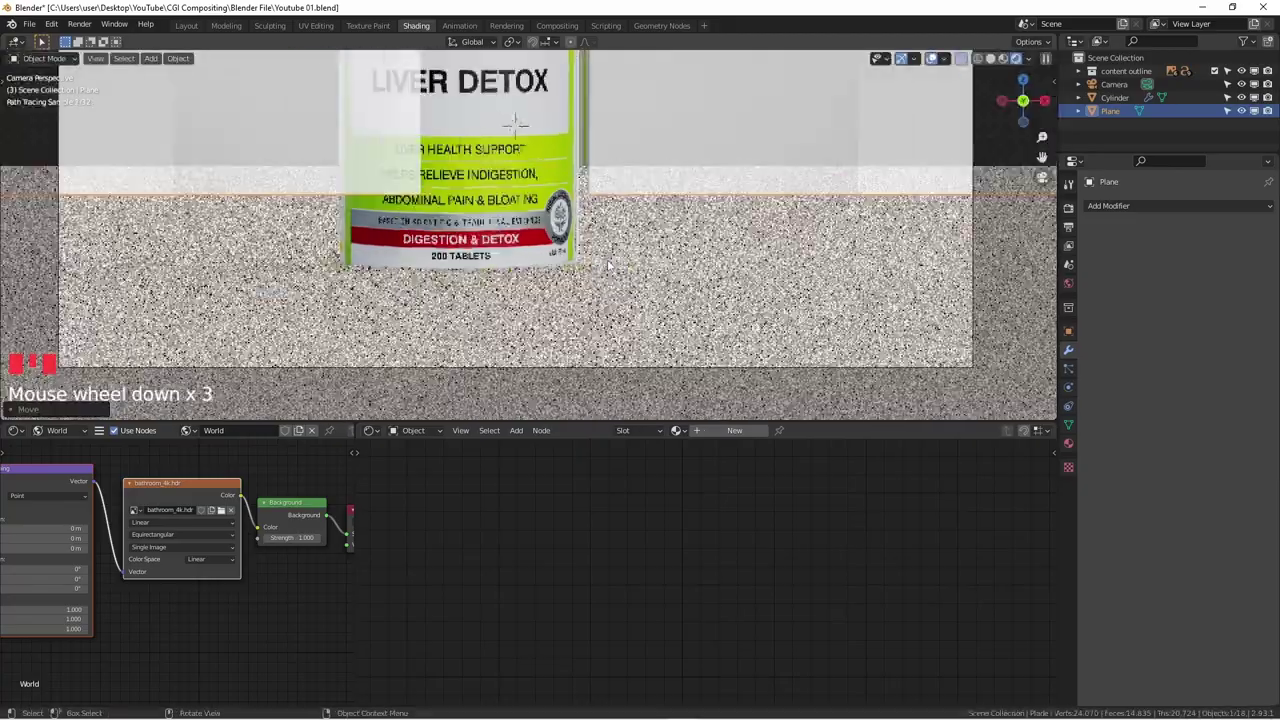
{"action": "middle_click_drag", "start_coordinate": [608, 265], "coordinate": [640, 290], "text": "shift"}
{"action": "scroll", "coordinate": [654, 277], "scroll_direction": "down", "scroll_amount": 4}
{"action": "left_click", "coordinate": [741, 300]}
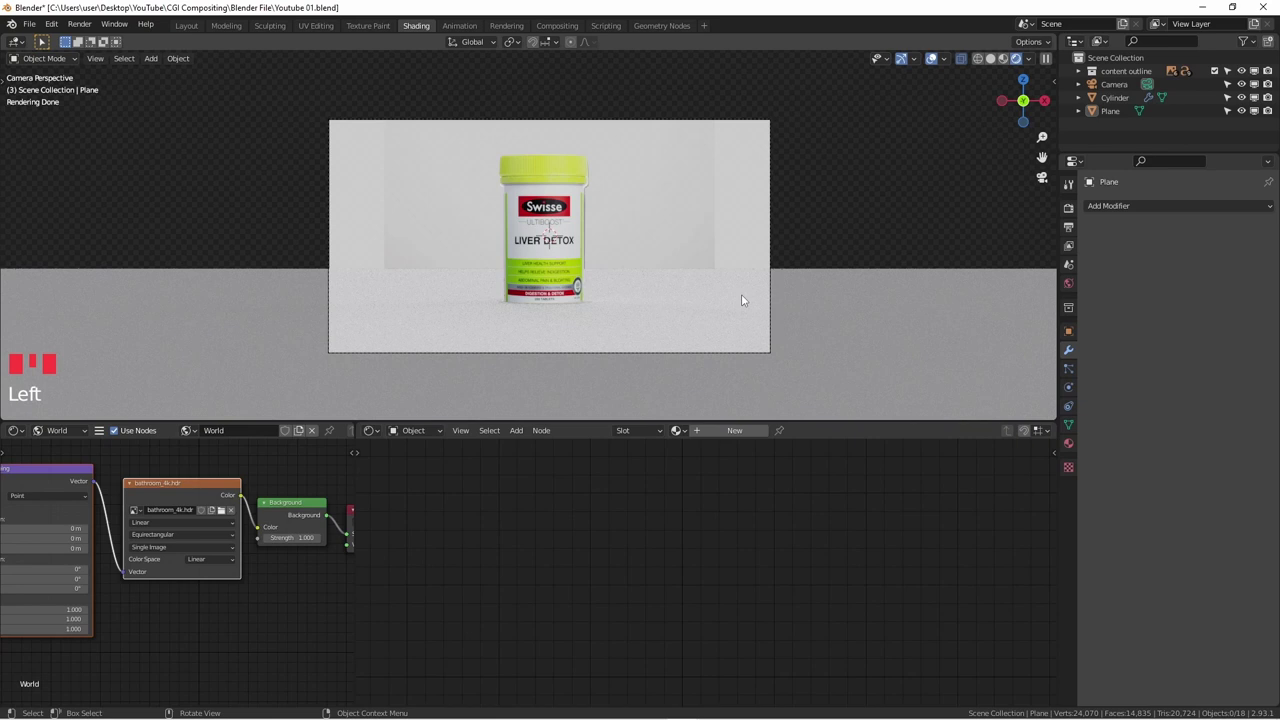
- Leave the camera view for front orthographic and pan toward the content outline
{"action": "scroll", "coordinate": [621, 131], "scroll_direction": "down", "scroll_amount": 2}
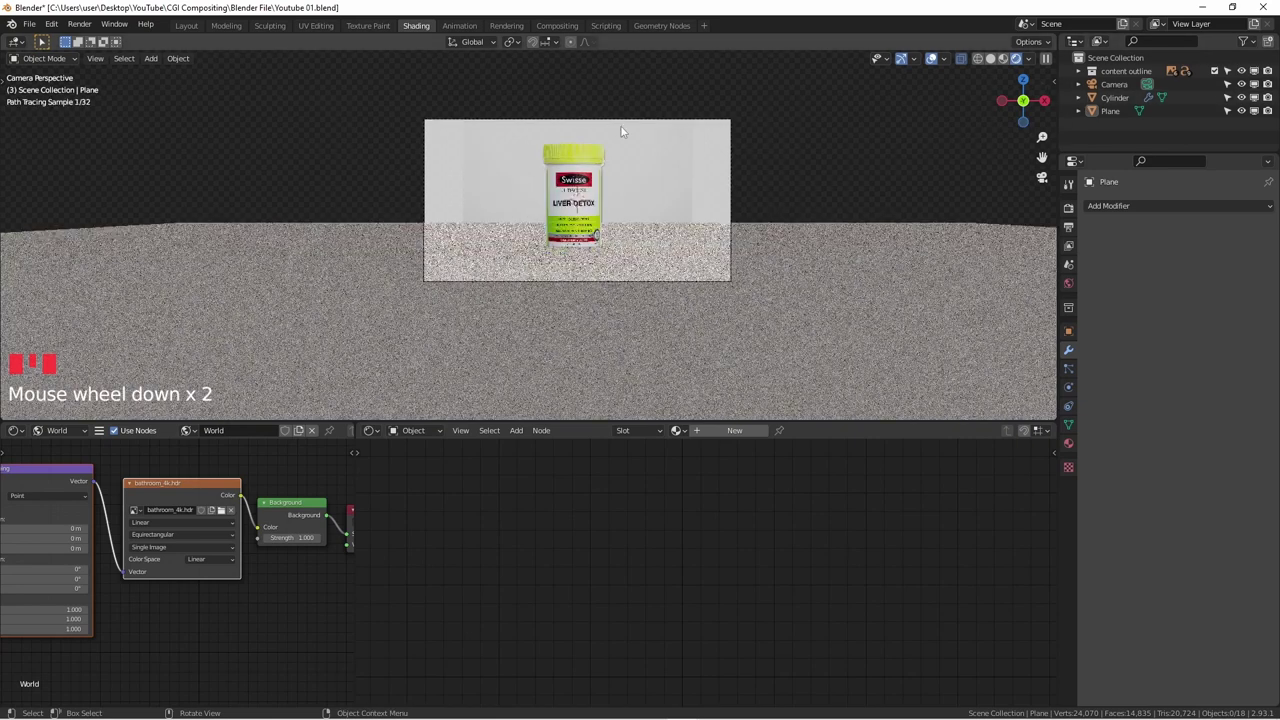
{"action": "middle_click_drag", "start_coordinate": [880, 149], "coordinate": [786, 163]}
{"action": "scroll", "coordinate": [786, 163], "scroll_direction": "down", "scroll_amount": 9}
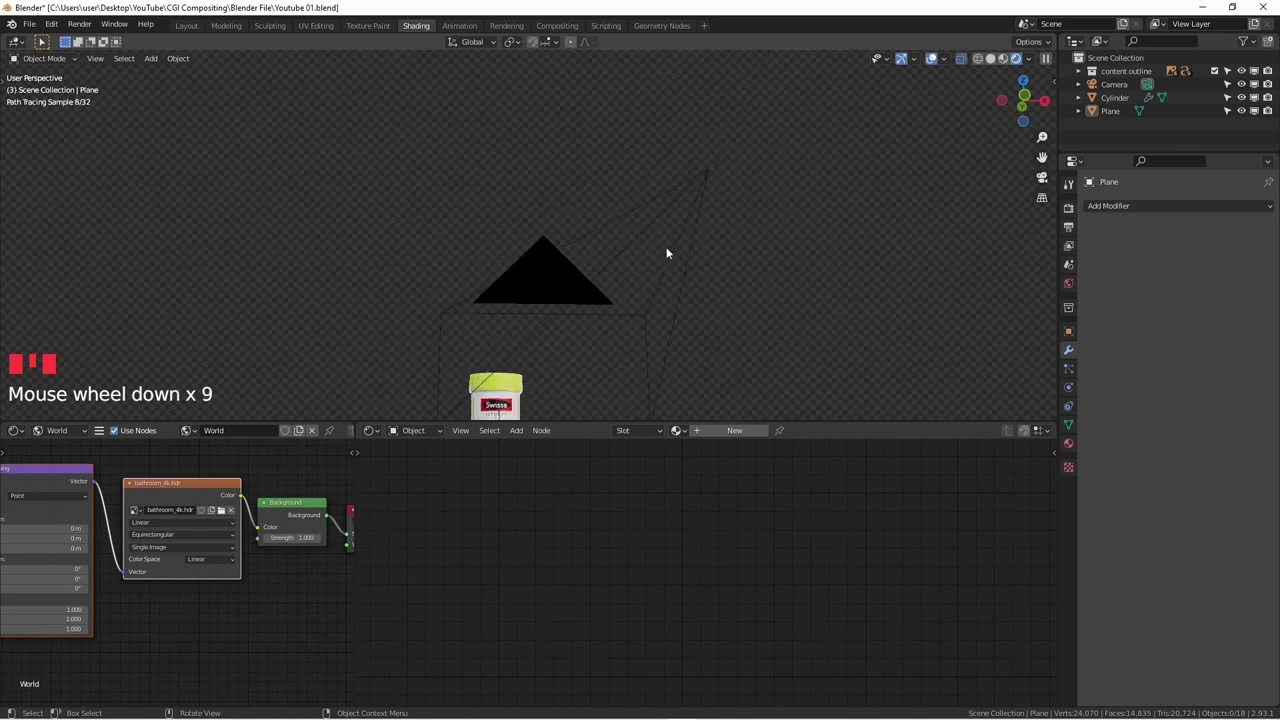
{"action": "key", "text": "KP_1"}
{"action": "scroll", "coordinate": [666, 253], "scroll_direction": "down", "scroll_amount": 14}
{"action": "middle_click_drag", "start_coordinate": [560, 222], "coordinate": [234, 177], "text": "shift"}
{"action": "scroll", "coordinate": [423, 211], "scroll_direction": "up", "scroll_amount": 7}
- Enlarge the 3D viewport and pan the front view to frame the Part 1 / Part 2 outline board
{"action": "scroll", "coordinate": [540, 230], "scroll_direction": "down", "scroll_amount": 2}
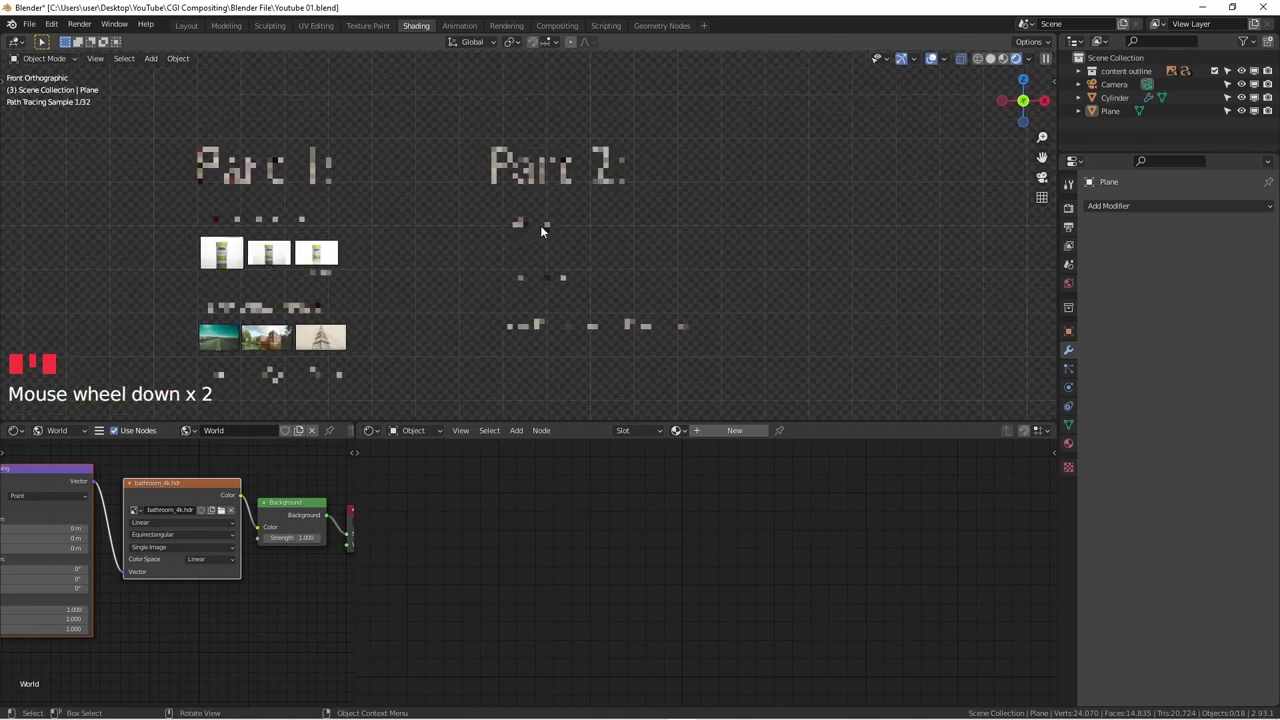
{"action": "middle_click_drag", "start_coordinate": [542, 278], "coordinate": [499, 240], "text": "shift"}
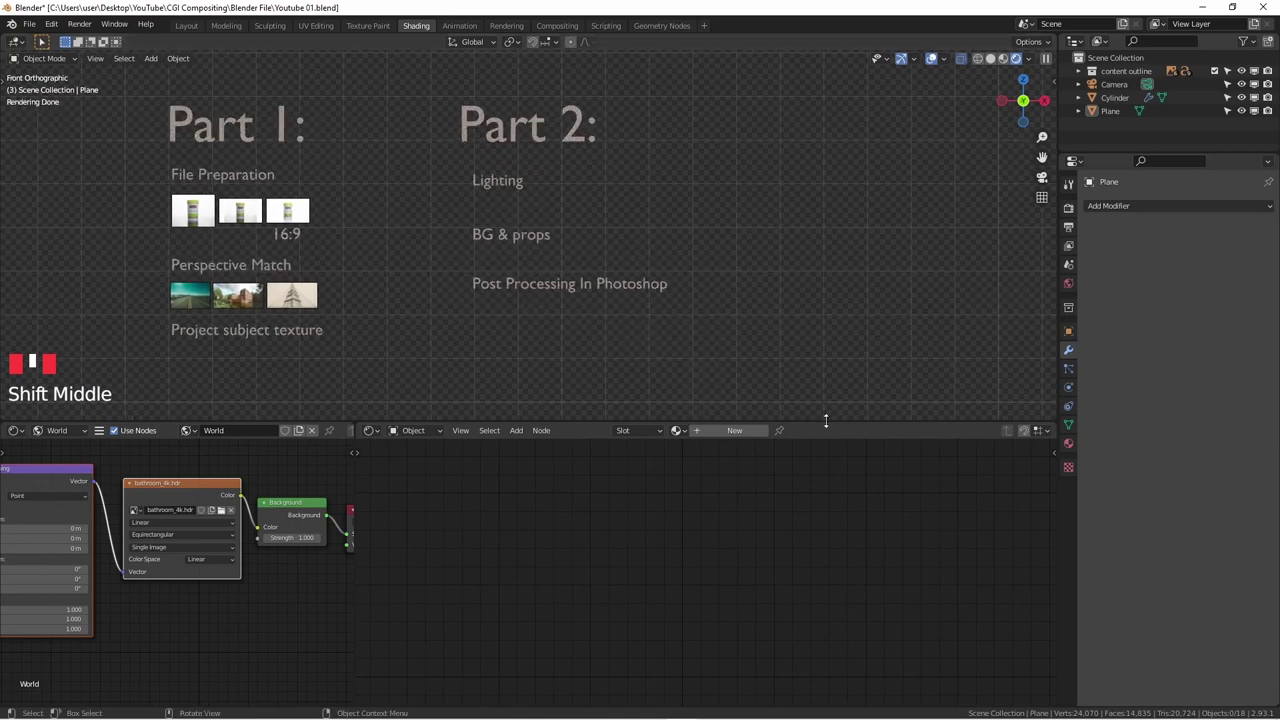
{"action": "left_click_drag", "start_coordinate": [828, 420], "coordinate": [800, 566]}
{"action": "scroll", "coordinate": [372, 380], "scroll_direction": "up", "scroll_amount": 2}
{"action": "middle_click_drag", "start_coordinate": [369, 386], "coordinate": [509, 415], "text": "shift"}
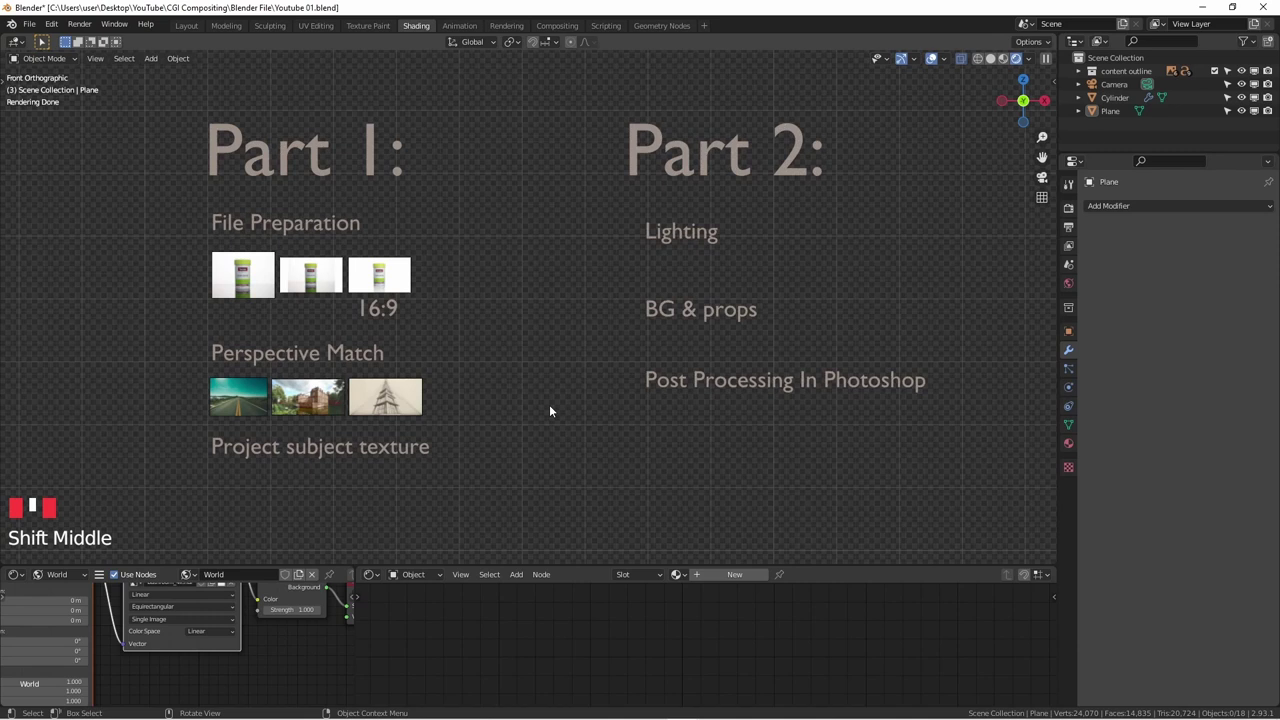
{"action": "scroll", "coordinate": [534, 386], "scroll_direction": "down", "scroll_amount": 3}
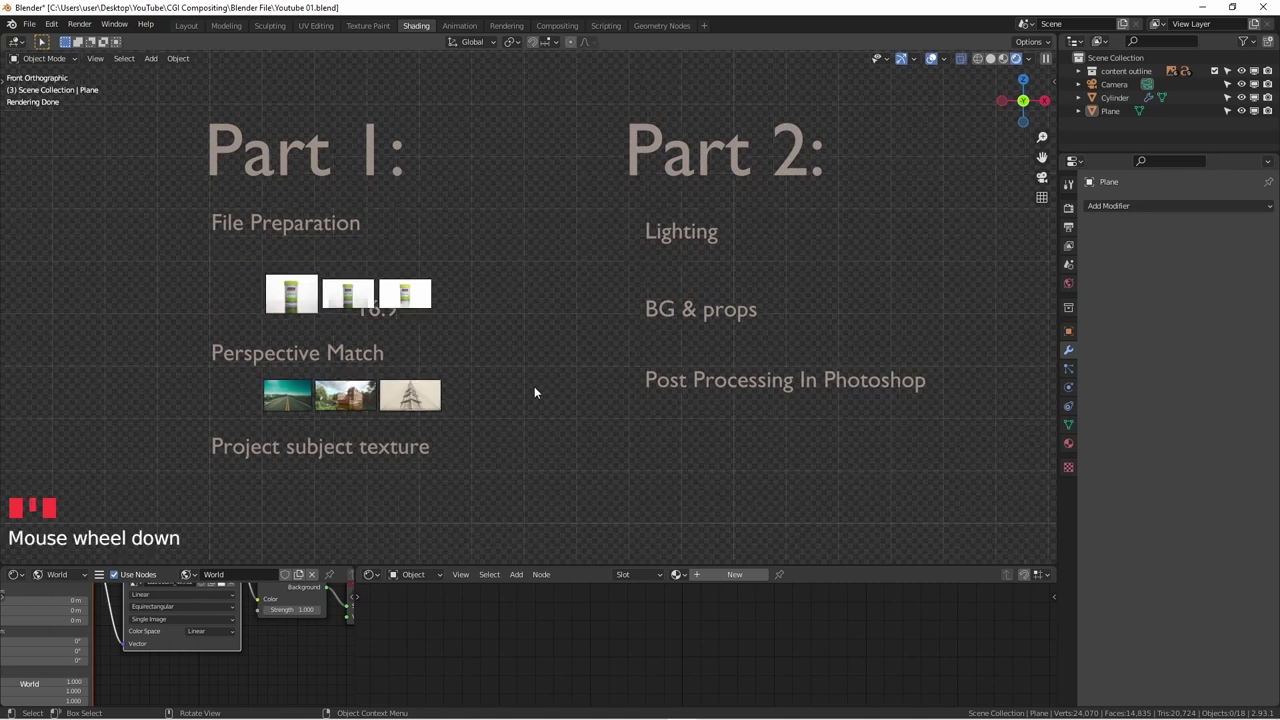